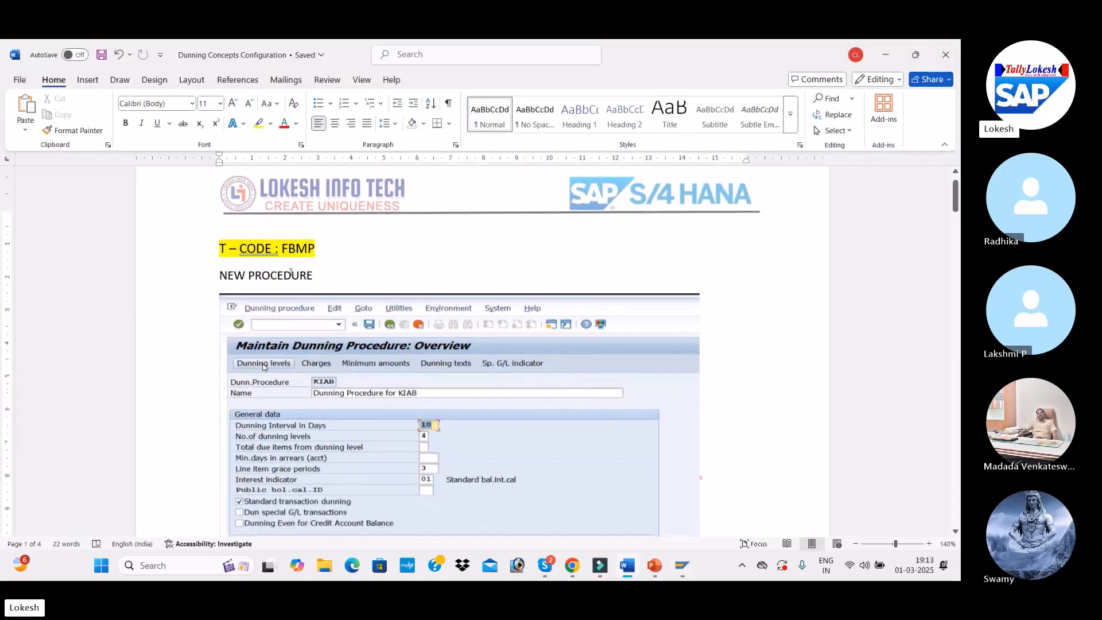
# Look up the dunning transaction code in the Word guide and open transaction FBMP in SAP Easy Access.
pyautogui.moveTo(222, 248); pyautogui.dragTo(310, 248)
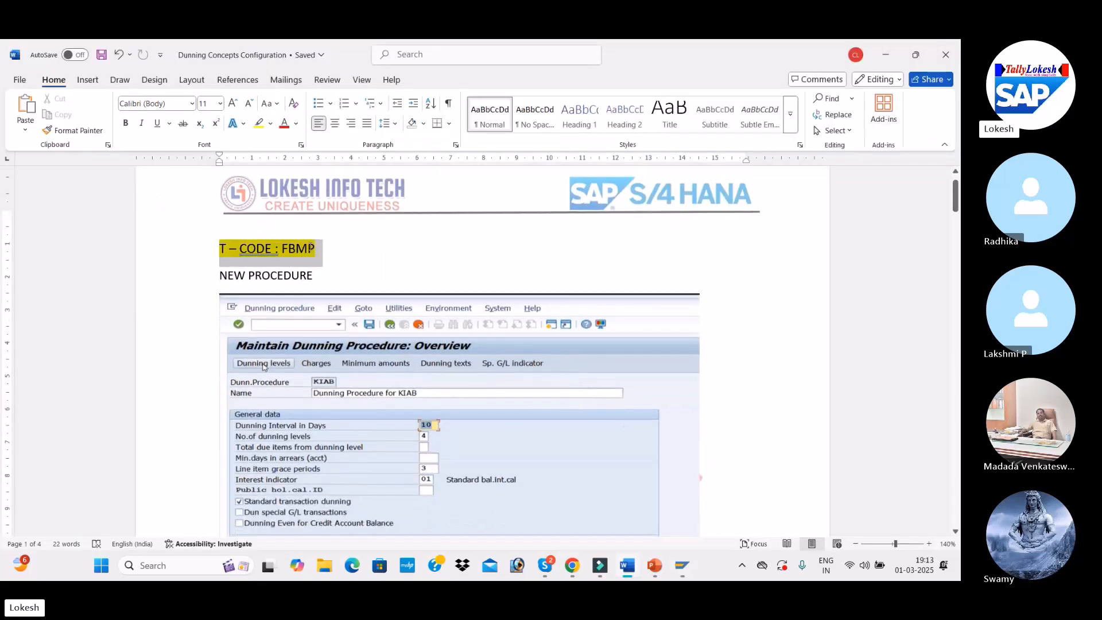
pyautogui.scroll(-1, 398, 347)
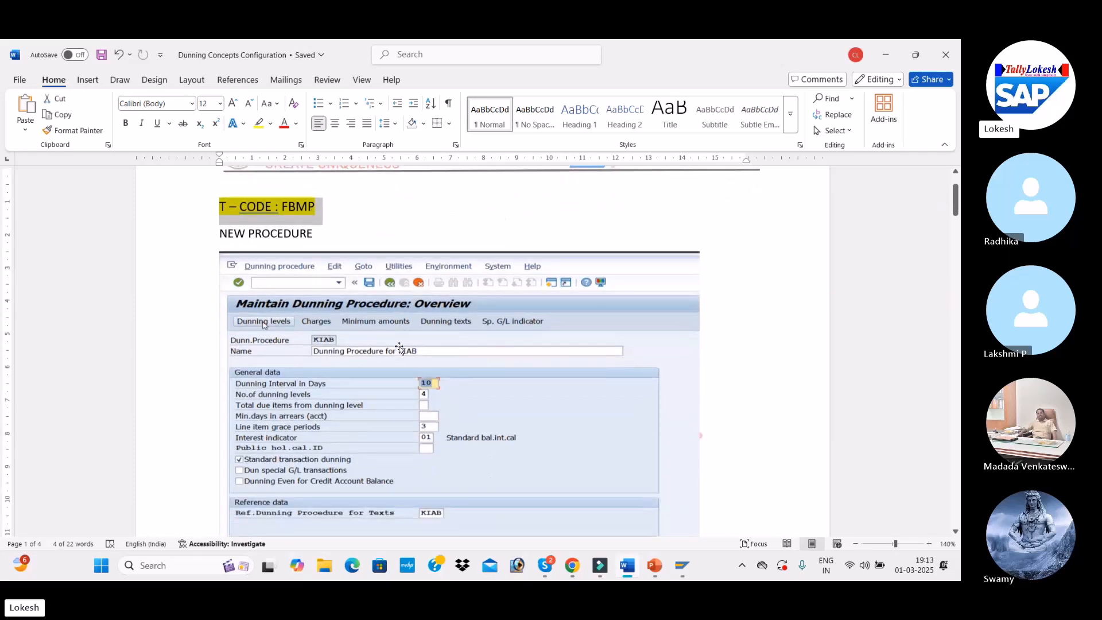
pyautogui.moveTo(682, 565)
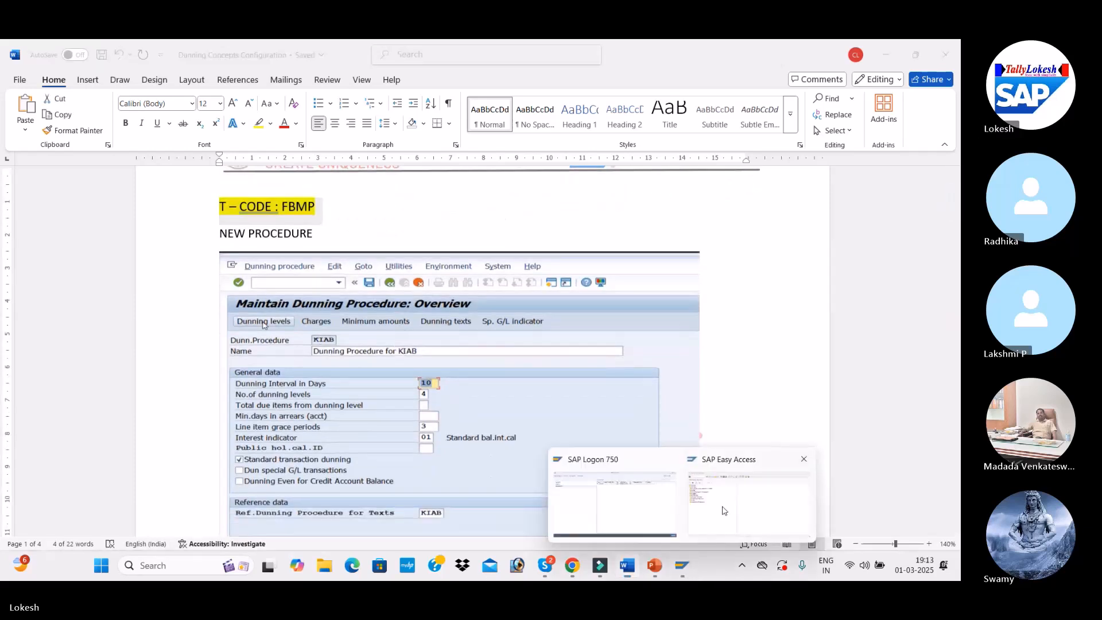
pyautogui.click(723, 511)
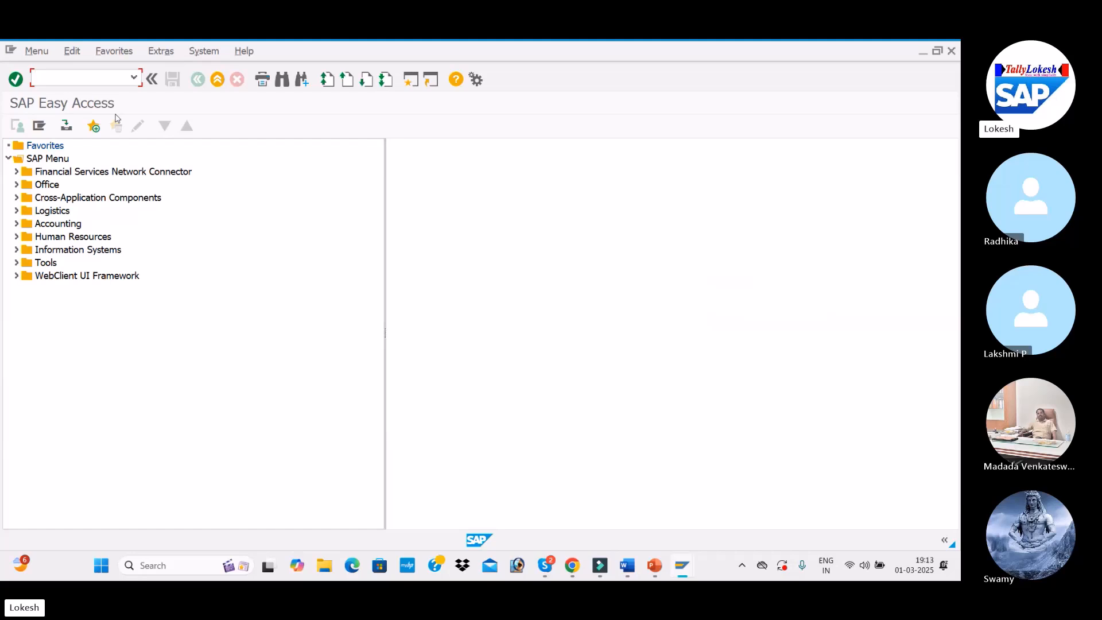
pyautogui.write('FBMP')
pyautogui.press('Return')
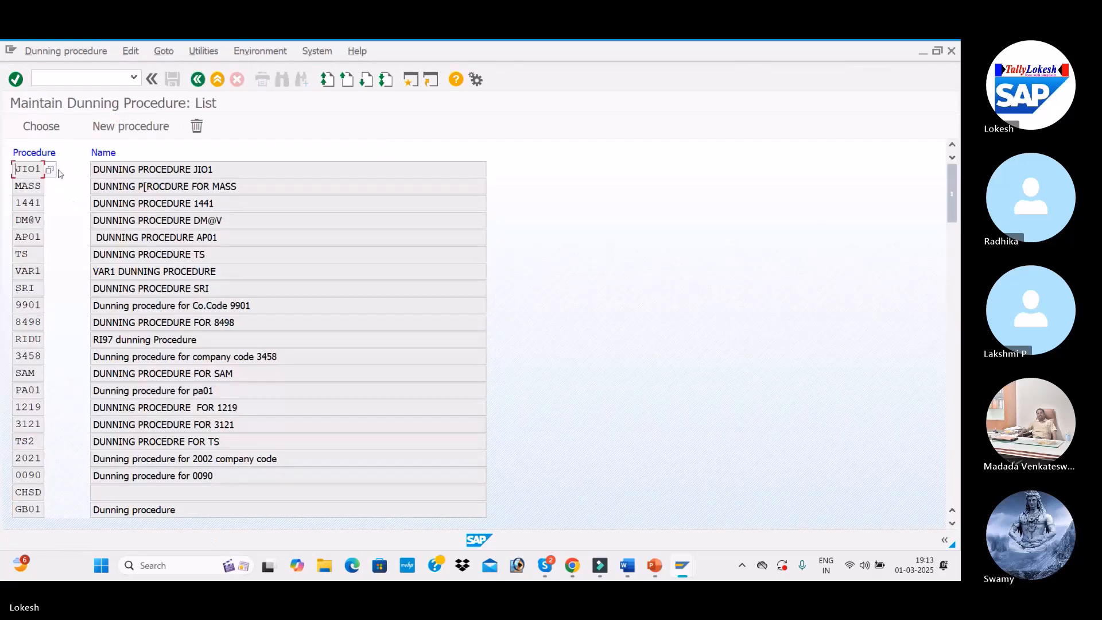
# Open the existing dunning procedure JIO1 to review its general data, and return to the procedure list.
pyautogui.doubleClick(226, 169)
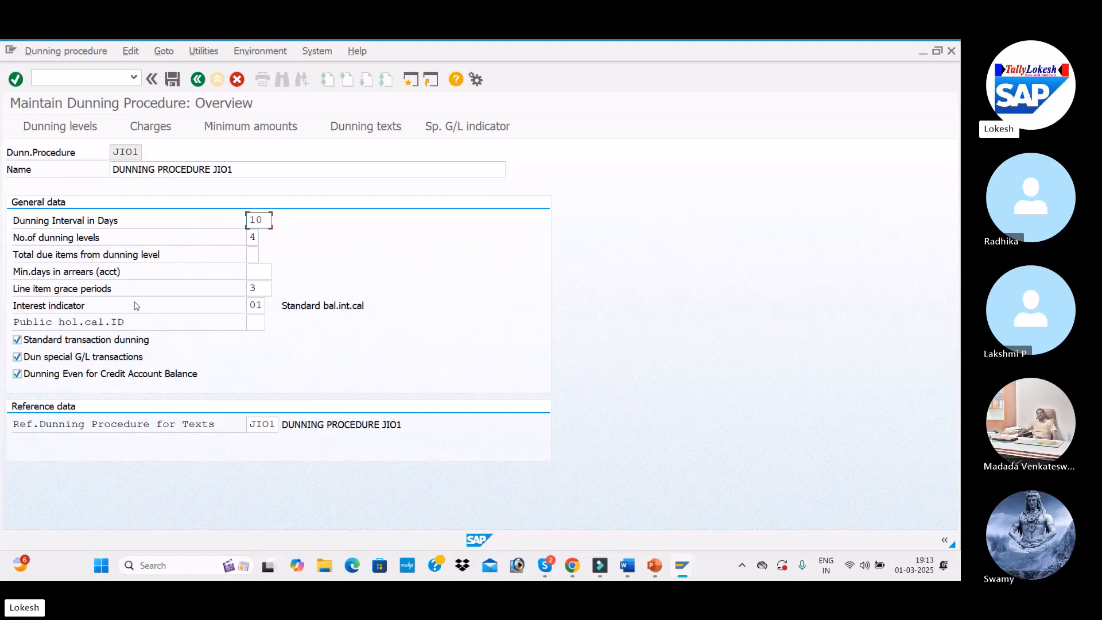
pyautogui.click(268, 292)
pyautogui.click(217, 82)
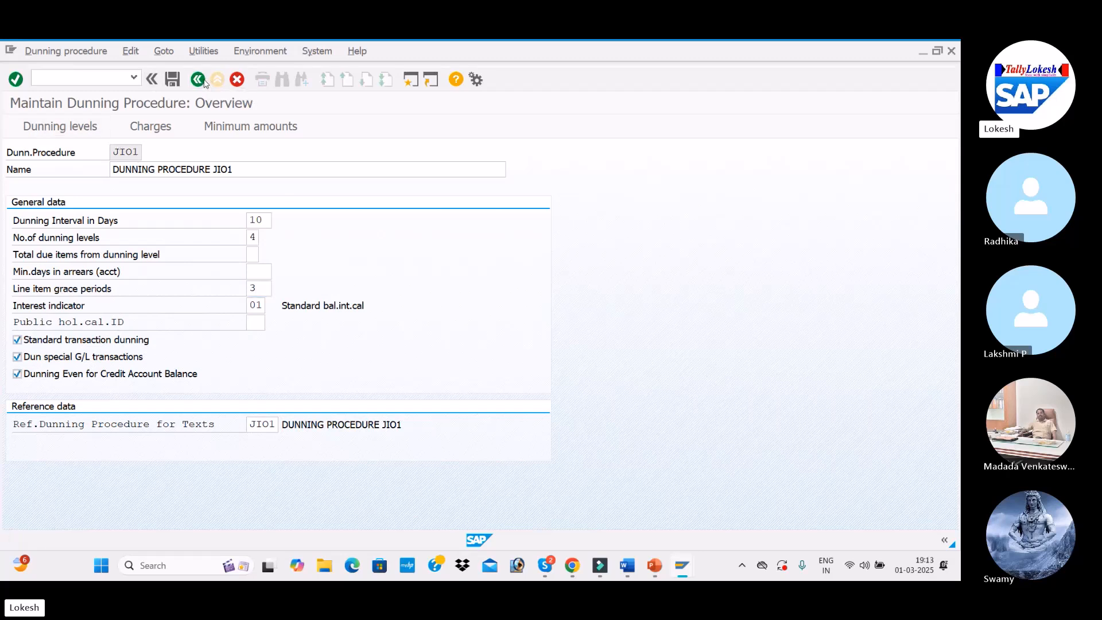
# Create a new dunning procedure BEN1 with the name "DUNNING PROCEDURE FOR BEN1".
pyautogui.click(131, 132)
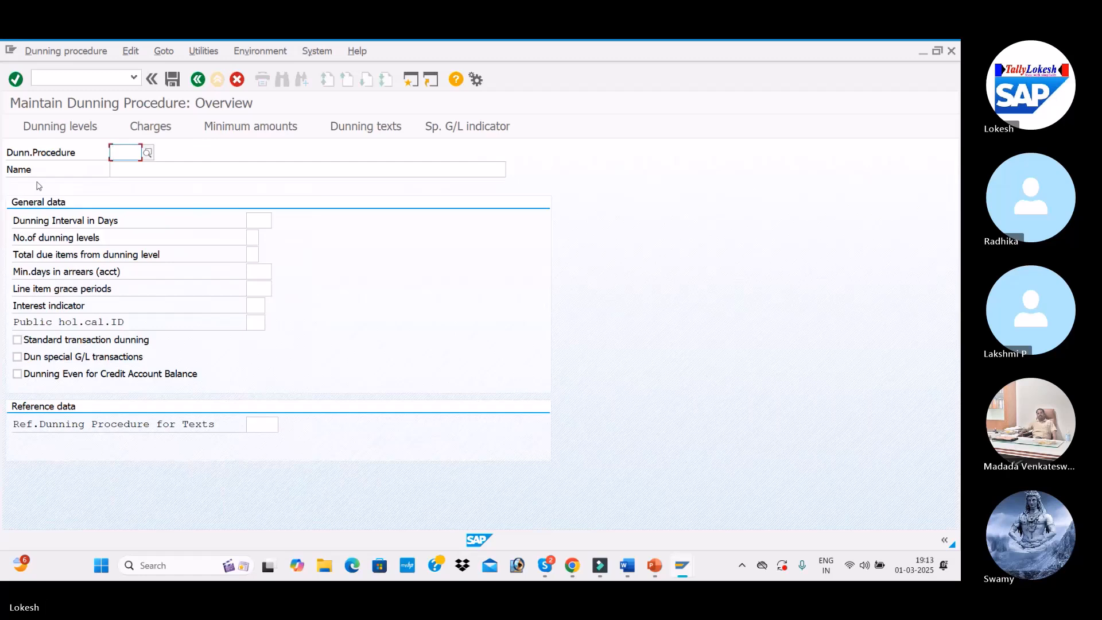
pyautogui.write('BEN')
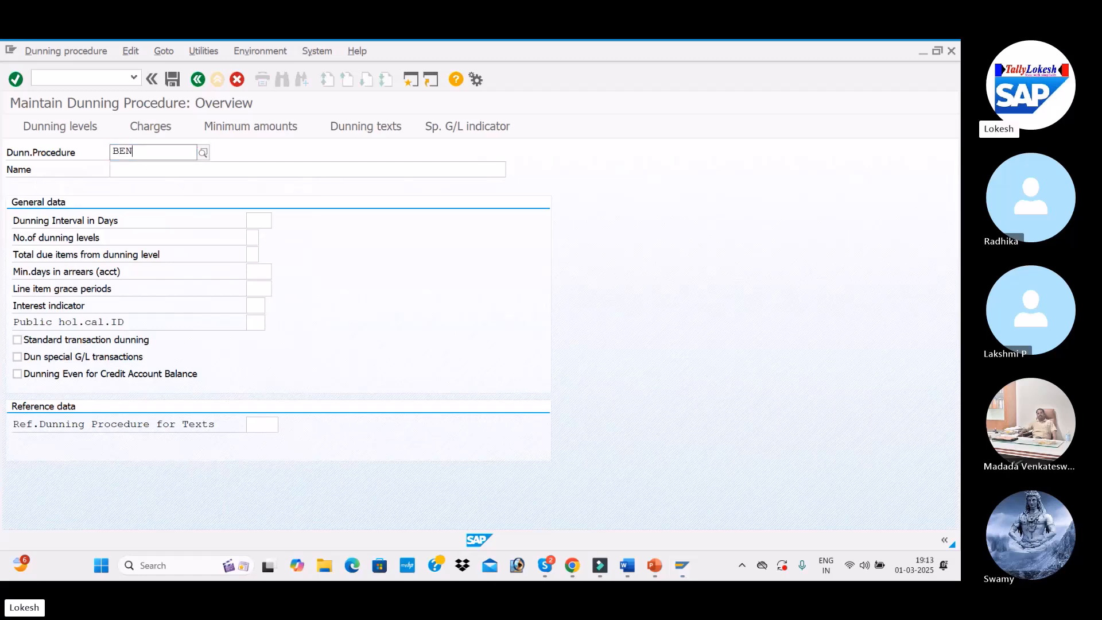
pyautogui.write('1')
pyautogui.press('Return')
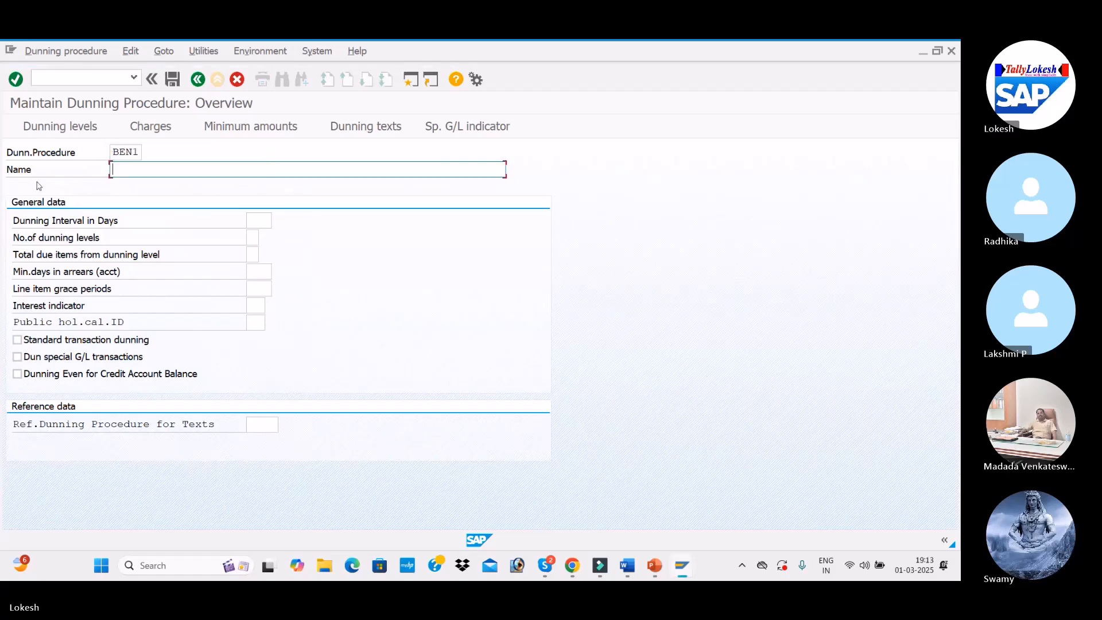
pyautogui.write('DUNNING PROCEDURE F')
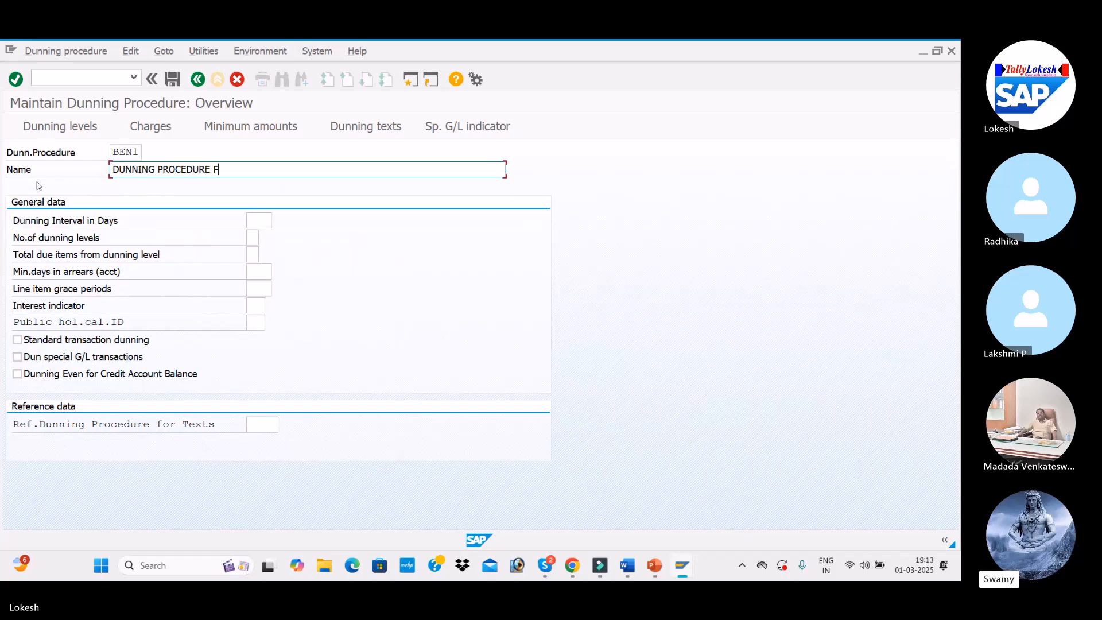
pyautogui.write('OR BEN1')
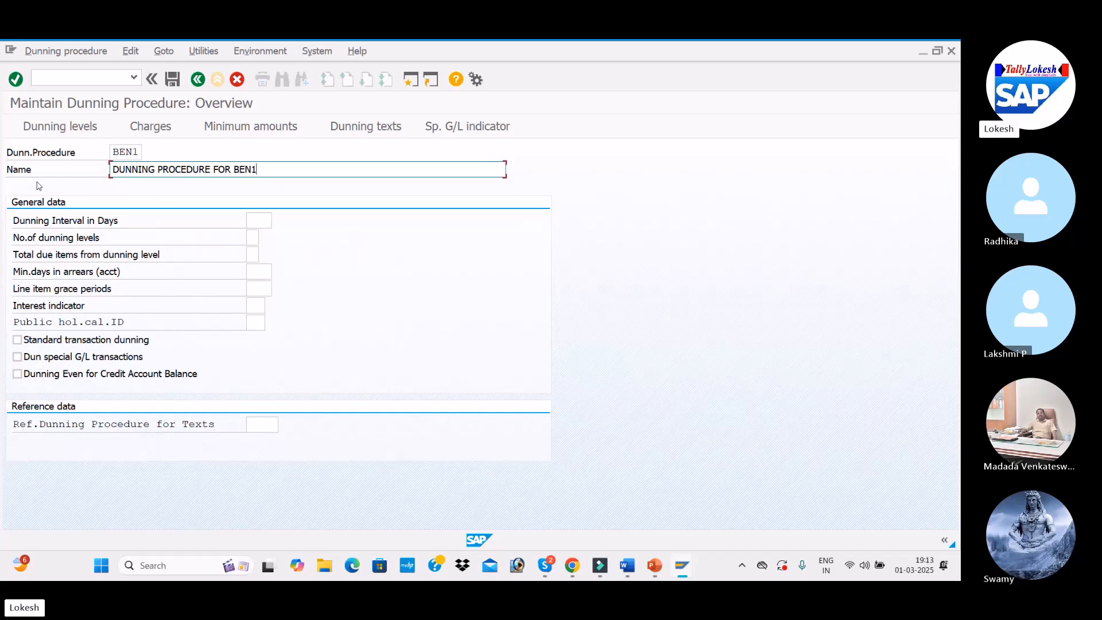
# Set the dunning interval to 10 days, the number of dunning levels to 4 and the line item grace periods to 3.
pyautogui.click(252, 220)
pyautogui.write('10')
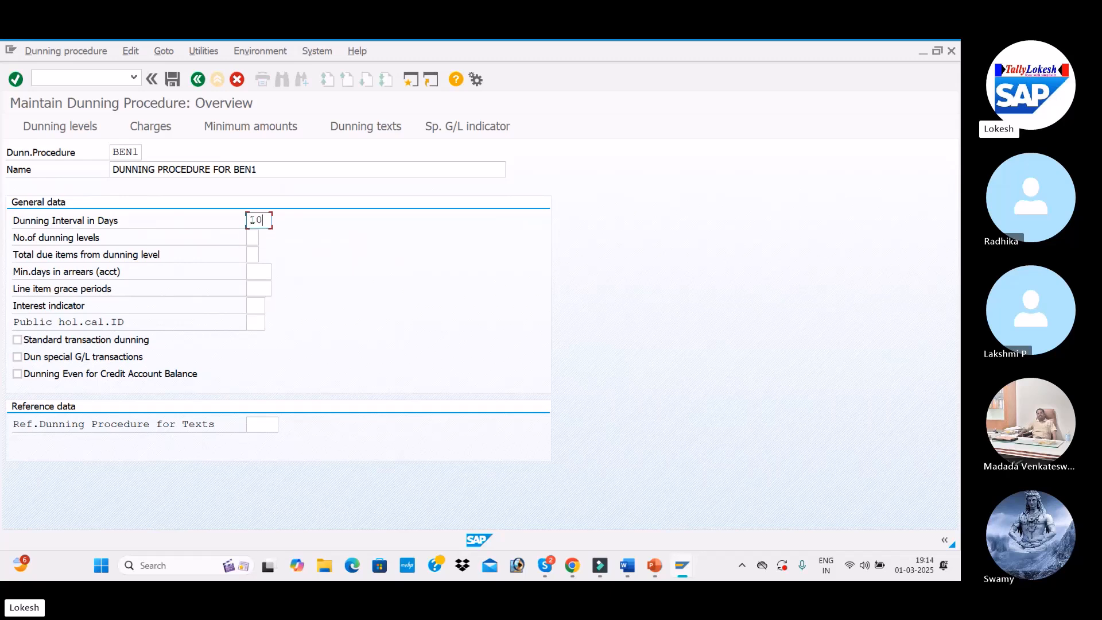
pyautogui.press('Tab')
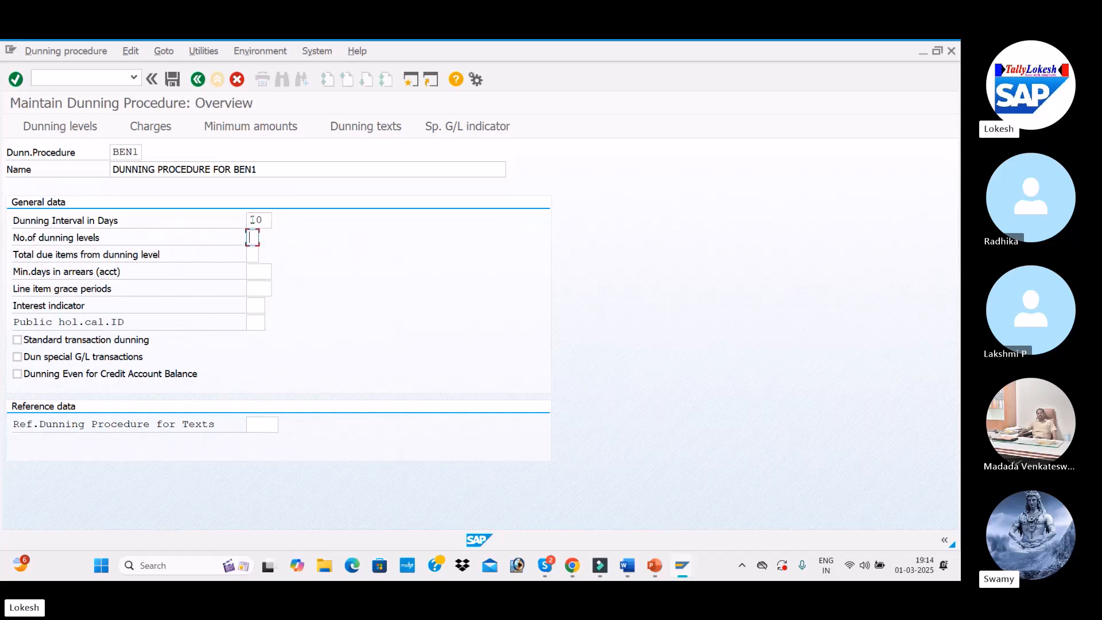
pyautogui.write('4')
pyautogui.press('Tab')
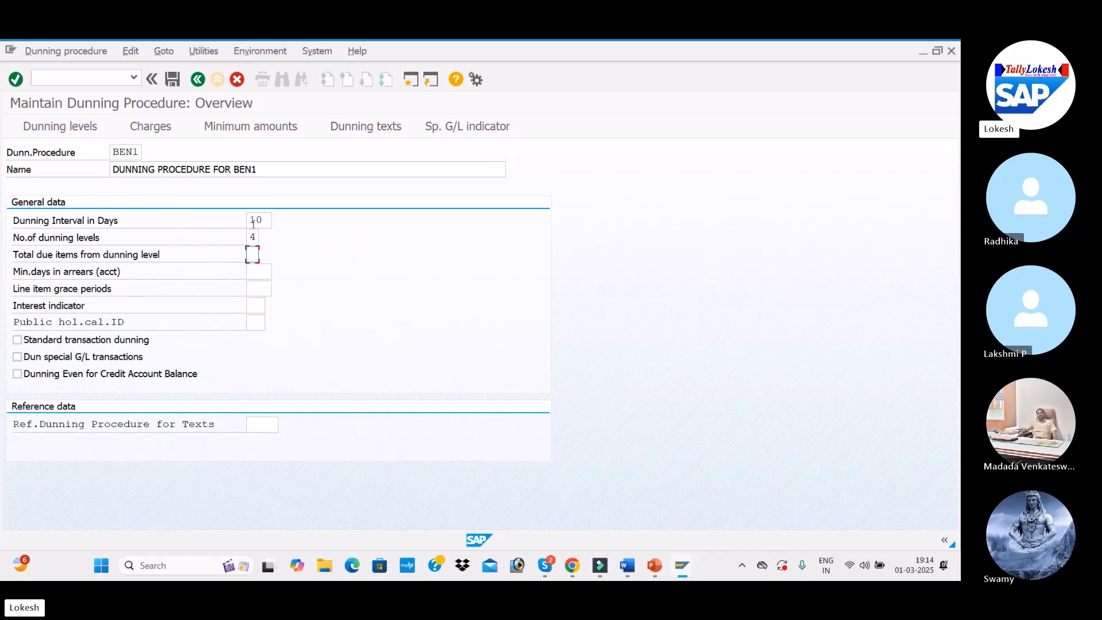
pyautogui.press('Tab')
pyautogui.press('Tab')
pyautogui.click(262, 288)
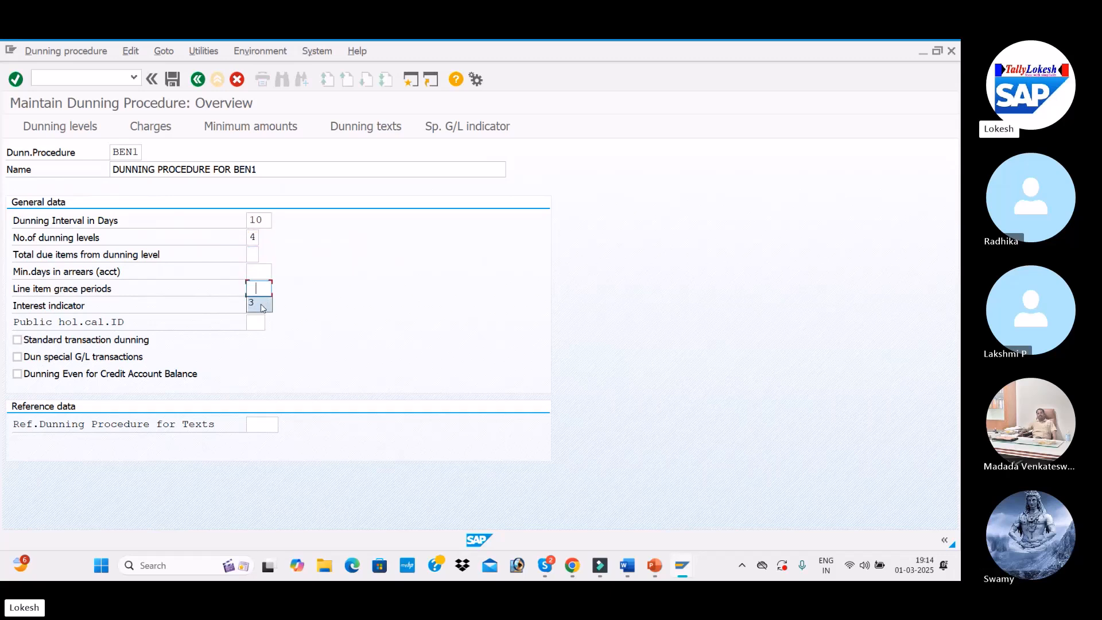
pyautogui.click(260, 305)
# Check the interest indicator in the Word guide and set it in SAP to 01, Standard bal.int.cal, from the full value list.
pyautogui.hotkey('alt', 'Tab')
pyautogui.scroll(-3, 315, 307)
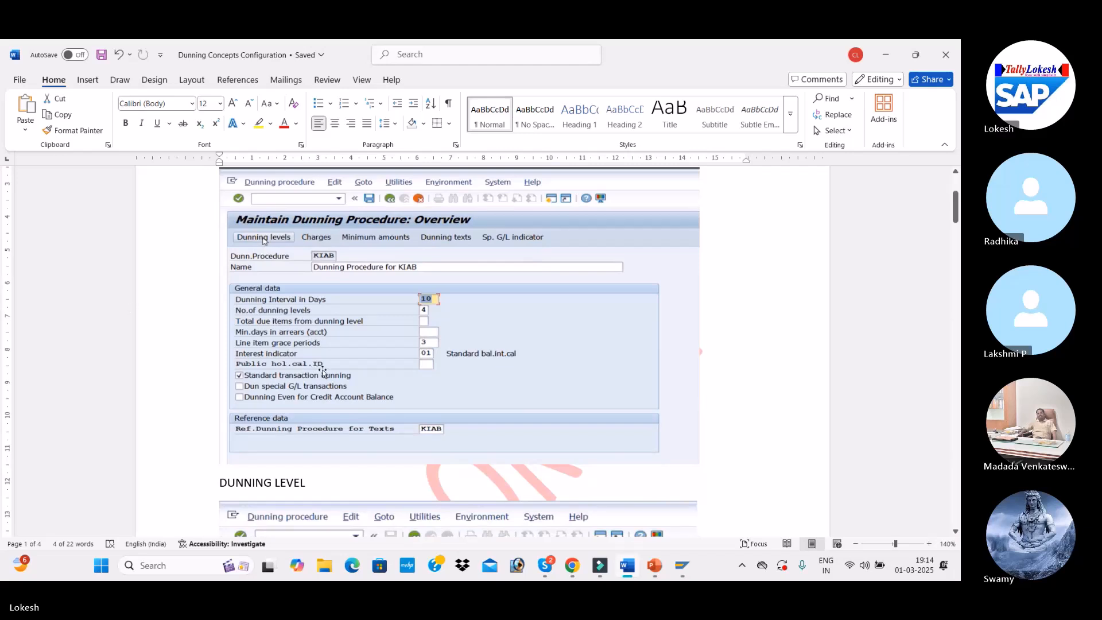
pyautogui.hotkey('alt', 'Tab')
pyautogui.click(263, 307)
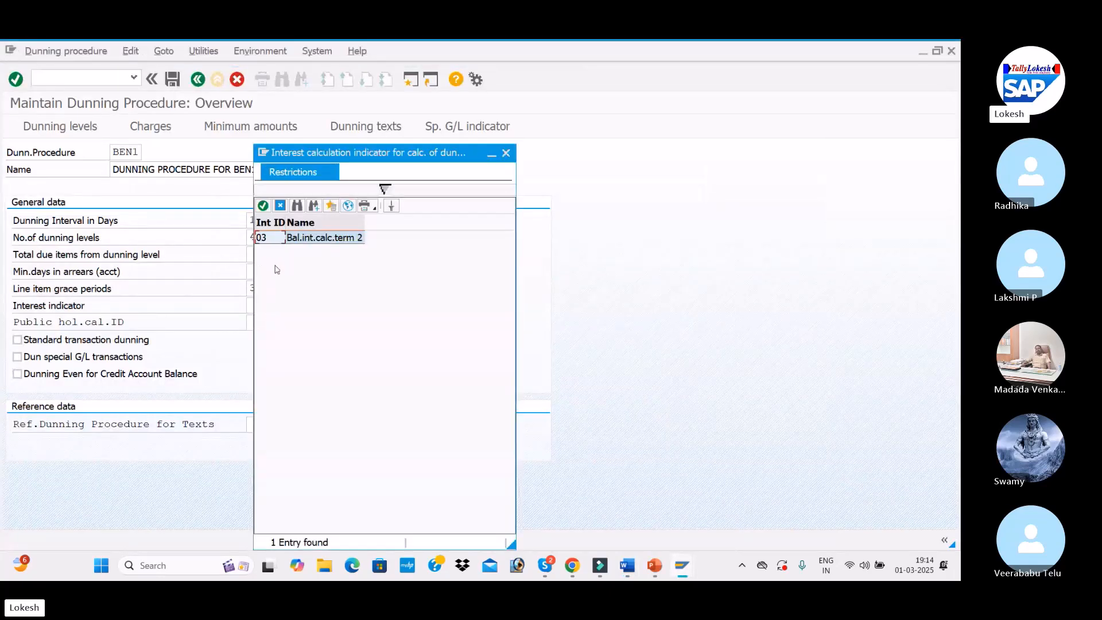
pyautogui.hotkey('alt', 'Tab')
pyautogui.press('Tab')
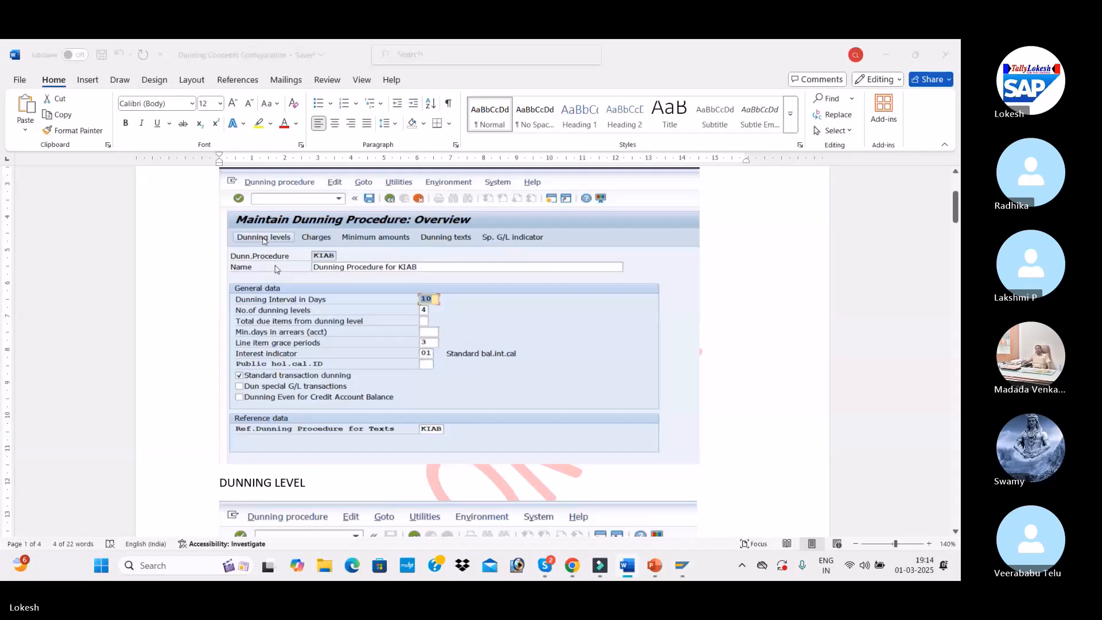
pyautogui.hotkey('alt', 'Tab')
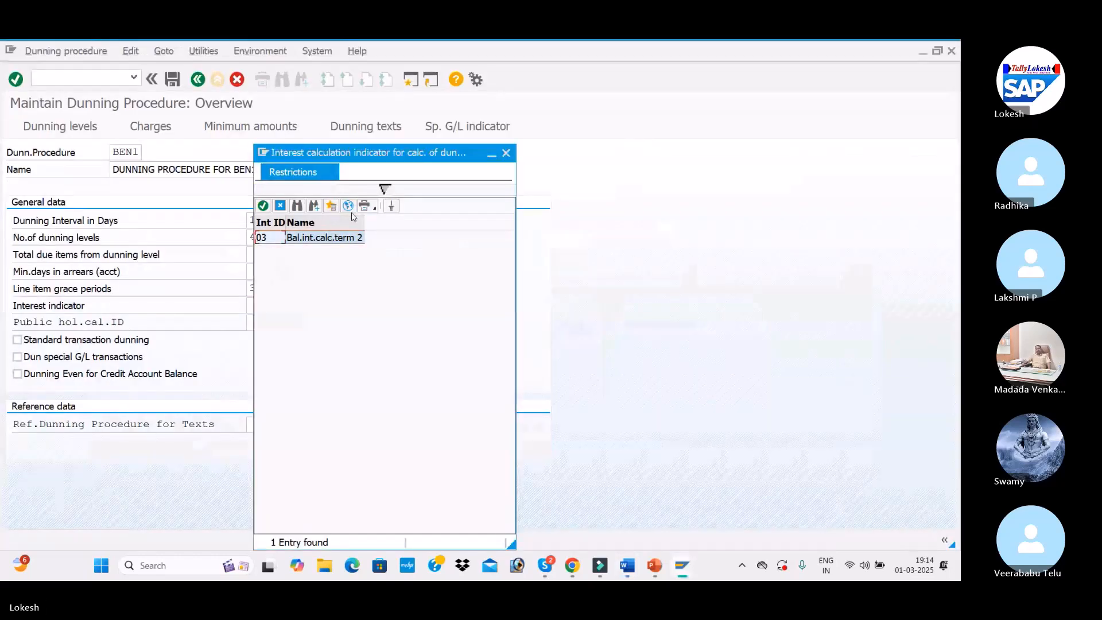
pyautogui.click(349, 206)
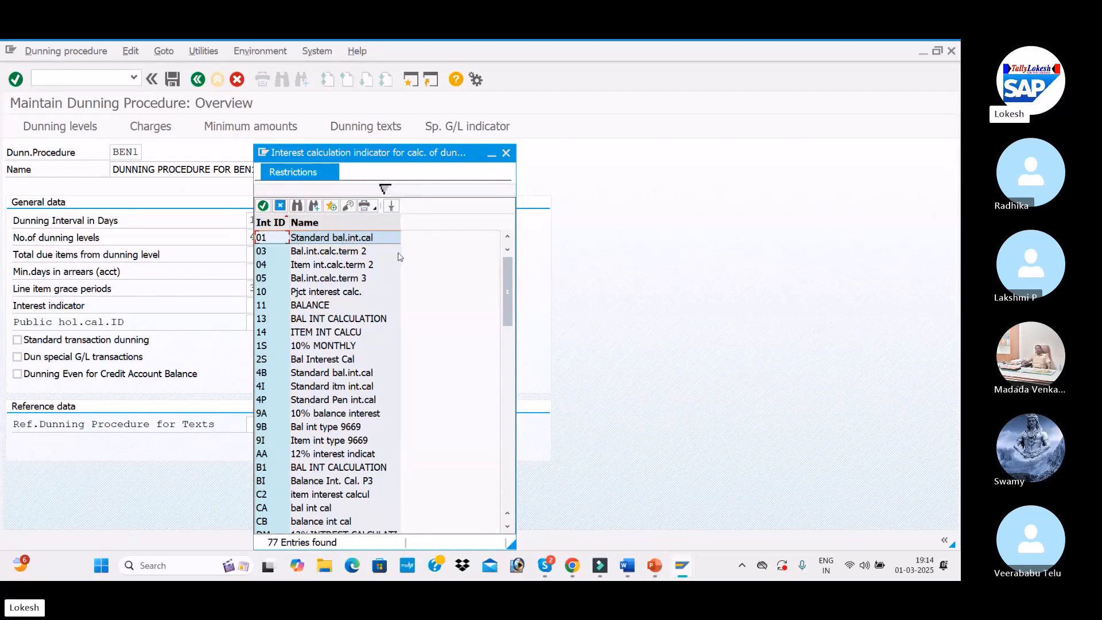
pyautogui.doubleClick(371, 240)
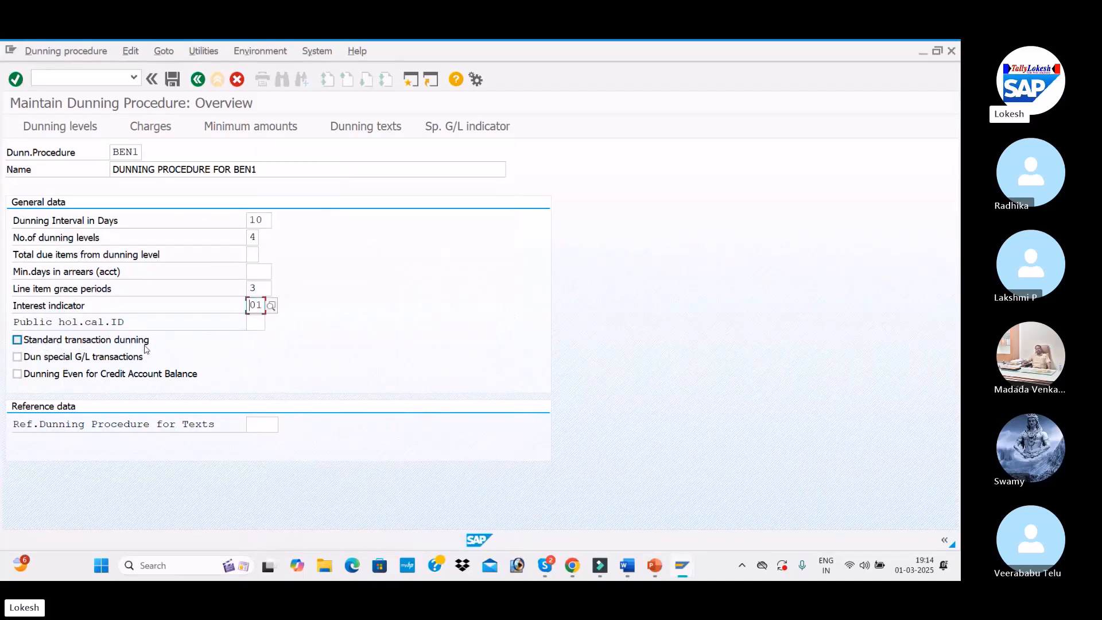
# Enable standard transaction dunning and confirm the general data of procedure BEN1.
pyautogui.click(17, 341)
pyautogui.press('Return')
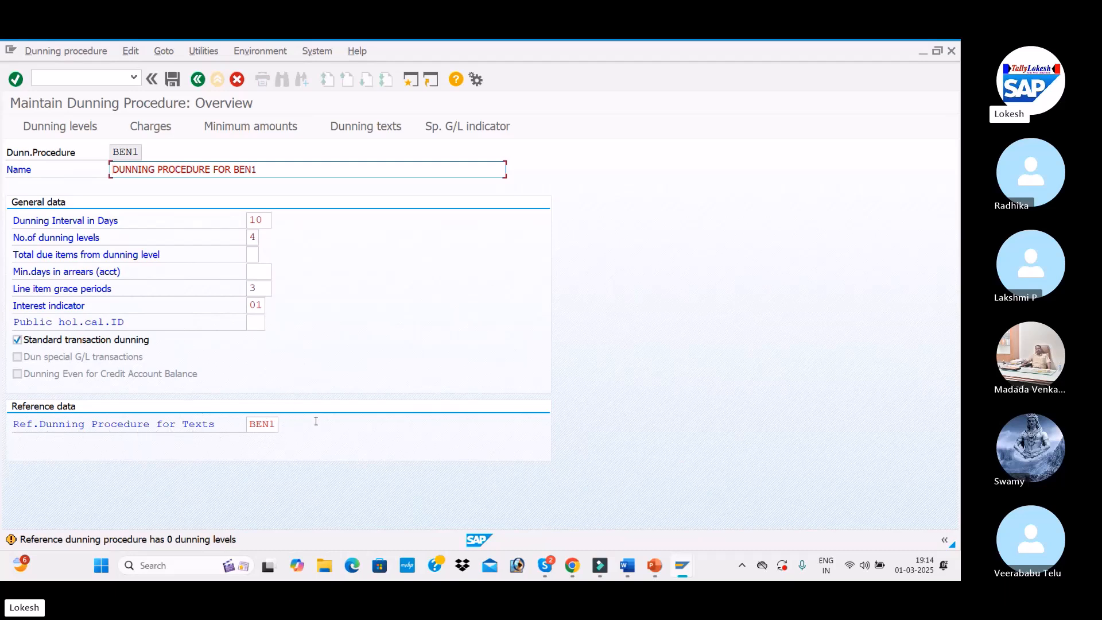
pyautogui.press('Return')
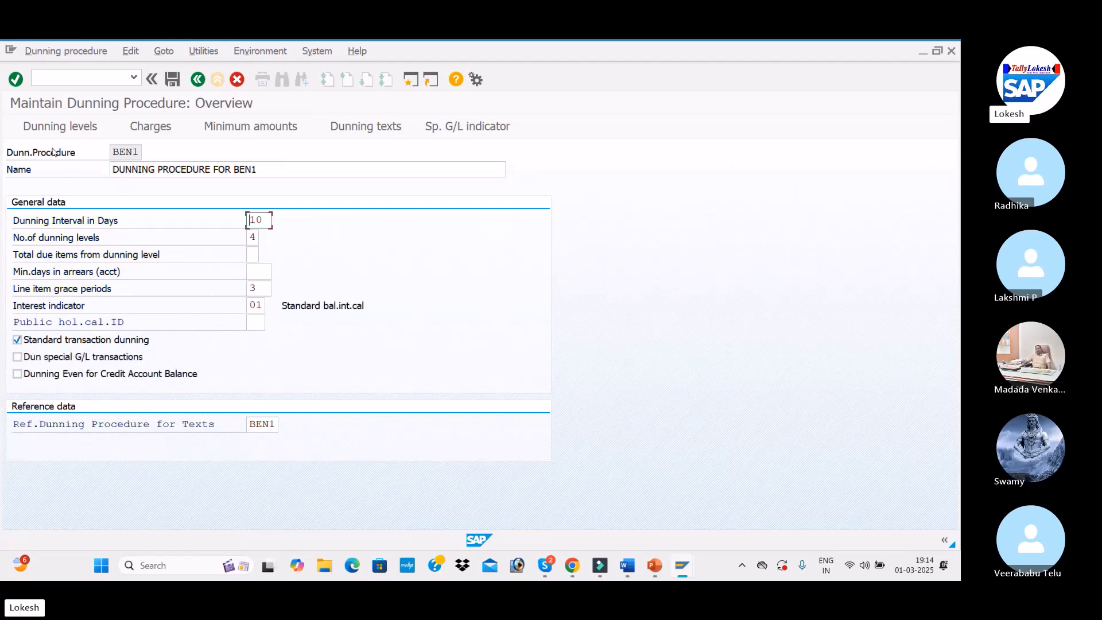
# Consult the dunning level section of the Word guide and open the dunning levels of BEN1 in SAP.
pyautogui.hotkey('alt', 'Tab')
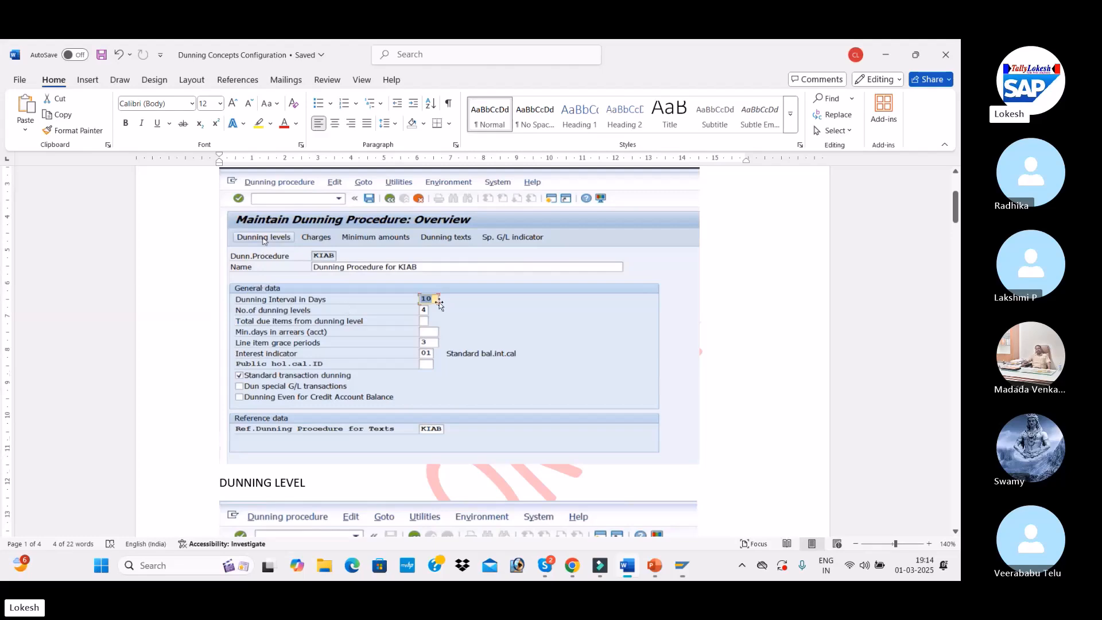
pyautogui.scroll(-5, 439, 304)
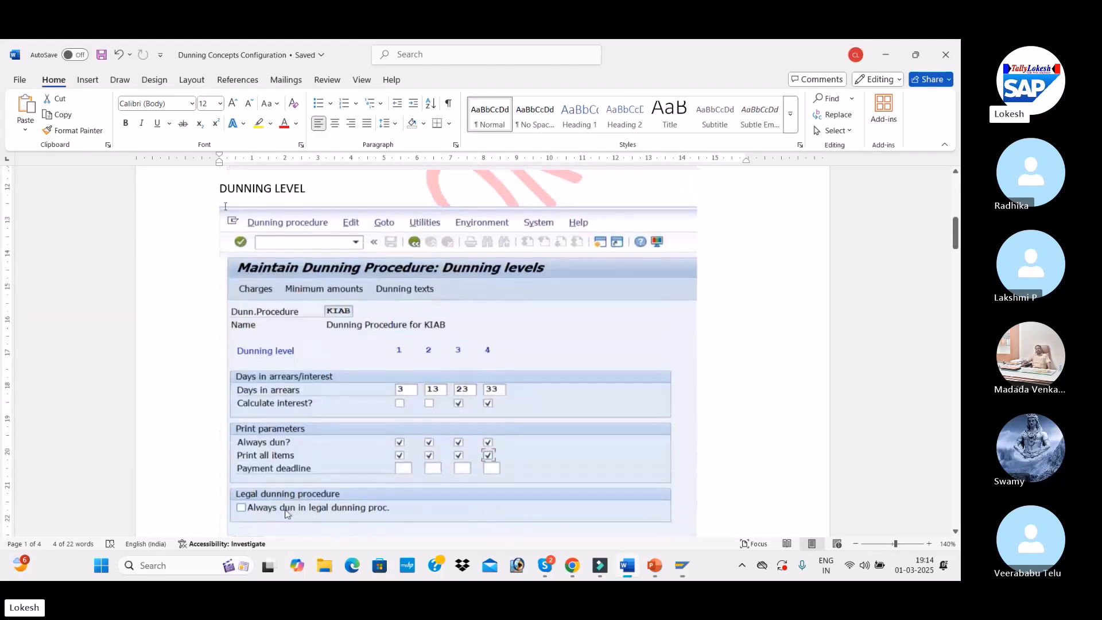
pyautogui.hotkey('alt', 'Tab')
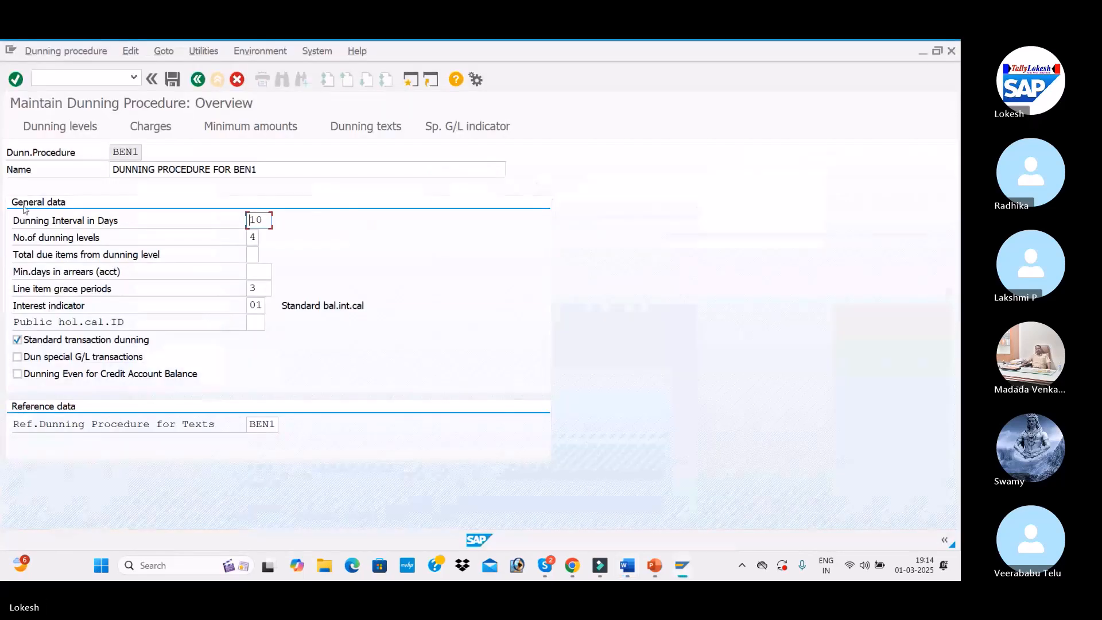
pyautogui.click(72, 133)
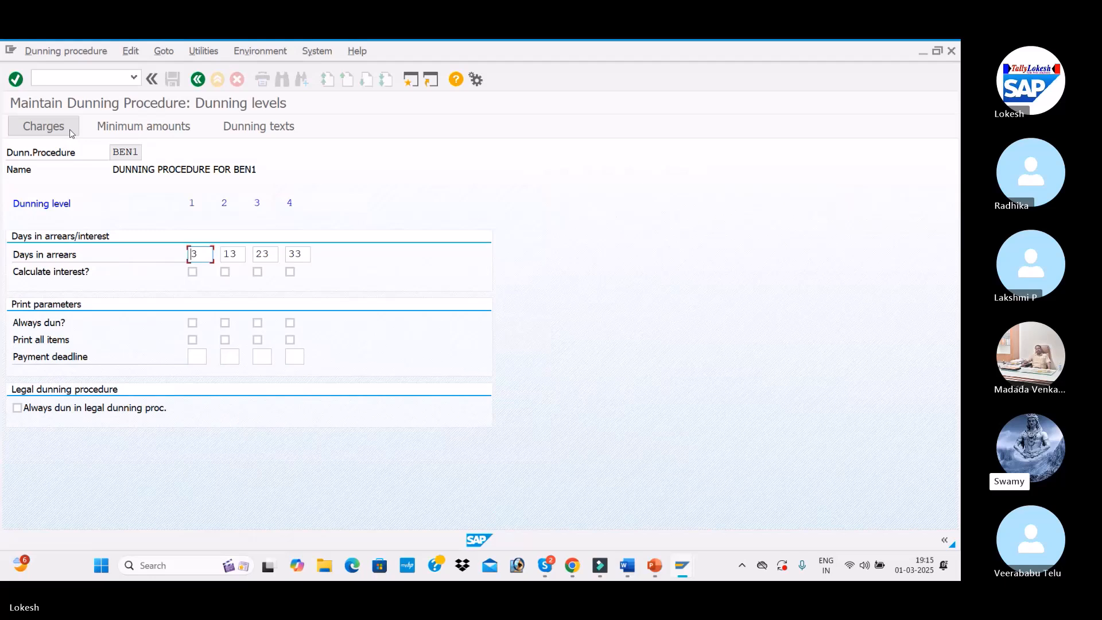
pyautogui.hotkey('alt', 'Tab')
pyautogui.hotkey('alt', 'Tab')
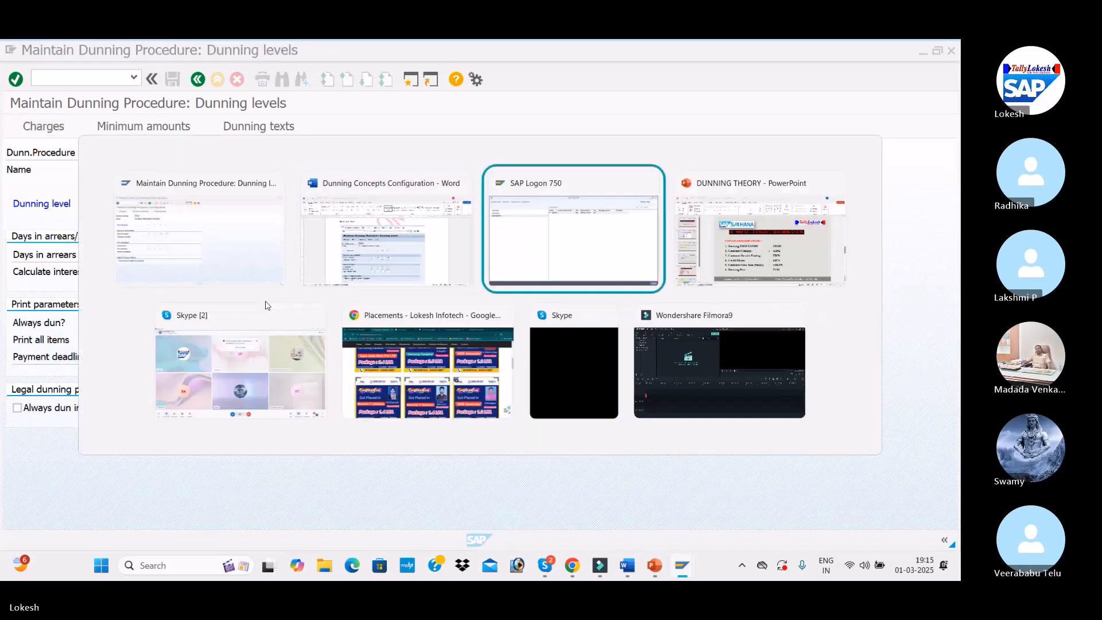
pyautogui.click(270, 308)
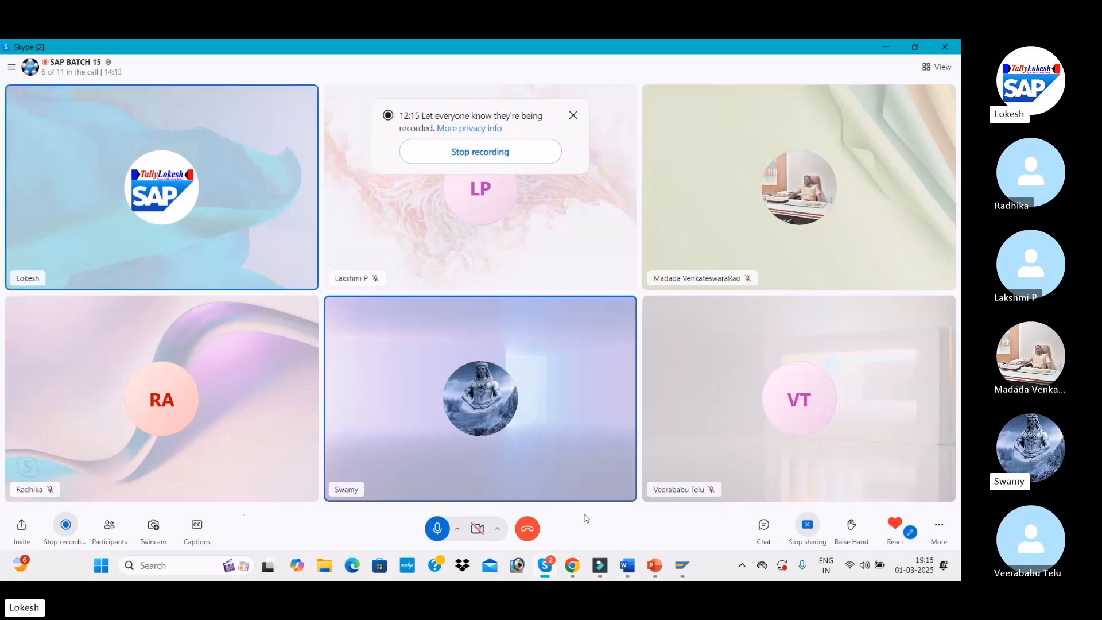
pyautogui.click(866, 568)
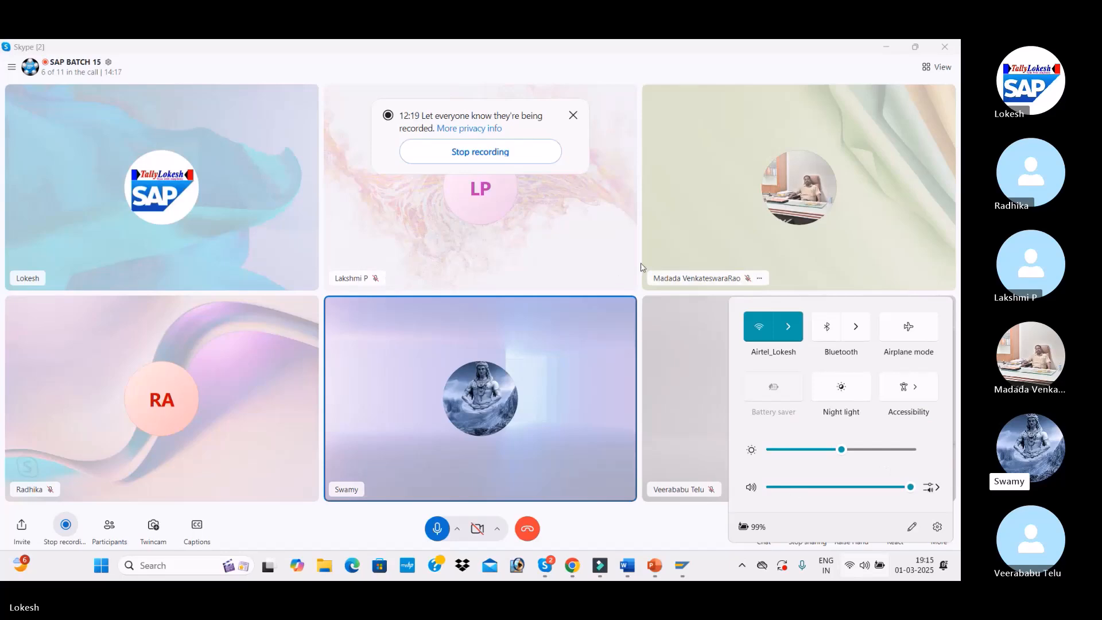
pyautogui.hotkey('alt', 'Tab')
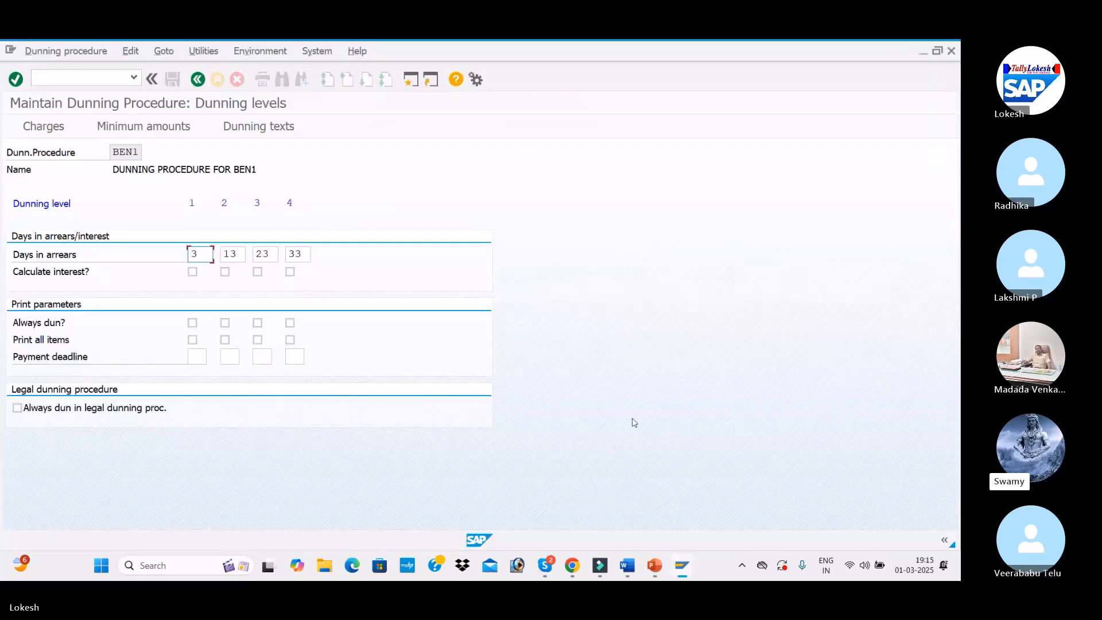
# Review the dunning level and overview sections of the Word guide, and return to BEN1's dunning levels in SAP.
pyautogui.hotkey('alt', 'Tab')
pyautogui.press('Tab')
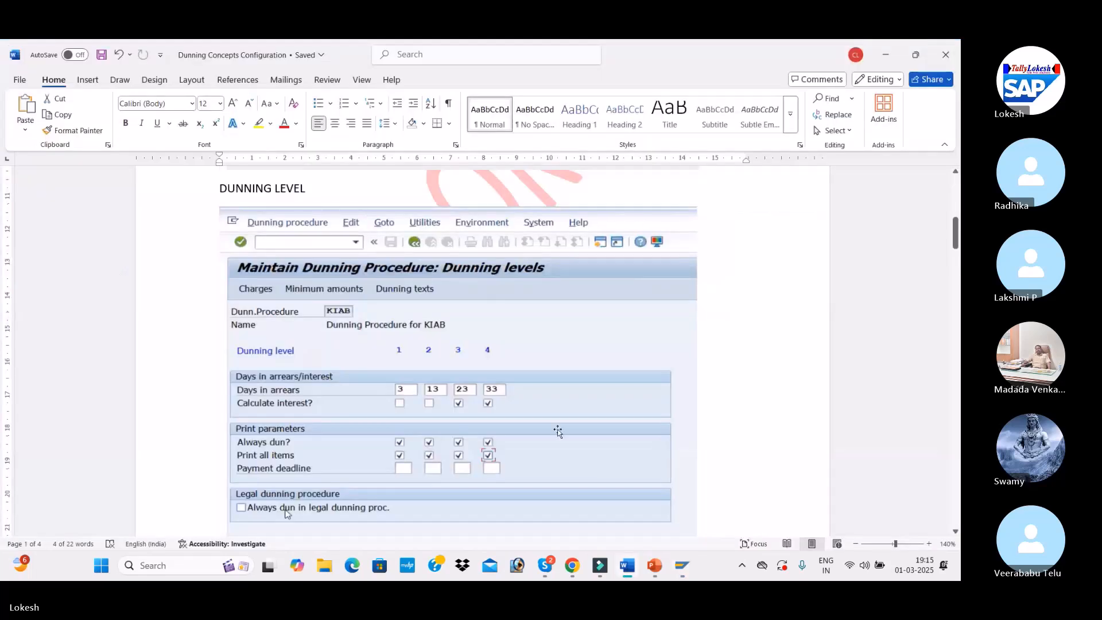
pyautogui.scroll(5, 557, 431)
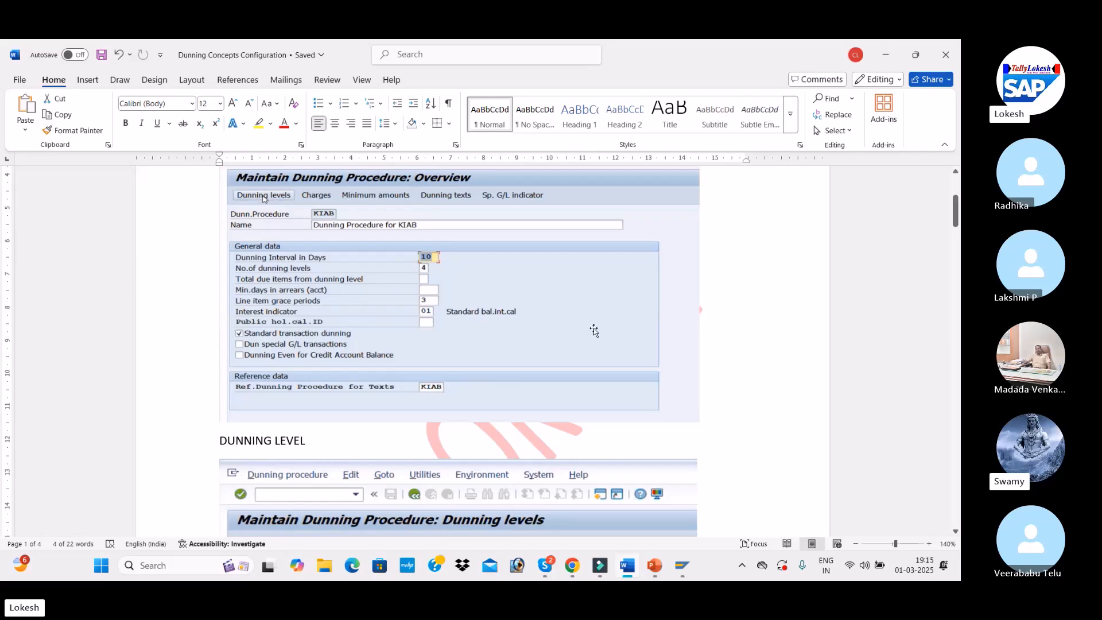
pyautogui.hotkey('alt', 'Tab')
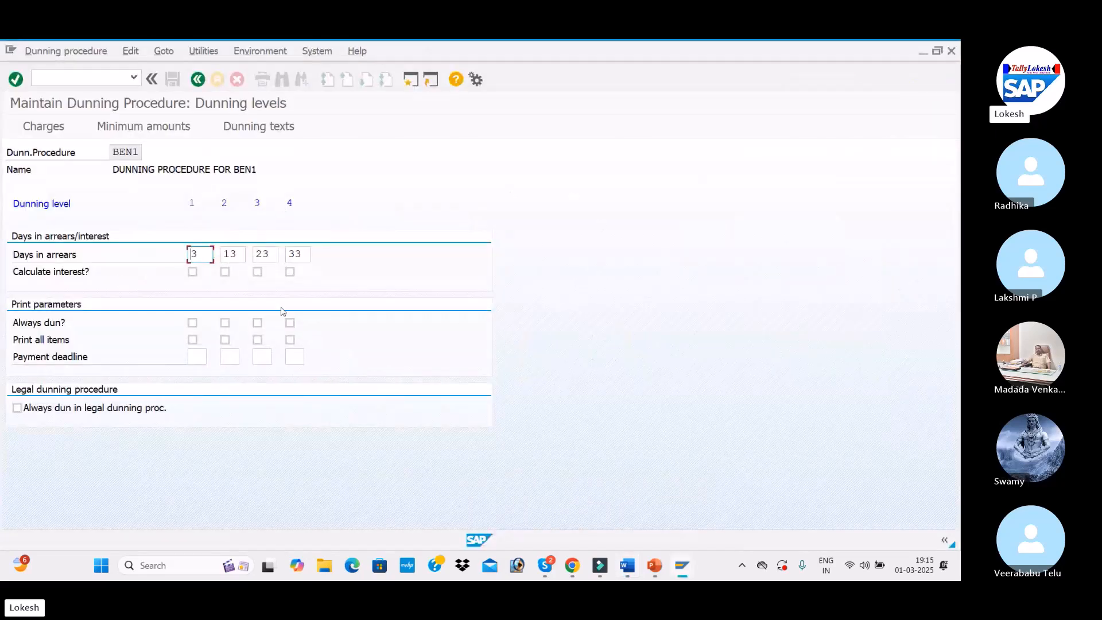
# Check the dunning level settings in the Word guide and enable interest calculation for dunning levels 3 and 4 of BEN1 in SAP.
pyautogui.hotkey('alt', 'Tab')
pyautogui.scroll(-6, 287, 471)
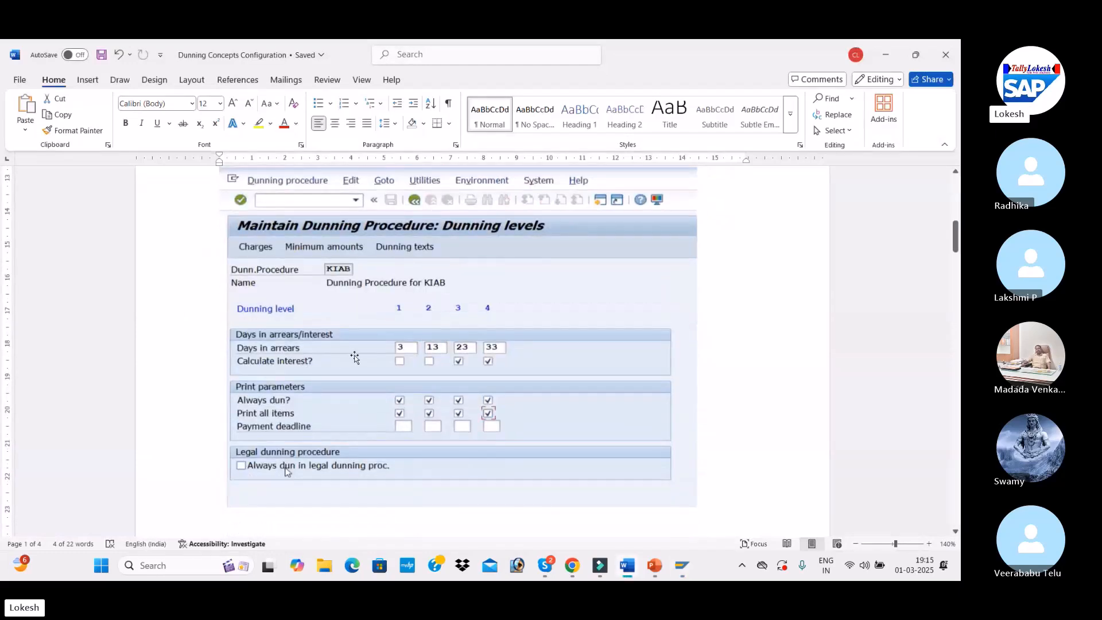
pyautogui.hotkey('alt', 'Tab')
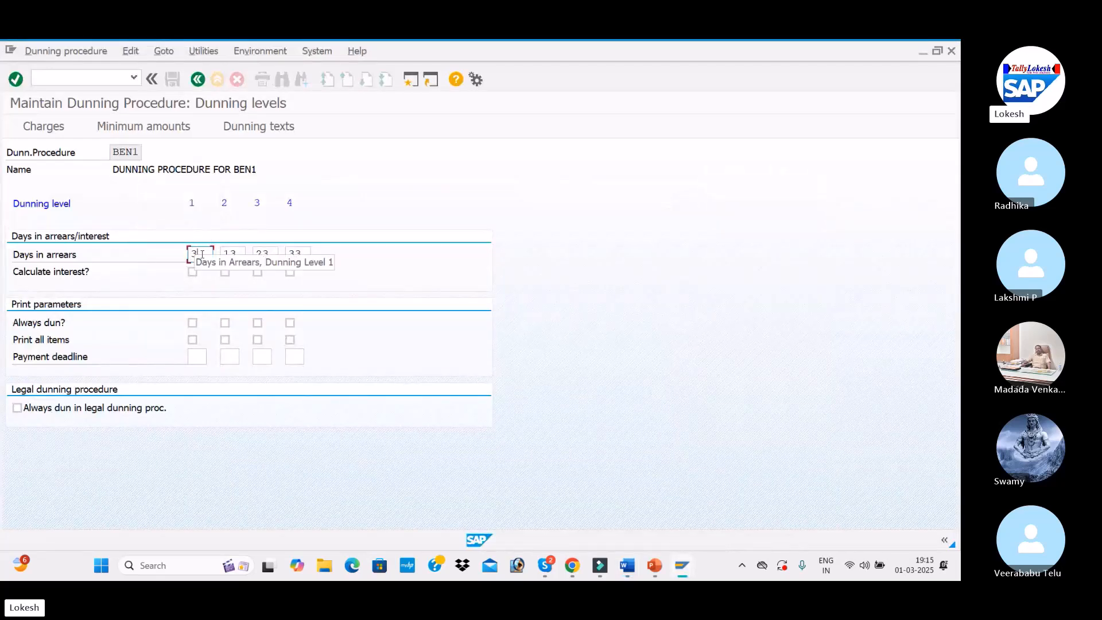
pyautogui.click(236, 253)
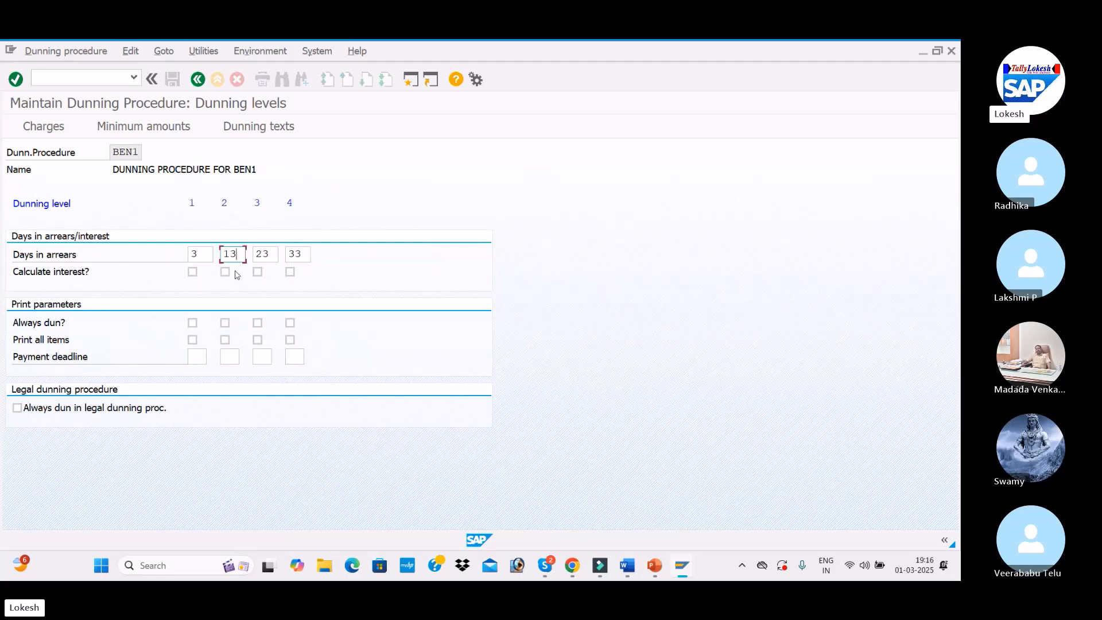
pyautogui.hotkey('alt', 'Tab')
pyautogui.scroll(-1, 322, 321)
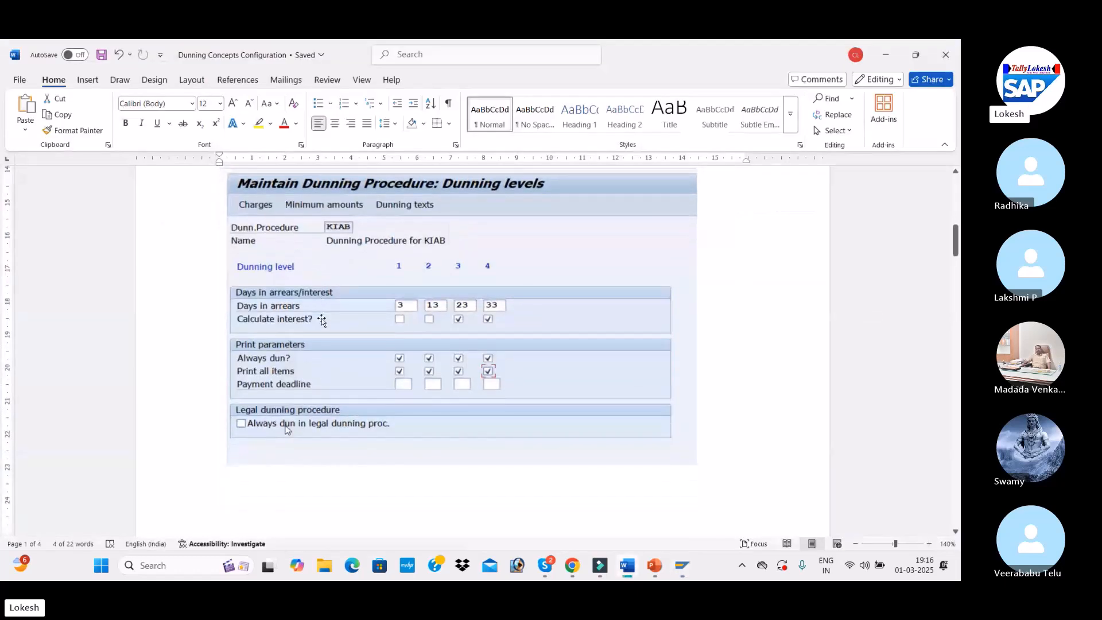
pyautogui.hotkey('alt', 'Tab')
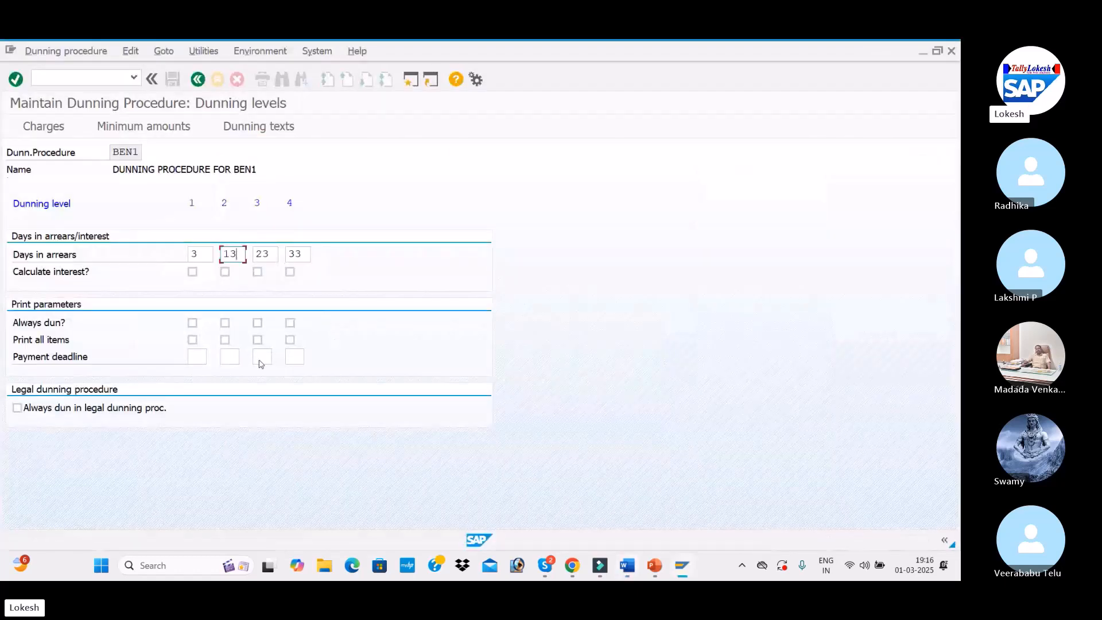
pyautogui.click(257, 272)
pyautogui.click(290, 271)
# Check the print parameters in the Word guide and enable Always dun and Print all items for all four dunning levels in SAP.
pyautogui.hotkey('alt', 'Tab')
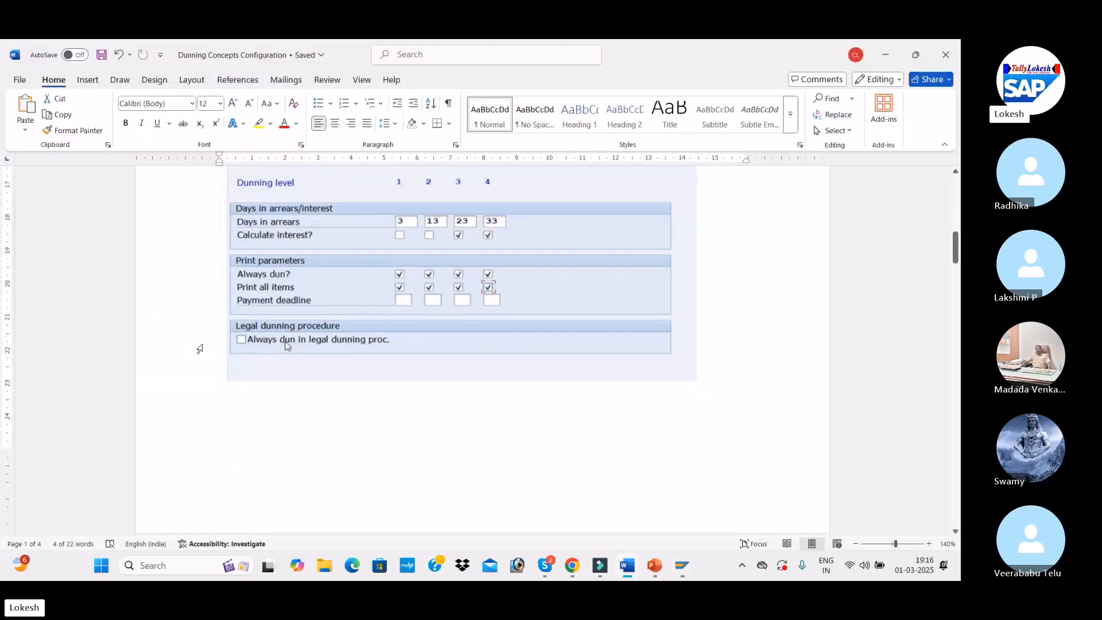
pyautogui.hotkey('alt', 'Tab')
pyautogui.click(193, 322)
pyautogui.click(225, 323)
pyautogui.click(257, 323)
pyautogui.click(290, 323)
pyautogui.click(258, 339)
pyautogui.click(225, 340)
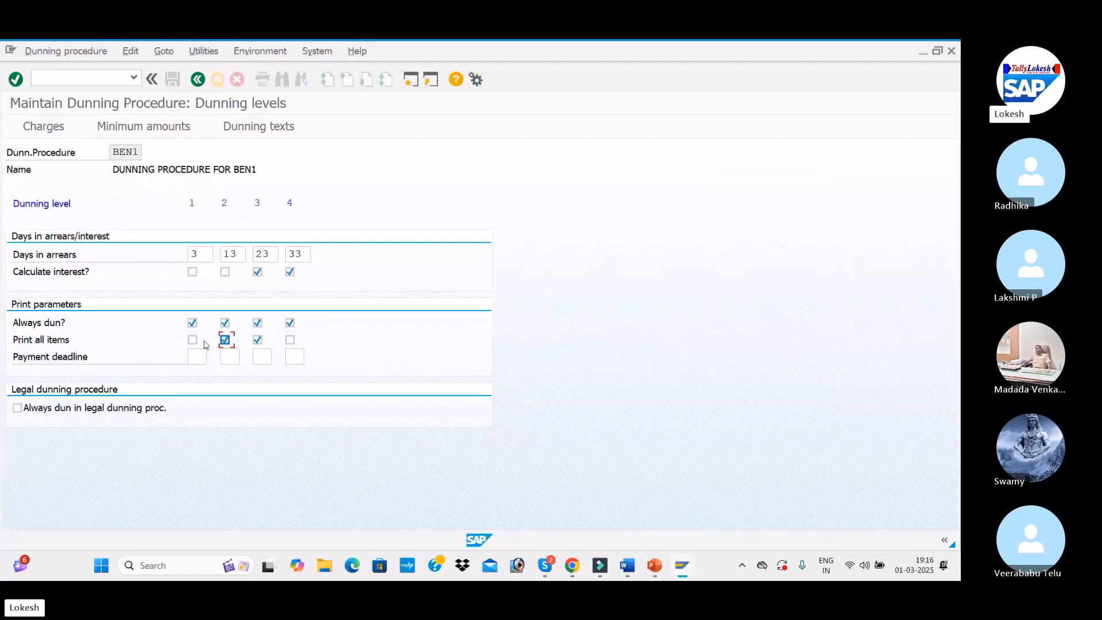
pyautogui.click(193, 340)
pyautogui.click(290, 340)
# Consult the charges section of the Word guide and open BEN1's dunning charges in SAP with currency INR.
pyautogui.hotkey('alt', 'Tab')
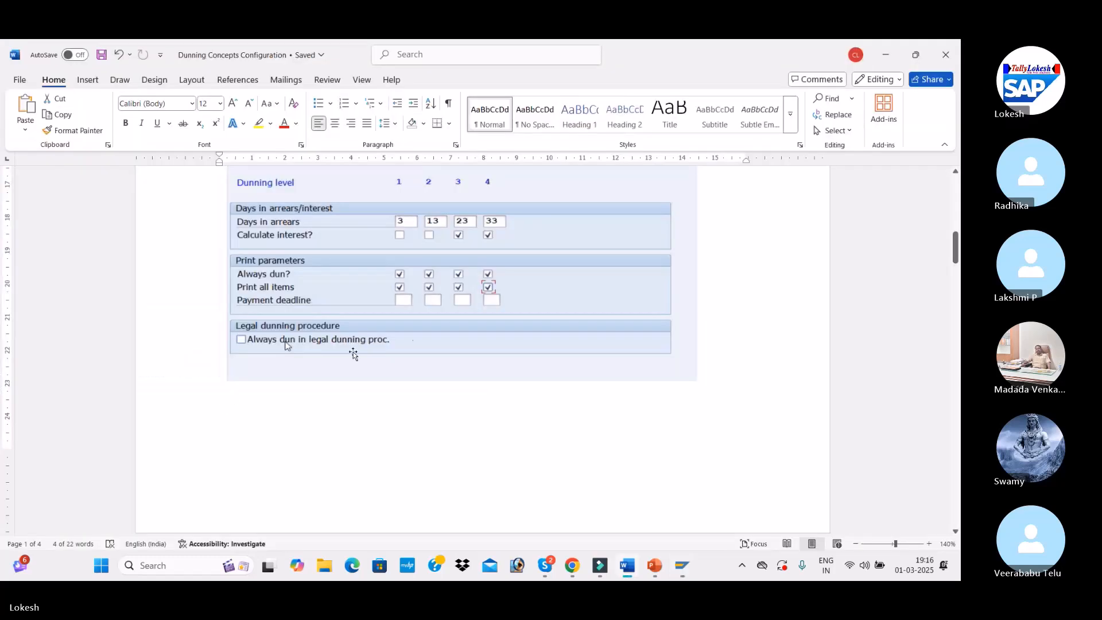
pyautogui.scroll(3, 410, 331)
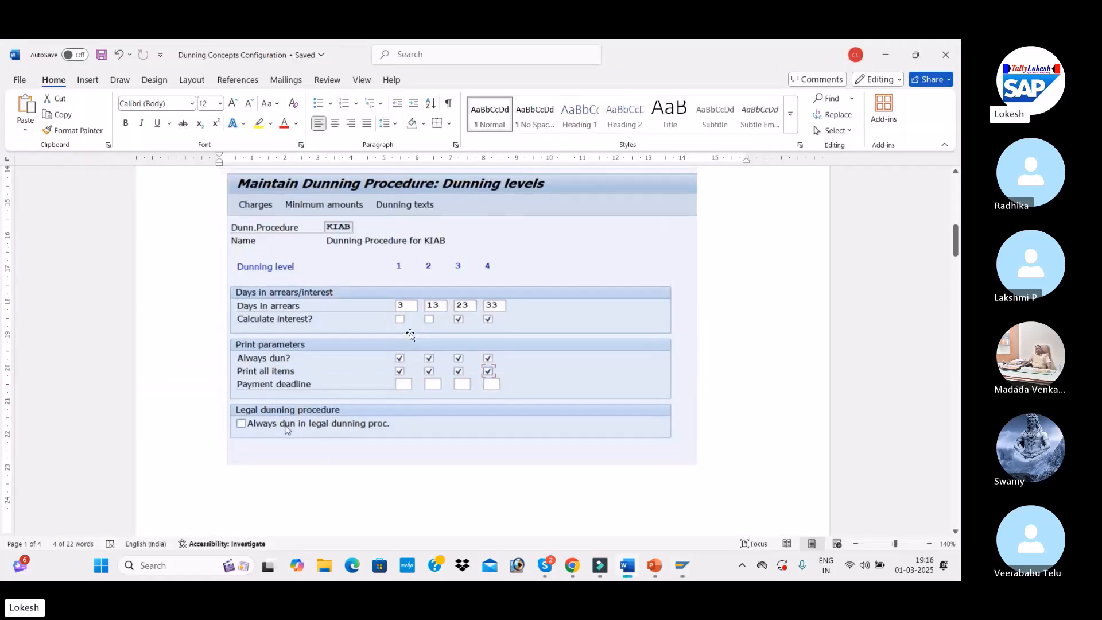
pyautogui.scroll(-10, 409, 332)
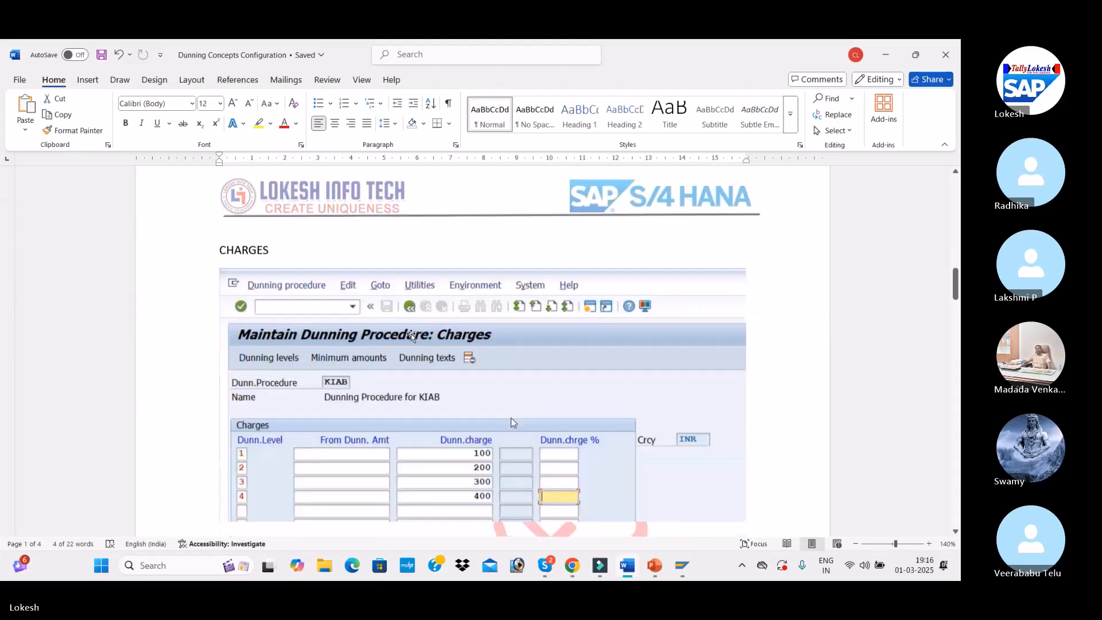
pyautogui.scroll(-2, 411, 333)
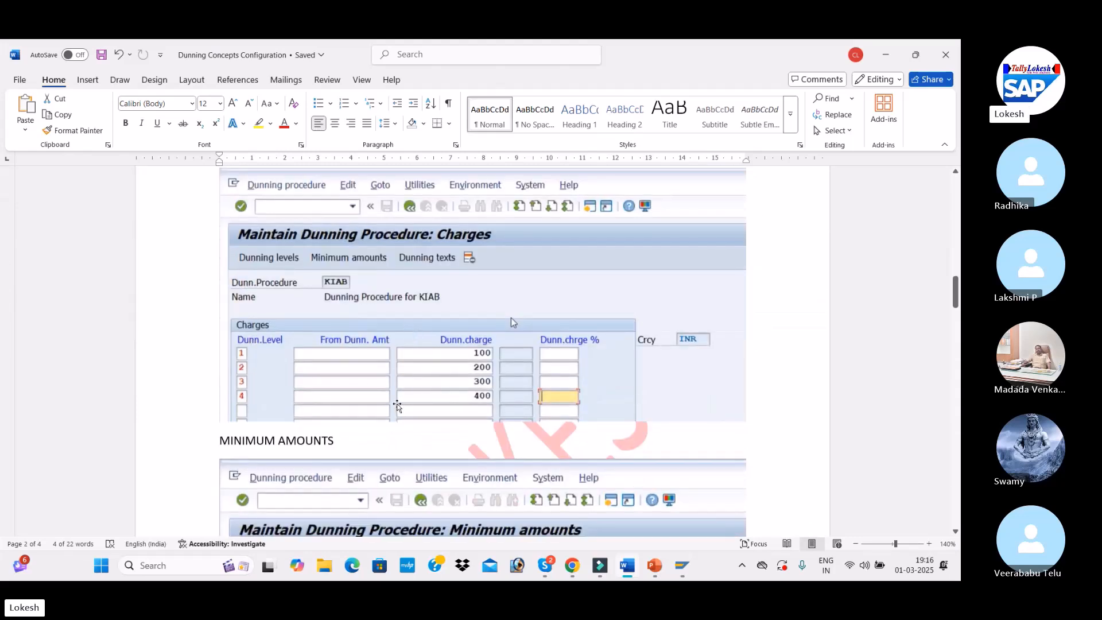
pyautogui.hotkey('alt', 'Tab')
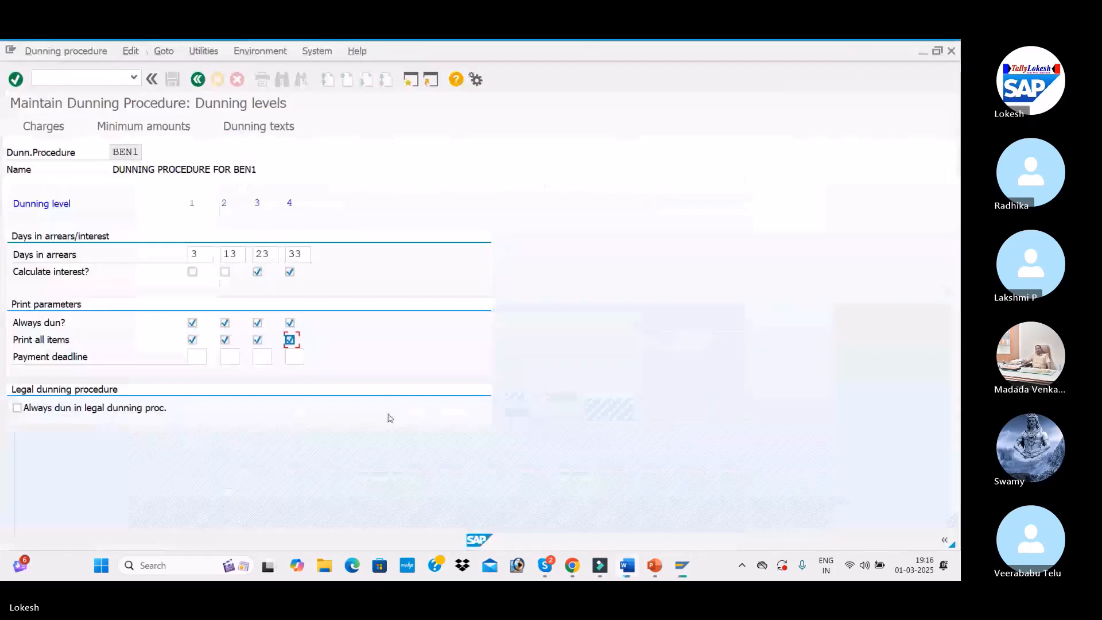
pyautogui.click(46, 128)
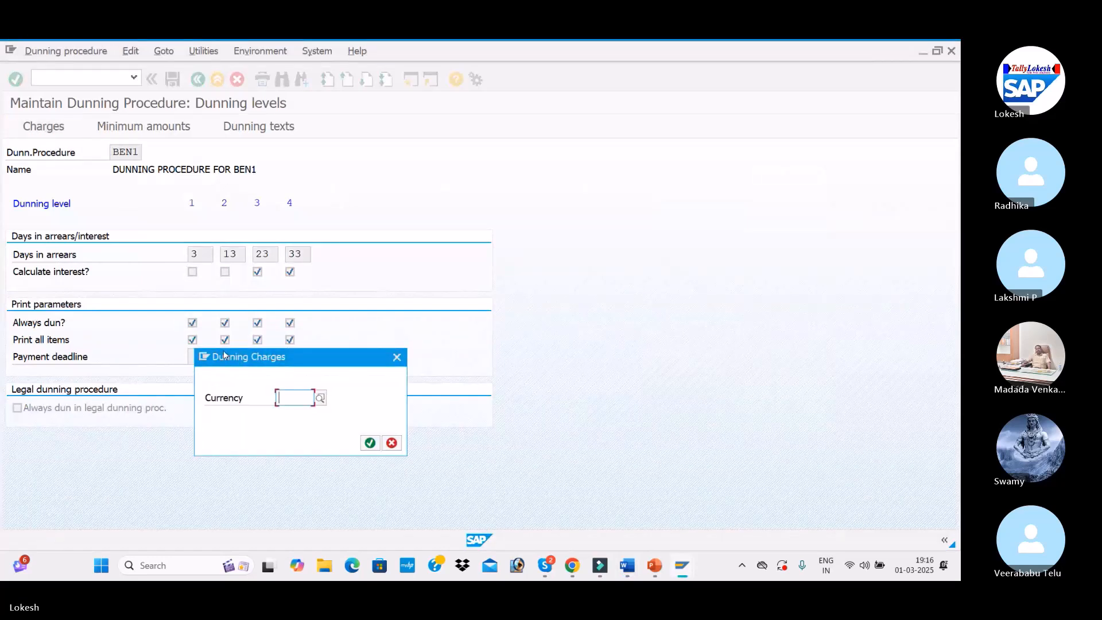
pyautogui.write('INR')
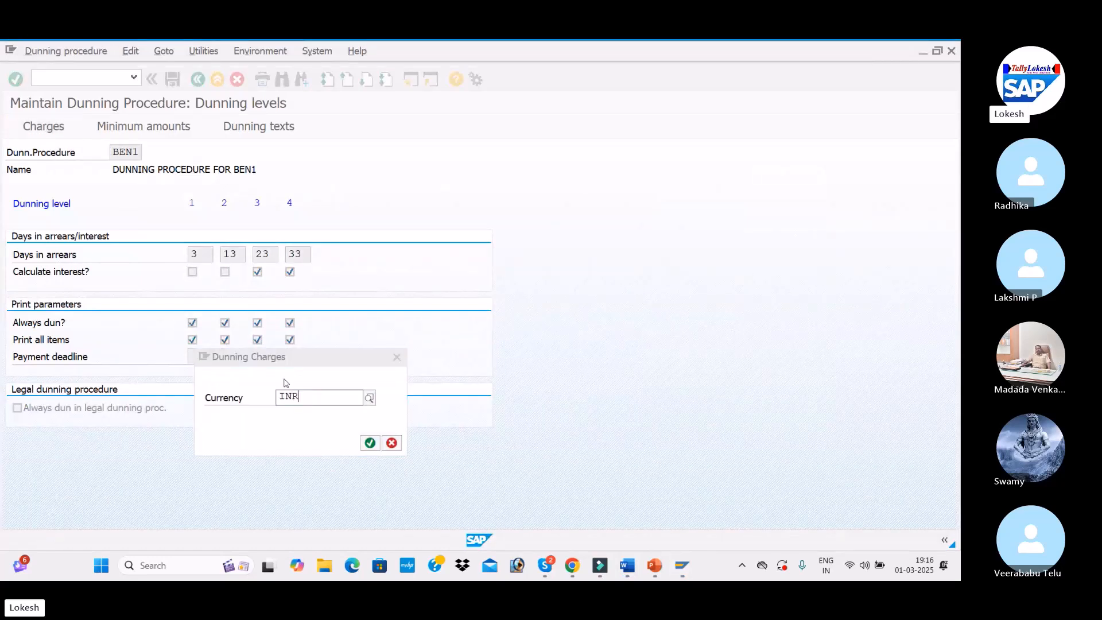
pyautogui.click(306, 427)
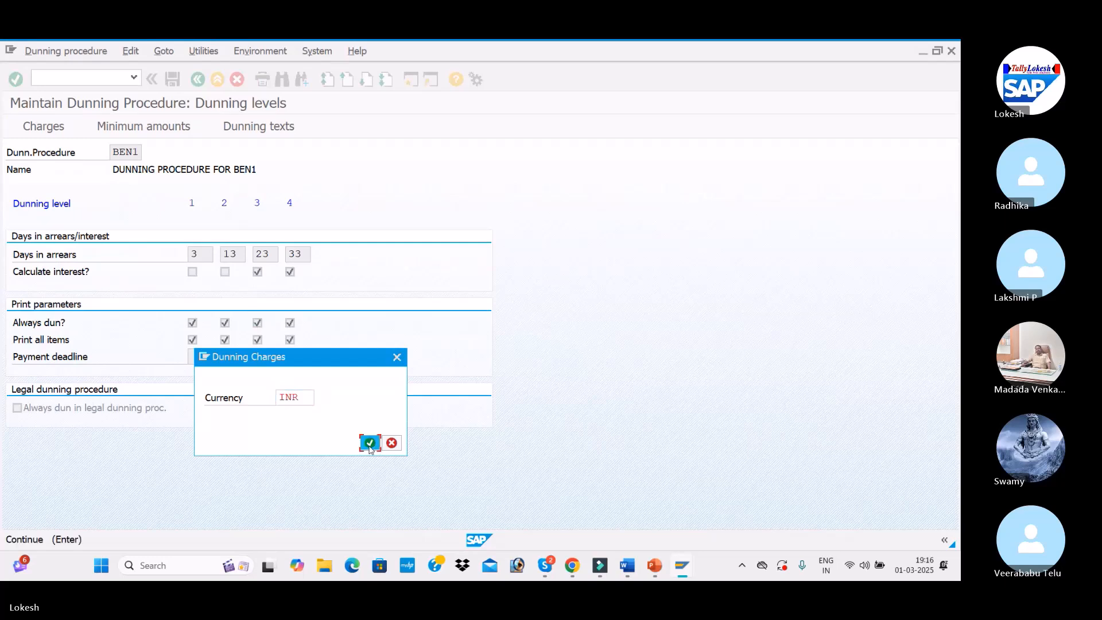
pyautogui.click(370, 442)
# Enter dunning levels 1, 2, 3 and 4 in the first four rows of the charges table.
pyautogui.write('1')
pyautogui.press('Down')
pyautogui.write('2')
pyautogui.press('Down')
pyautogui.write('3')
pyautogui.press('Down')
pyautogui.write('4')
pyautogui.press('Down')
# Check the charges in the Word guide and set the dunning charge to 100 for level 1 and 200 for level 2 in SAP.
pyautogui.hotkey('alt', 'Tab')
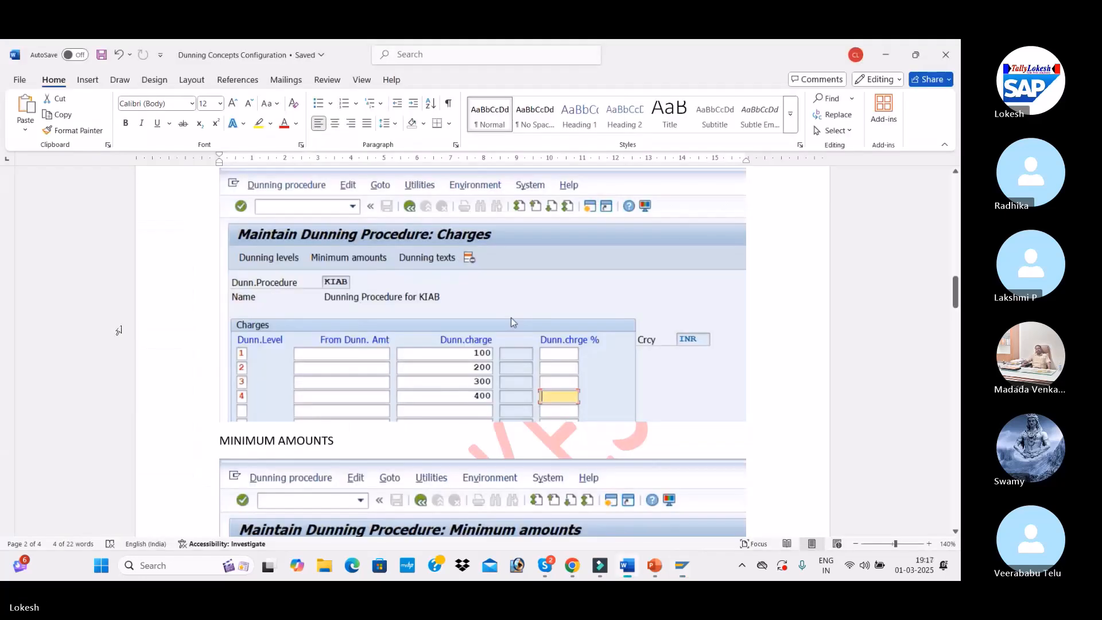
pyautogui.scroll(-1, 465, 315)
pyautogui.hotkey('alt', 'Tab')
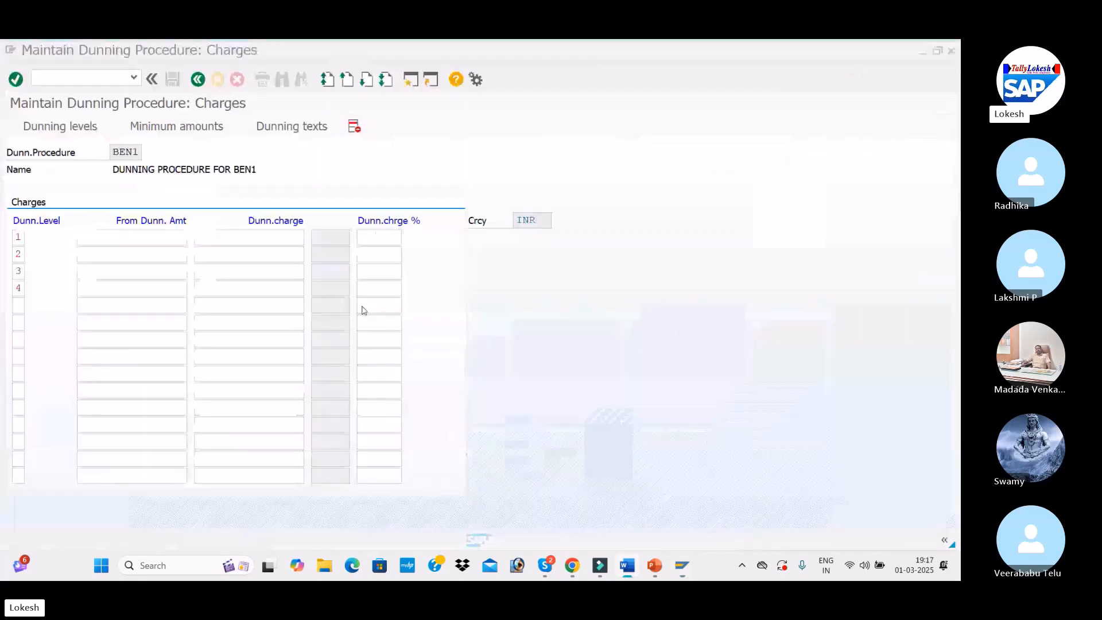
pyautogui.click(265, 234)
pyautogui.write('100')
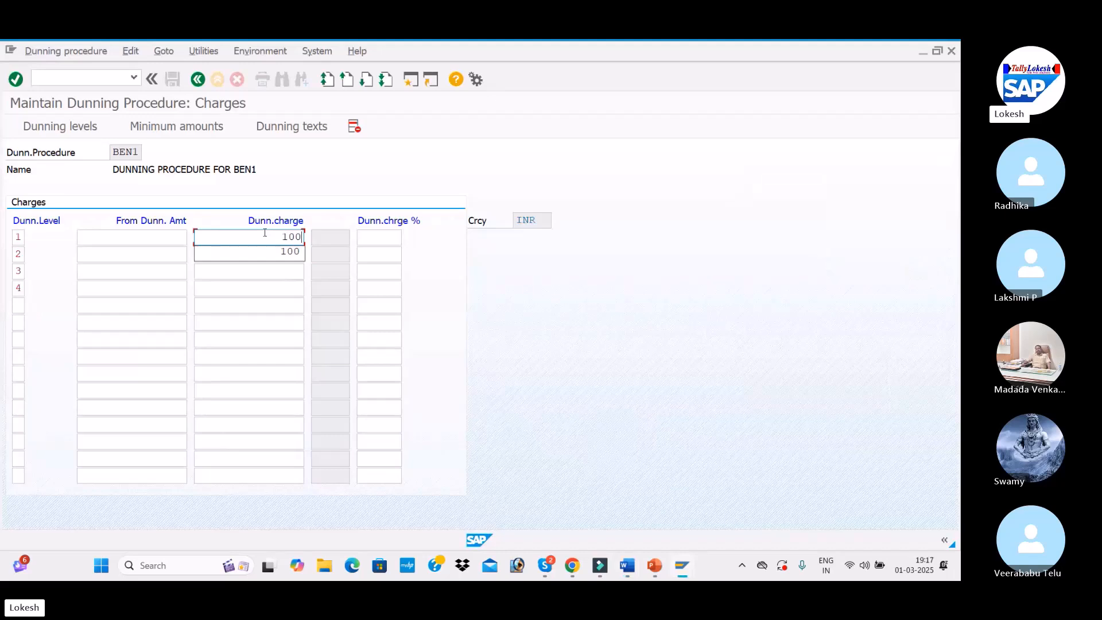
pyautogui.press('Down')
pyautogui.press('Tab')
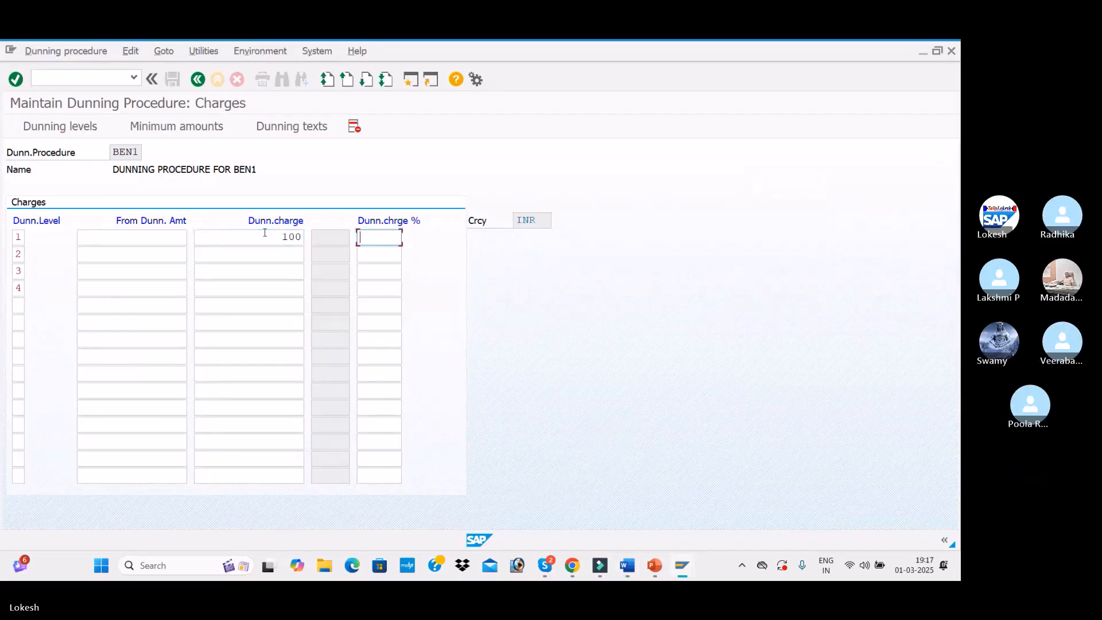
pyautogui.click(280, 254)
pyautogui.write('200')
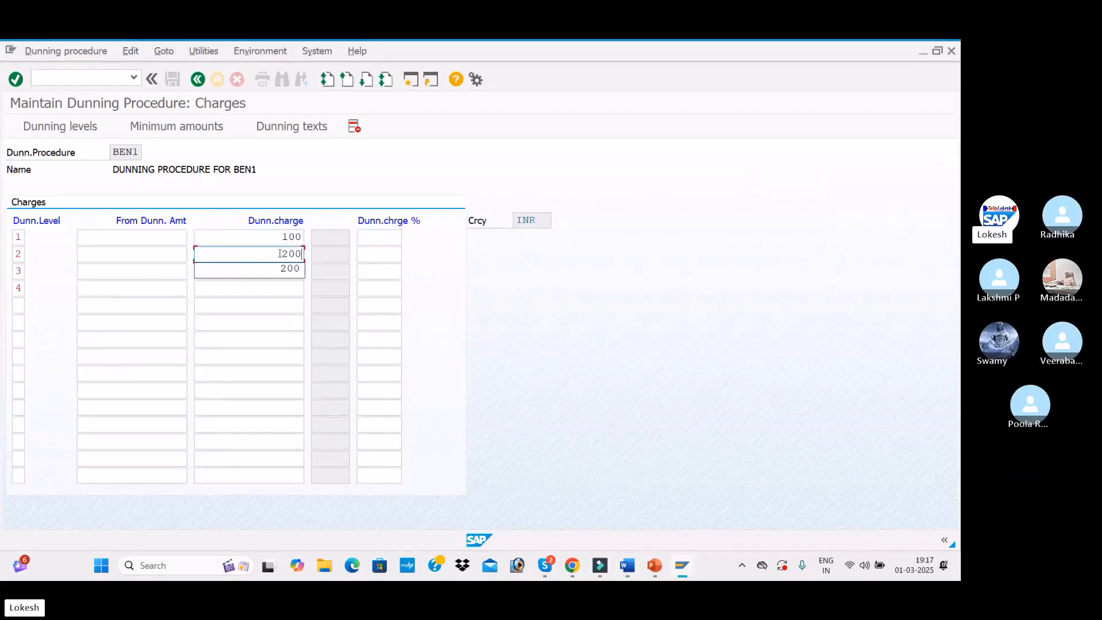
pyautogui.press('Tab')
# Set the dunning charge to 300 for level 3 and 400 for level 4.
pyautogui.click(284, 270)
pyautogui.write('3')
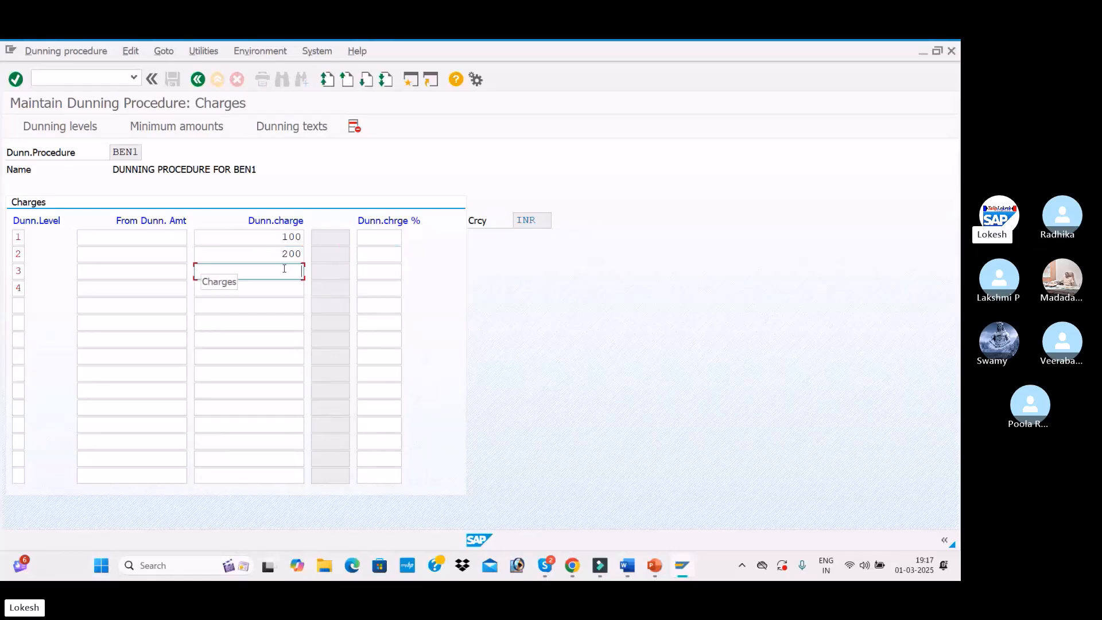
pyautogui.write('00')
pyautogui.press('Tab')
pyautogui.click(296, 289)
pyautogui.write('400')
pyautogui.press('Tab')
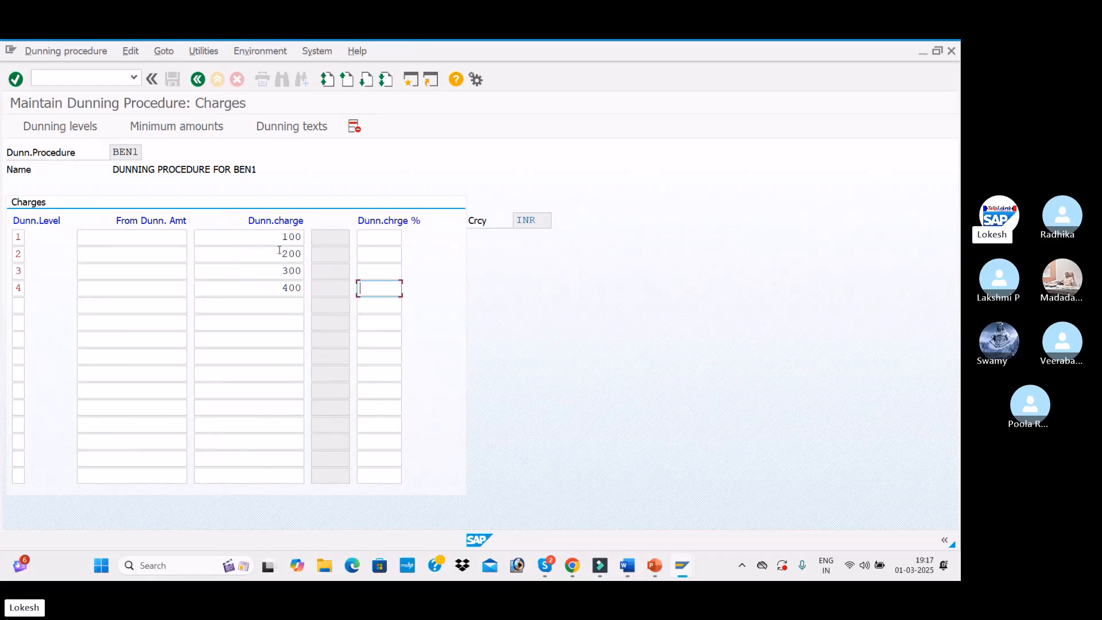
# Consult the minimum amounts section of the Word guide and open BEN1's minimum amounts in SAP for currency INR.
pyautogui.hotkey('alt', 'Tab')
pyautogui.scroll(-5, 327, 287)
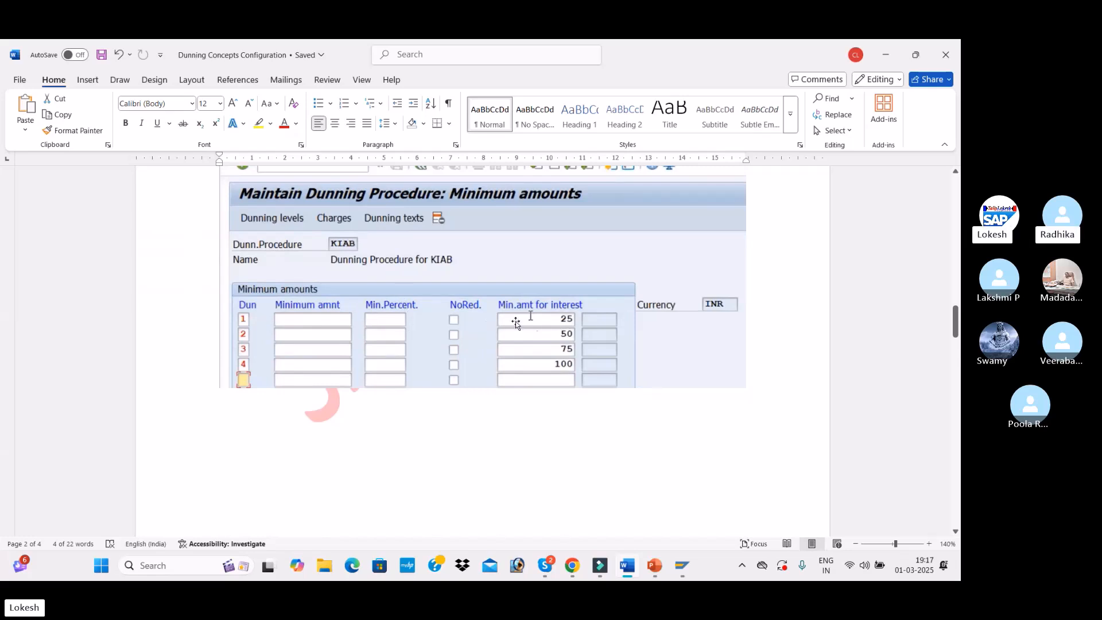
pyautogui.hotkey('alt', 'Tab')
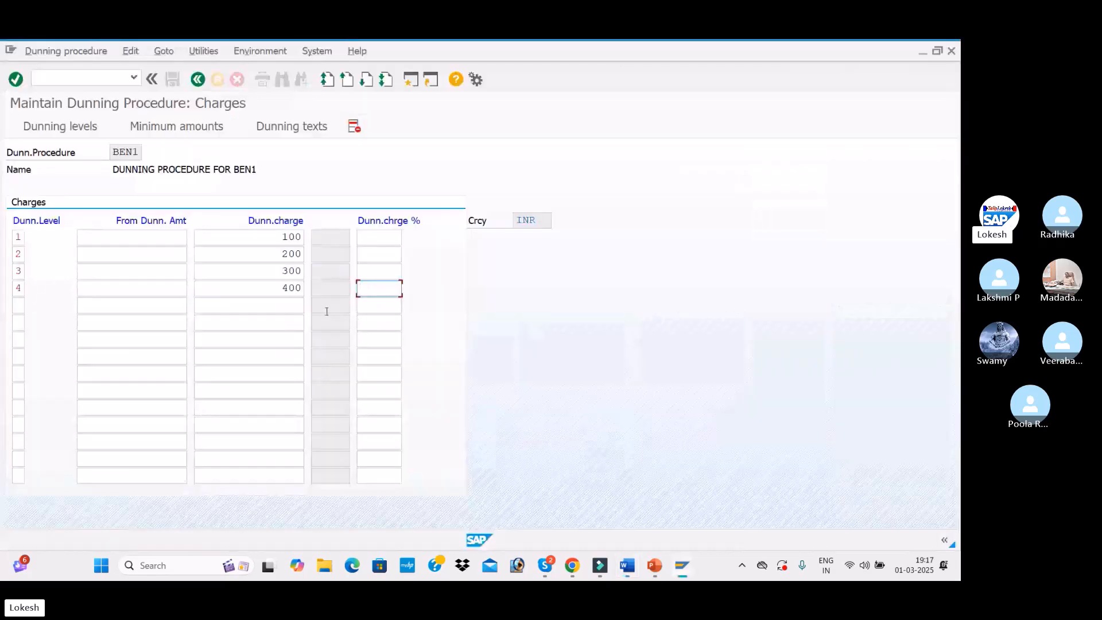
pyautogui.click(175, 129)
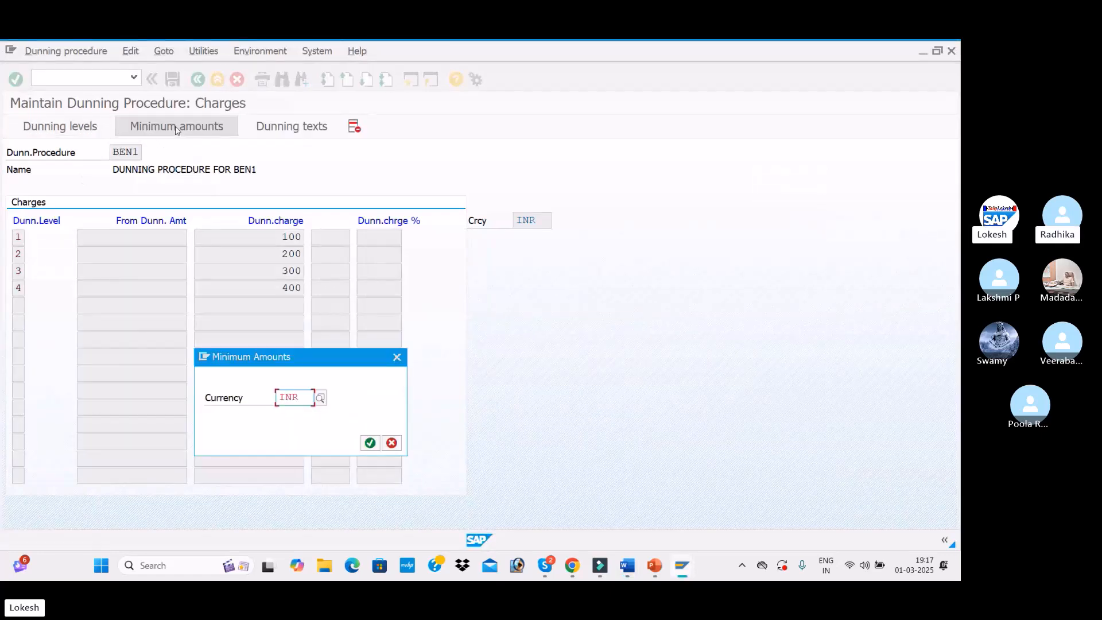
pyautogui.click(369, 442)
# Enter dunning levels 1, 2, 3 and 4 in the first four rows of the minimum amounts table.
pyautogui.write('1')
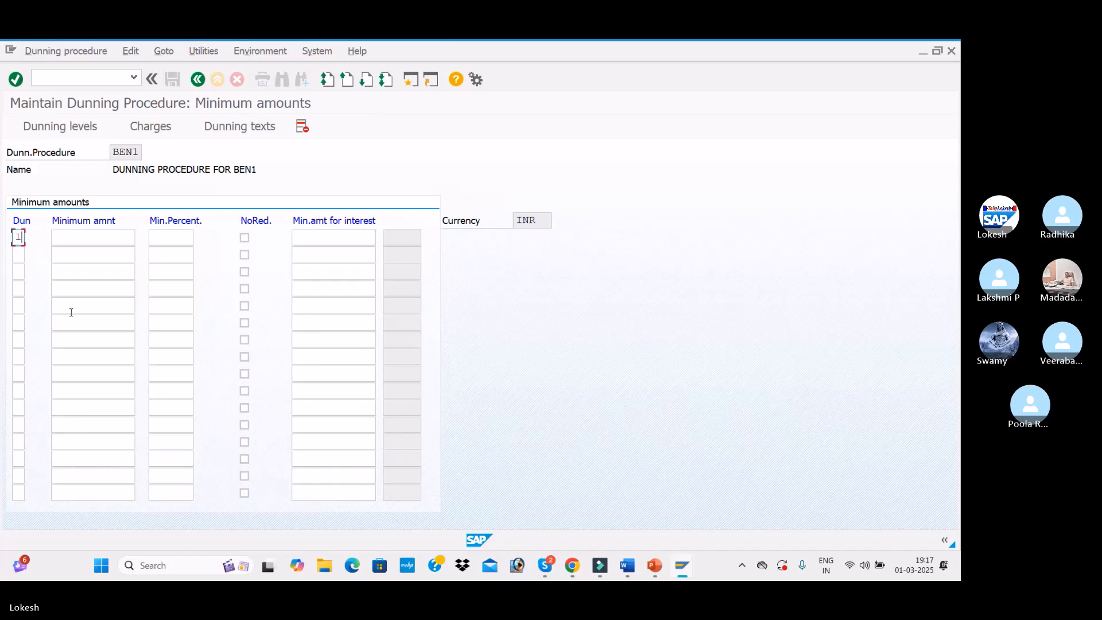
pyautogui.press('Down')
pyautogui.write('2')
pyautogui.press('Down')
pyautogui.write('3')
pyautogui.press('Down')
pyautogui.write('4')
# Set the minimum amount for interest to 25, 50, 75 and 100 for levels 1 to 4, checking the values against the Word guide.
pyautogui.click(318, 239)
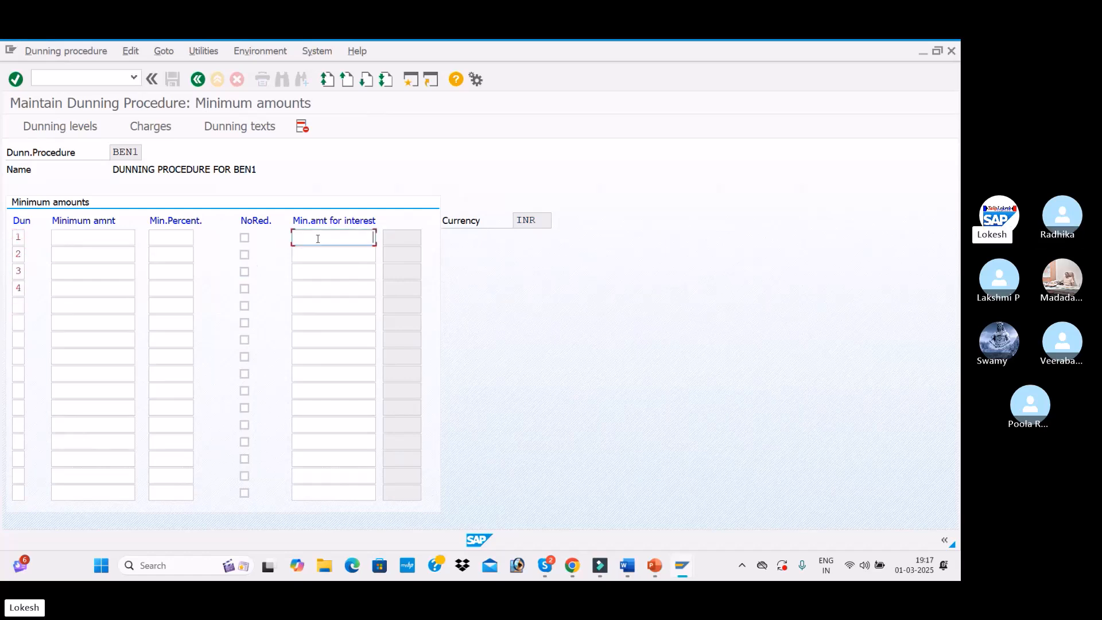
pyautogui.write('25')
pyautogui.press('Tab')
pyautogui.click(371, 253)
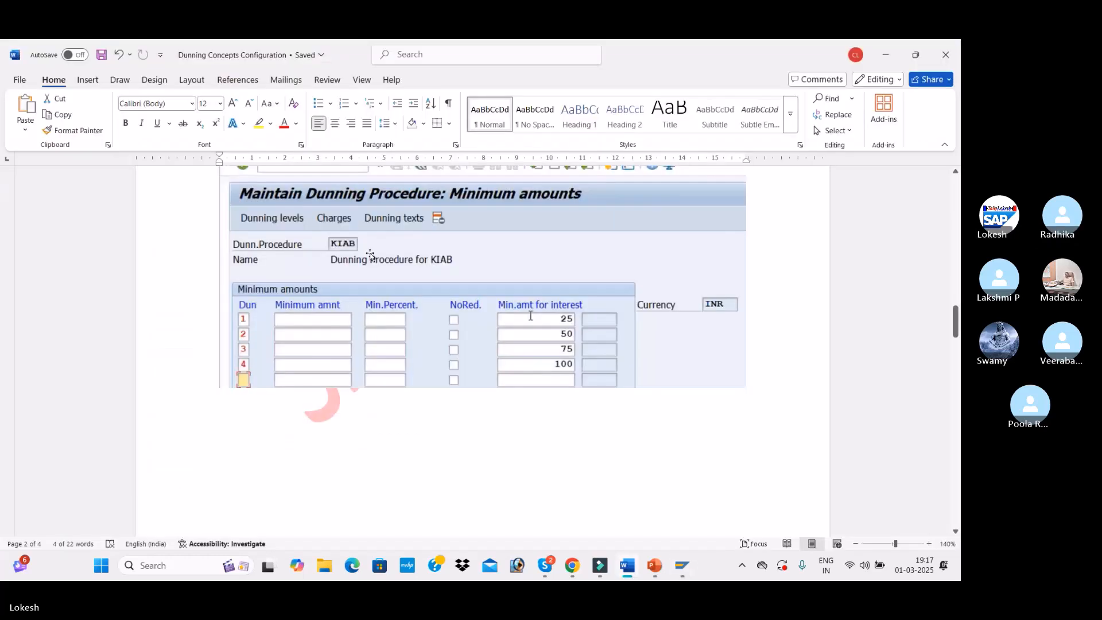
pyautogui.write('50')
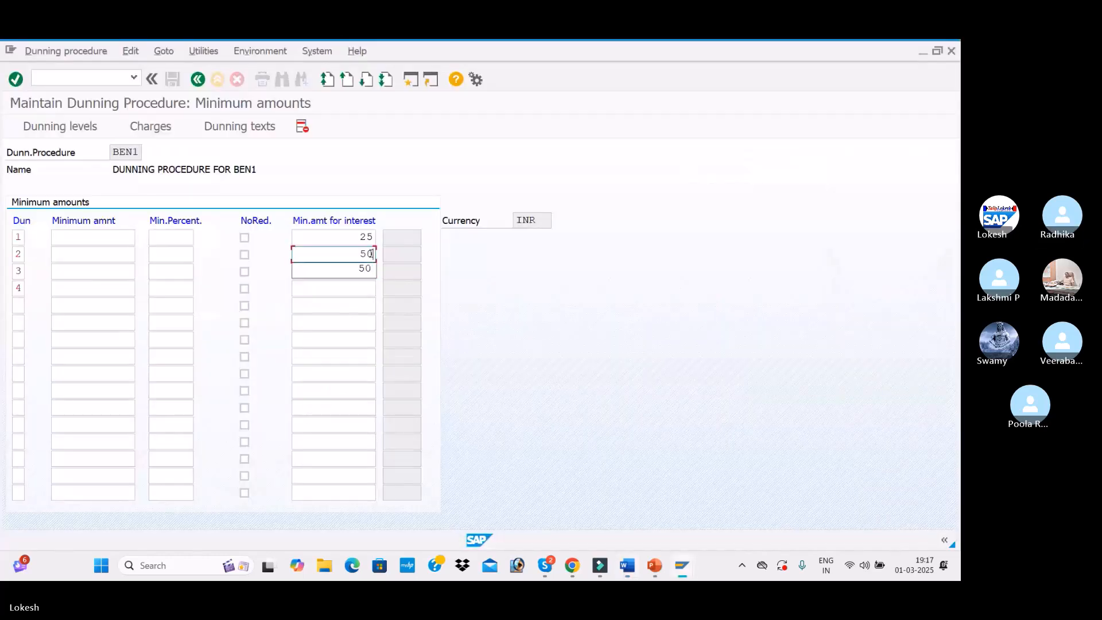
pyautogui.click(367, 273)
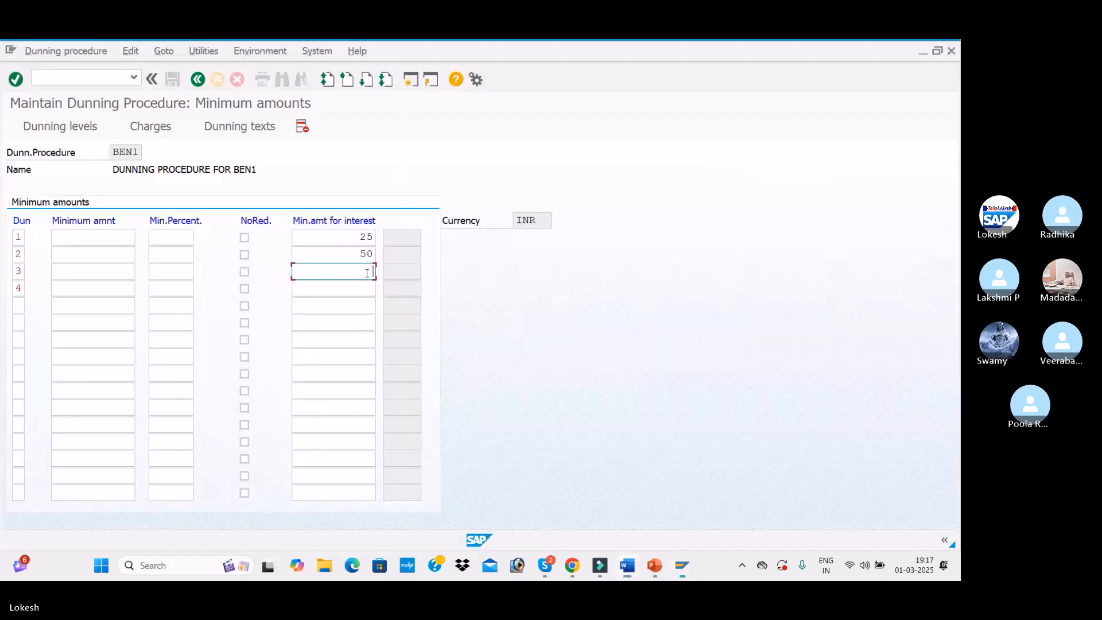
pyautogui.write('75')
pyautogui.click(363, 287)
pyautogui.hotkey('alt', 'Tab')
pyautogui.hotkey('alt', 'Tab')
pyautogui.write('100')
pyautogui.press('Tab')
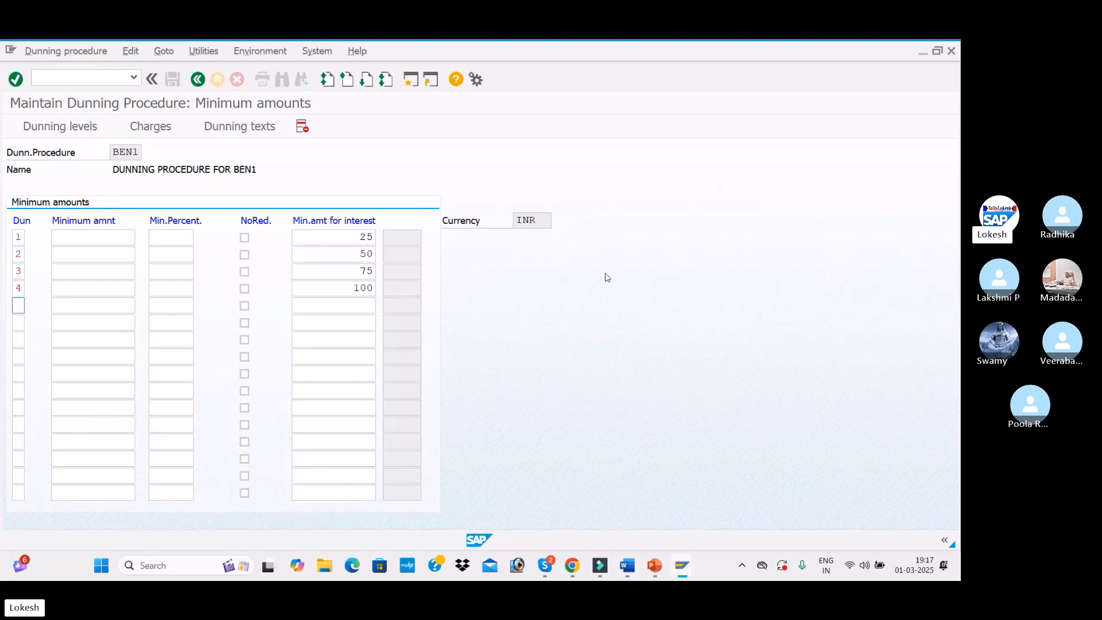
# Consult the dunning texts section of the Word guide and open the dunning texts of procedure BEN1 in SAP.
pyautogui.hotkey('alt', 'Tab')
pyautogui.scroll(-8, 611, 327)
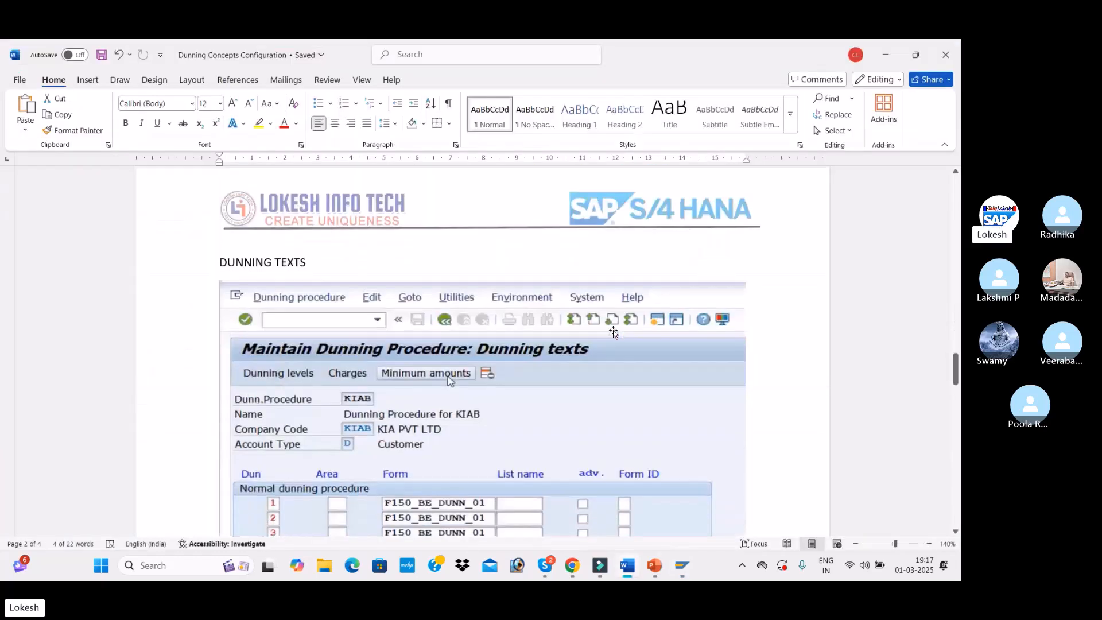
pyautogui.scroll(-2, 613, 330)
pyautogui.scroll(1, 613, 330)
pyautogui.hotkey('alt', 'Tab')
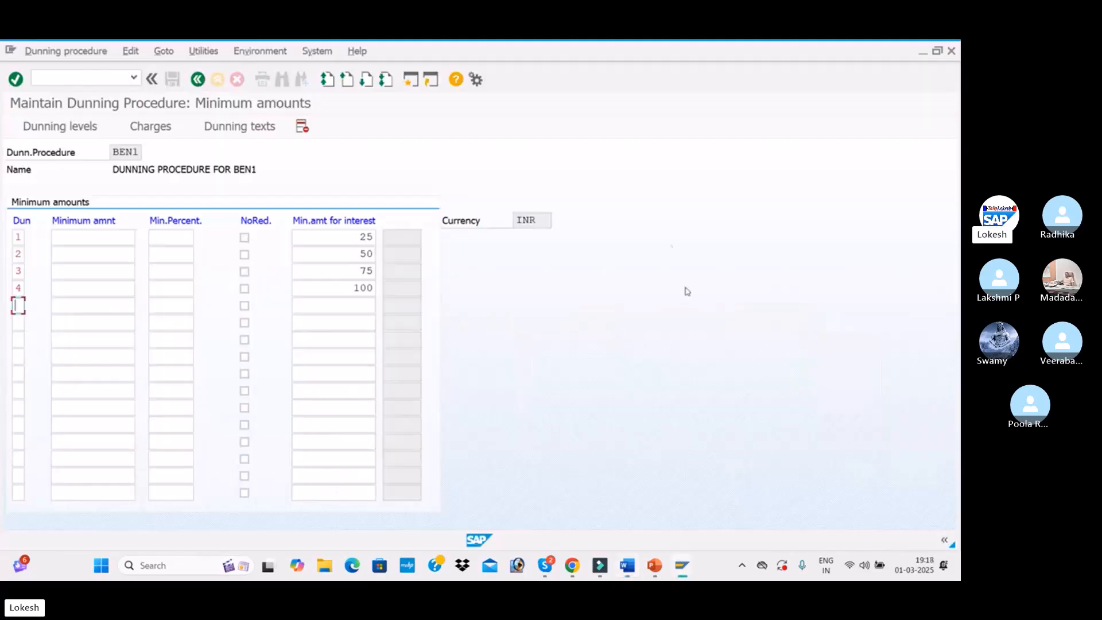
pyautogui.click(239, 126)
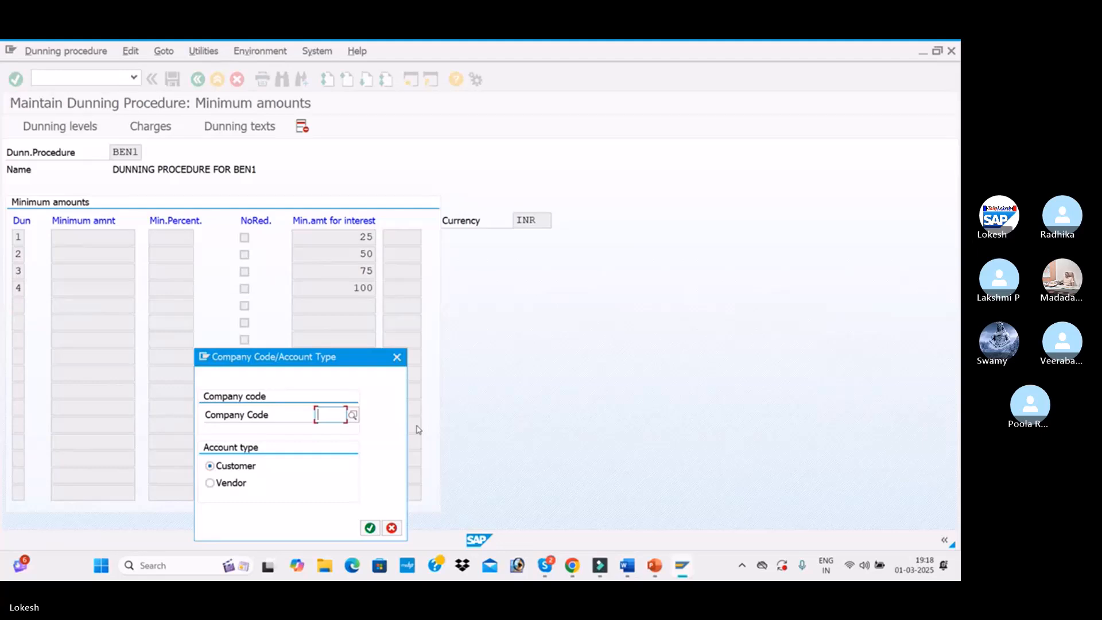
# Switch to the Skype call, mute the microphone, unmute it again and return to SAP.
pyautogui.hotkey('alt', 'Tab')
pyautogui.hotkey('alt', 'Tab')
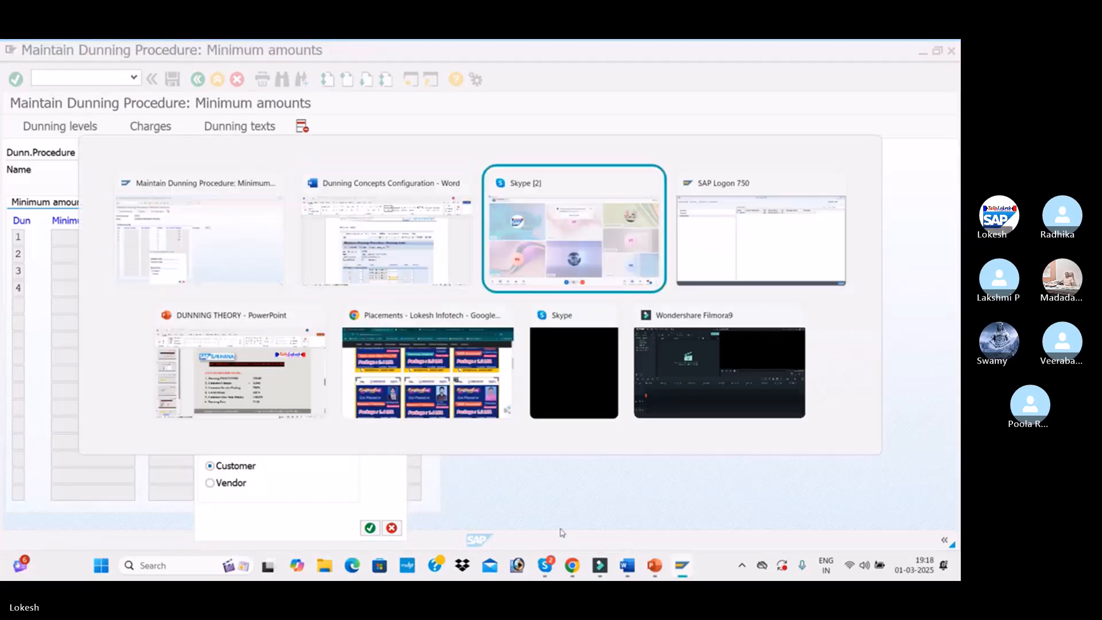
pyautogui.click(435, 537)
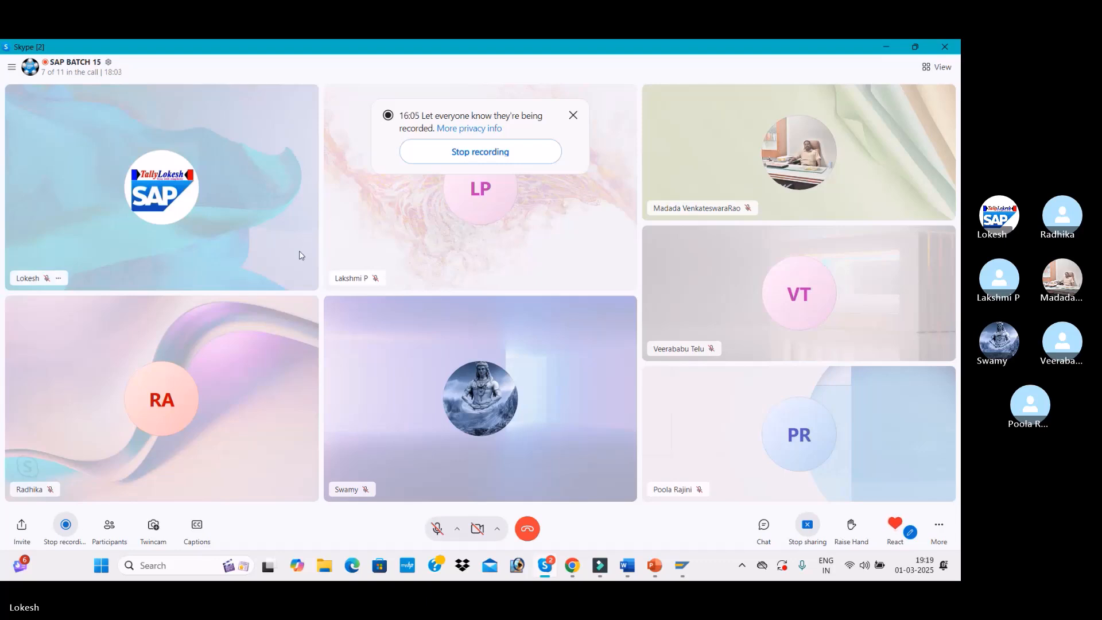
pyautogui.click(437, 528)
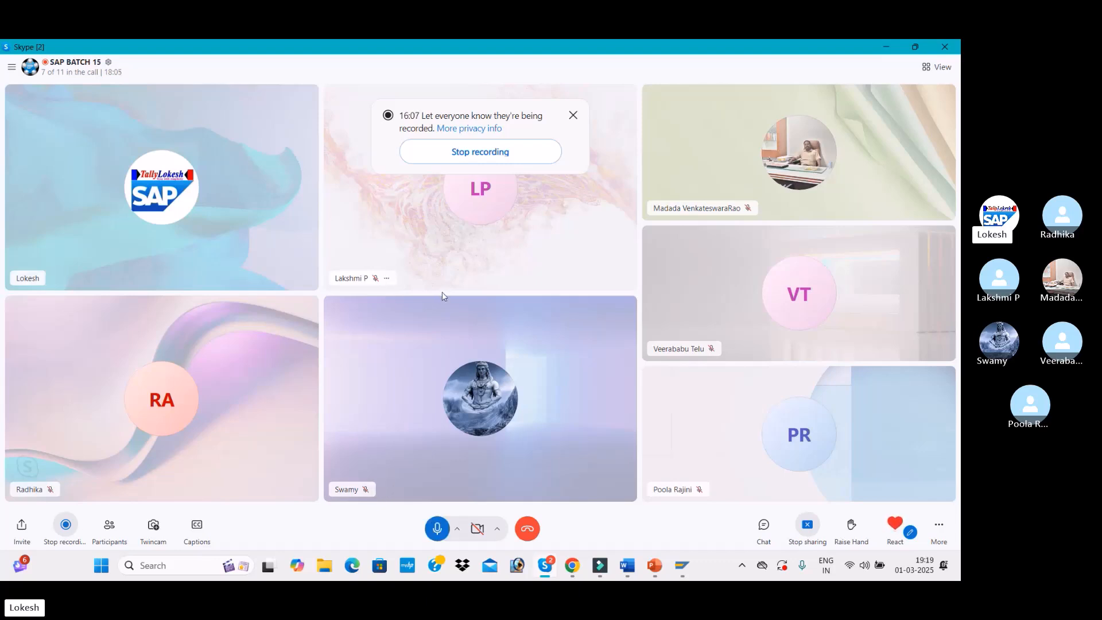
pyautogui.hotkey('alt', 'Tab')
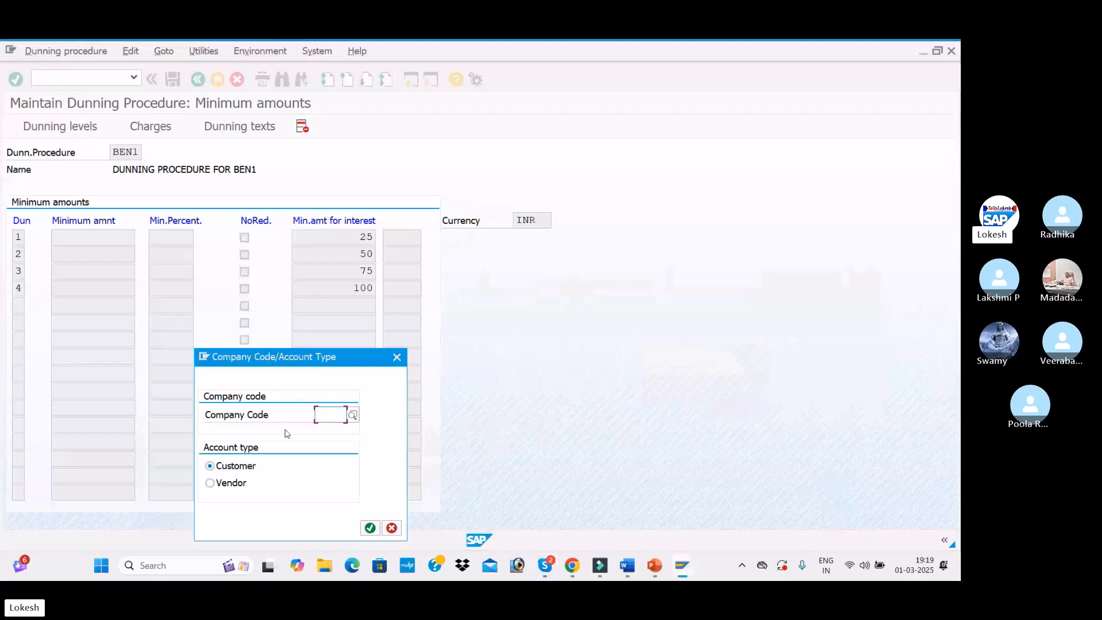
# Request the dunning texts for company code BEN1 with account type Customer.
pyautogui.write('BEN1')
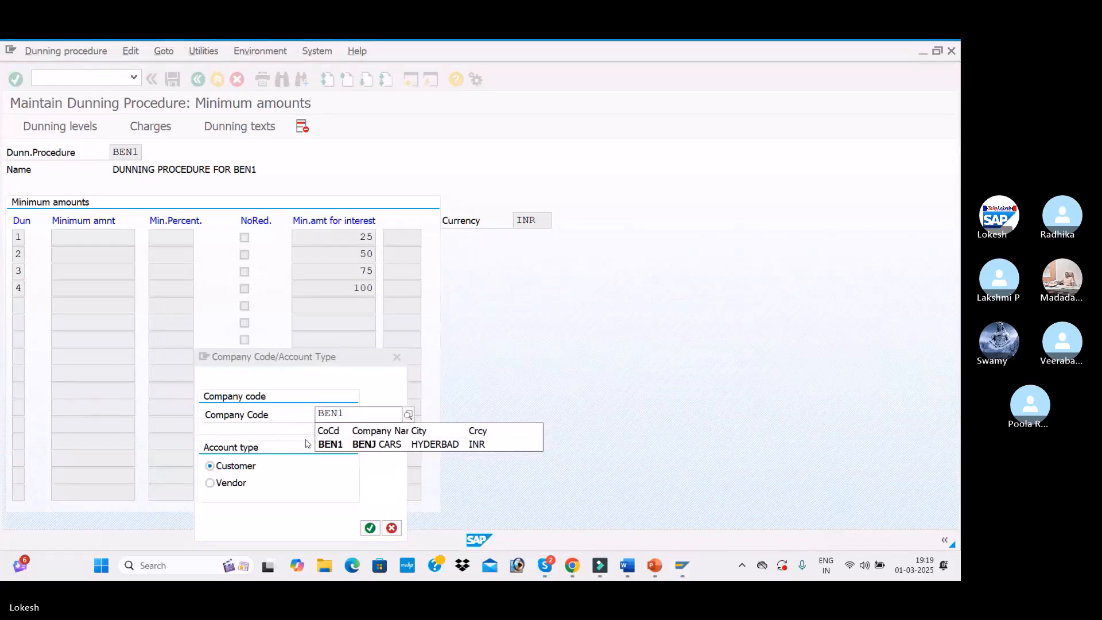
pyautogui.click(330, 445)
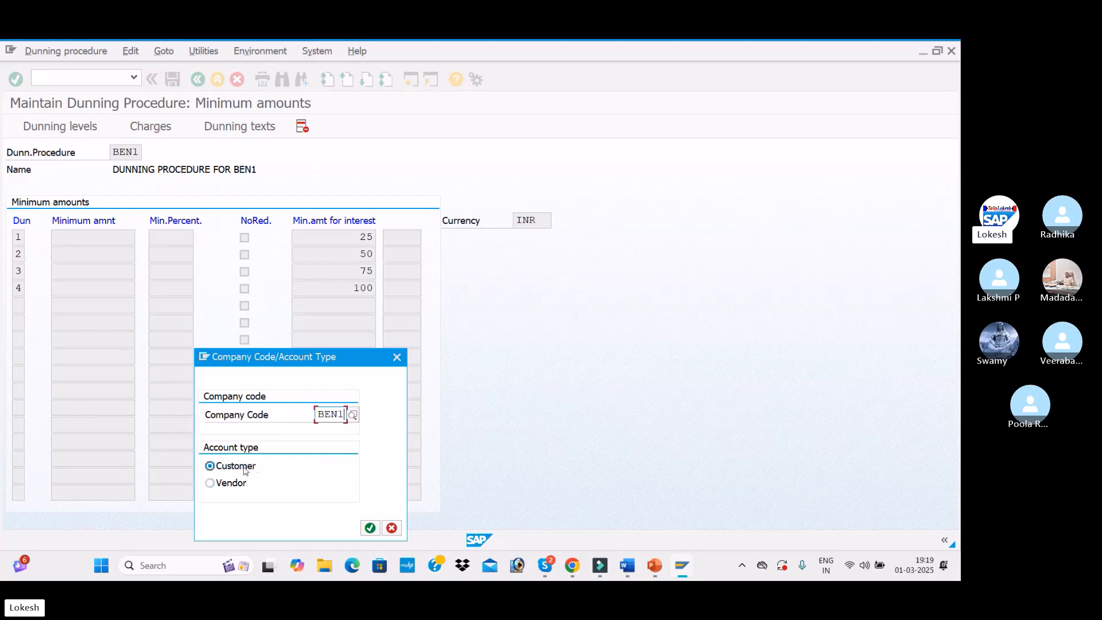
pyautogui.click(371, 527)
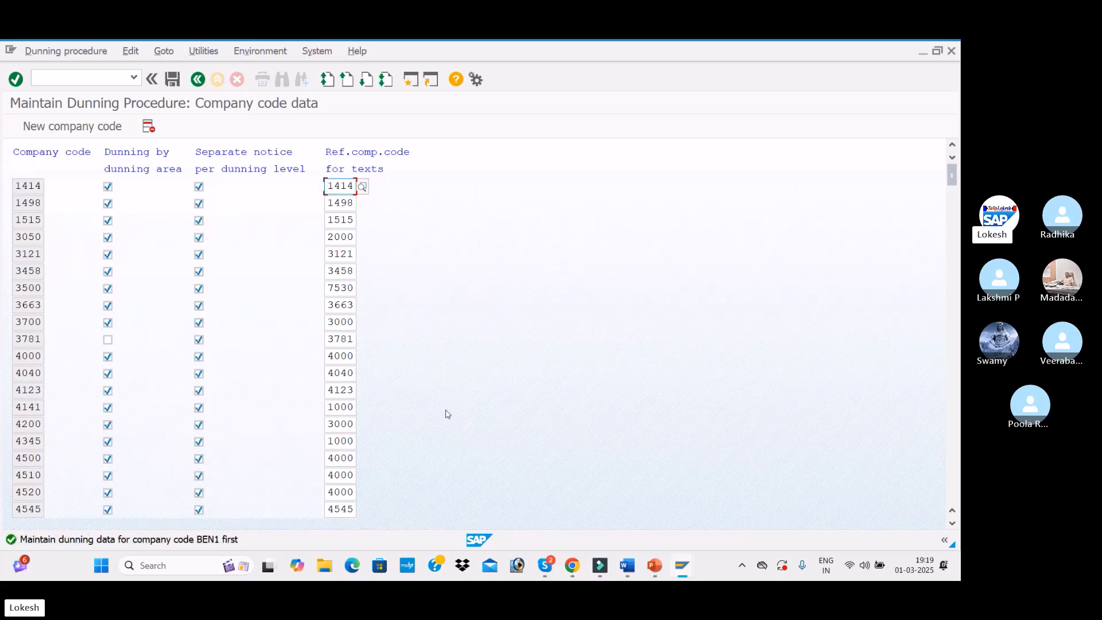
# Add company code BEN1 to the dunning company code data, enabling dunning by dunning area and separate notice per dunning level.
pyautogui.click(79, 138)
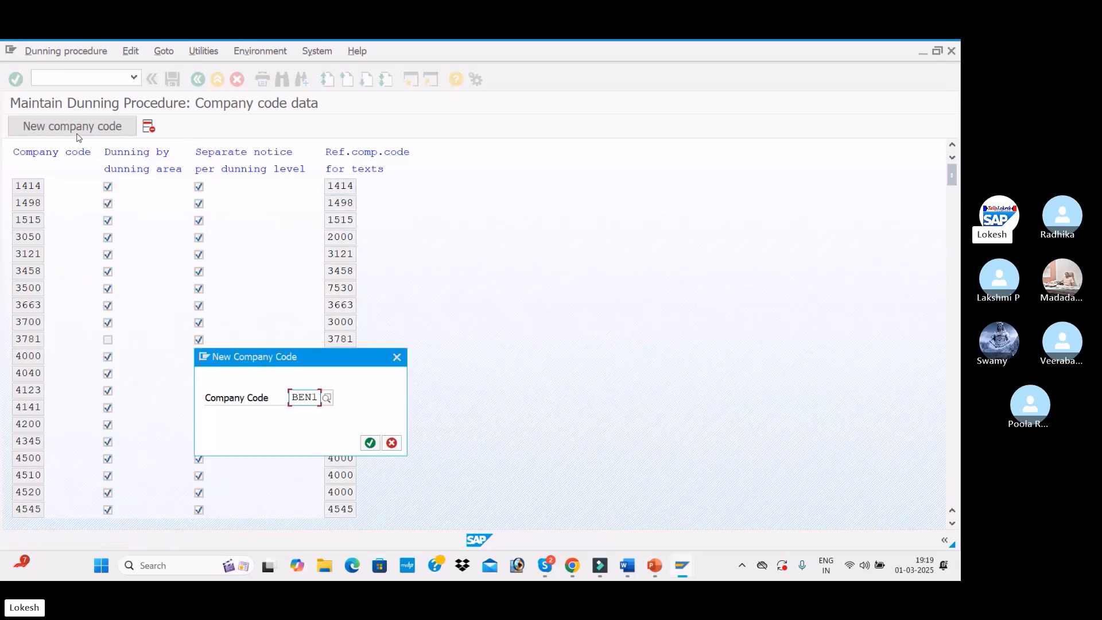
pyautogui.click(370, 443)
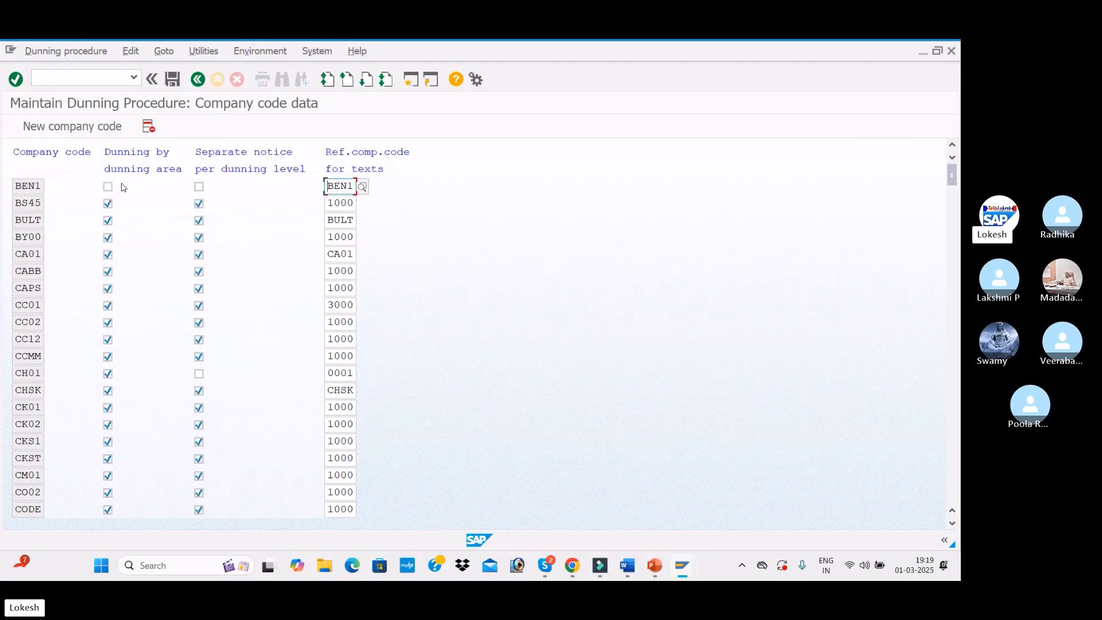
pyautogui.click(108, 186)
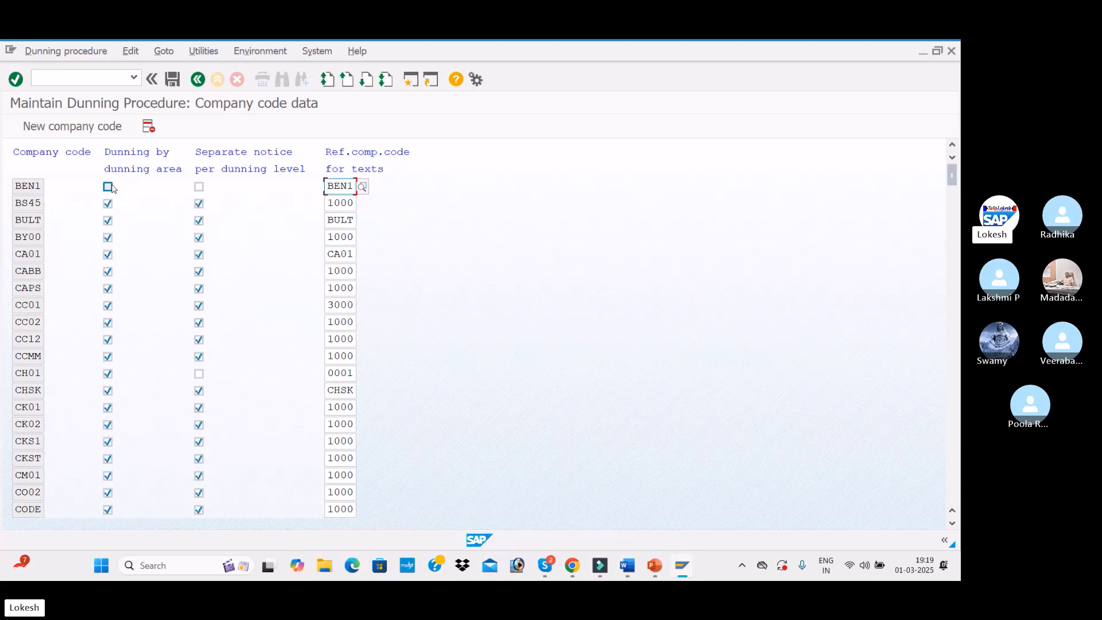
pyautogui.click(201, 188)
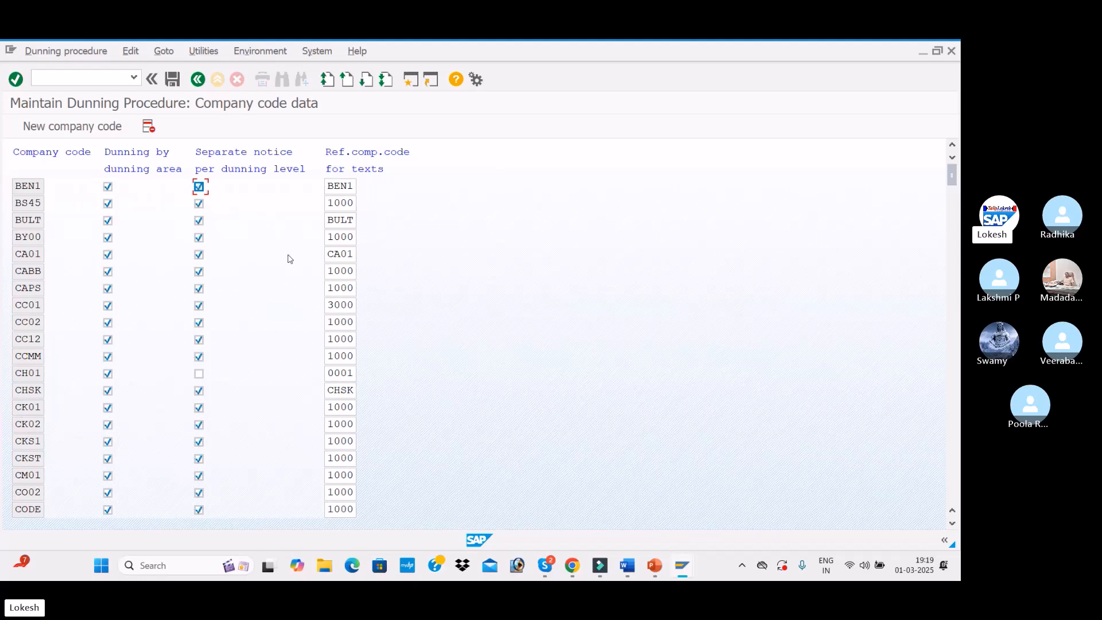
# Save the company code data in a new customizing request described as DUNNING CONFIGURATION FOR BEN1.
pyautogui.click(172, 81)
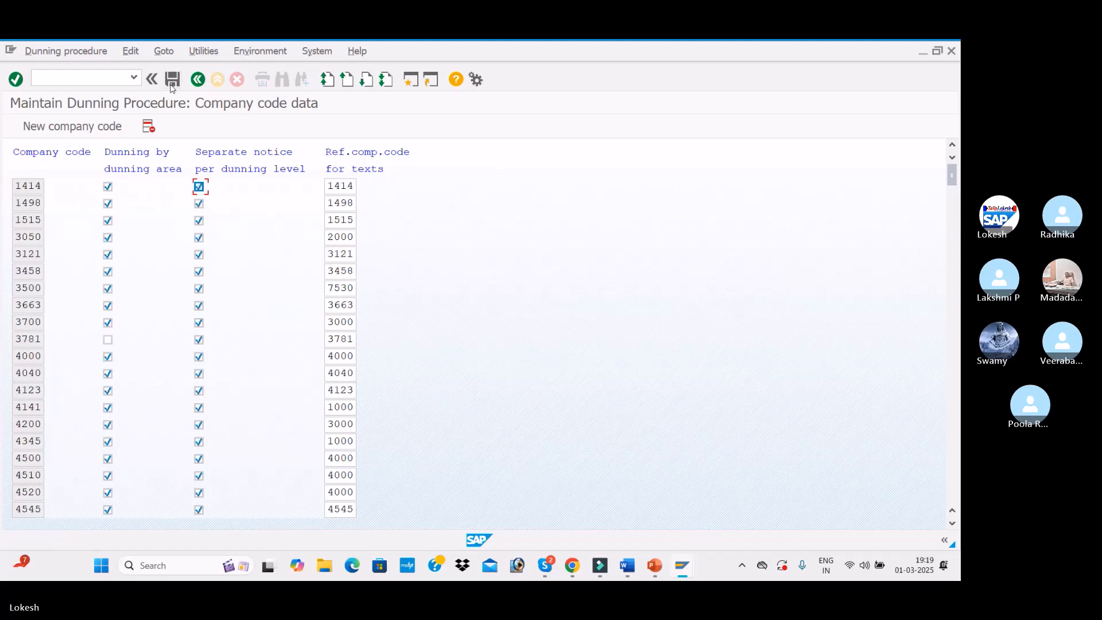
pyautogui.click(172, 84)
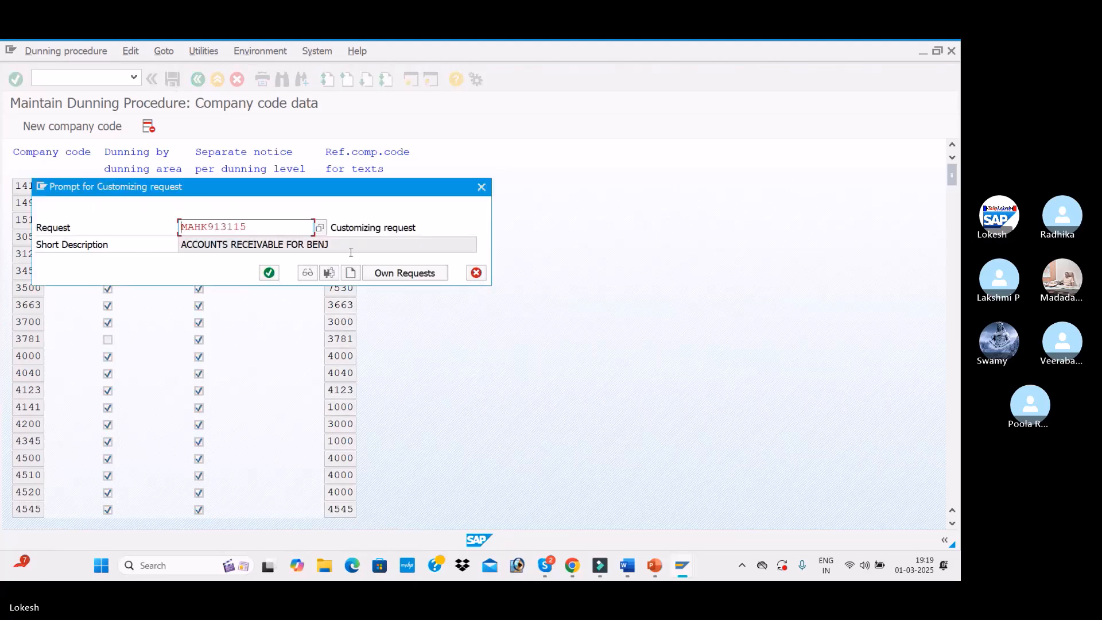
pyautogui.click(350, 272)
pyautogui.write('DUNNIN')
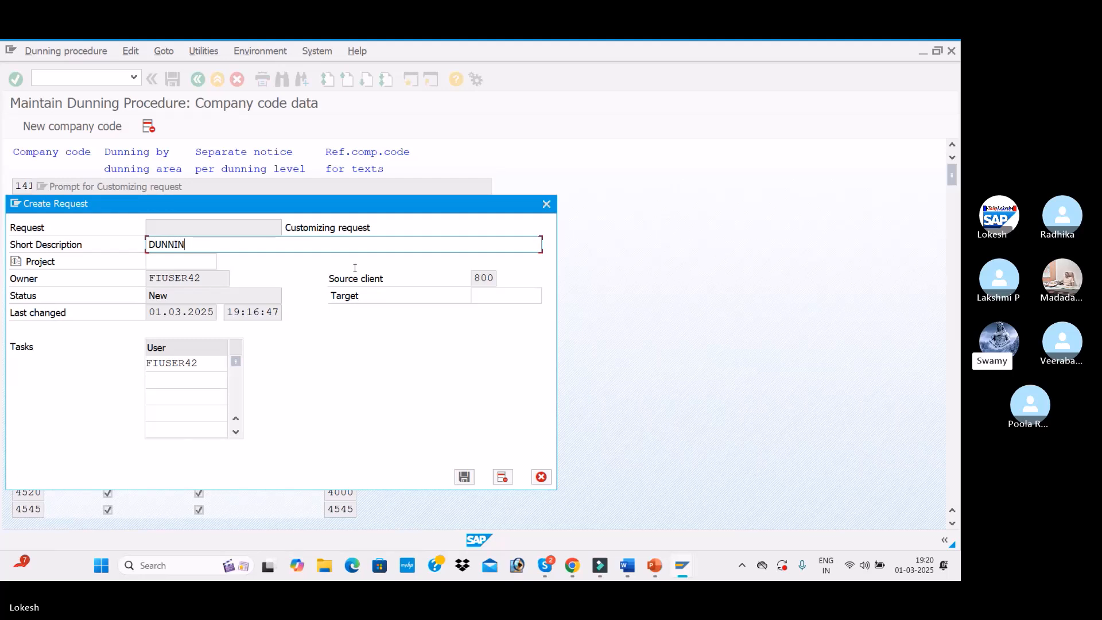
pyautogui.write('D PRO')
pyautogui.press('BackSpace')
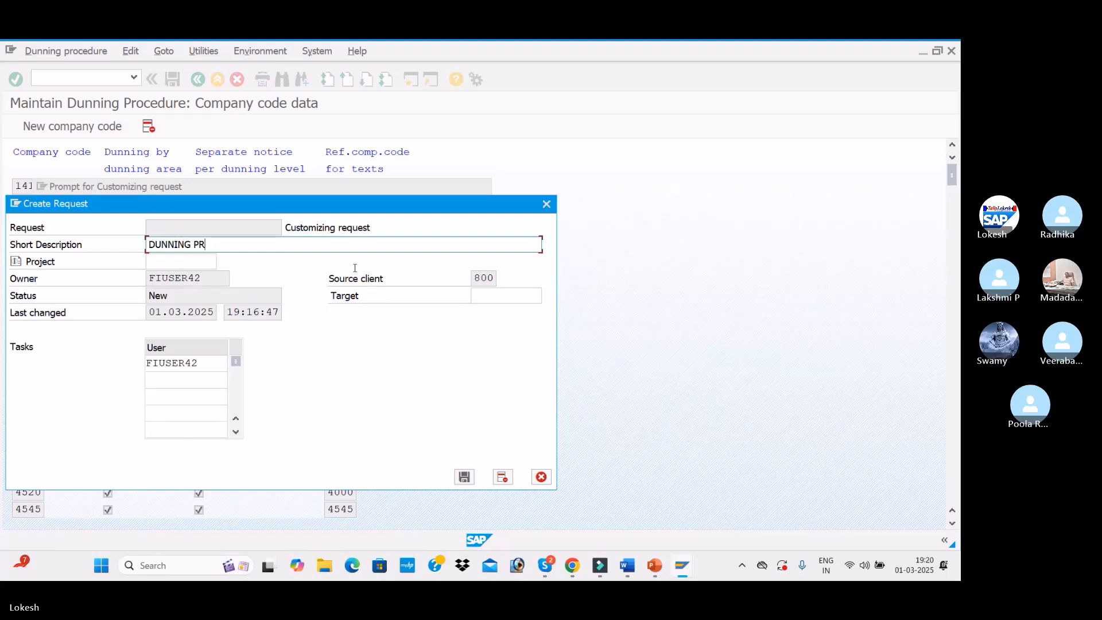
pyautogui.write('CONFIGU')
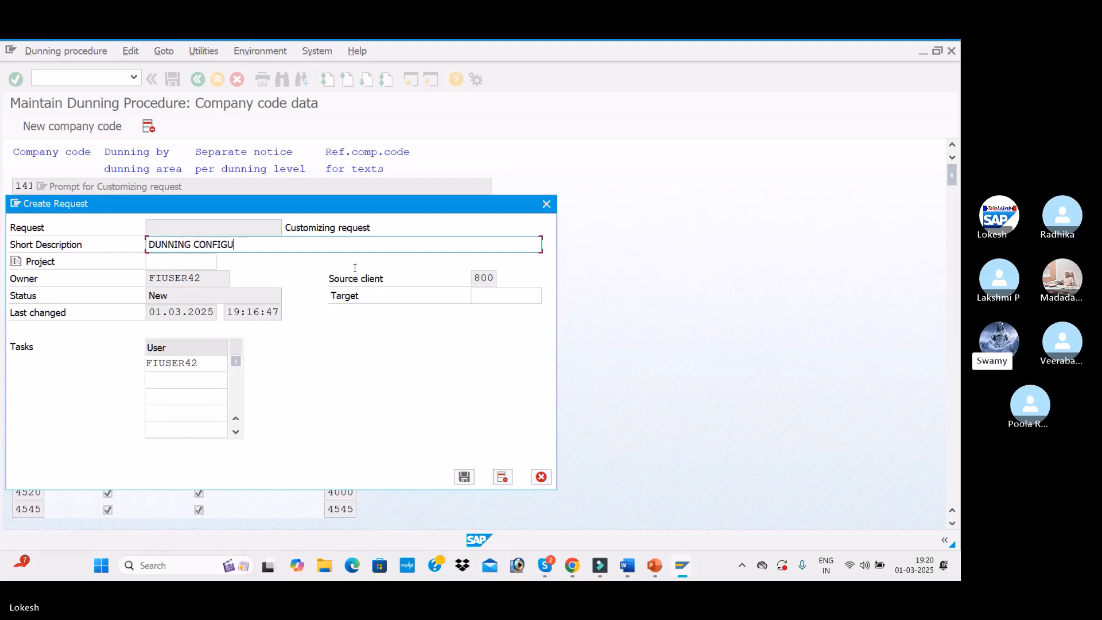
pyautogui.write('RATI')
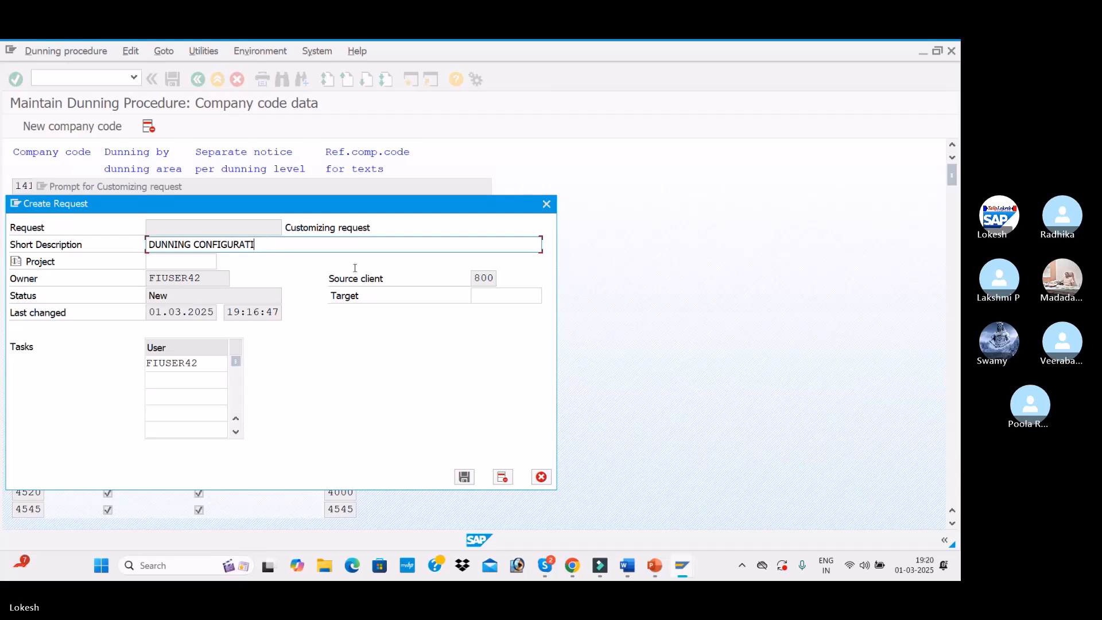
pyautogui.write('NOO FOR BEN1')
pyautogui.press('Return')
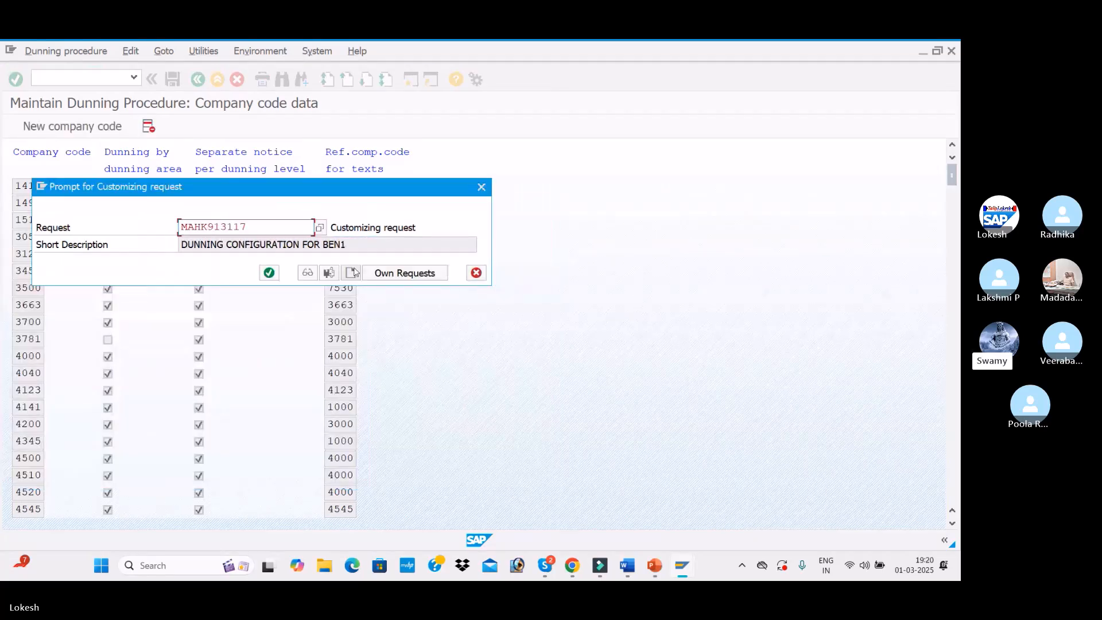
pyautogui.click(271, 274)
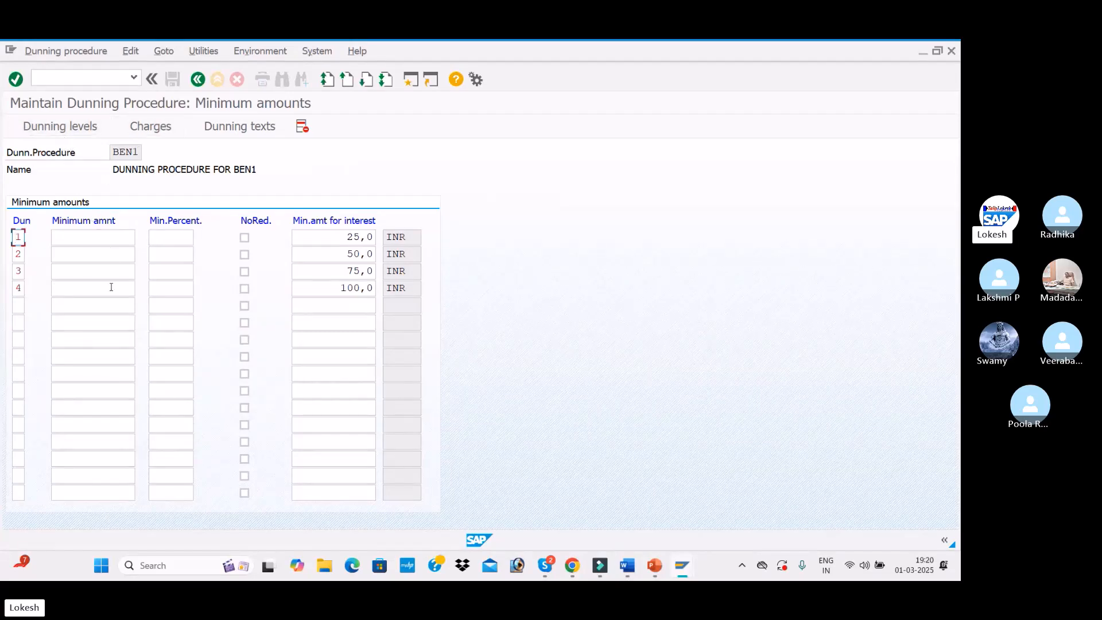
# Open the dunning texts for company code BEN1 and customer accounts, and enter dunning levels 1, 2, 3 and 4.
pyautogui.click(248, 136)
pyautogui.click(369, 527)
pyautogui.write('1')
pyautogui.press('Down')
pyautogui.write('2')
pyautogui.press('Down')
pyautogui.write('3')
pyautogui.press('Down')
pyautogui.write('4')
# Assign form F150_BE_DUNN_01 to dunning levels 1 to 4, following the dunning texts section of the Word guide.
pyautogui.hotkey('alt', 'Tab')
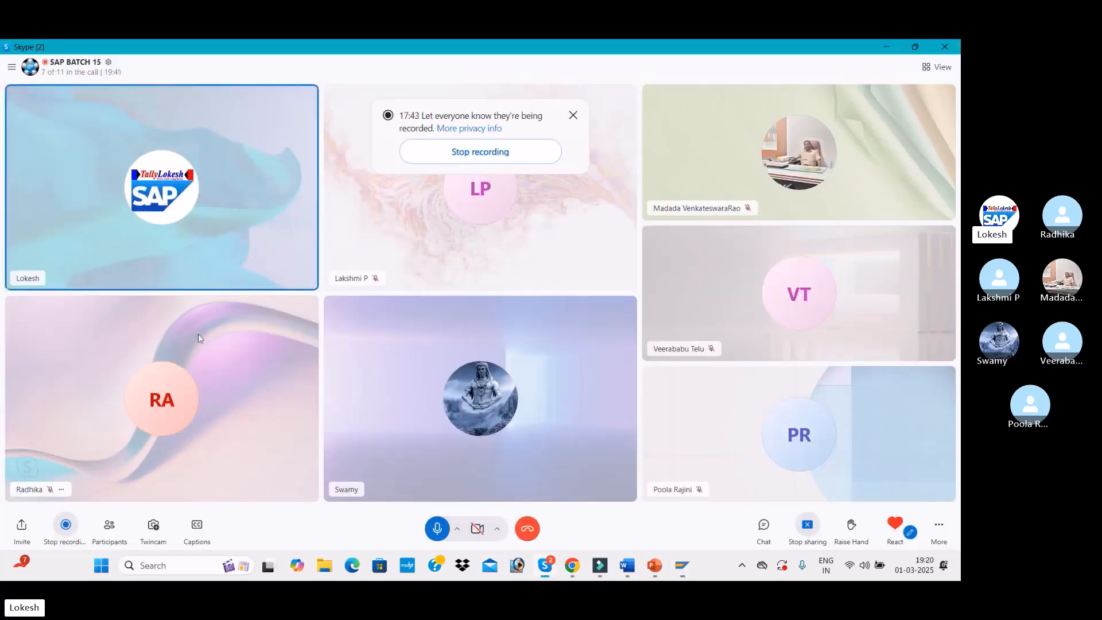
pyautogui.hotkey('alt', 'Tab')
pyautogui.hotkey('alt', 'Tab')
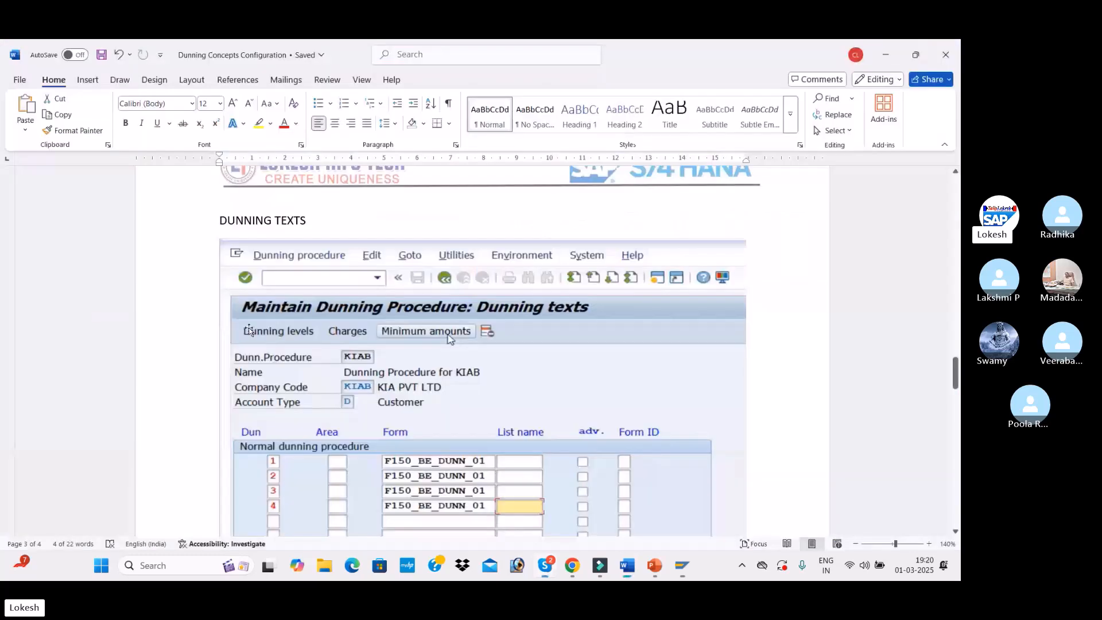
pyautogui.scroll(-3, 313, 348)
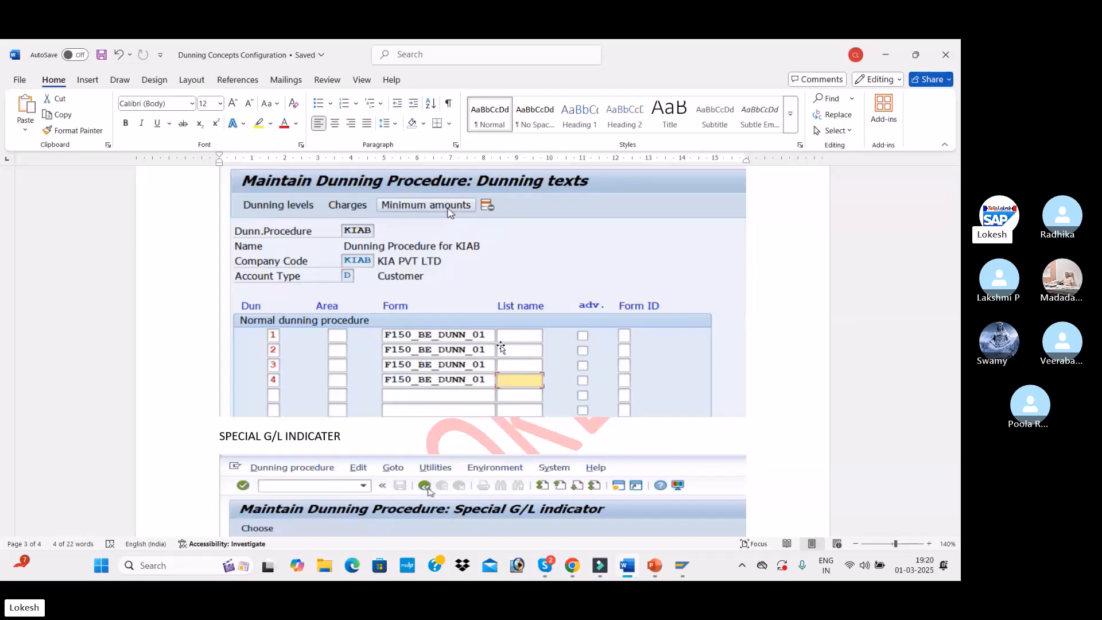
pyautogui.hotkey('alt', 'Tab')
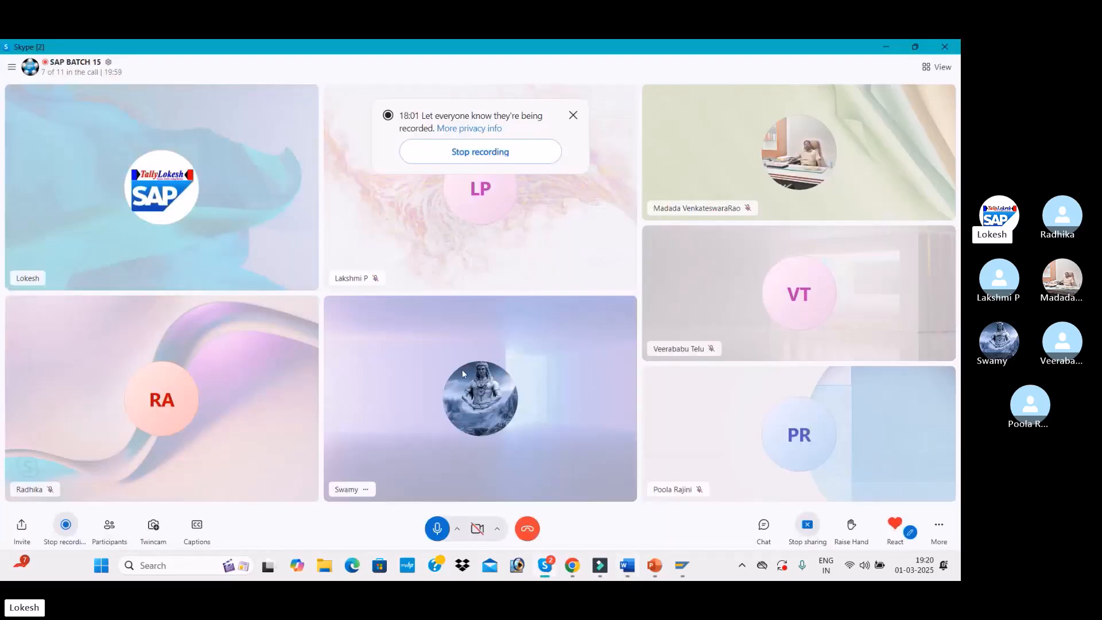
pyautogui.hotkey('alt', 'Tab')
pyautogui.click(207, 268)
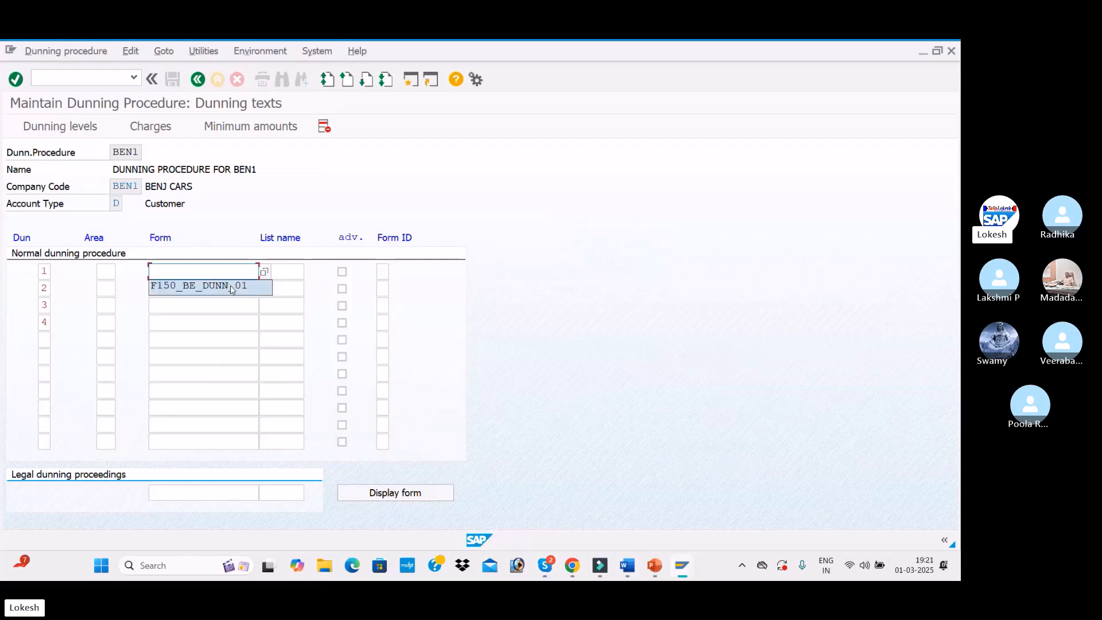
pyautogui.click(233, 291)
pyautogui.click(229, 289)
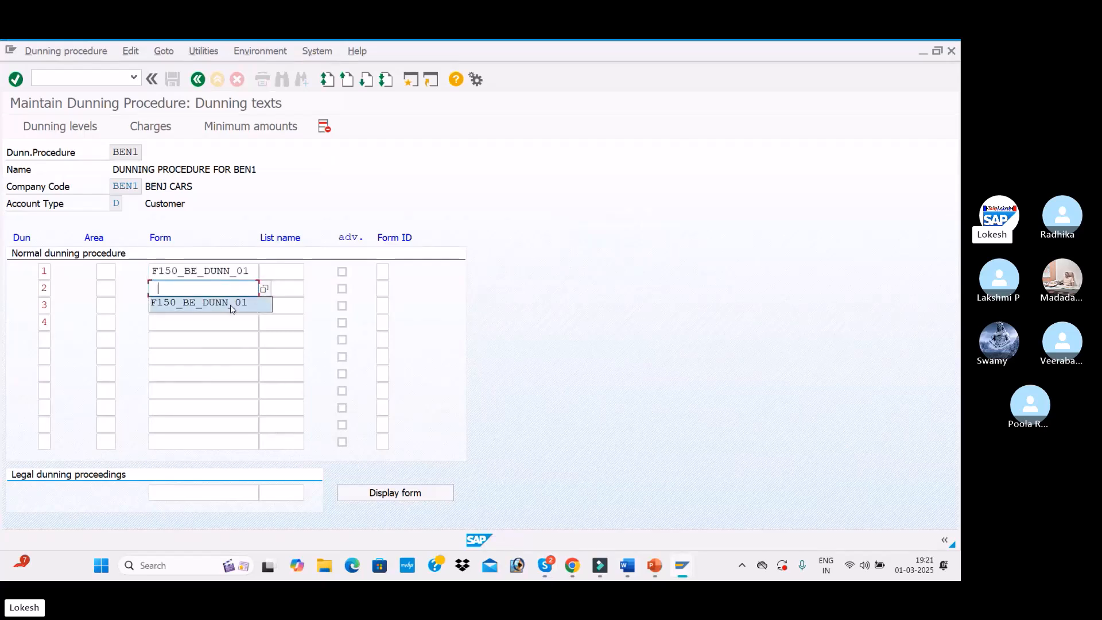
pyautogui.click(228, 305)
pyautogui.click(229, 306)
pyautogui.click(224, 321)
pyautogui.click(224, 322)
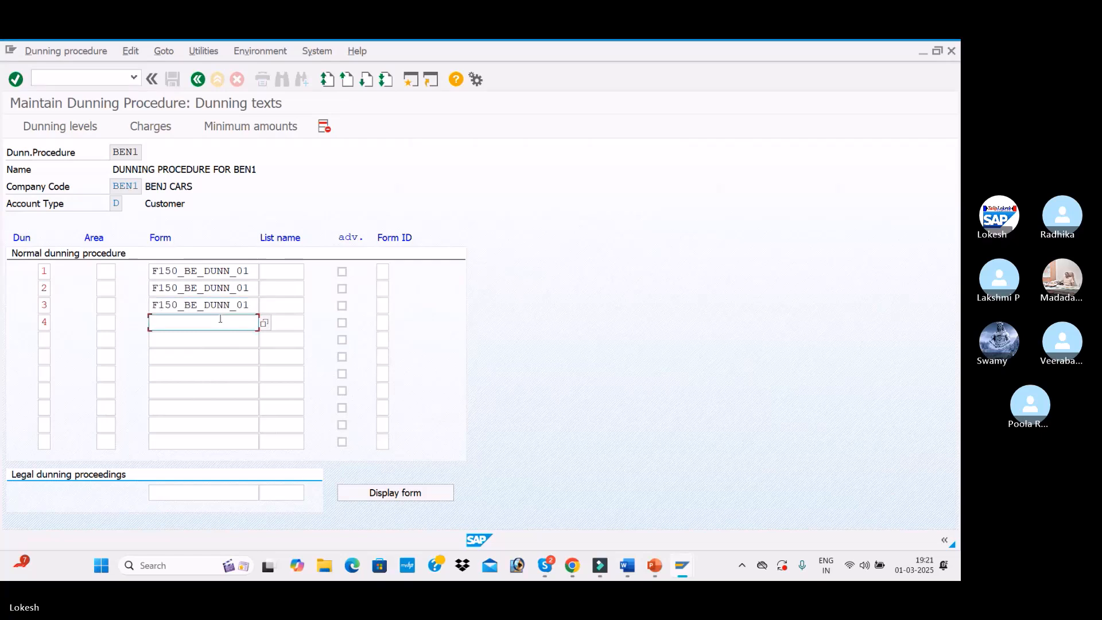
pyautogui.click(221, 337)
# Open the SAPscript form tree from level 1's form and start a test print of Dunning Form with Interest.
pyautogui.click(249, 272)
pyautogui.click(264, 273)
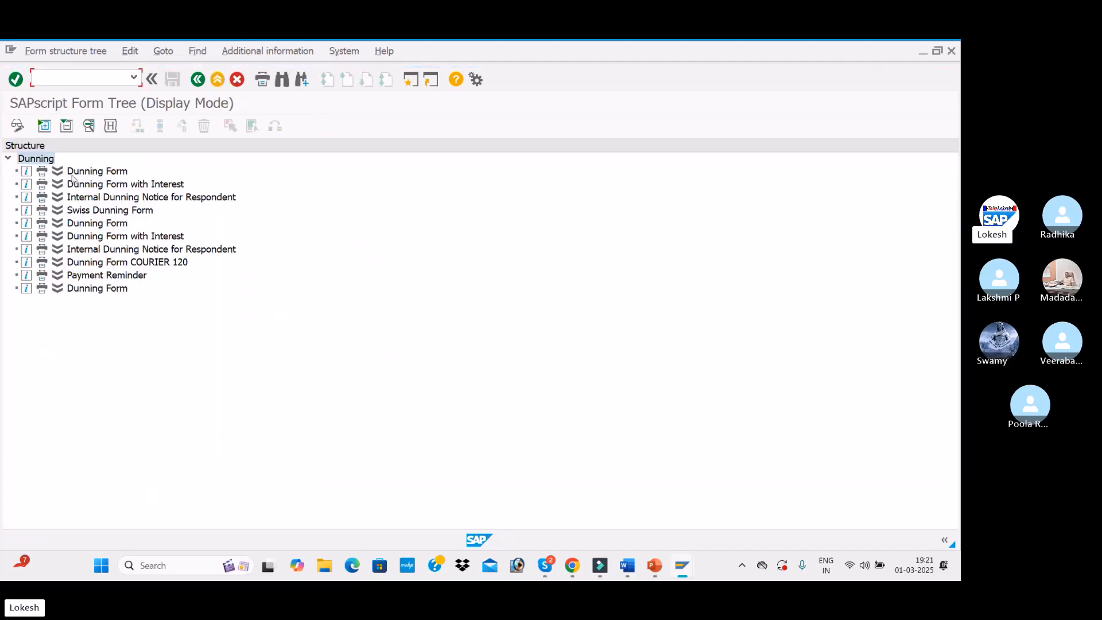
pyautogui.click(42, 187)
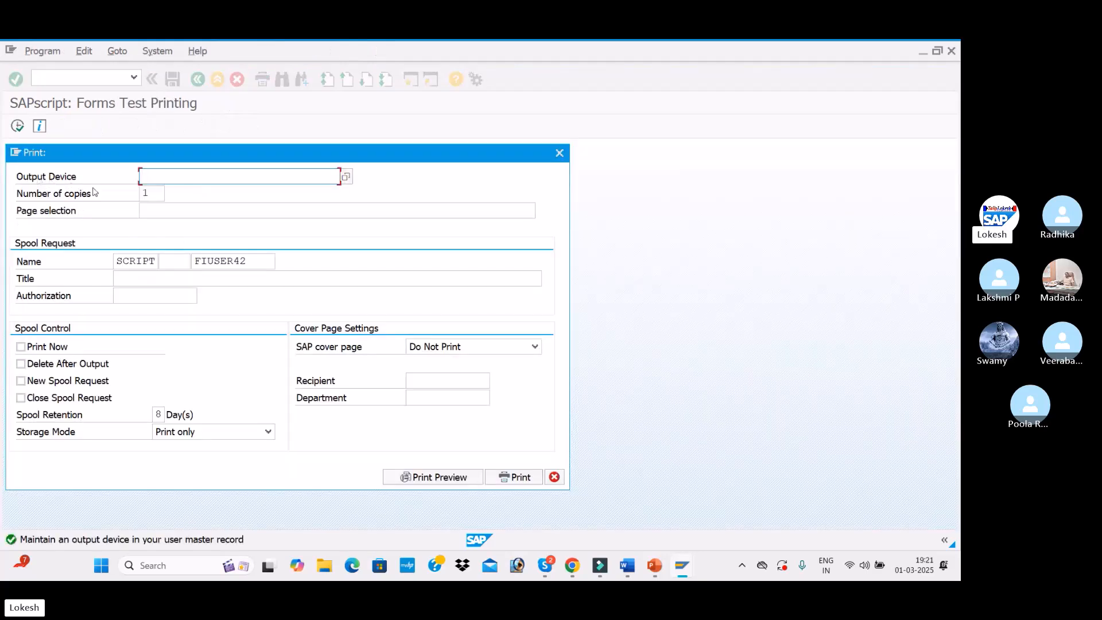
# Preview the dunning form on output device LP01 with the SAP cover page set to Print, and examine its letter texts.
pyautogui.write('LP01')
pyautogui.press('Tab')
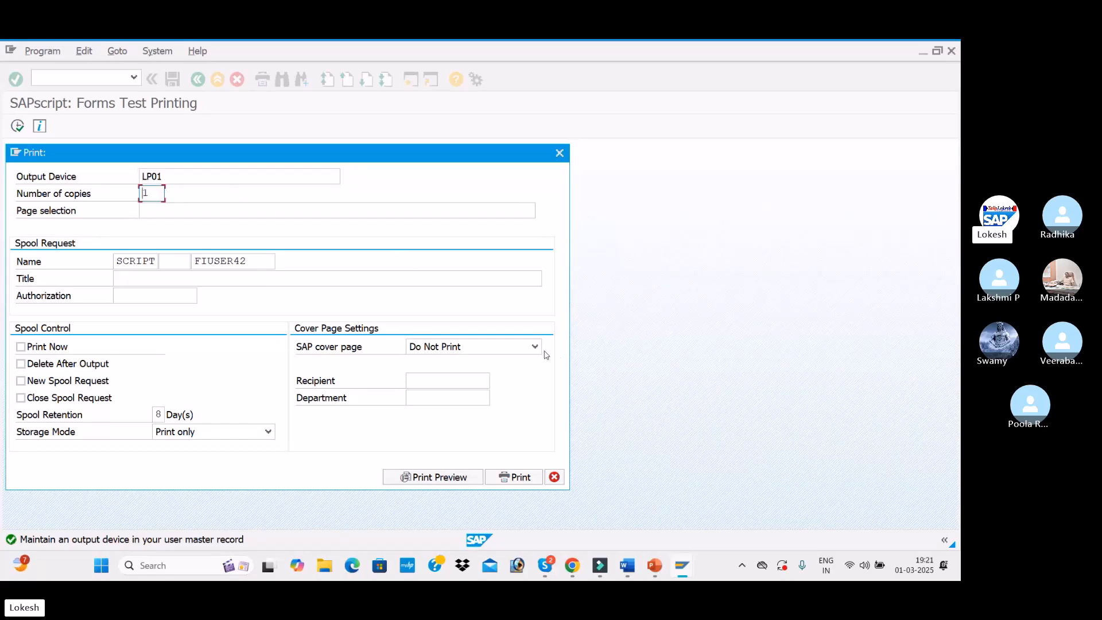
pyautogui.click(537, 348)
pyautogui.click(483, 374)
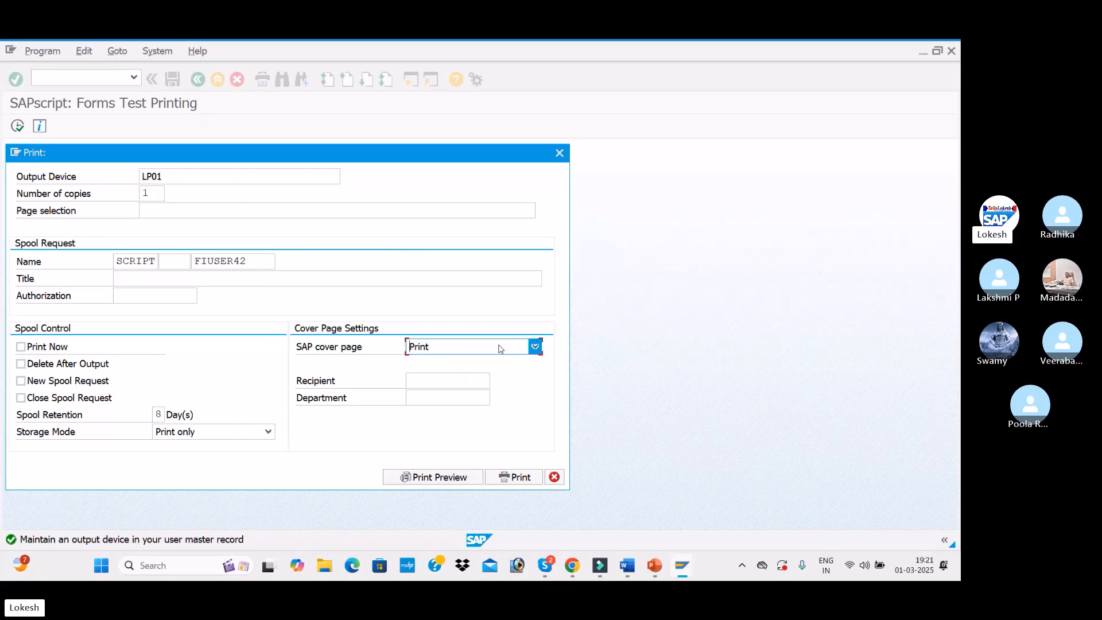
pyautogui.click(467, 478)
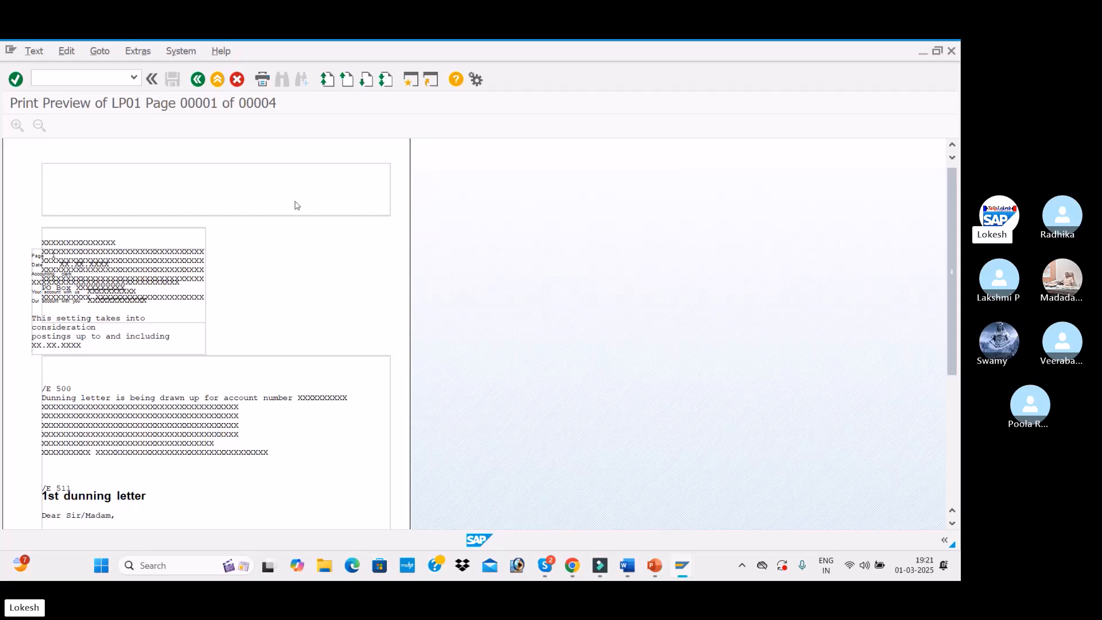
pyautogui.scroll(-4, 249, 291)
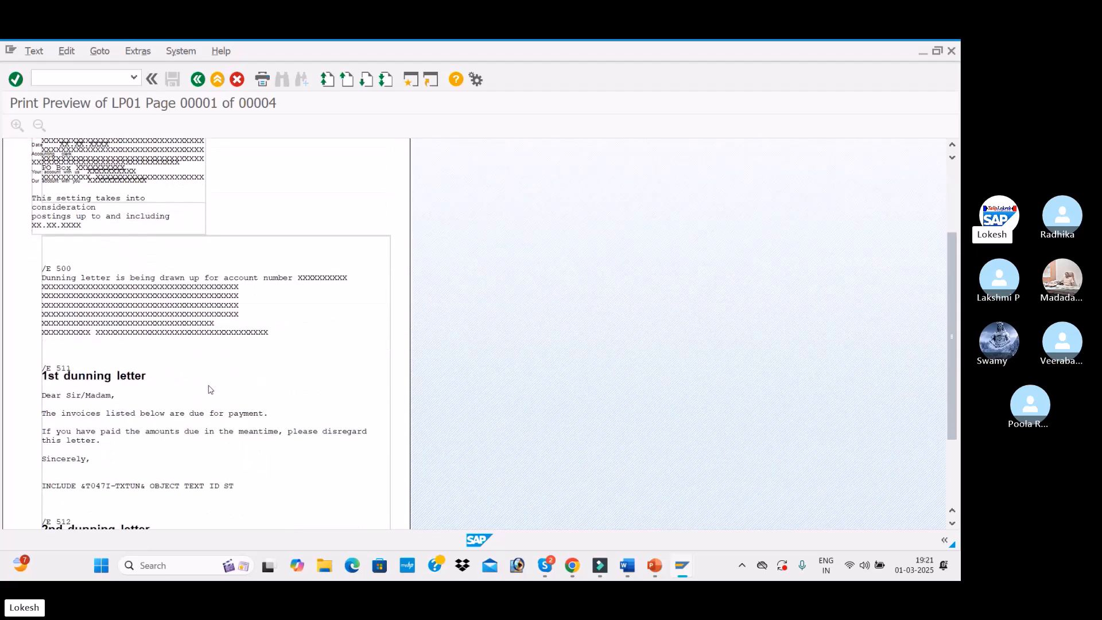
# Examine the account data and first dunning letter text in the form preview, and return to the BEN1 procedure overview.
pyautogui.scroll(-2, 210, 389)
pyautogui.scroll(-1, 190, 328)
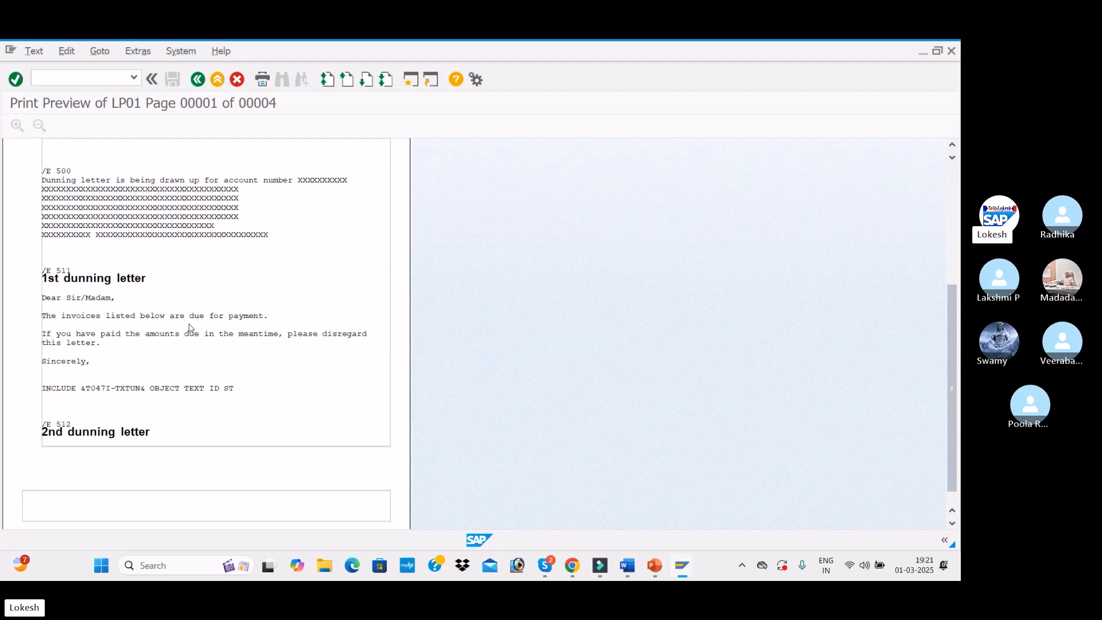
pyautogui.scroll(2, 238, 355)
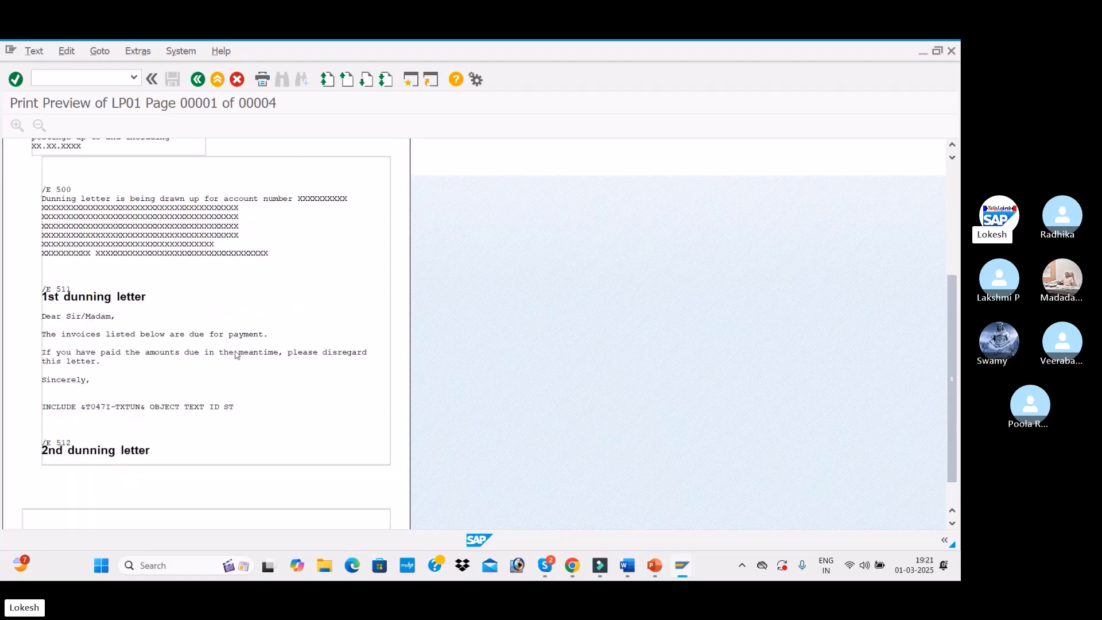
pyautogui.scroll(3, 237, 357)
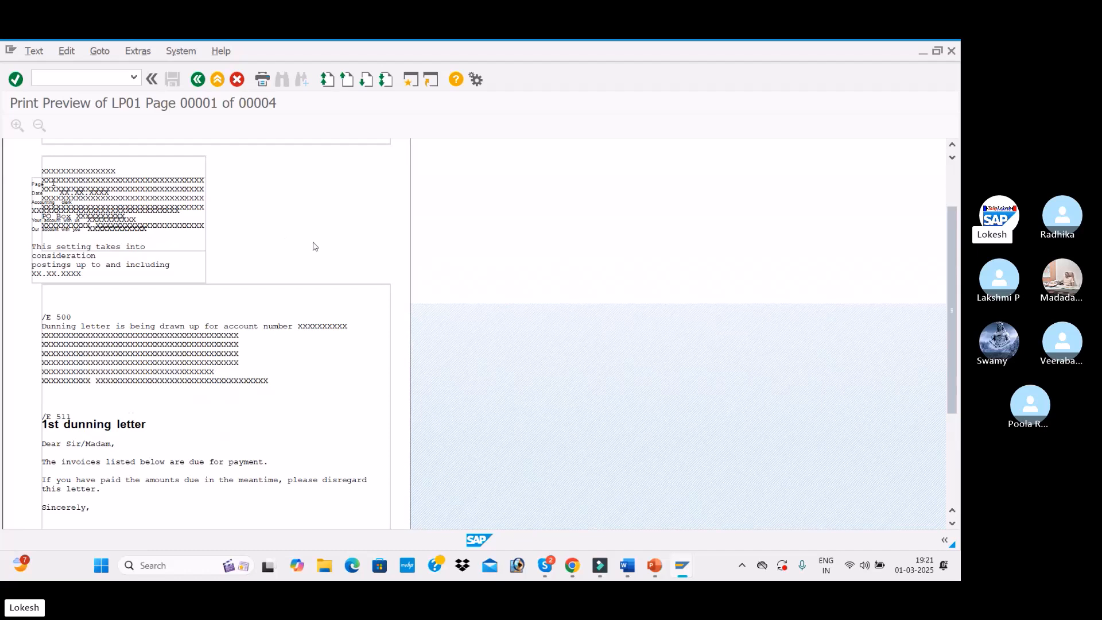
pyautogui.scroll(-4, 310, 270)
pyautogui.scroll(-3, 315, 337)
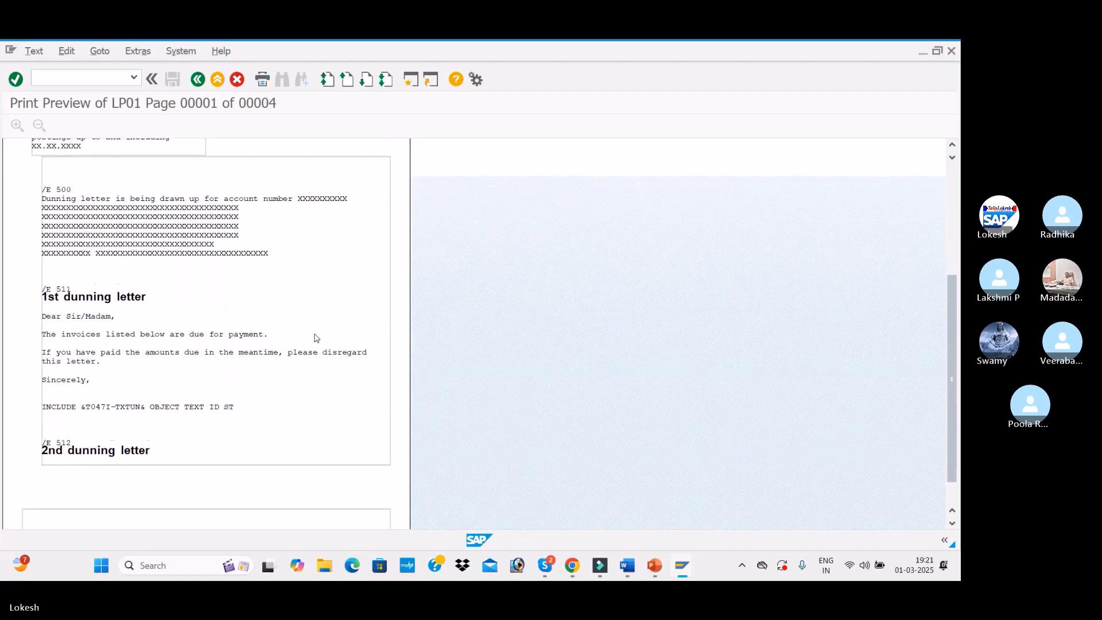
pyautogui.scroll(1, 313, 345)
pyautogui.scroll(8, 314, 350)
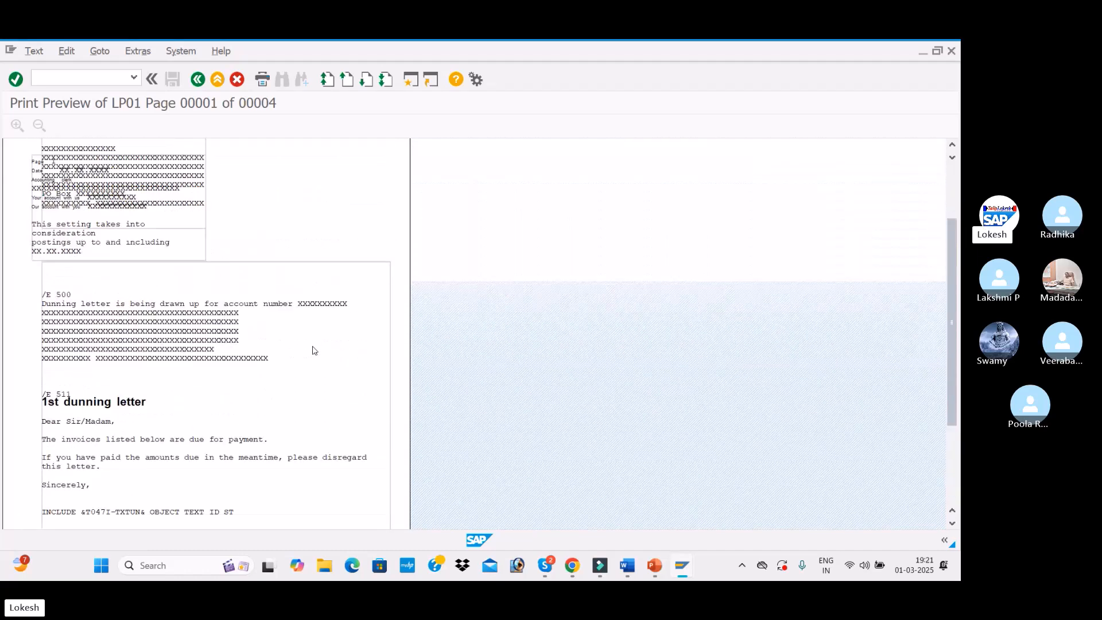
pyautogui.click(199, 79)
pyautogui.click(200, 80)
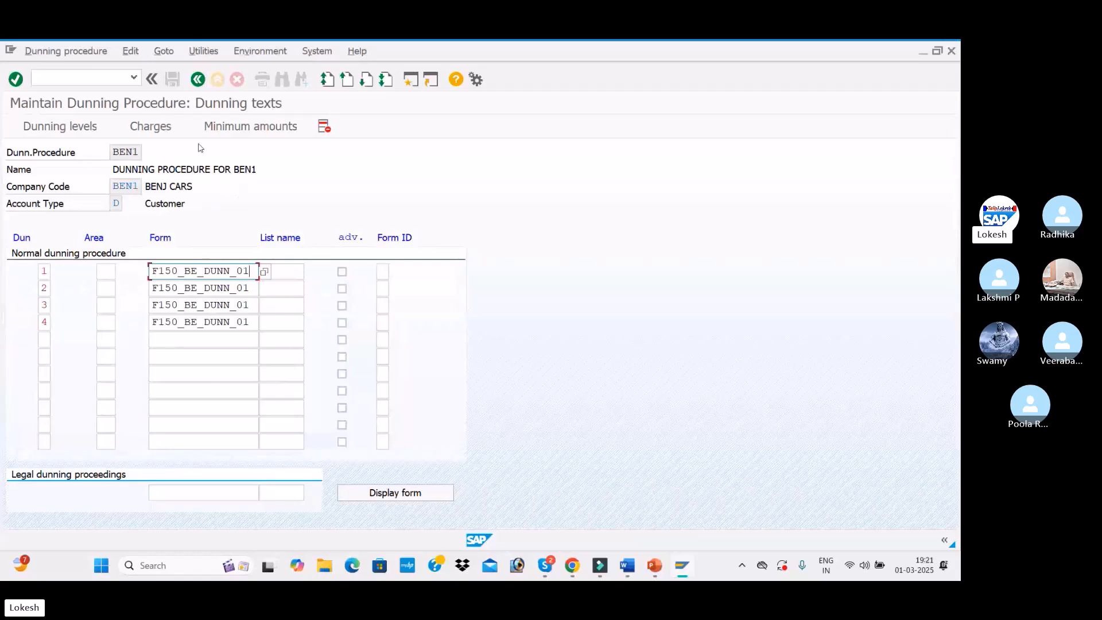
pyautogui.click(199, 82)
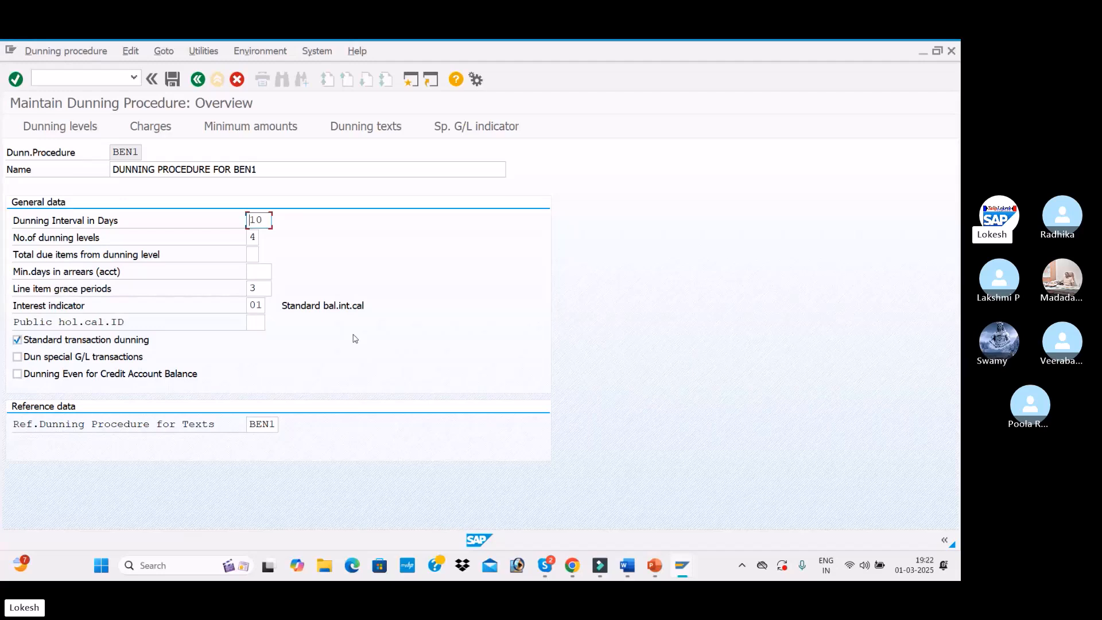
# Select special G/L indicators A and F for both customers and vendors, covering down payments and down payment requests.
pyautogui.click(469, 131)
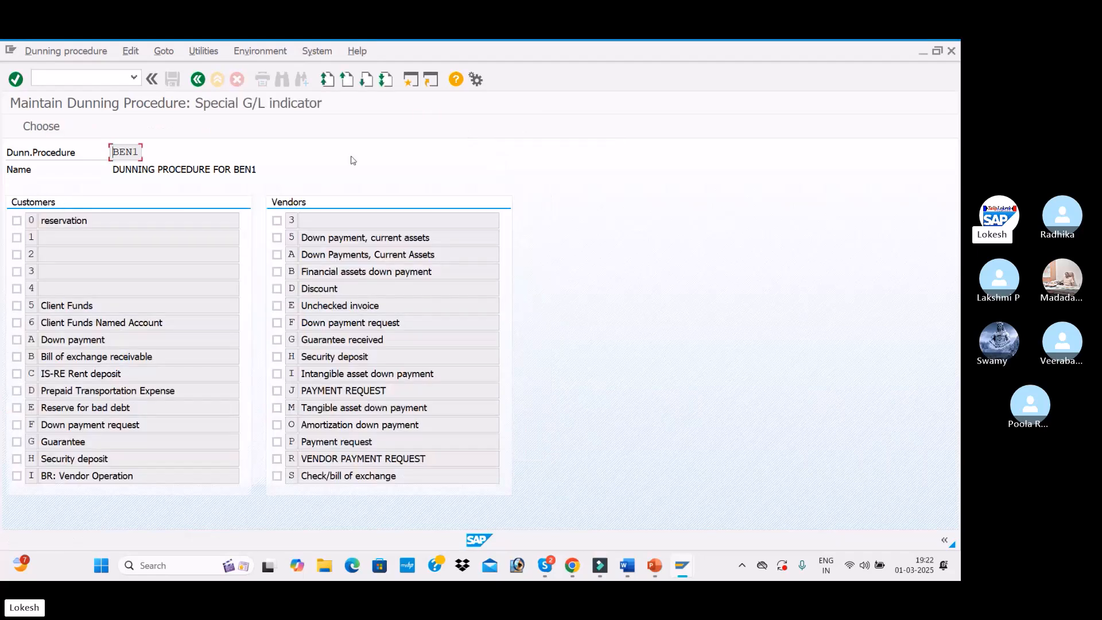
pyautogui.click(17, 341)
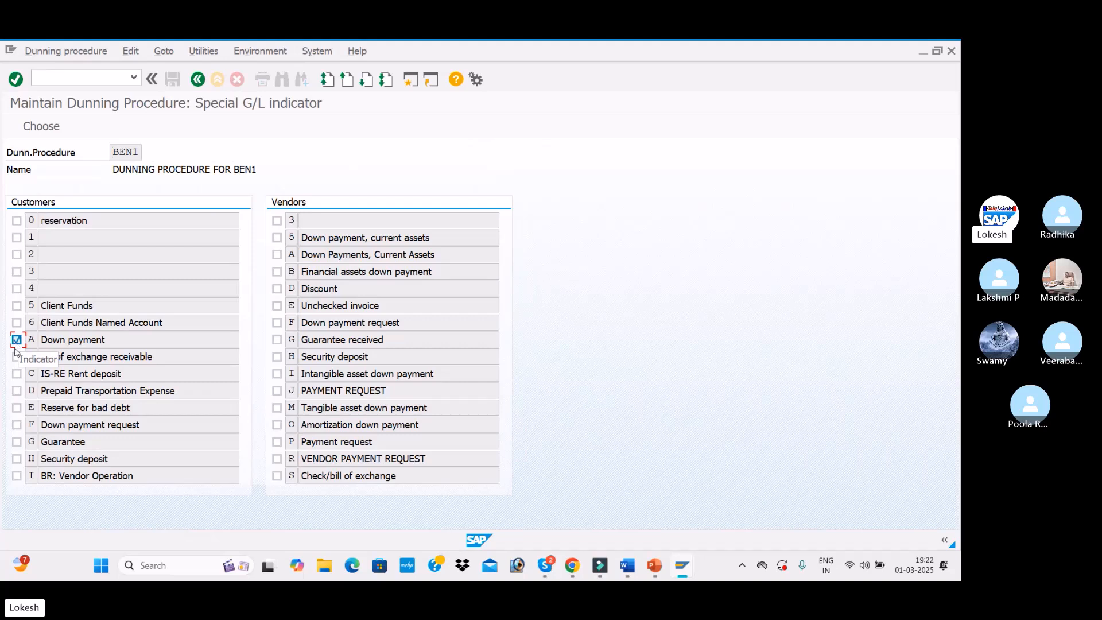
pyautogui.click(17, 426)
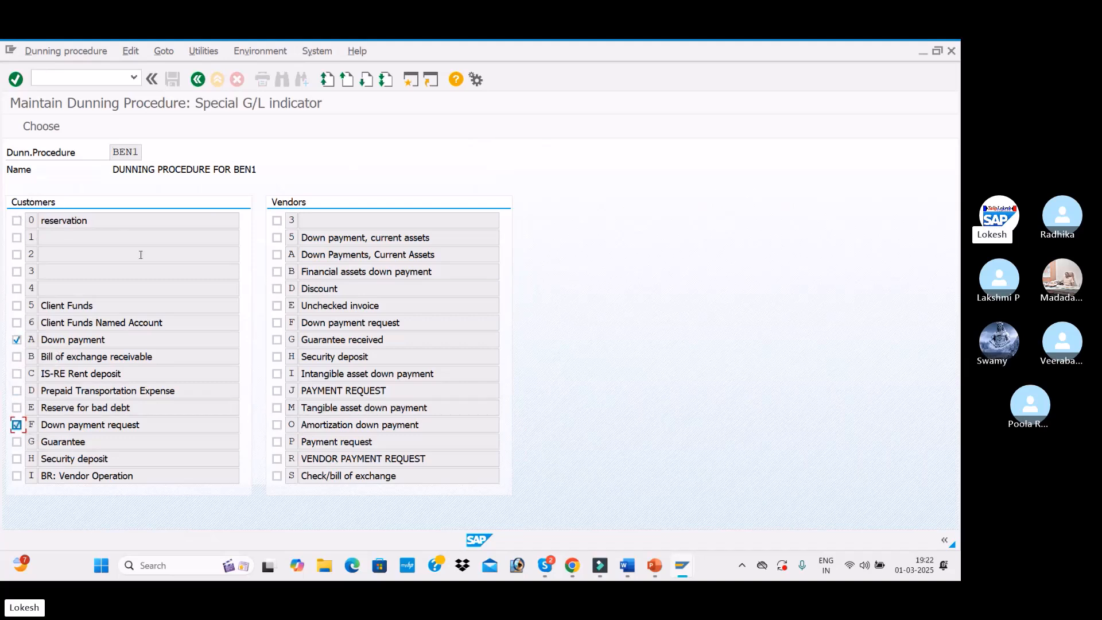
pyautogui.click(277, 255)
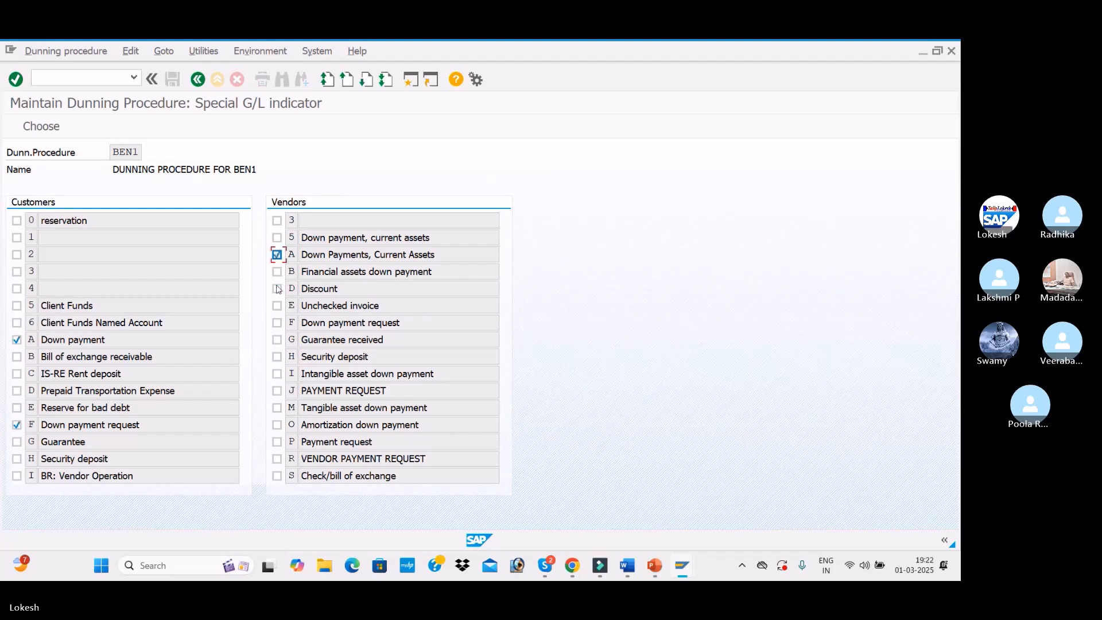
pyautogui.click(276, 324)
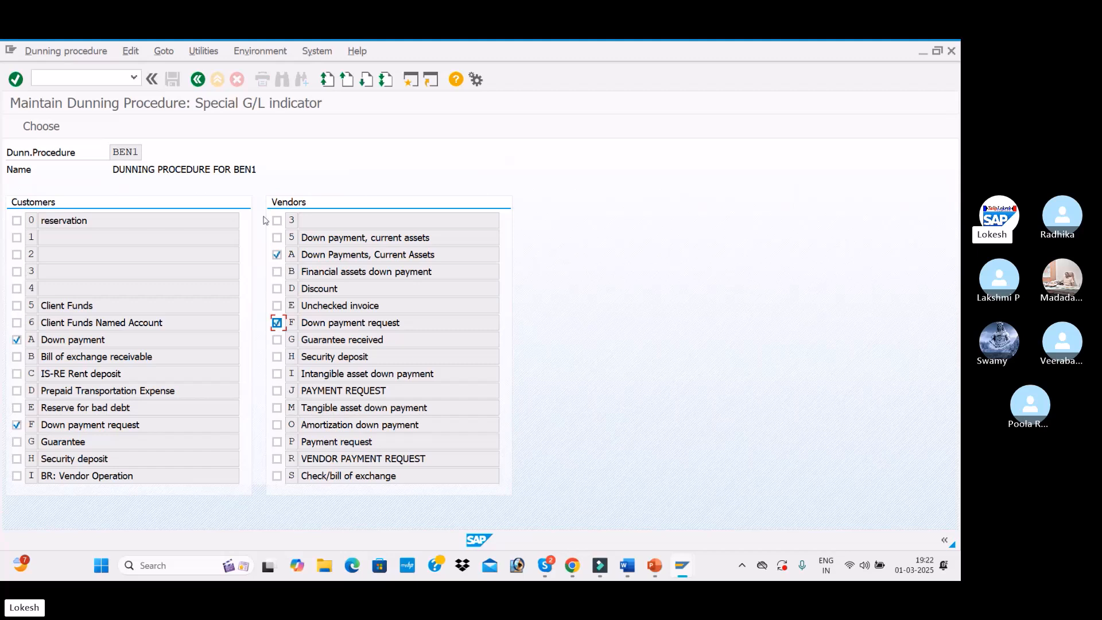
pyautogui.click(197, 79)
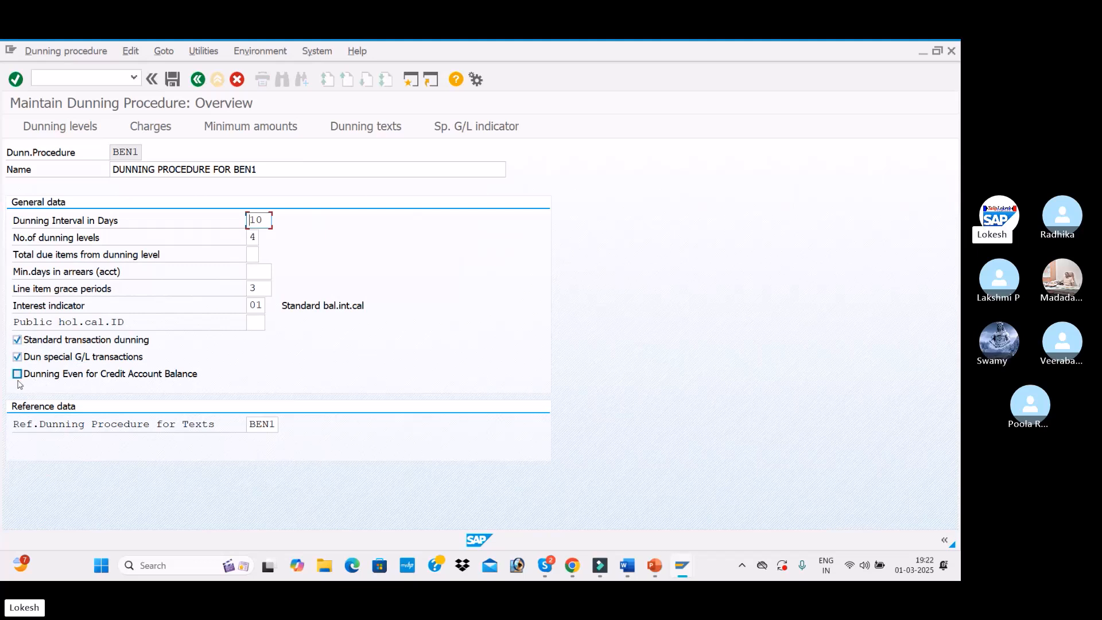
# Enable special G/L transaction dunning and Dunning Even for Credit Account Balance, and save BEN1 to its customizing request.
pyautogui.click(18, 376)
pyautogui.click(175, 84)
pyautogui.click(268, 290)
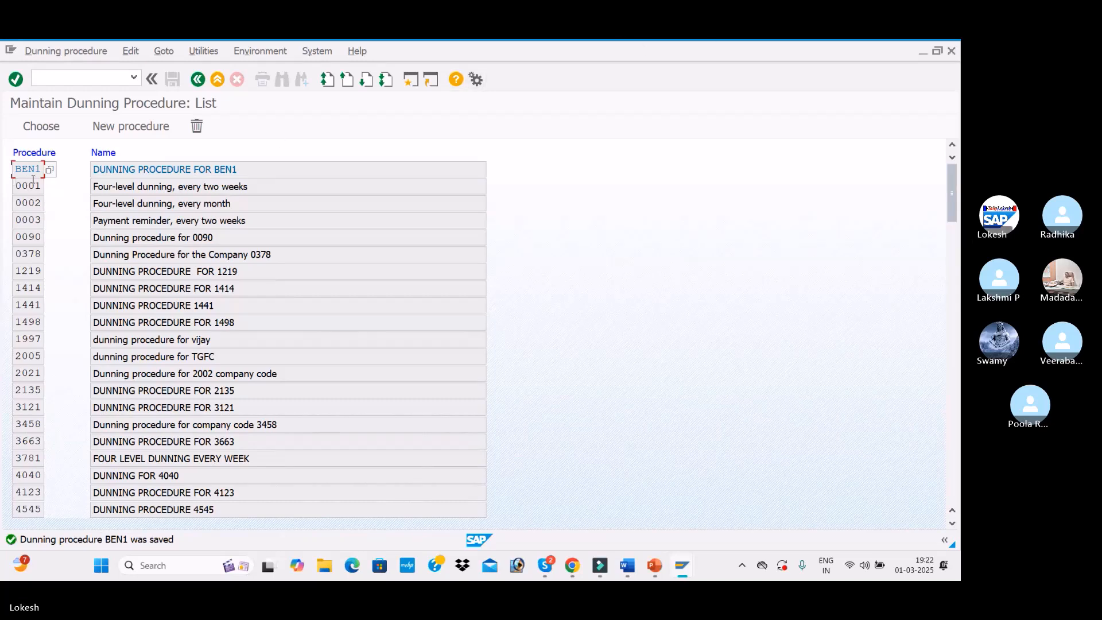
# Reopen dunning procedure BEN1 and review its general data and dunning levels.
pyautogui.doubleClick(280, 169)
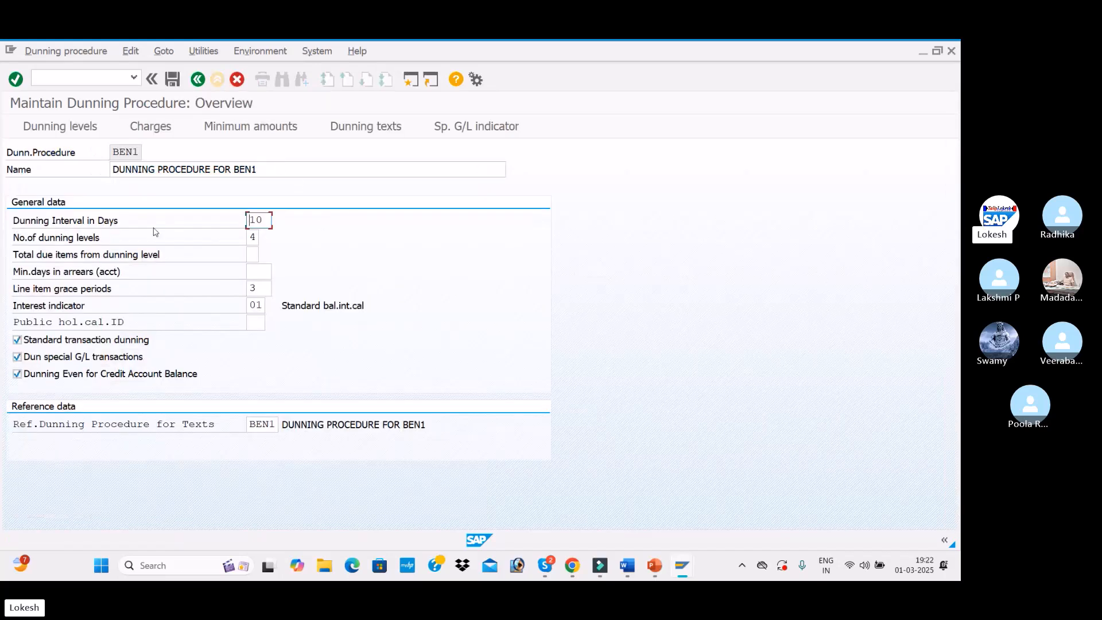
pyautogui.click(253, 237)
pyautogui.click(257, 292)
pyautogui.click(260, 306)
pyautogui.click(76, 132)
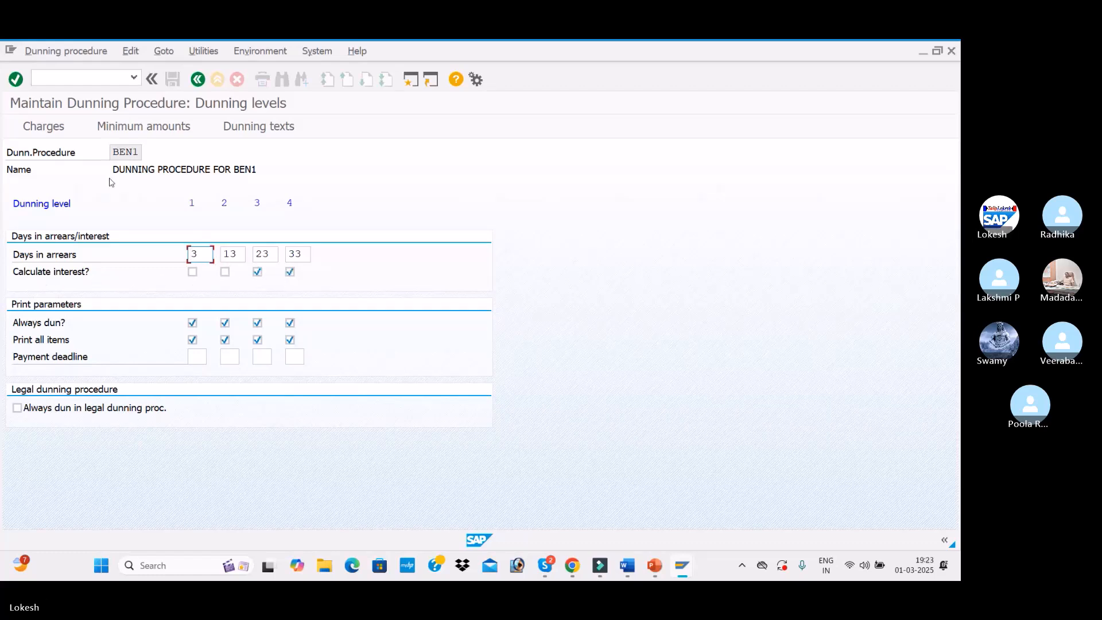
# Review the dunning charges and minimum amounts of procedure BEN1 in currency INR.
pyautogui.click(58, 128)
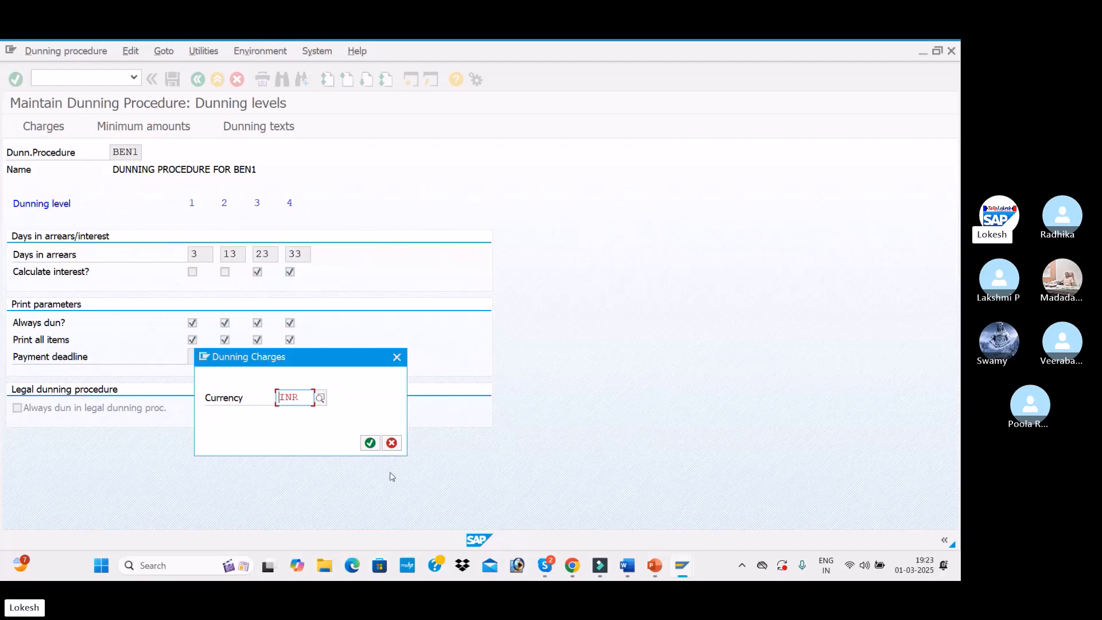
pyautogui.click(371, 443)
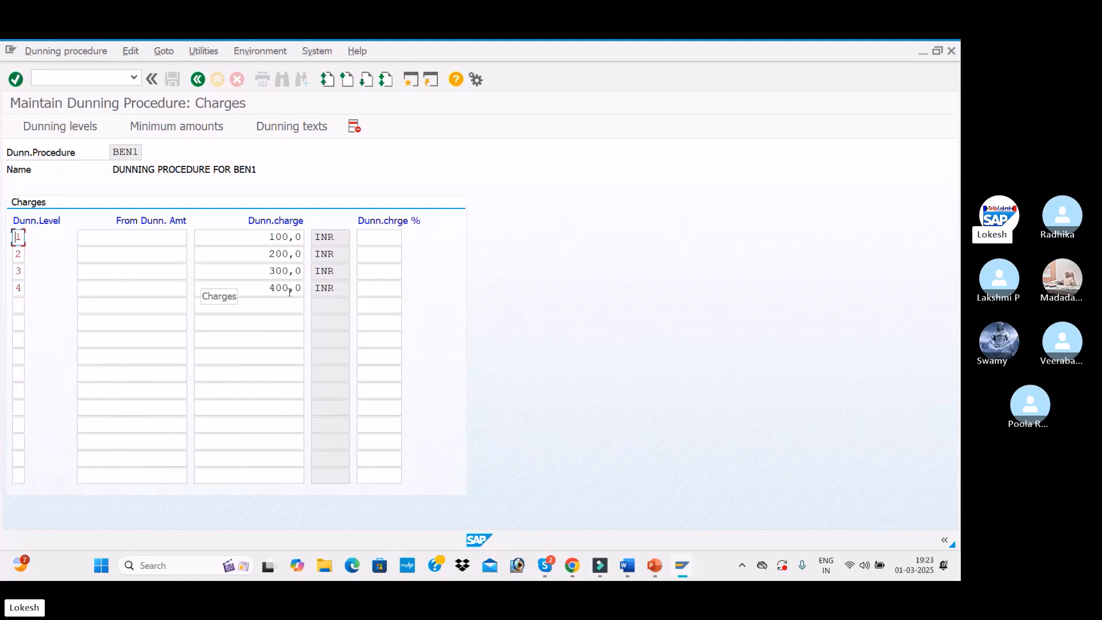
pyautogui.click(196, 126)
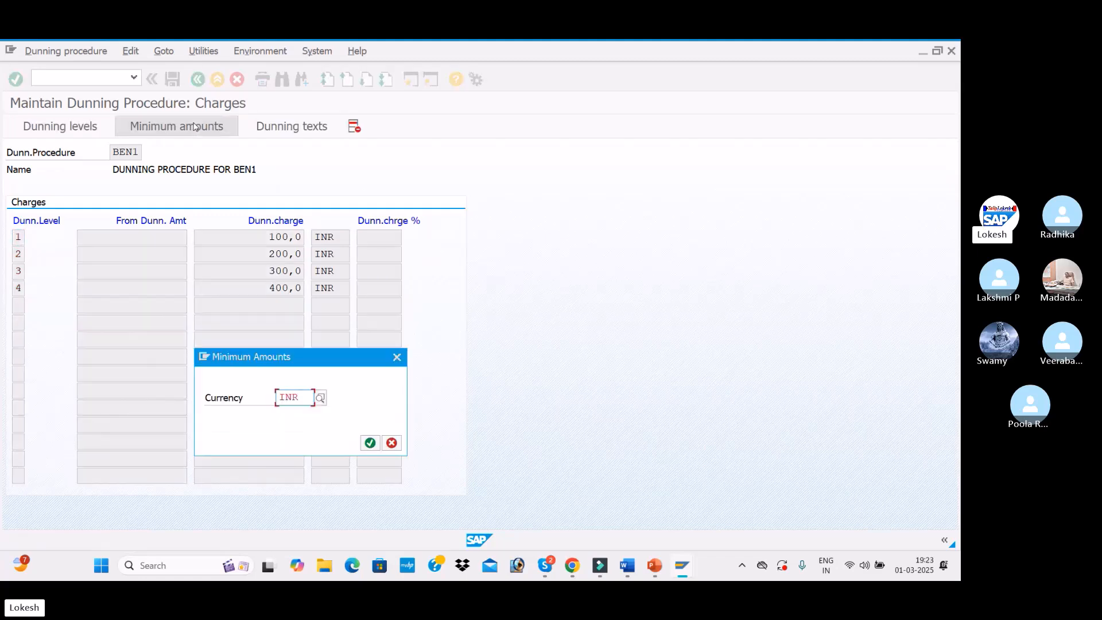
pyautogui.click(370, 443)
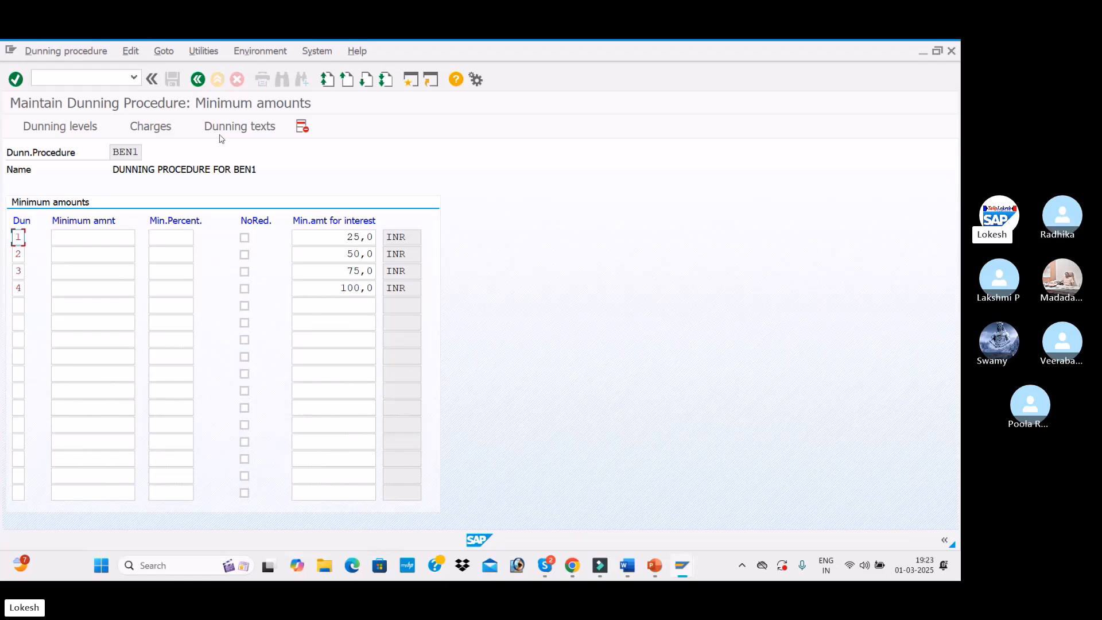
# Review the dunning text forms for company code BEN1 and account type Customer.
pyautogui.click(239, 126)
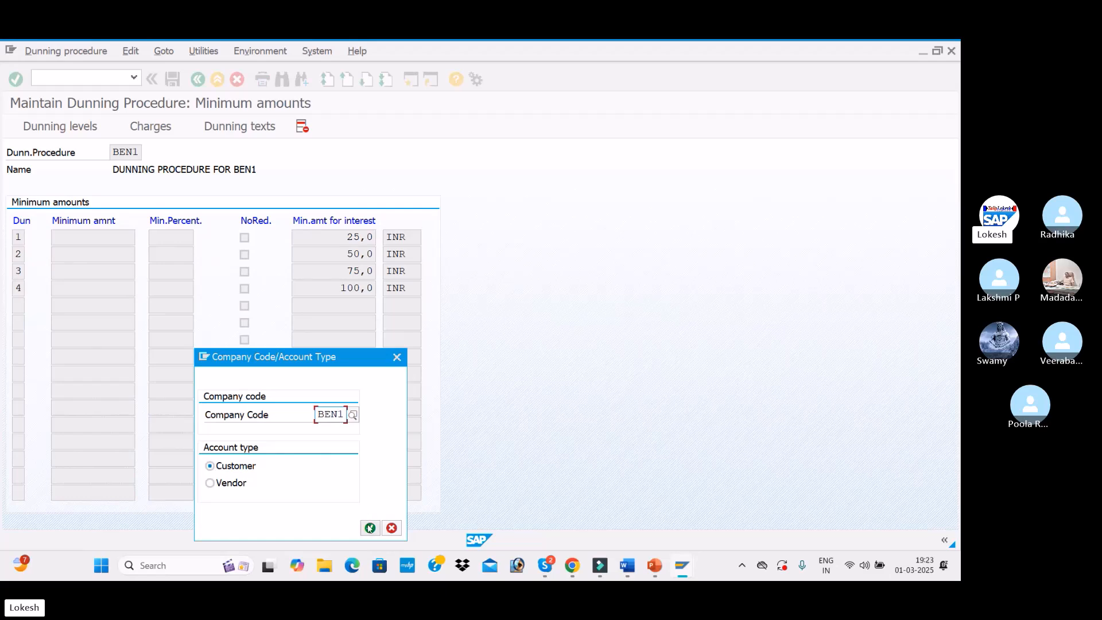
pyautogui.click(370, 529)
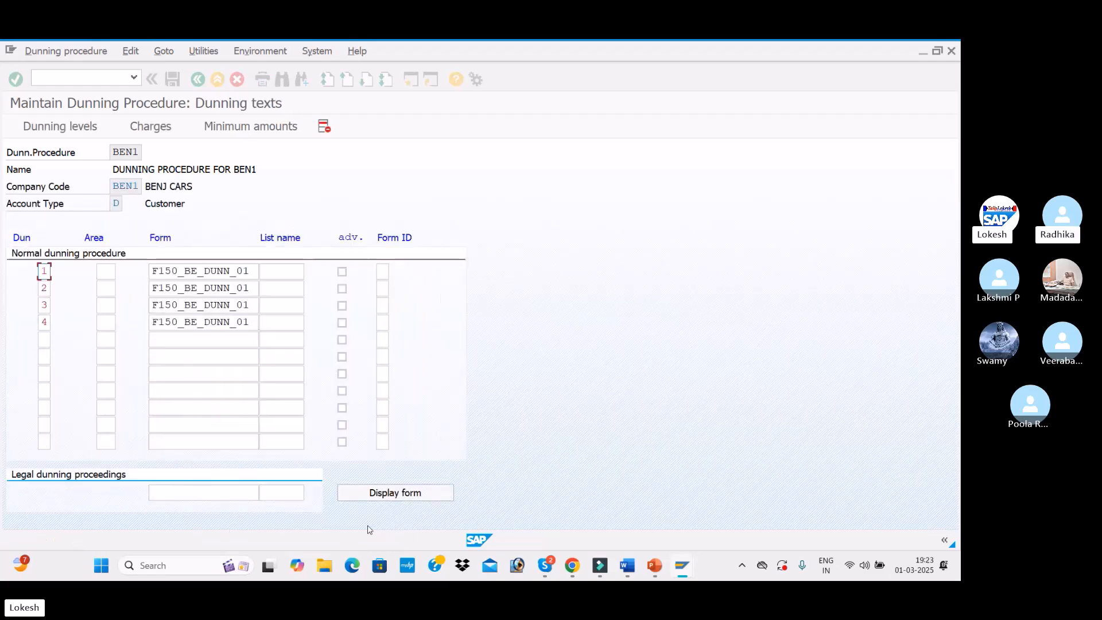
pyautogui.click(204, 270)
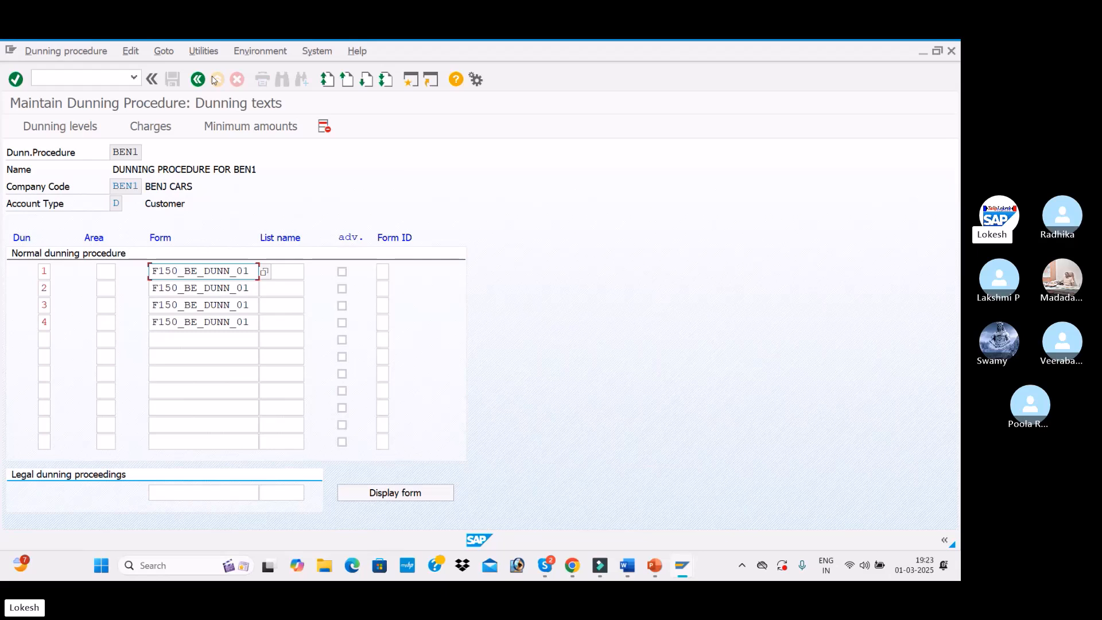
pyautogui.click(95, 79)
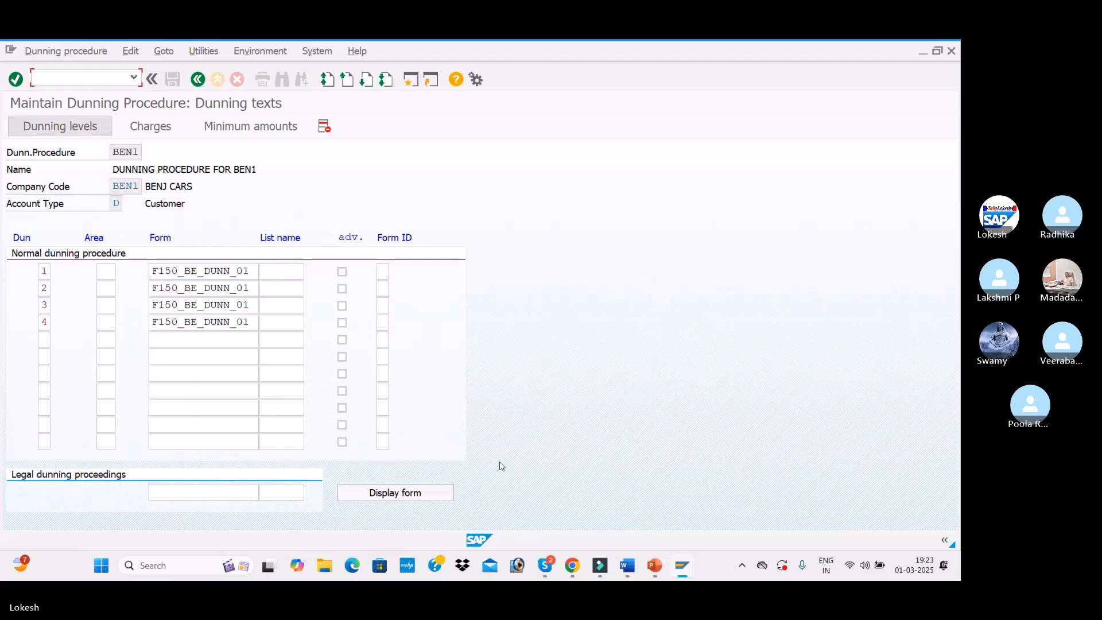
# Switch to the DUNNING THEORY presentation in PowerPoint, check the Customer Changes configuration step, and return to SAP.
pyautogui.moveTo(661, 570)
pyautogui.click(653, 525)
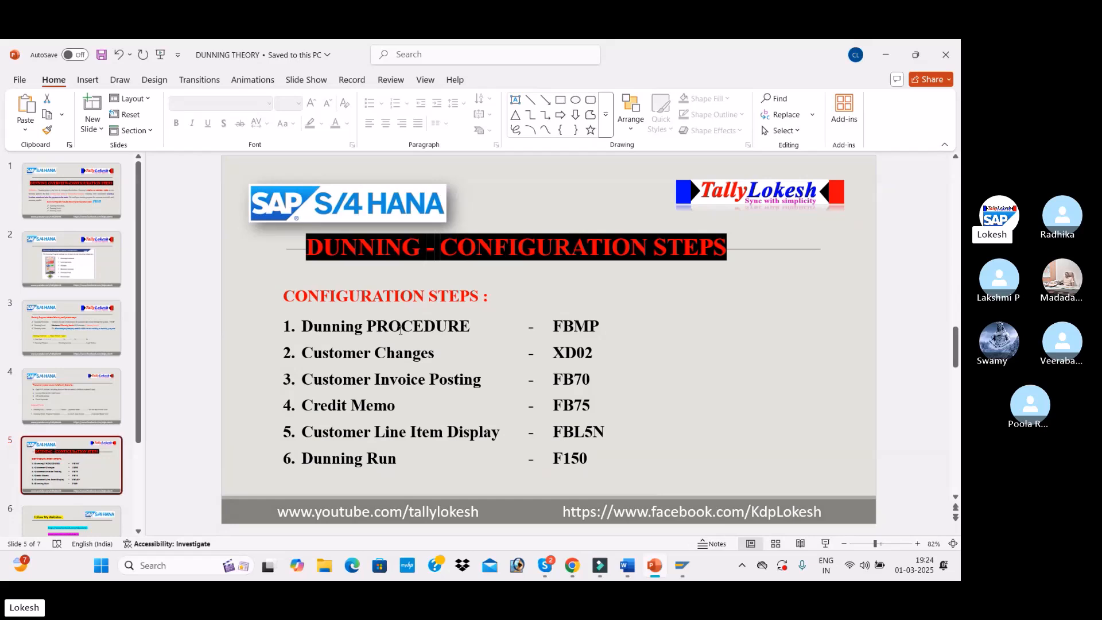
pyautogui.moveTo(304, 352); pyautogui.dragTo(584, 357)
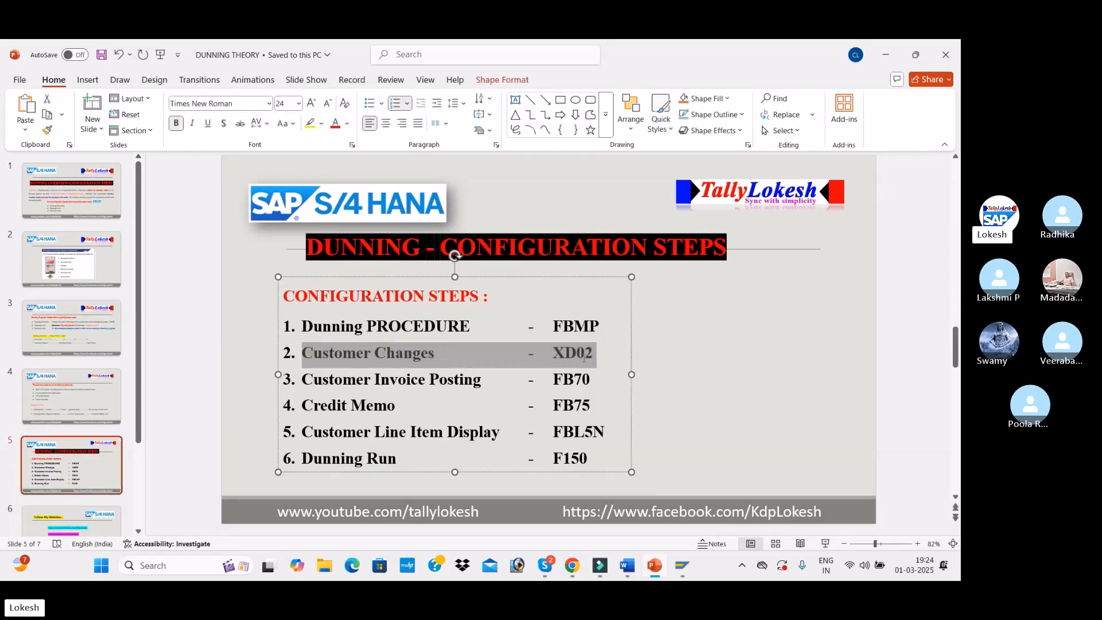
pyautogui.click(767, 374)
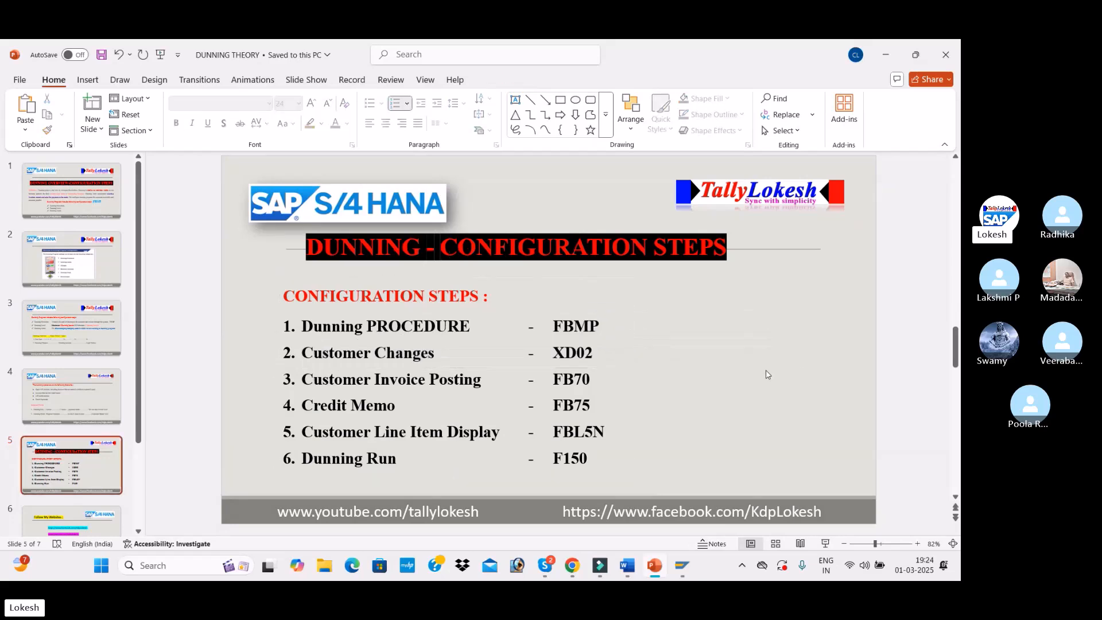
pyautogui.hotkey('alt', 'Tab')
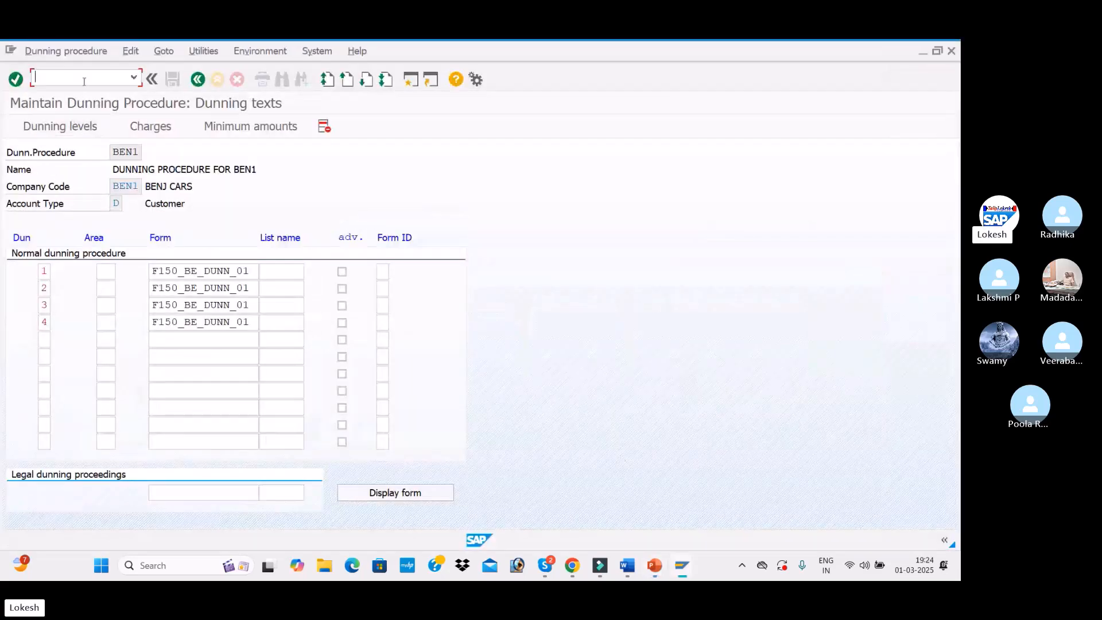
# Return to the BEN1 overview and save the procedure to the DUNNING CONFIGURATION FOR BEN1 customizing request.
pyautogui.click(198, 80)
pyautogui.click(172, 79)
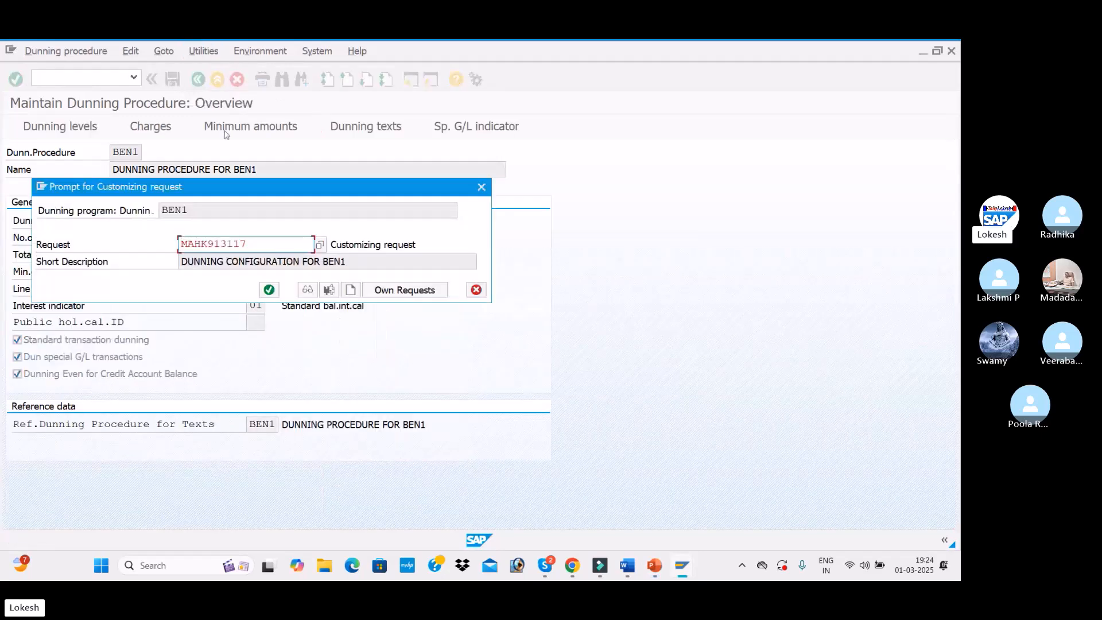
pyautogui.click(270, 290)
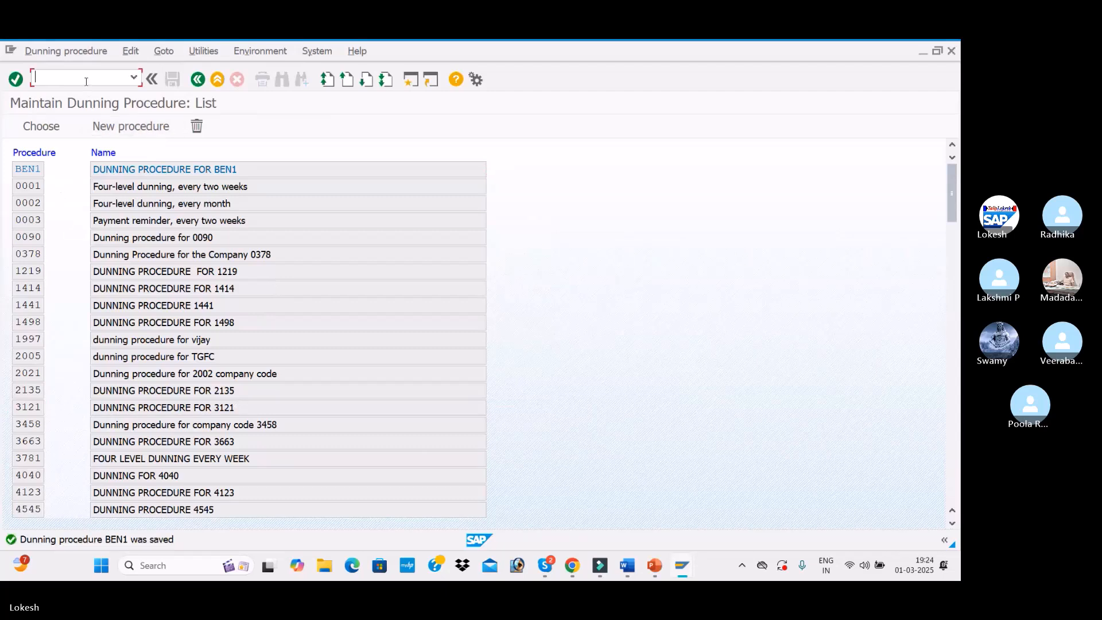
# Leave dunning procedure maintenance and open customer change transaction XD02.
pyautogui.write('n')
pyautogui.press('Return')
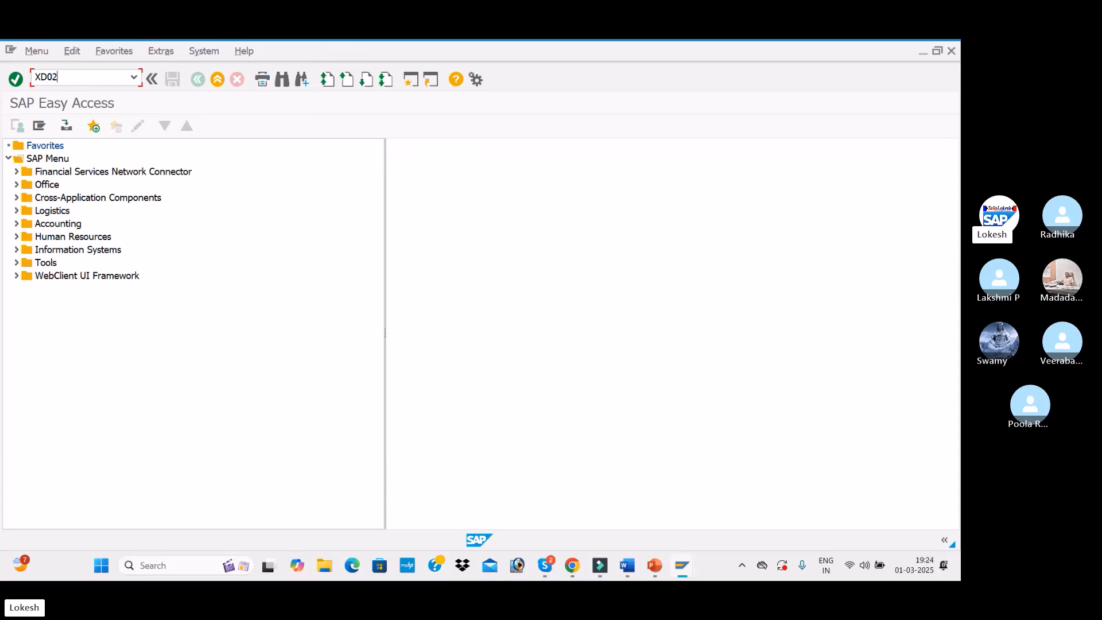
pyautogui.write('XD02')
pyautogui.press('Return')
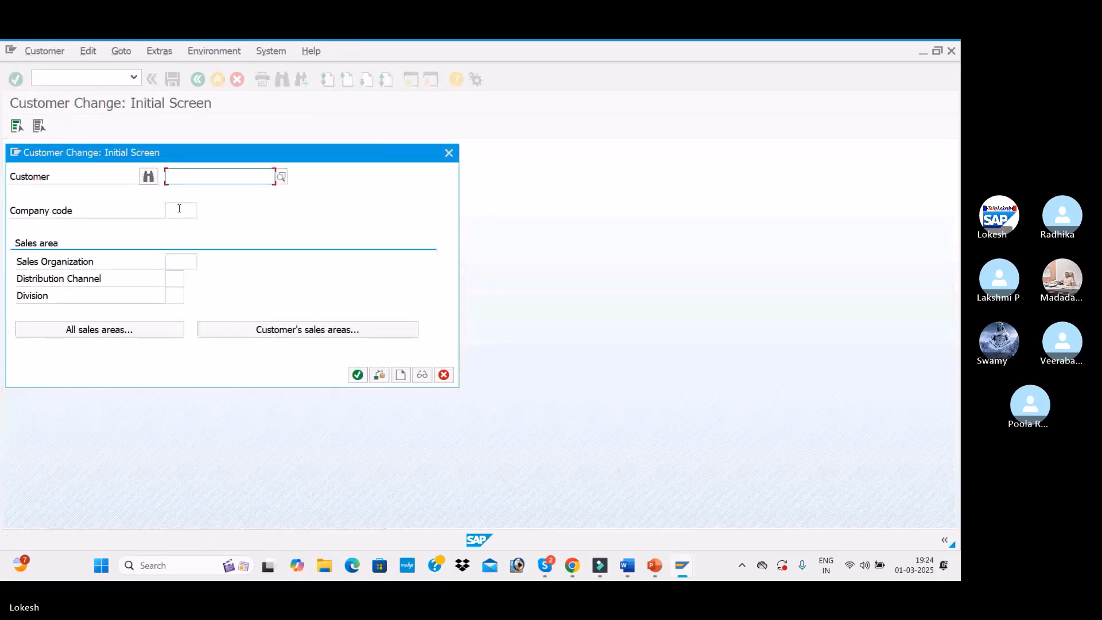
# Open customer VARA IT SOLUTIONS in company code BEN1 for change.
pyautogui.click(180, 209)
pyautogui.write('BEN1')
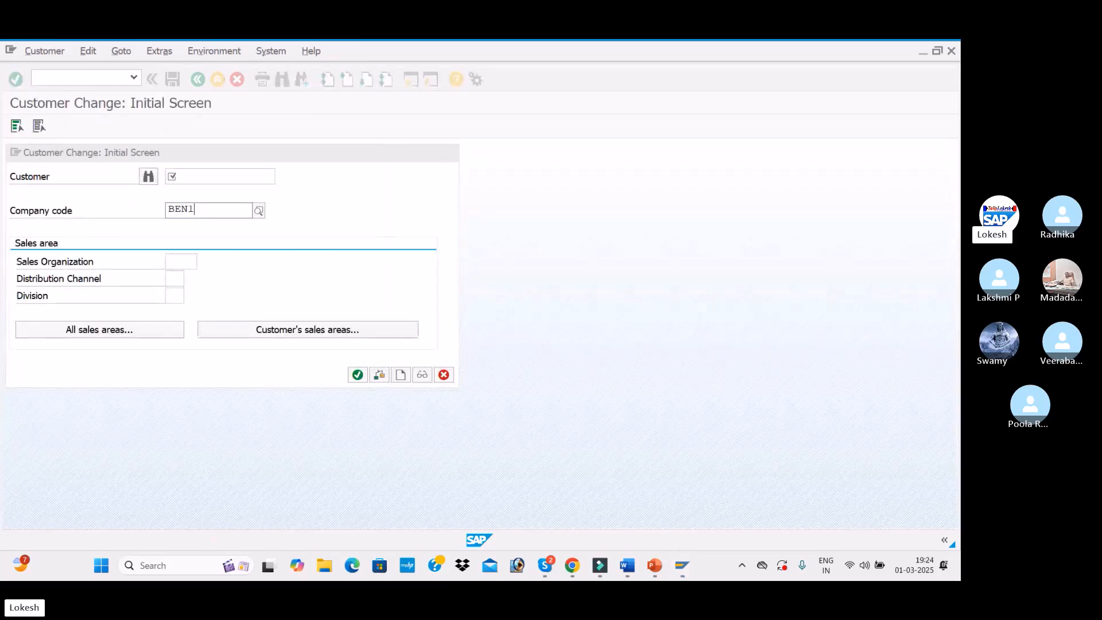
pyautogui.press('Tab')
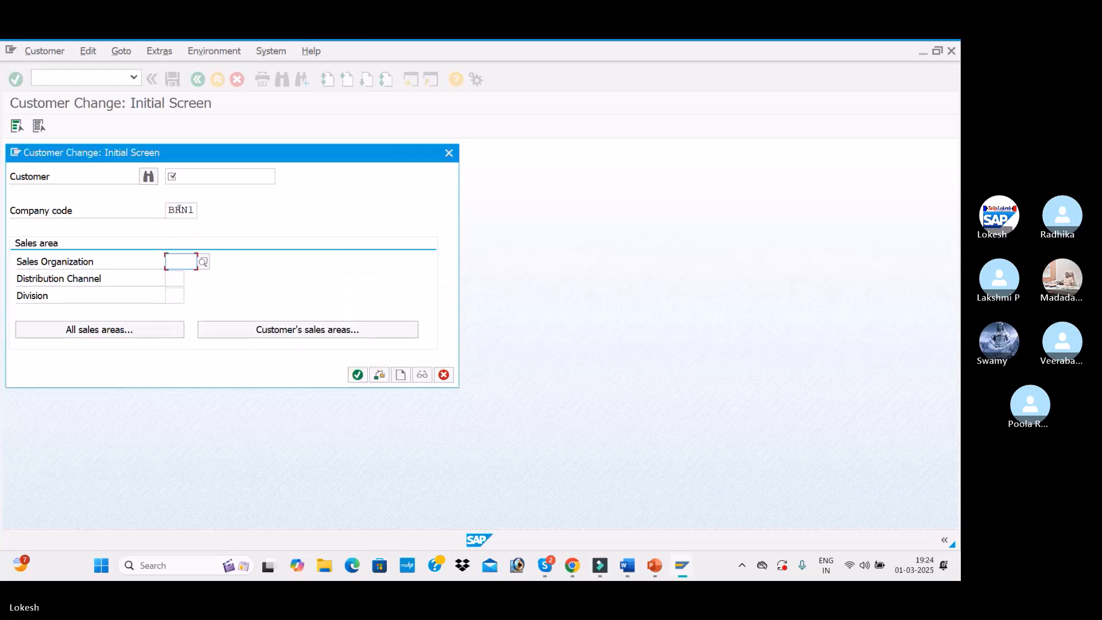
pyautogui.click(235, 176)
pyautogui.click(149, 176)
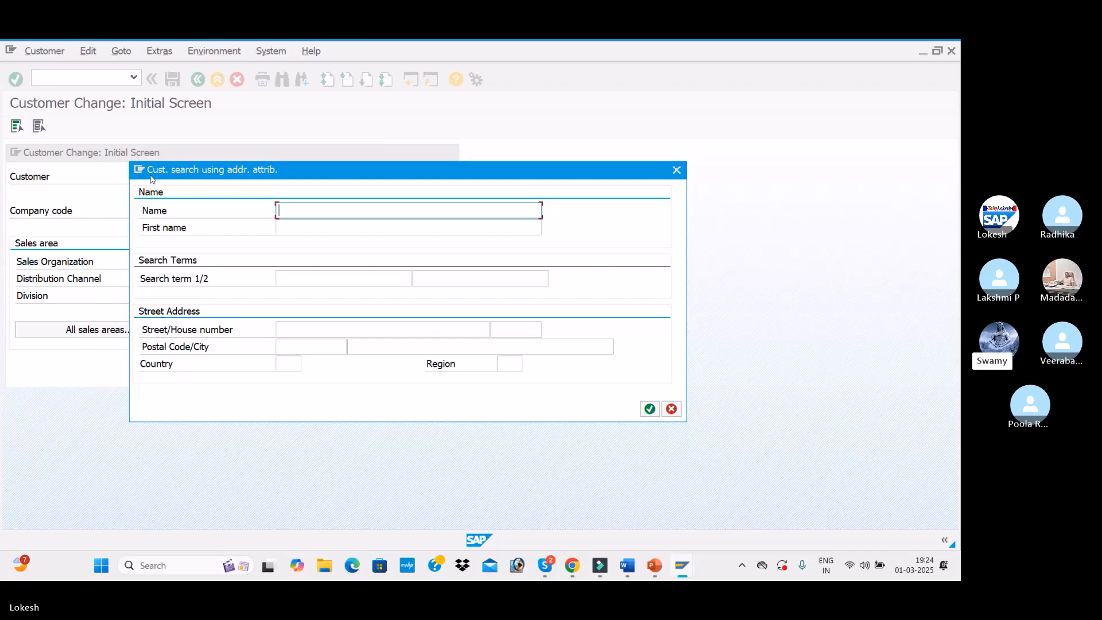
pyautogui.click(676, 170)
pyautogui.click(282, 177)
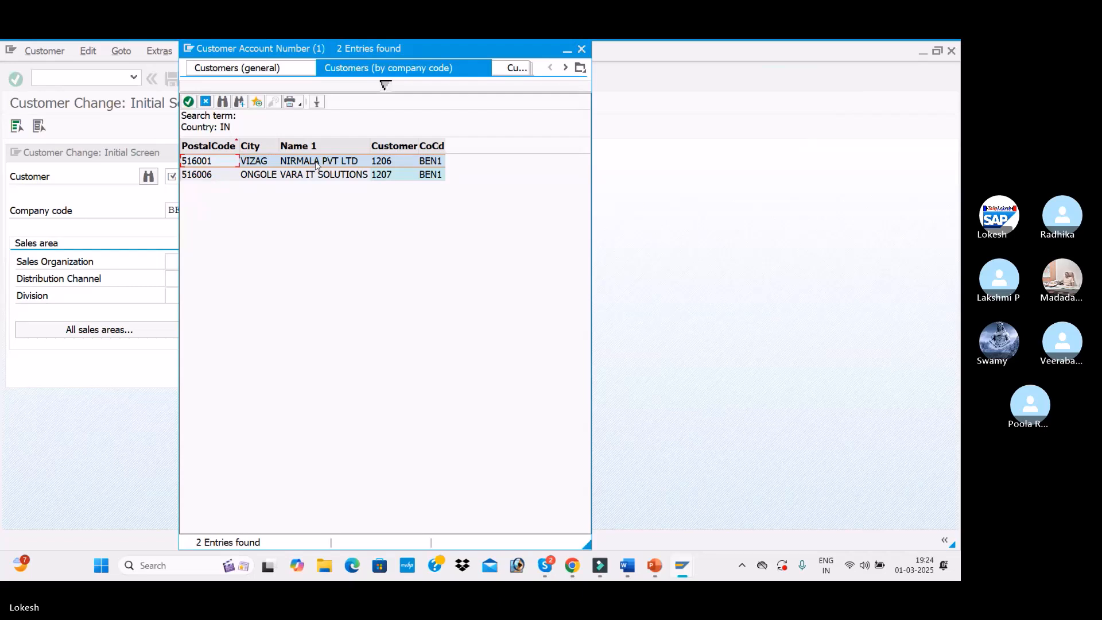
pyautogui.doubleClick(320, 176)
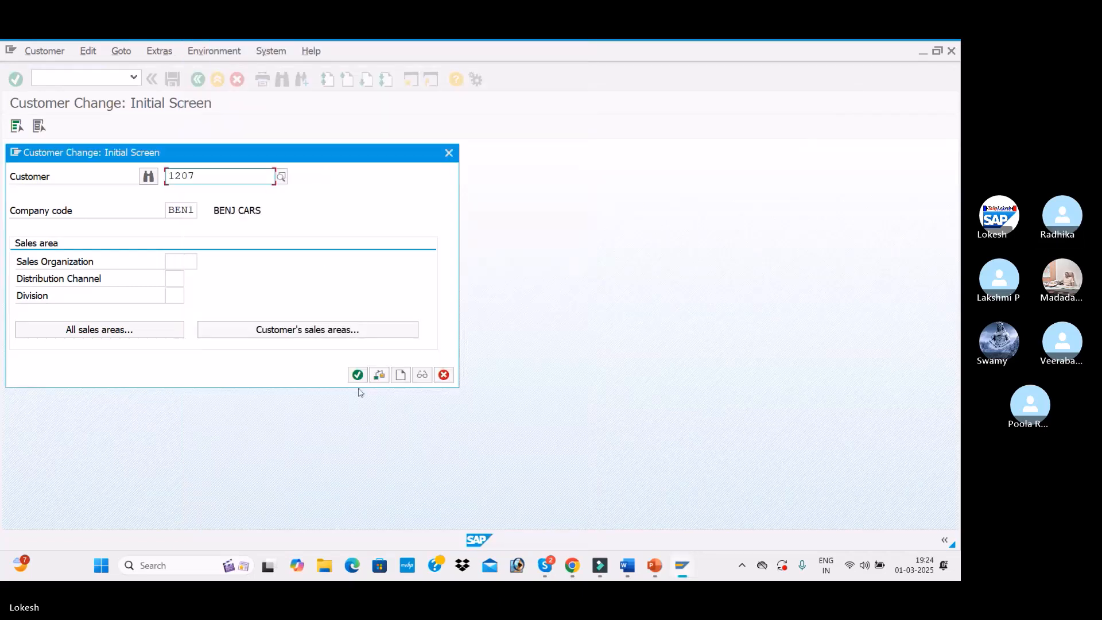
pyautogui.click(357, 376)
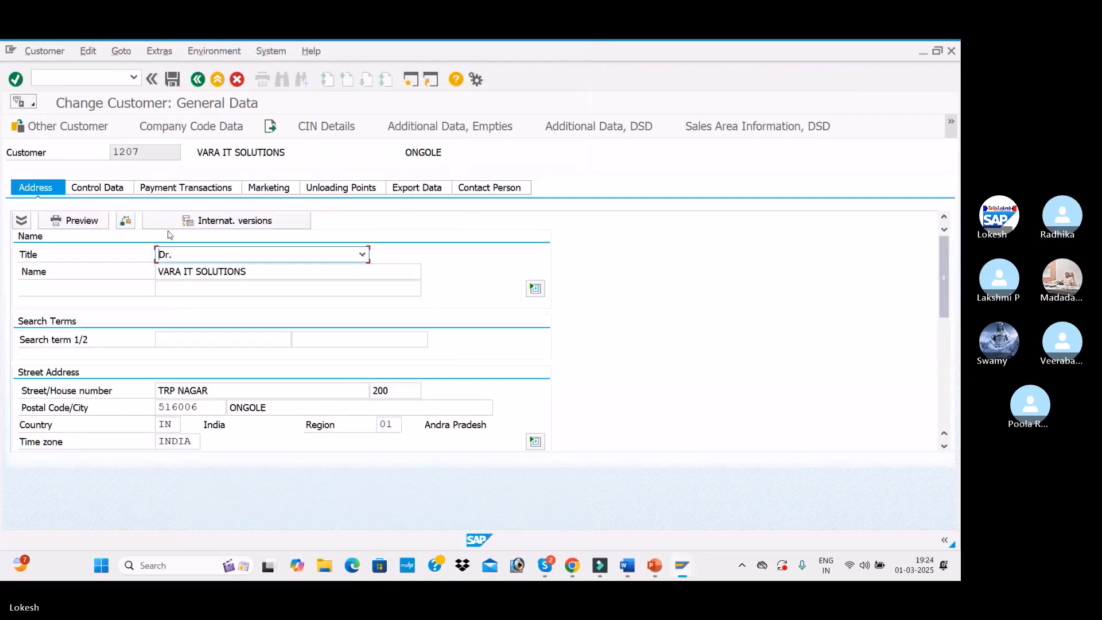
# Assign dunning procedure BEN1 in the customer's company code correspondence data and save the customer.
pyautogui.click(194, 127)
pyautogui.click(232, 207)
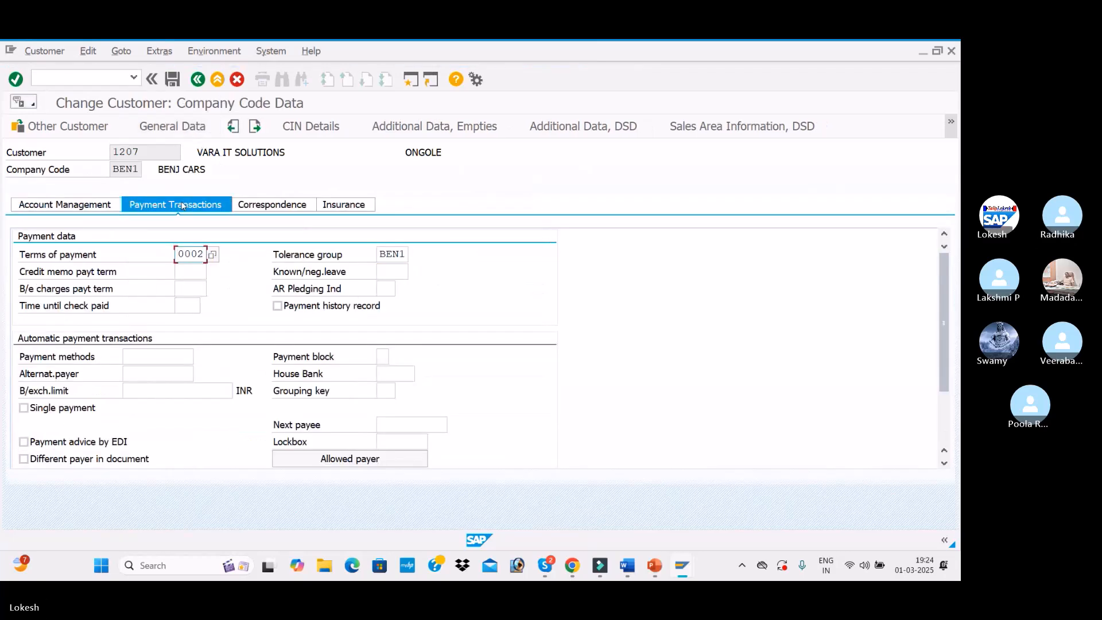
pyautogui.click(279, 208)
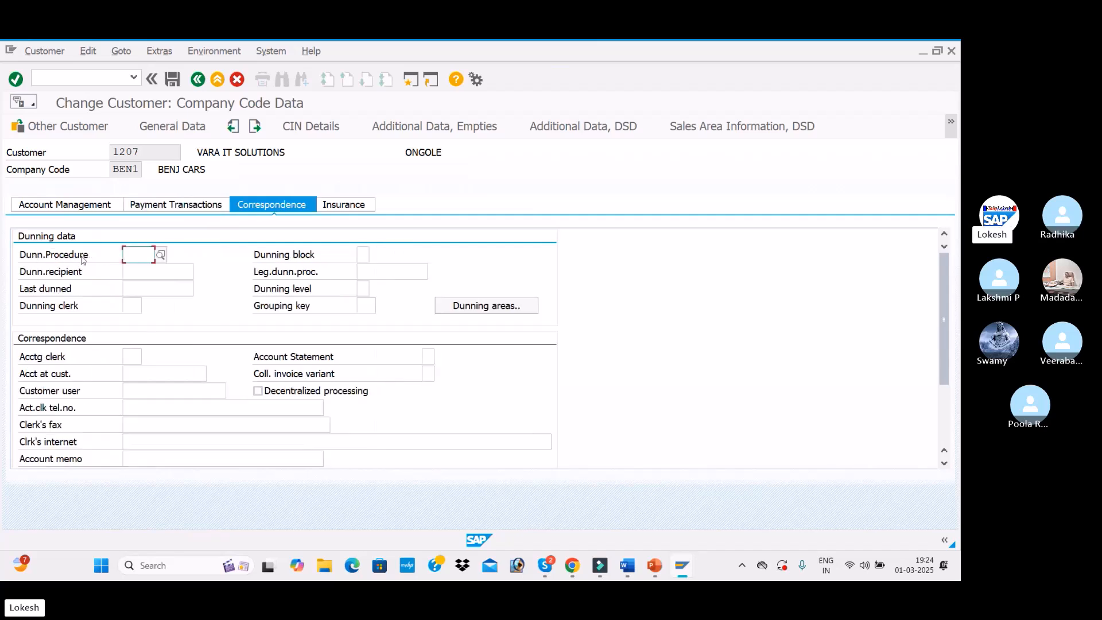
pyautogui.write('BEN1')
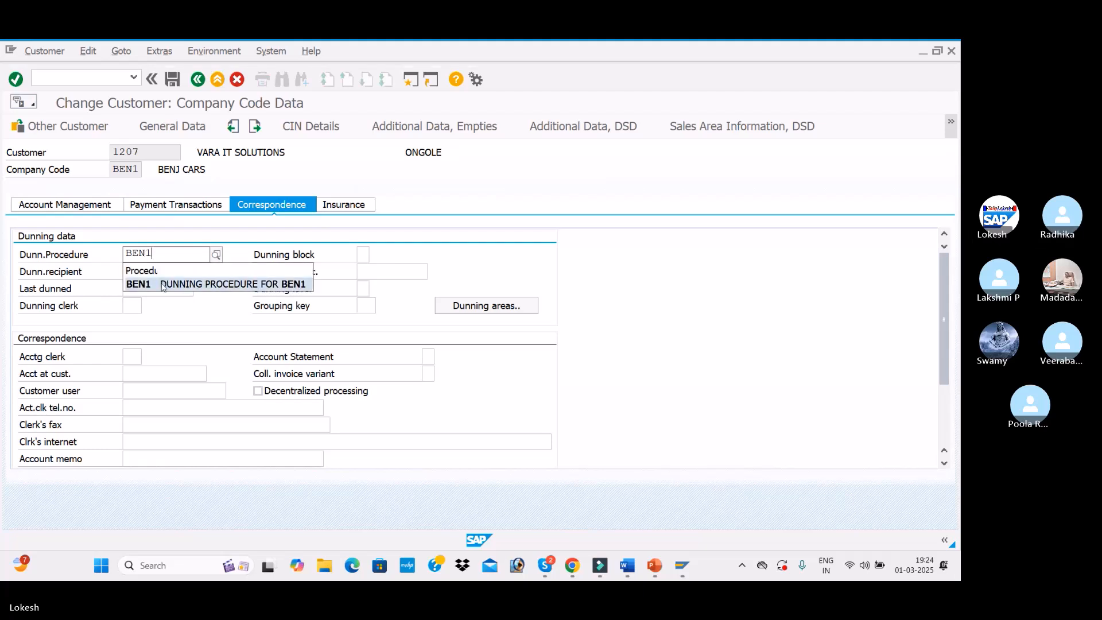
pyautogui.click(160, 281)
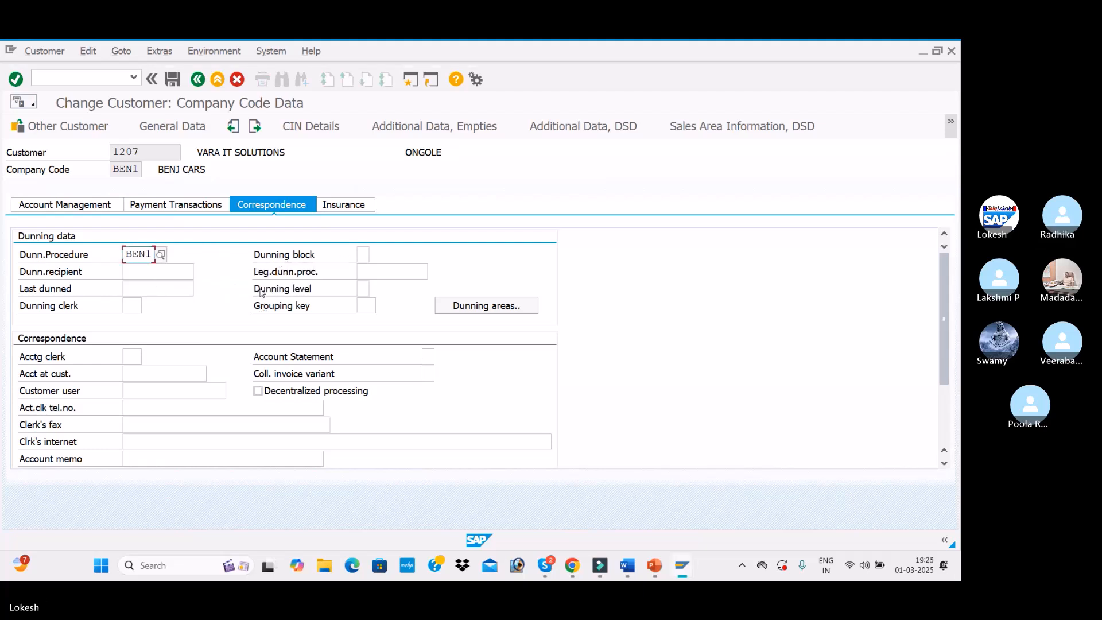
pyautogui.click(364, 289)
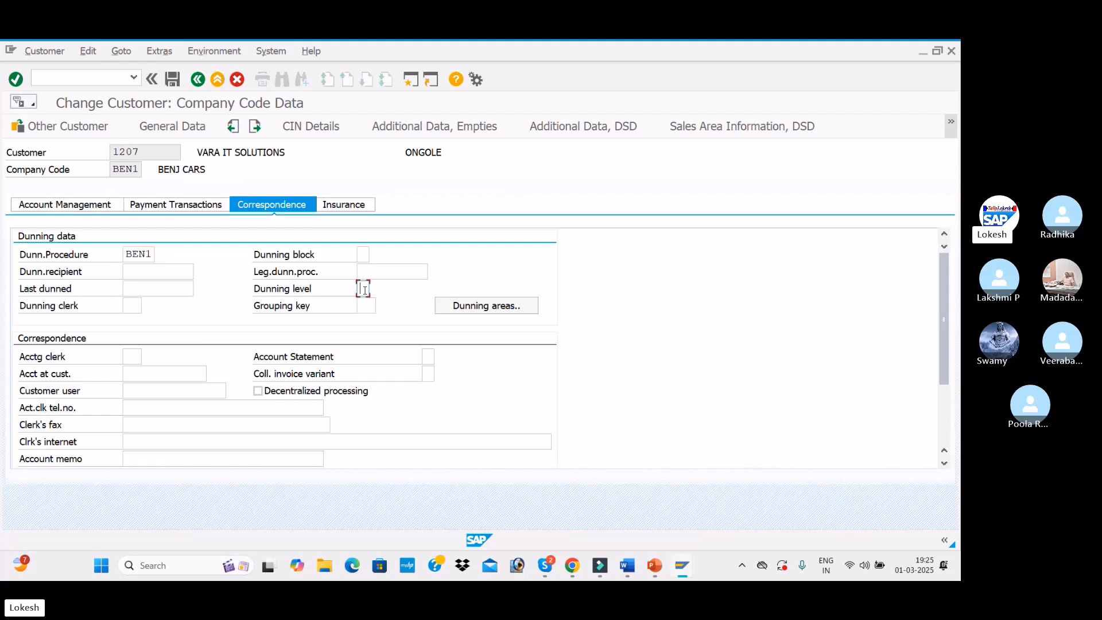
pyautogui.click(174, 81)
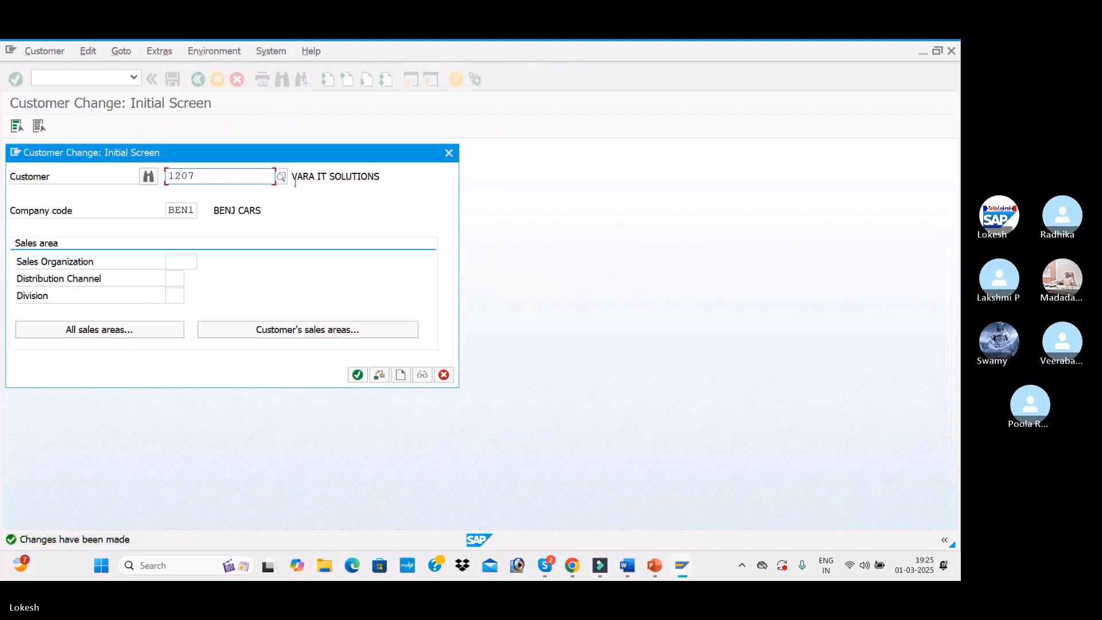
# Open customer Nirmala Pvt LTD in company code BEN1, assign dunning procedure BEN1 and save the customer.
pyautogui.click(283, 176)
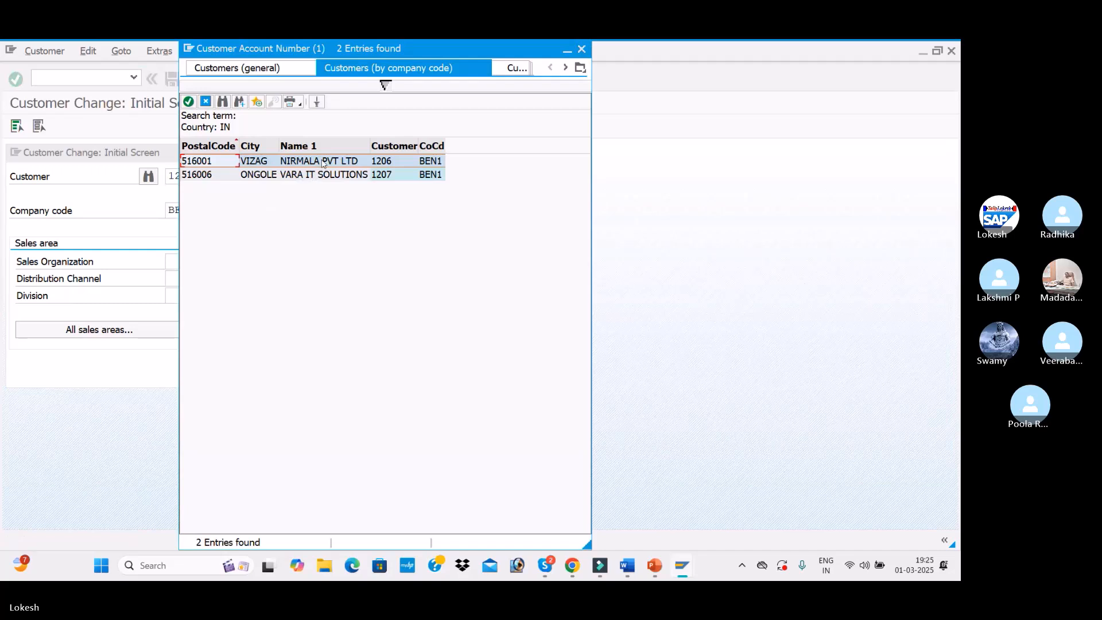
pyautogui.doubleClick(323, 163)
pyautogui.press('Return')
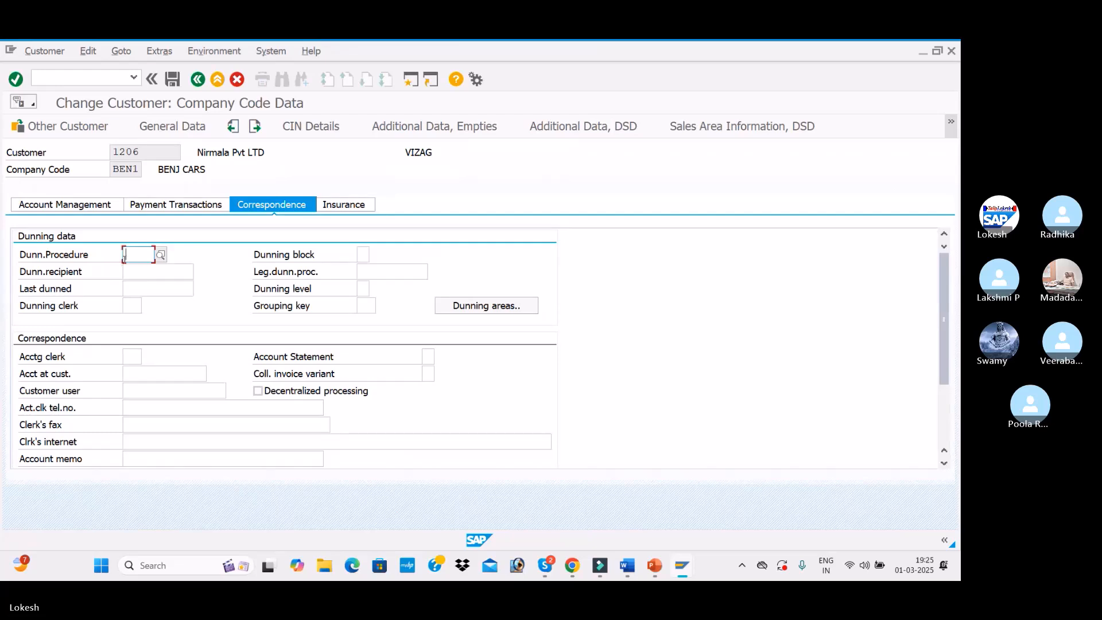
pyautogui.click(124, 256)
pyautogui.click(139, 270)
pyautogui.click(172, 81)
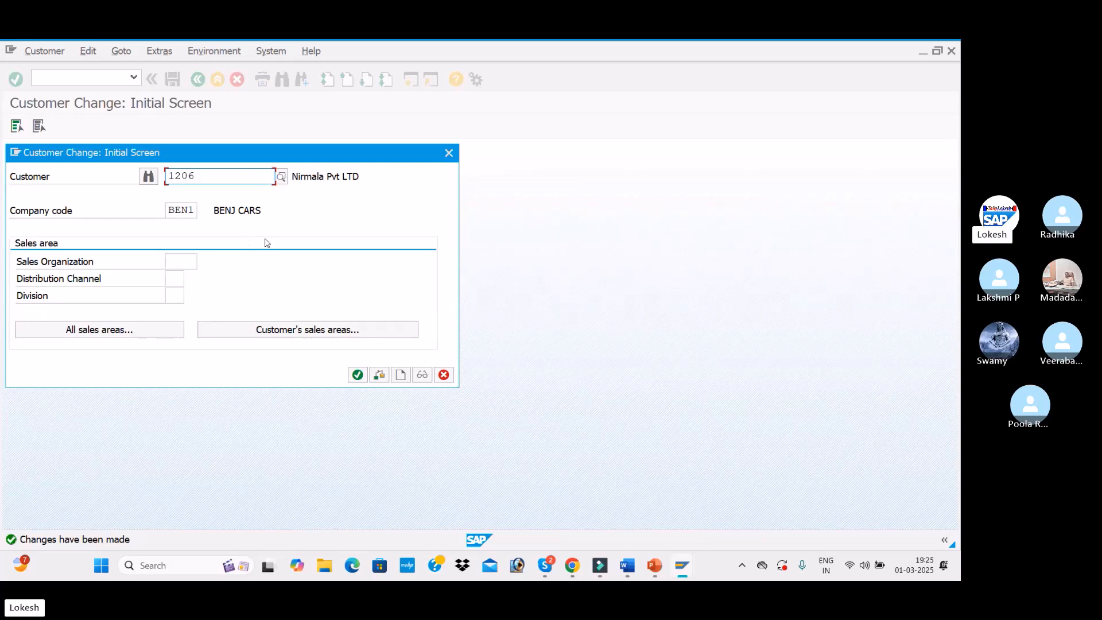
# Leave customer change, check the Customer Invoice Posting step in the DUNNING THEORY presentation in PowerPoint, and return to SAP.
pyautogui.click(449, 153)
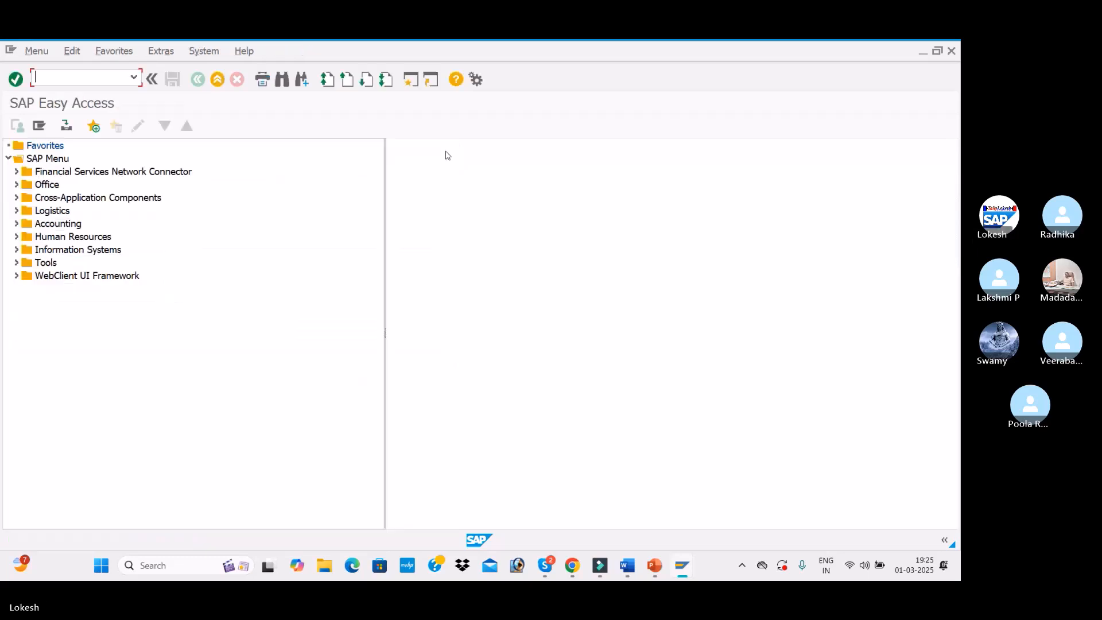
pyautogui.hotkey('alt', 'Tab')
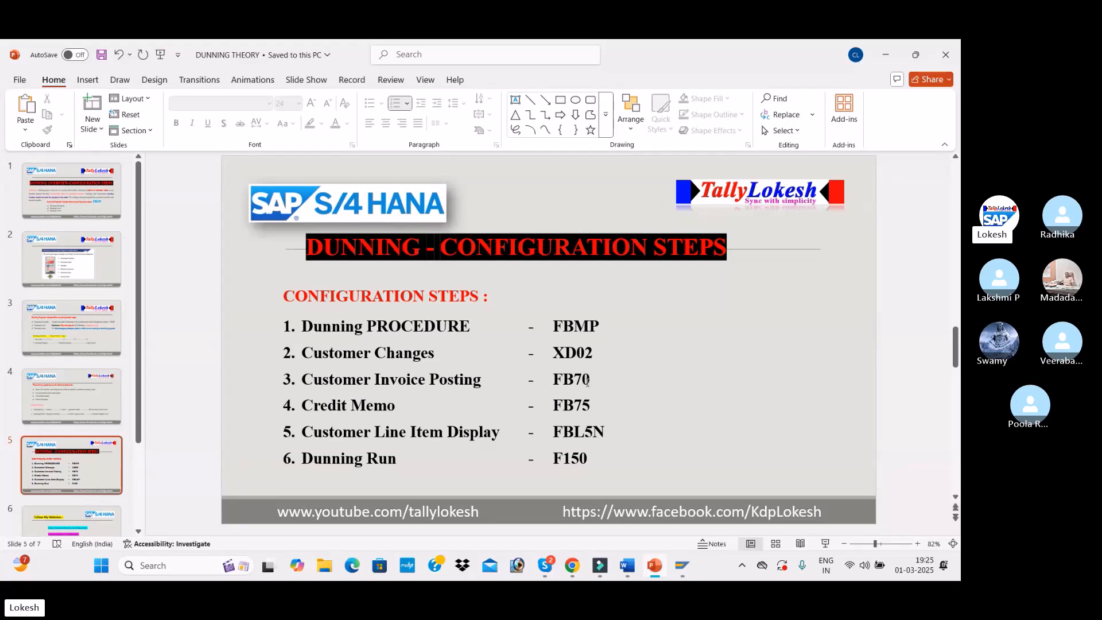
pyautogui.hotkey('alt', 'Tab')
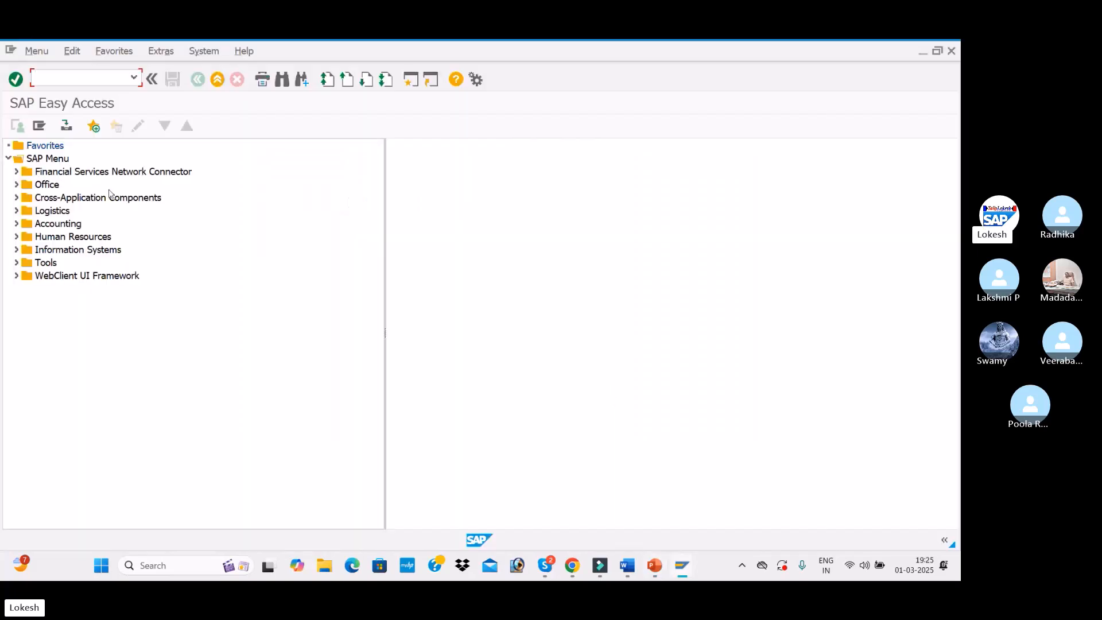
# Open customer invoice transaction FB70 and choose VARA IT SOLUTIONS as the invoice customer.
pyautogui.write('FB70')
pyautogui.press('Return')
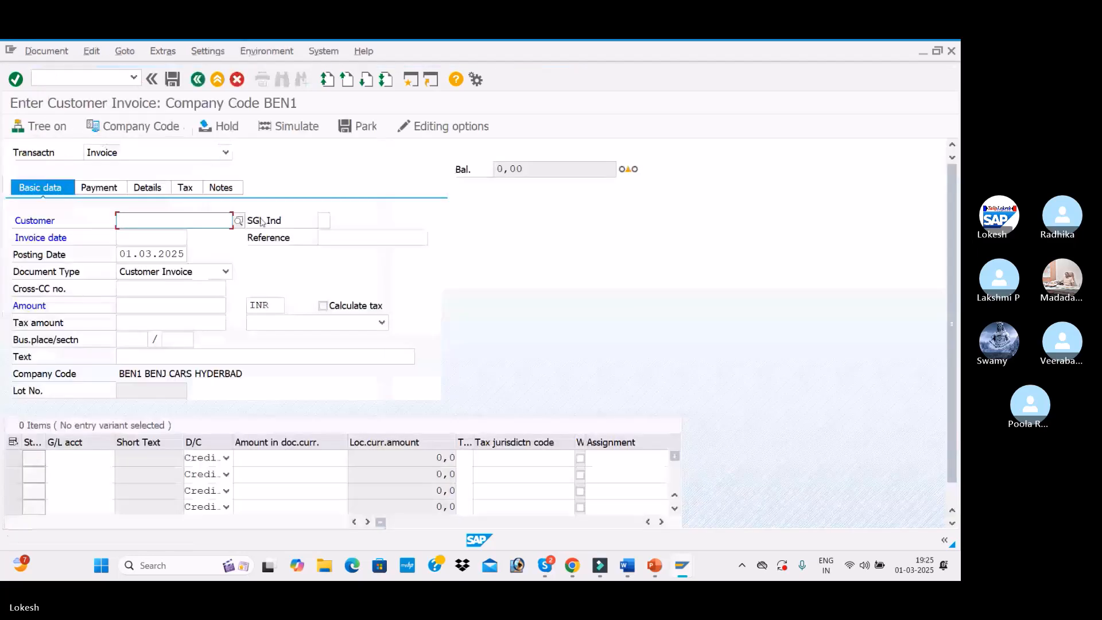
pyautogui.click(238, 220)
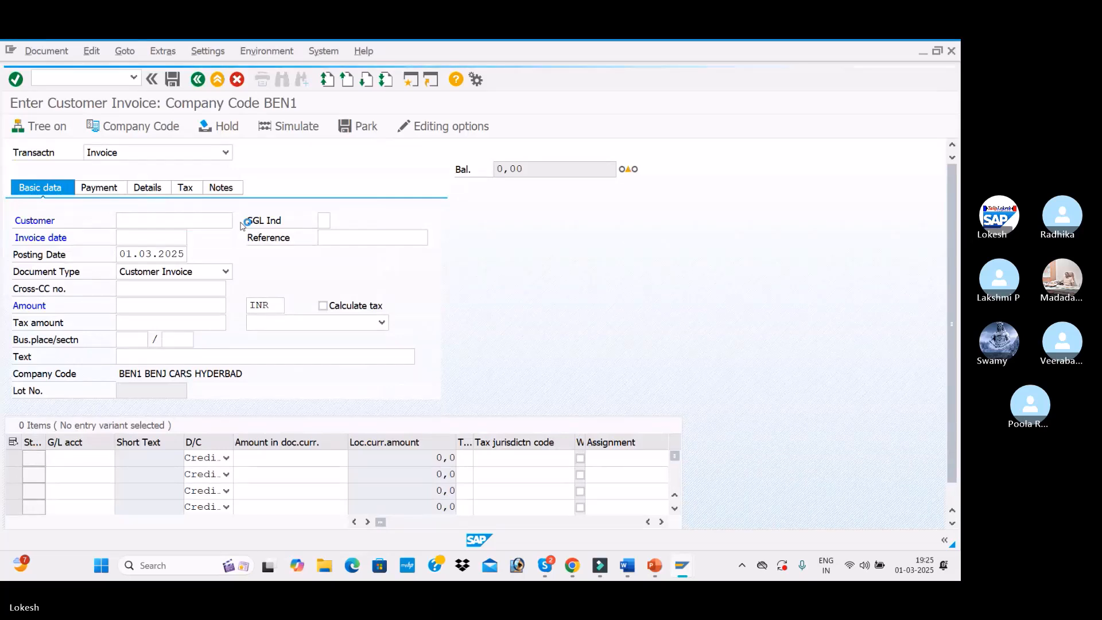
pyautogui.press('Return')
pyautogui.doubleClick(255, 175)
# Set the invoice date and posting date to 03.01.2025 and the reference to Cus -008.
pyautogui.click(123, 240)
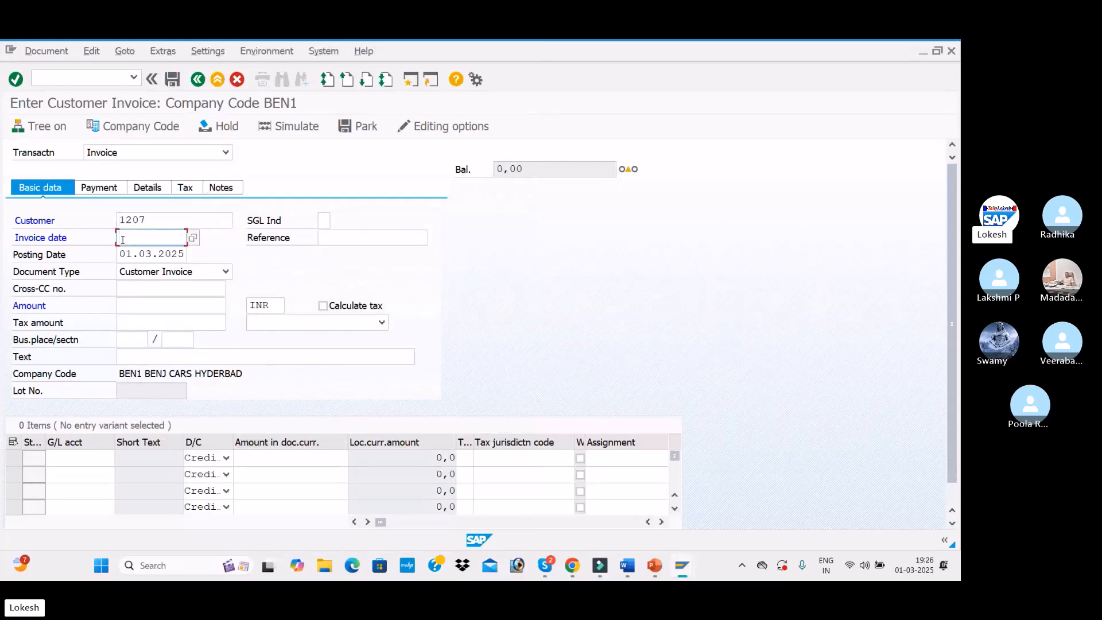
pyautogui.write('03.01.2025')
pyautogui.press('Tab')
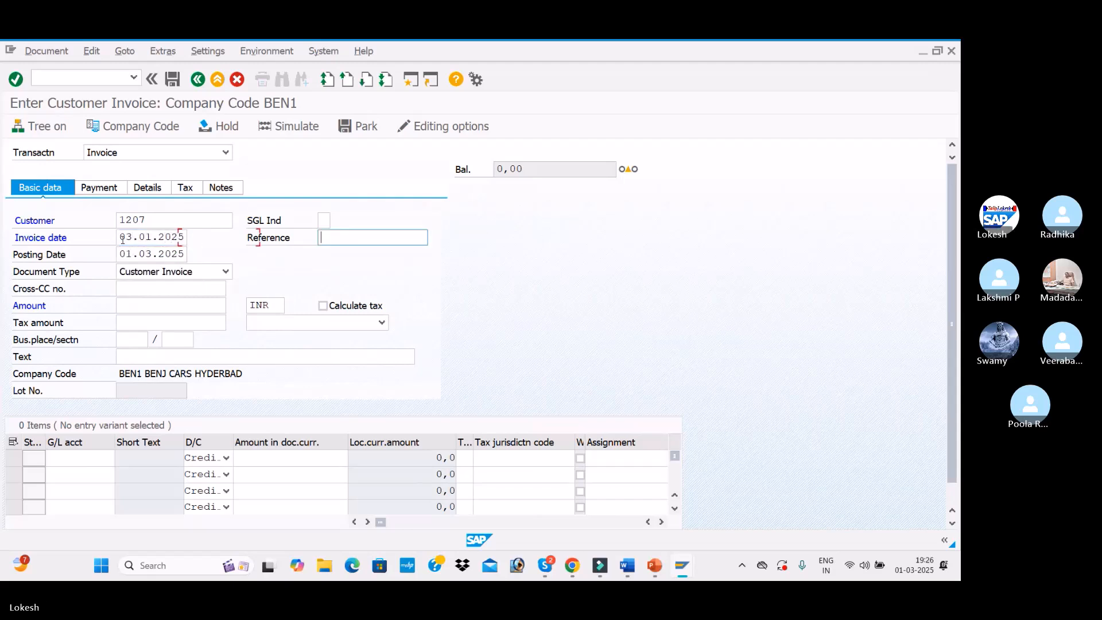
pyautogui.click(337, 251)
pyautogui.press('BackSpace')
pyautogui.write('8')
pyautogui.press('Tab')
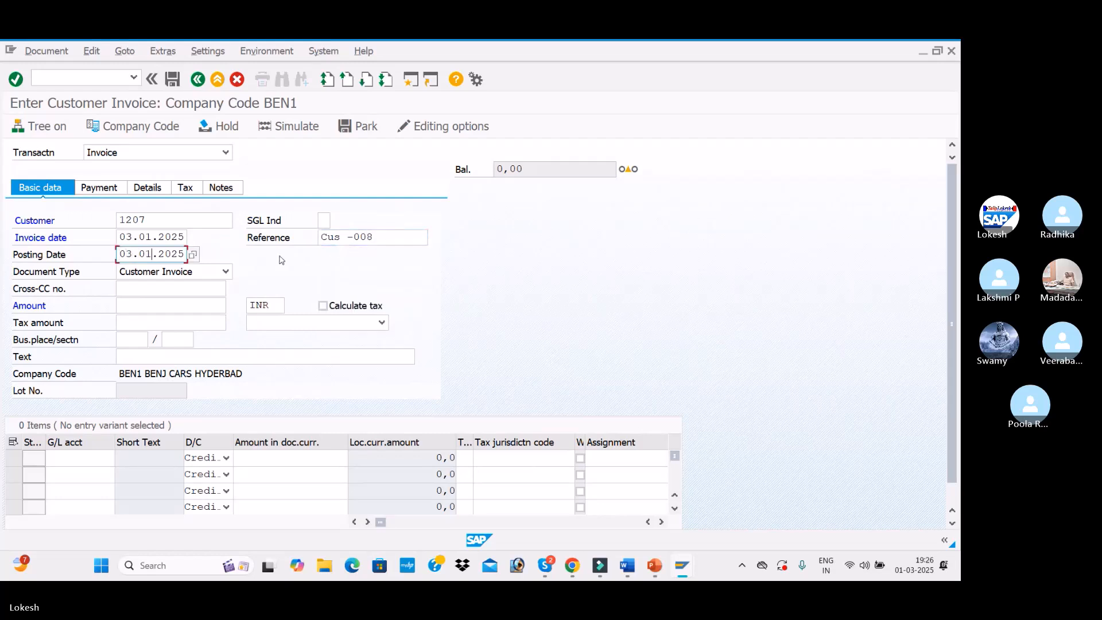
# Set the invoice amount to 50000 INR and the text to CUSTOMER INVOICE.
pyautogui.click(155, 304)
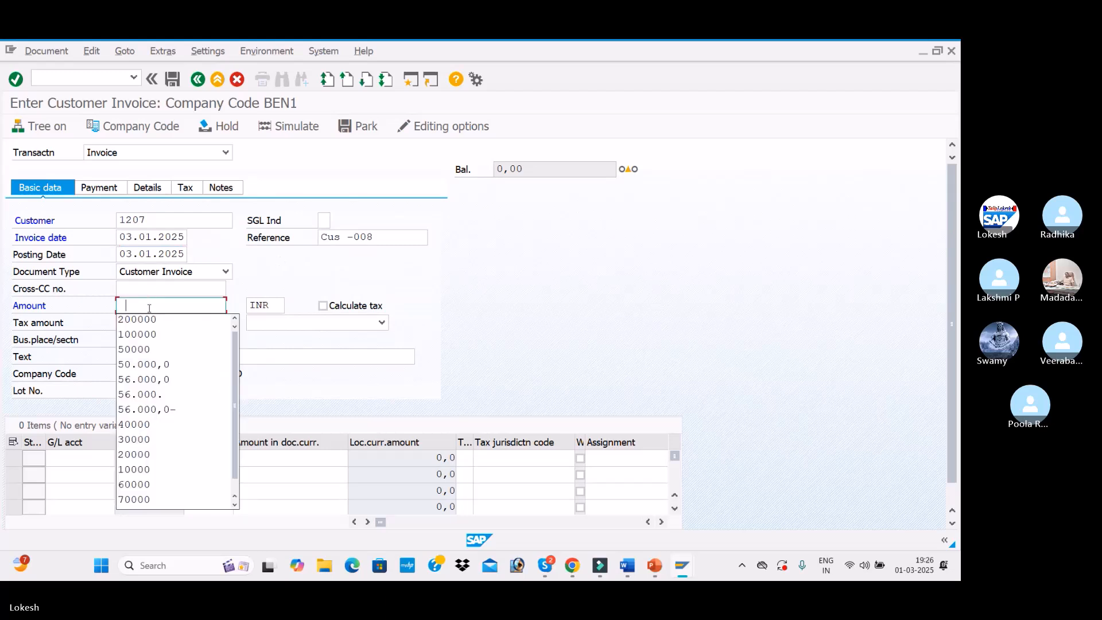
pyautogui.click(145, 350)
pyautogui.click(172, 356)
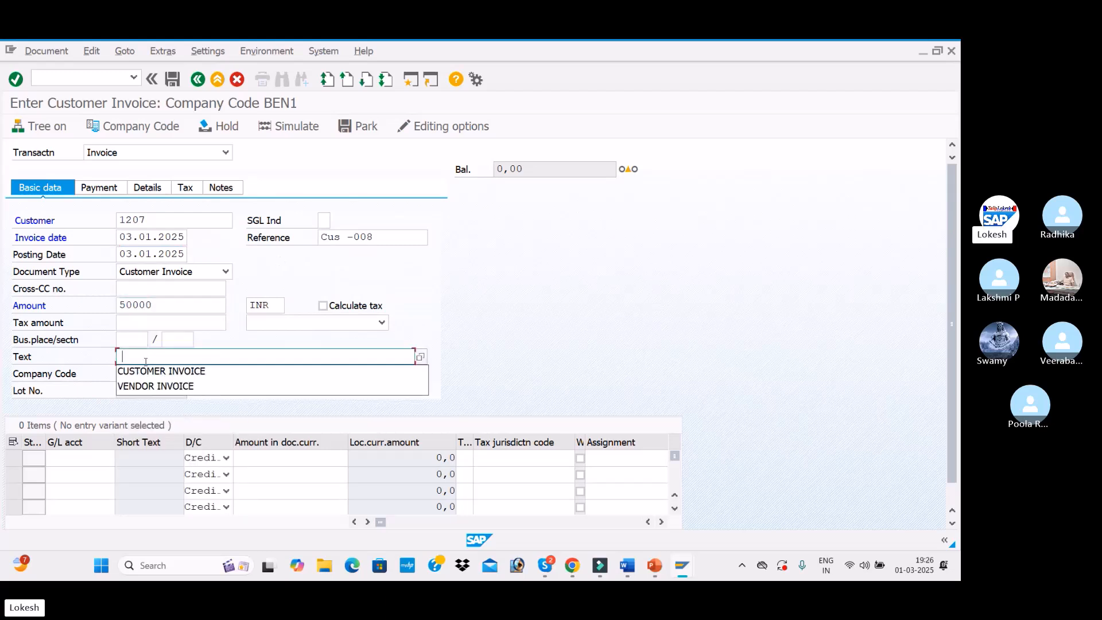
pyautogui.click(144, 375)
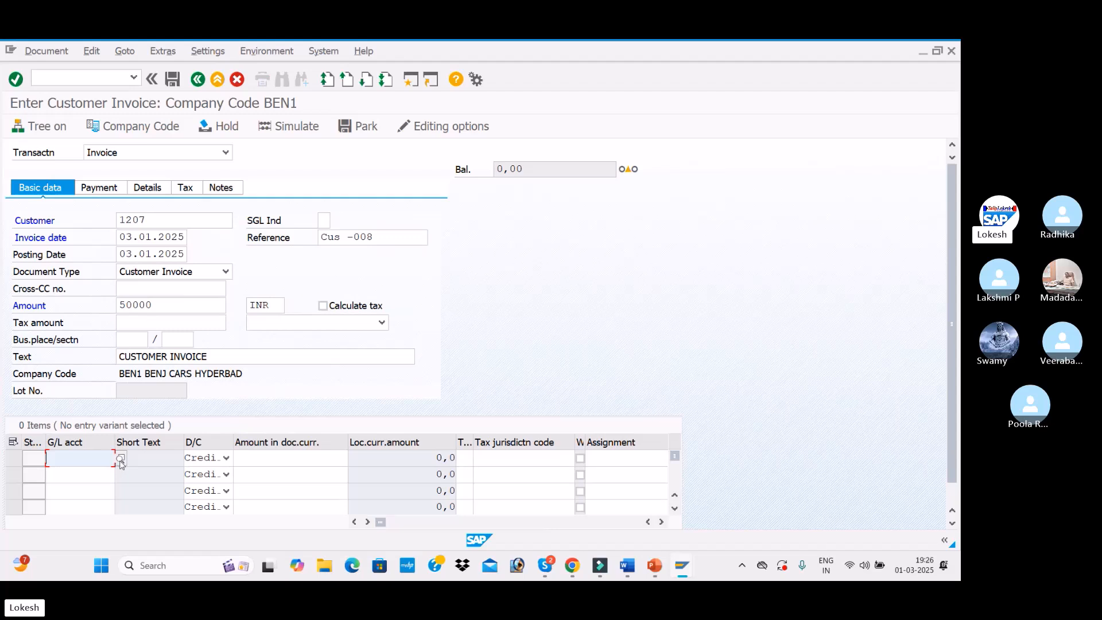
# Enter the Sales A/c G/L account as the first line item, with a credit amount of 50000.
pyautogui.click(120, 459)
pyautogui.press('Return')
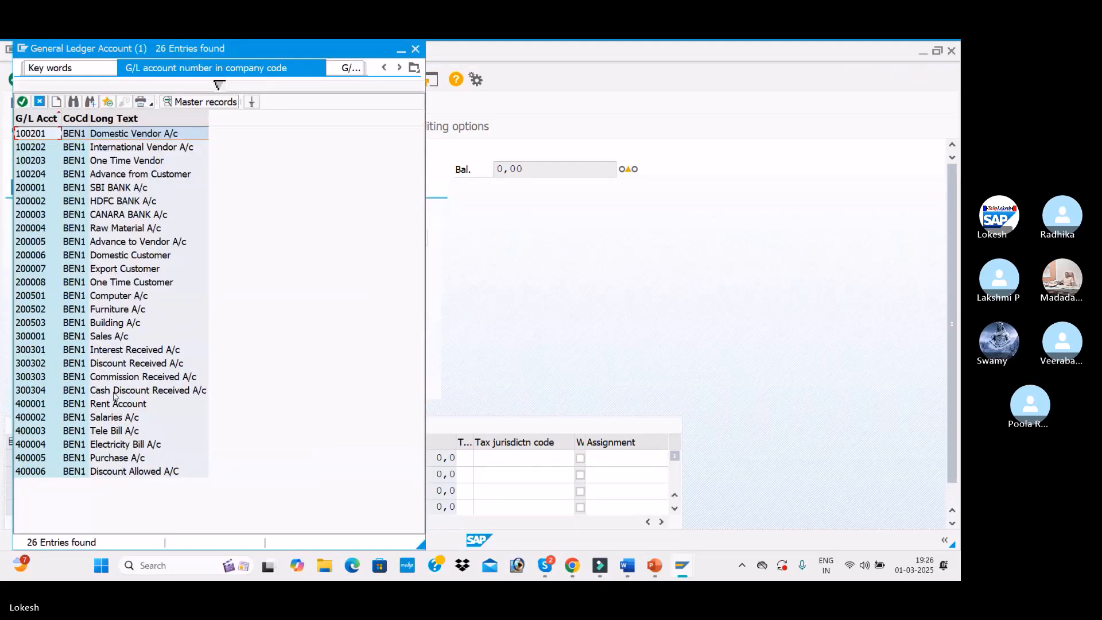
pyautogui.doubleClick(111, 335)
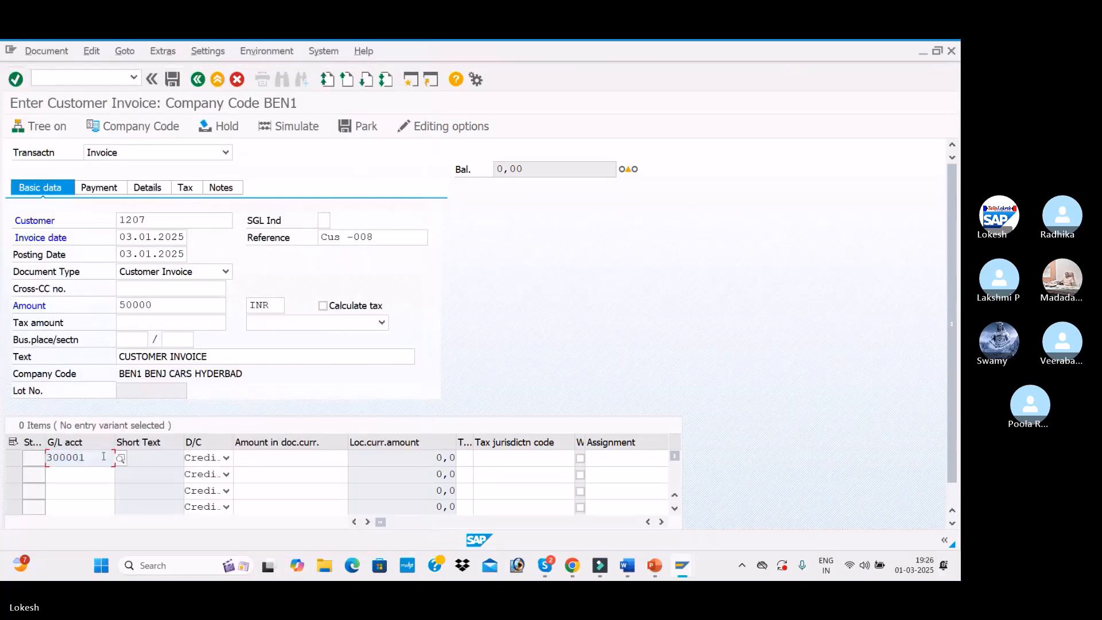
pyautogui.press('Tab')
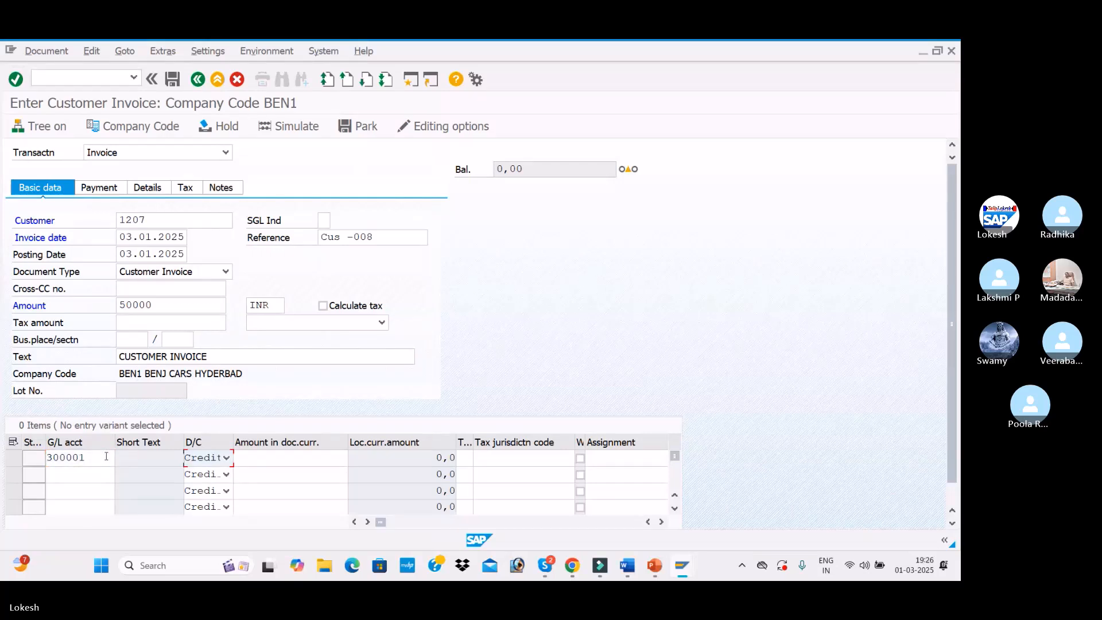
pyautogui.press('Tab')
pyautogui.click(325, 335)
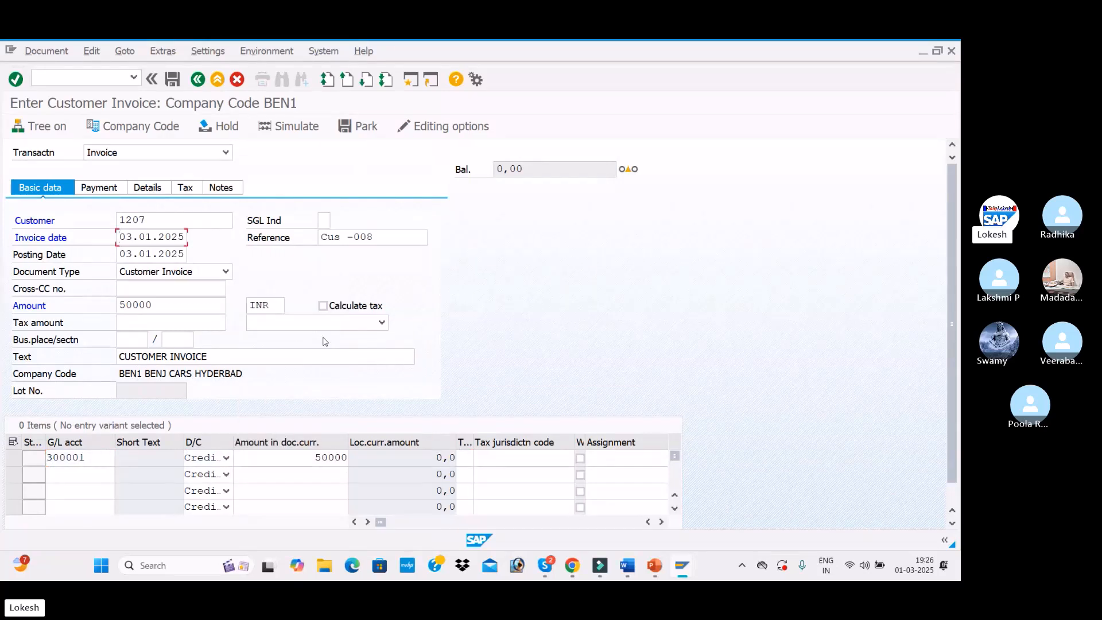
# Accept the posting date and due date warnings, then simulate and post the customer invoice.
pyautogui.press('Return')
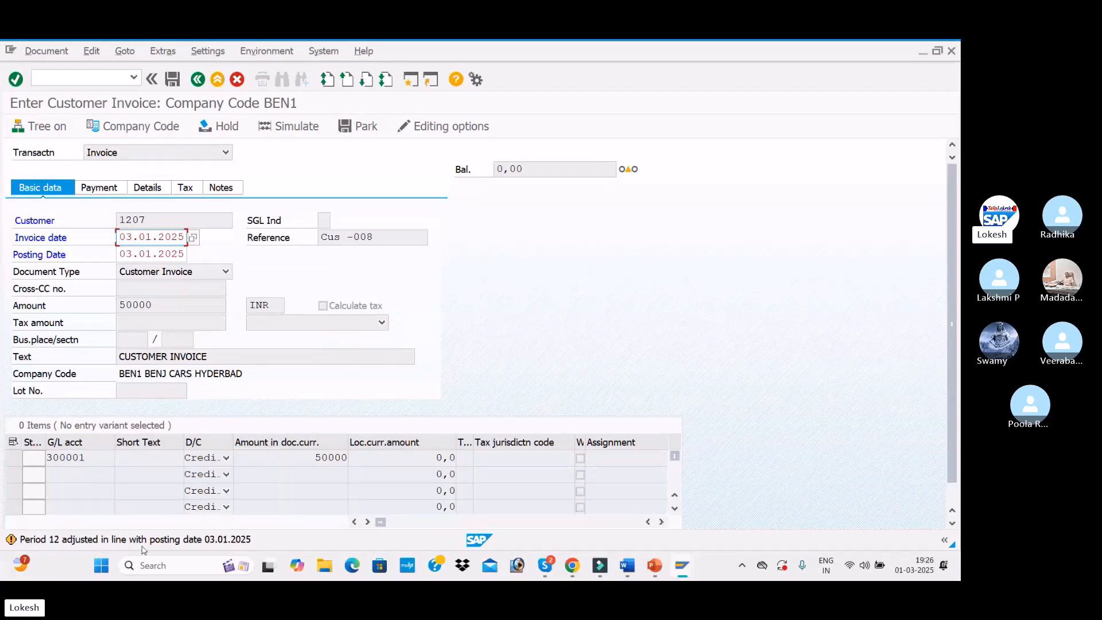
pyautogui.press('Return')
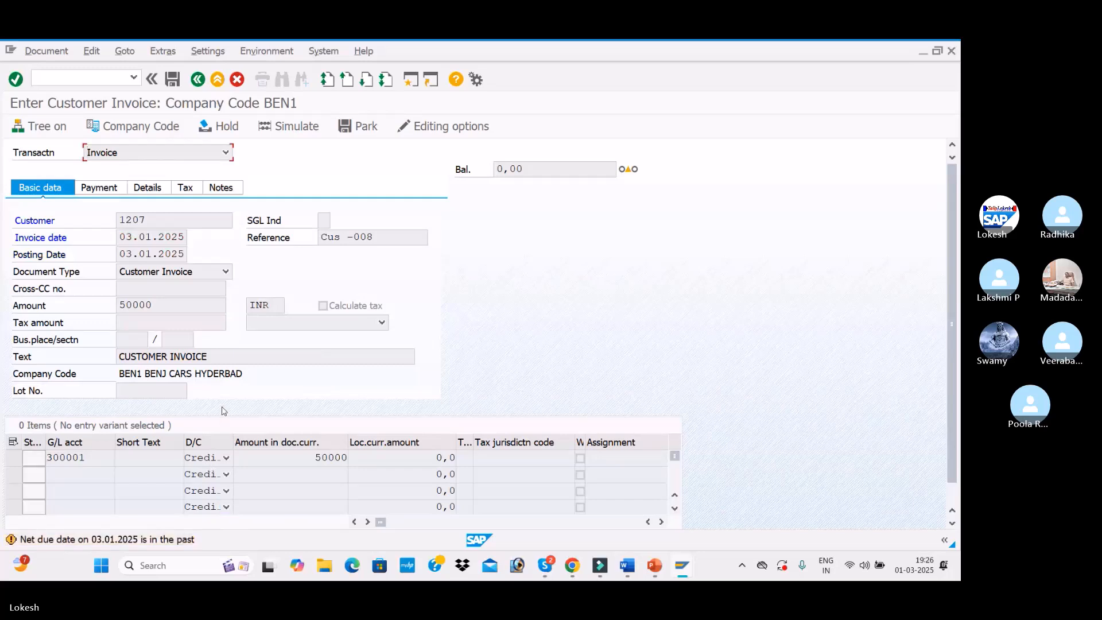
pyautogui.press('Return')
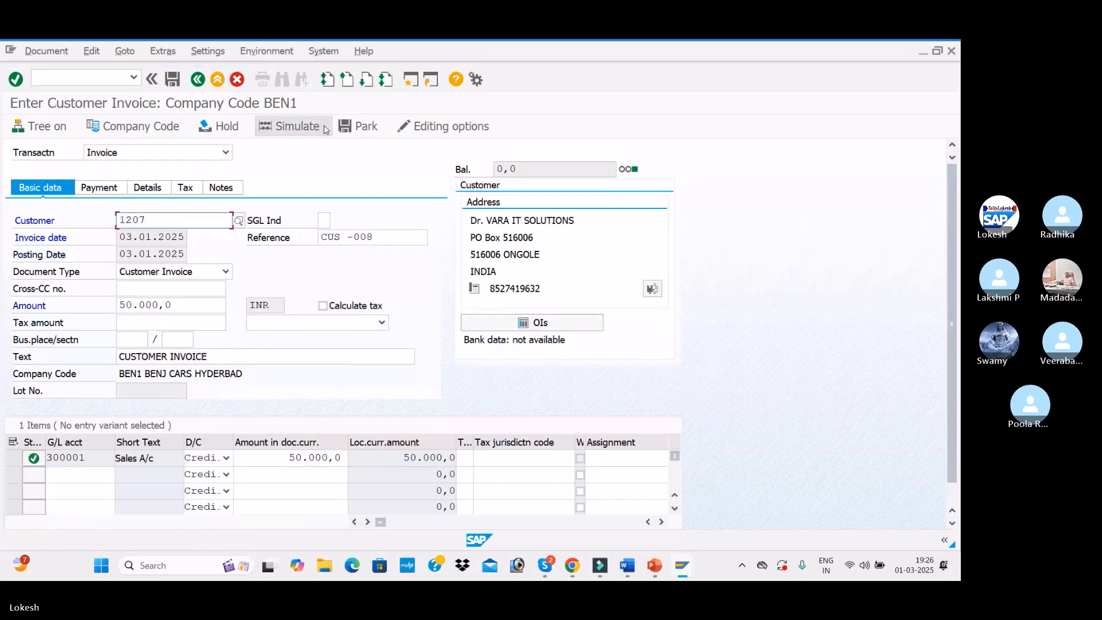
pyautogui.click(296, 135)
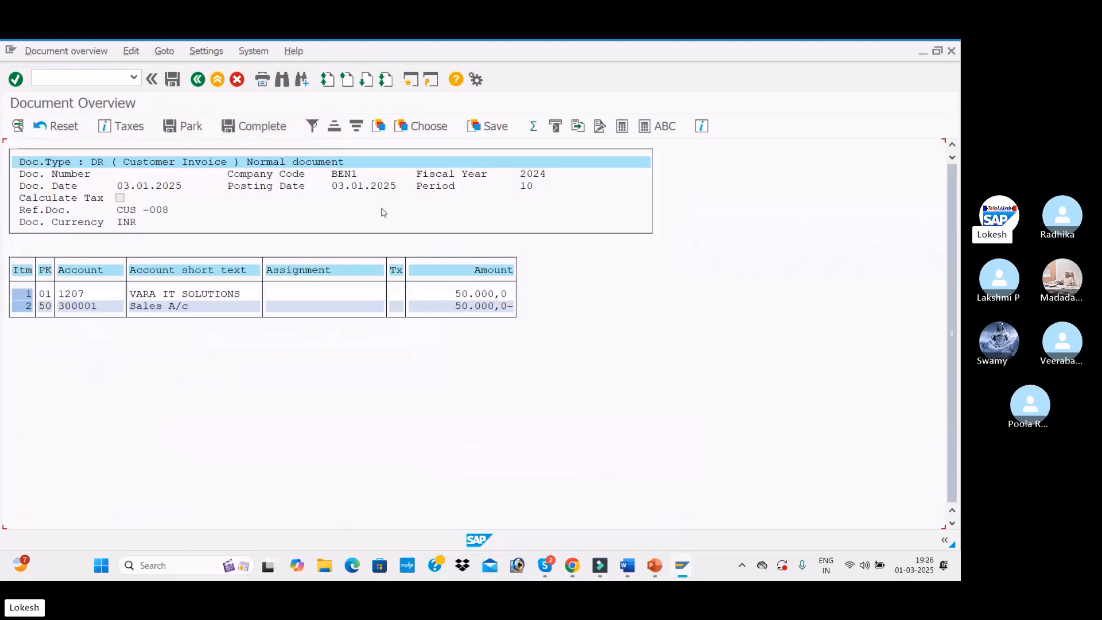
pyautogui.click(175, 81)
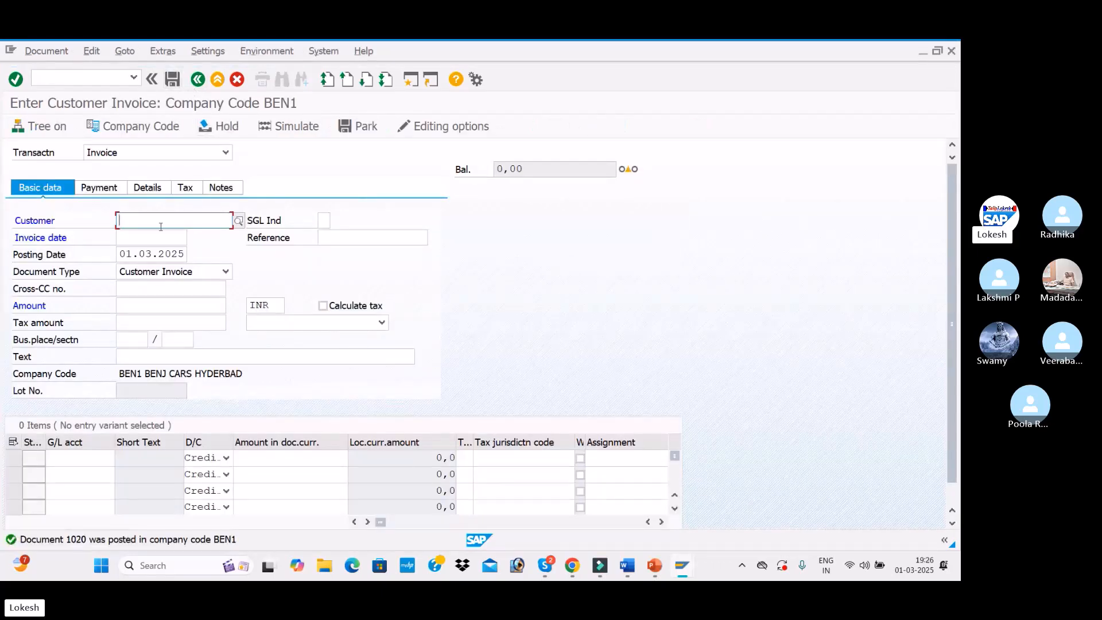
# Enter the customer number on the new customer invoice and set the invoice date to 02.01.2025.
pyautogui.click(154, 223)
pyautogui.click(131, 234)
pyautogui.click(150, 238)
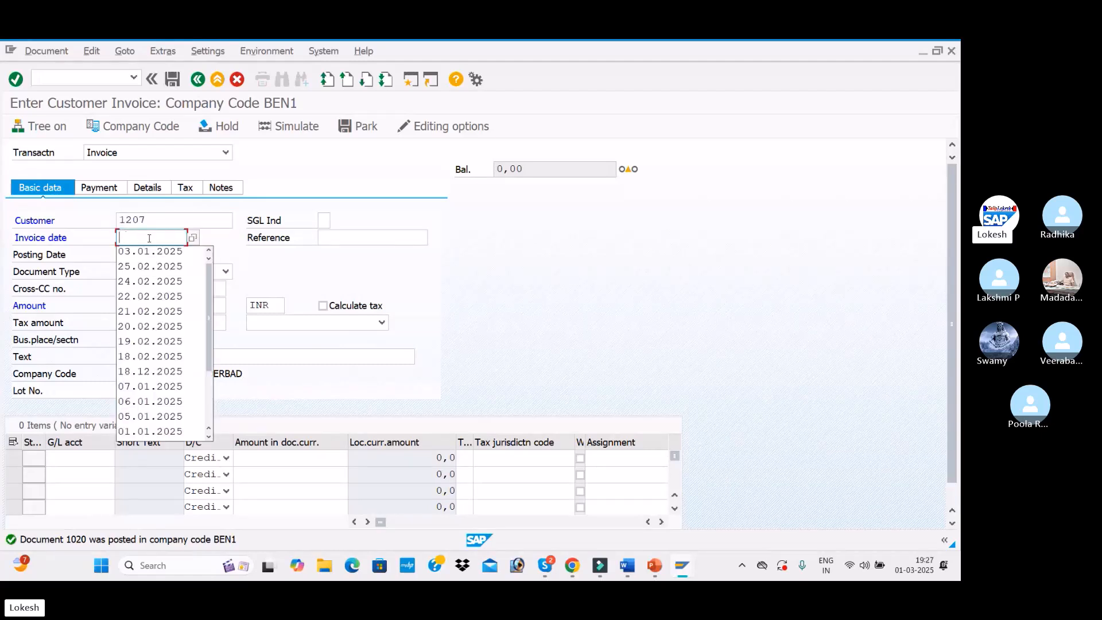
pyautogui.write('02.01.2025')
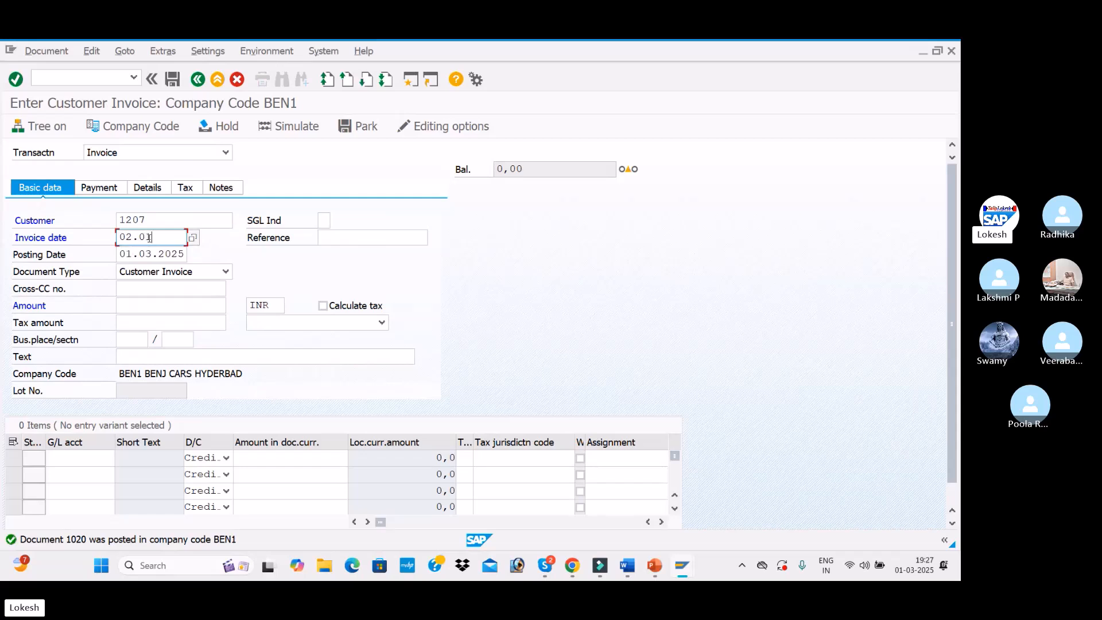
pyautogui.press('Tab')
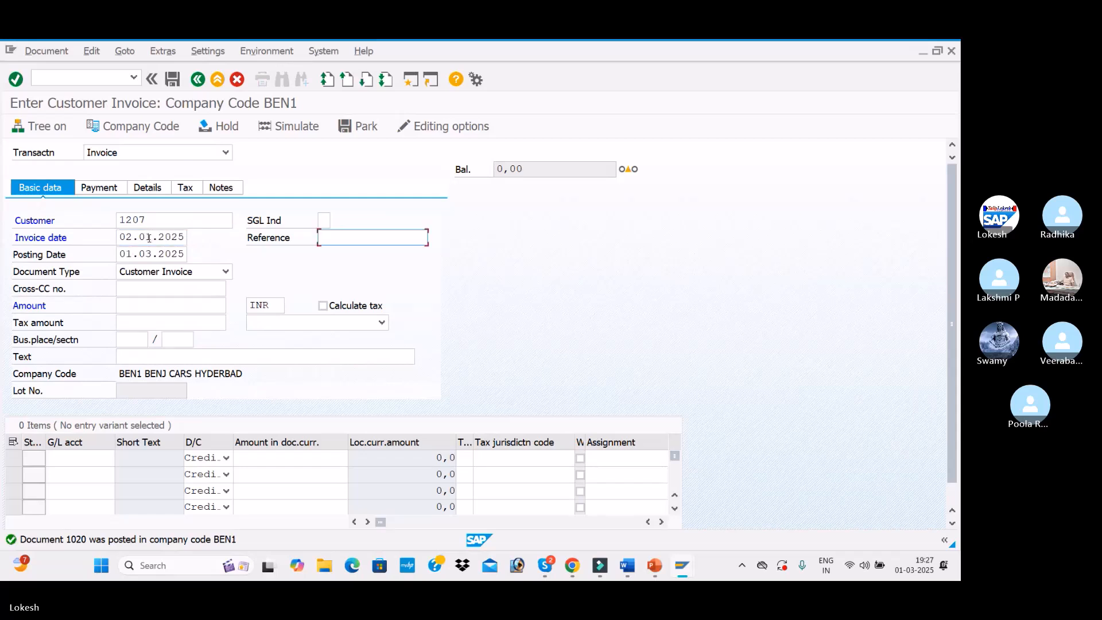
# Set the invoice reference to Cus -009 and the posting date to 02.01.2025.
pyautogui.press('Down')
pyautogui.press('Tab')
pyautogui.click(365, 238)
pyautogui.press('BackSpace')
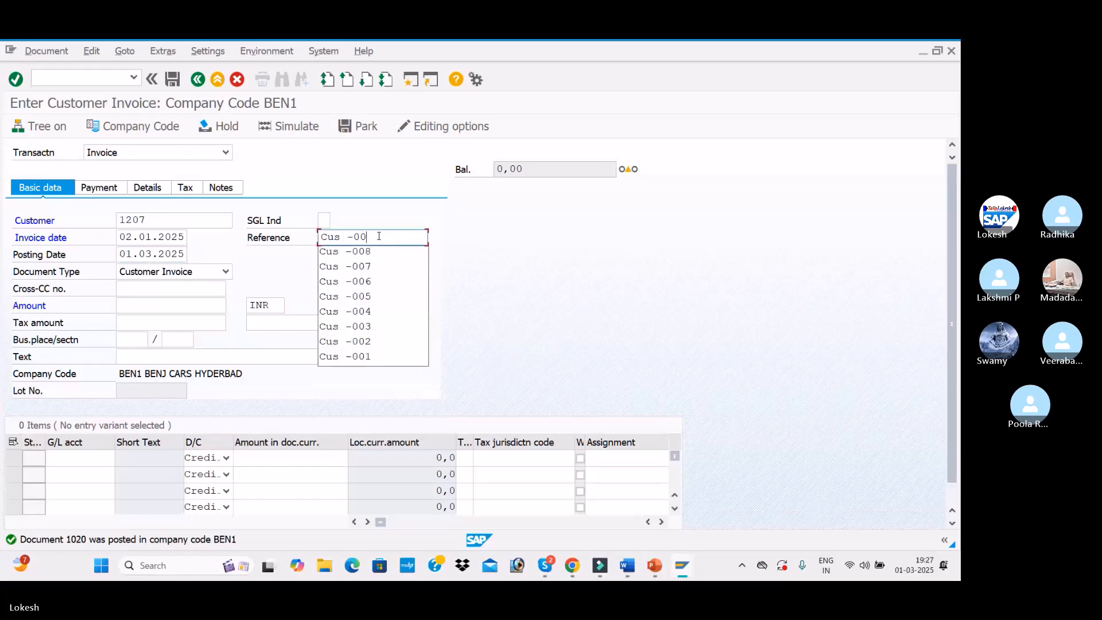
pyautogui.write('9')
pyautogui.click(121, 258)
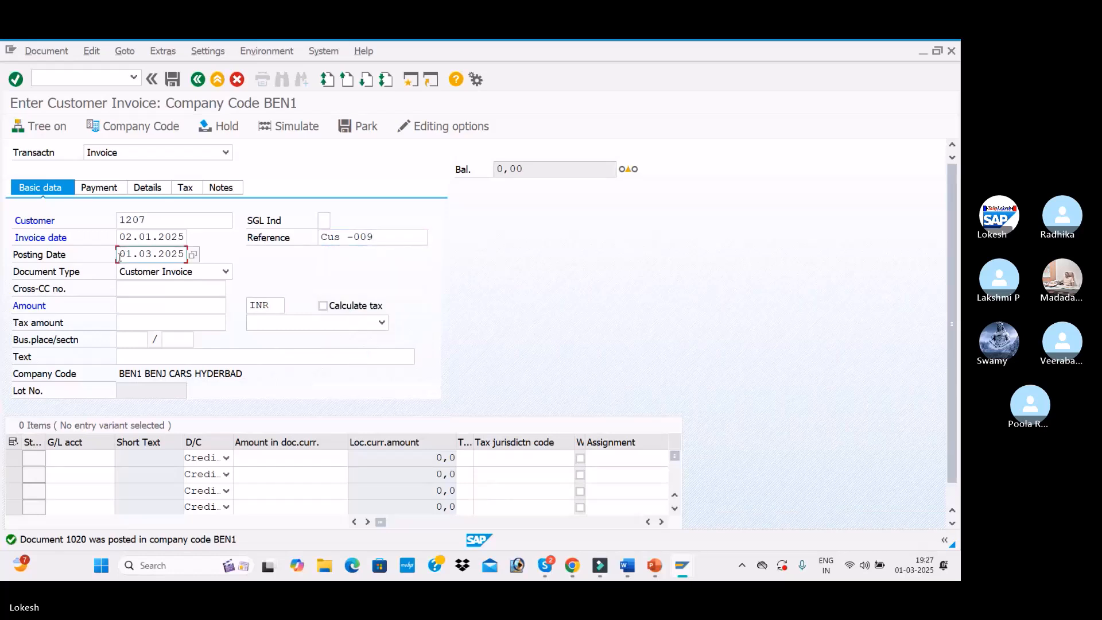
pyautogui.write('2')
pyautogui.press('Tab')
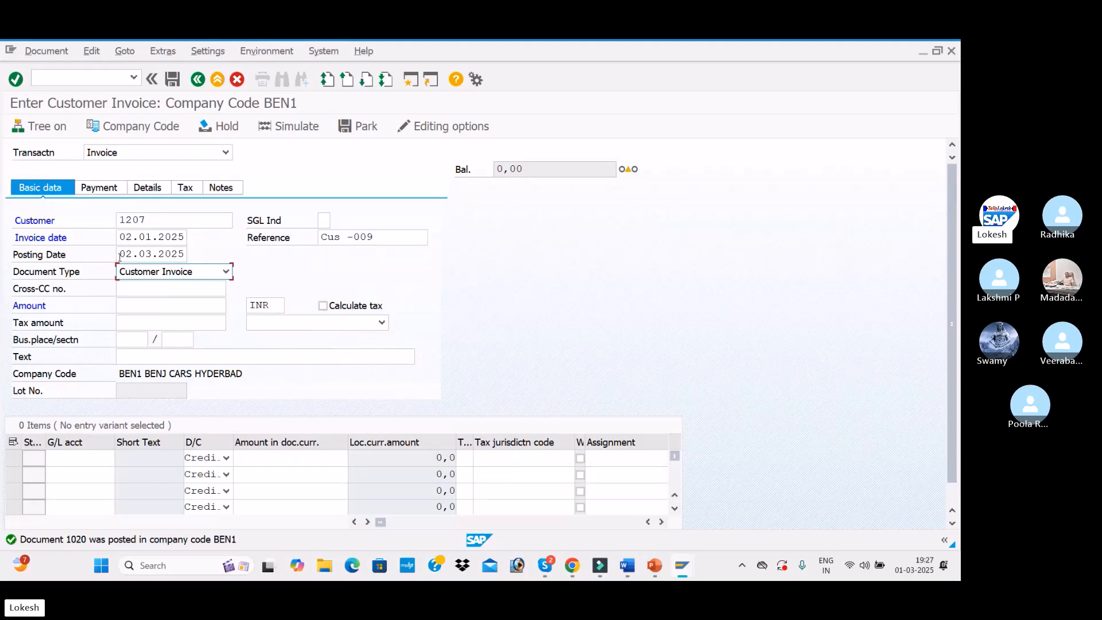
pyautogui.click(121, 254)
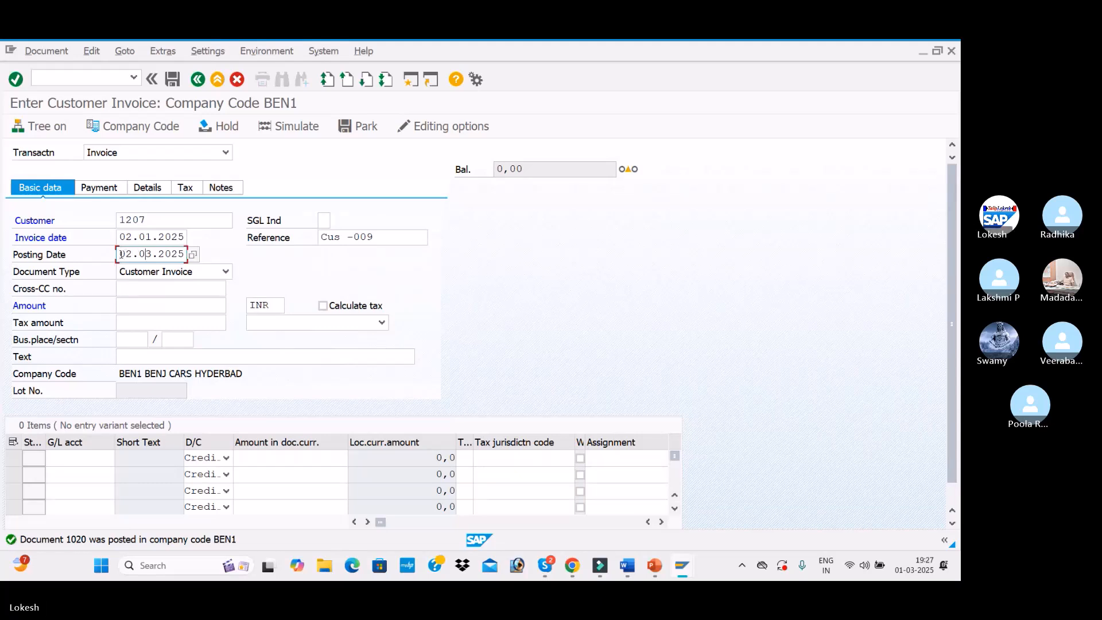
# Set the invoice amount to 10000 INR and the text to CUSTOMER INVOICE.
pyautogui.click(125, 306)
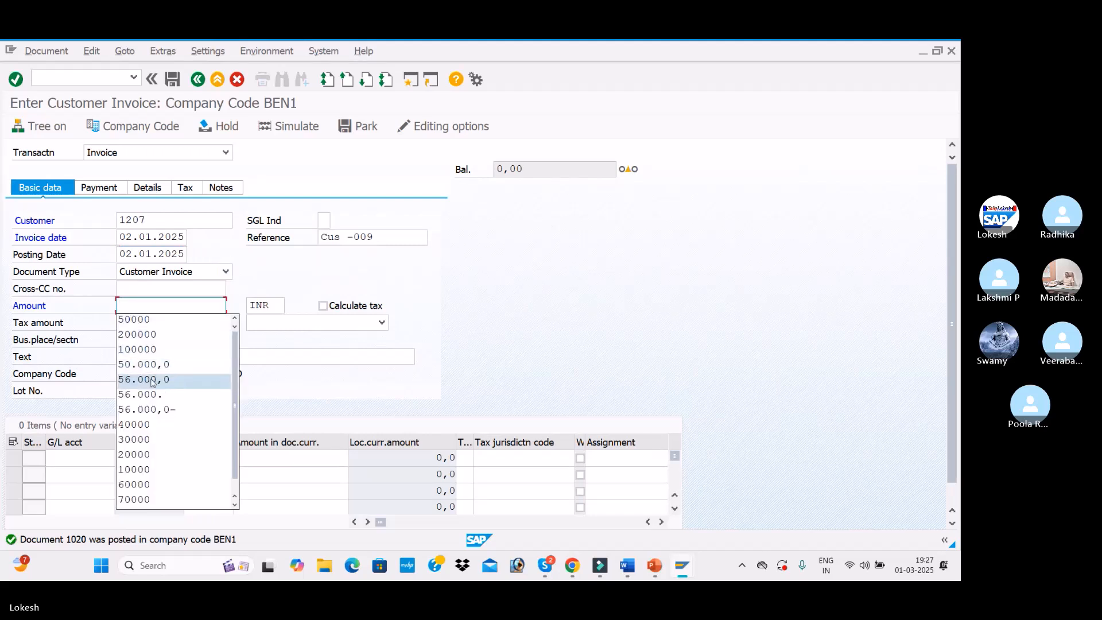
pyautogui.click(159, 469)
pyautogui.click(156, 357)
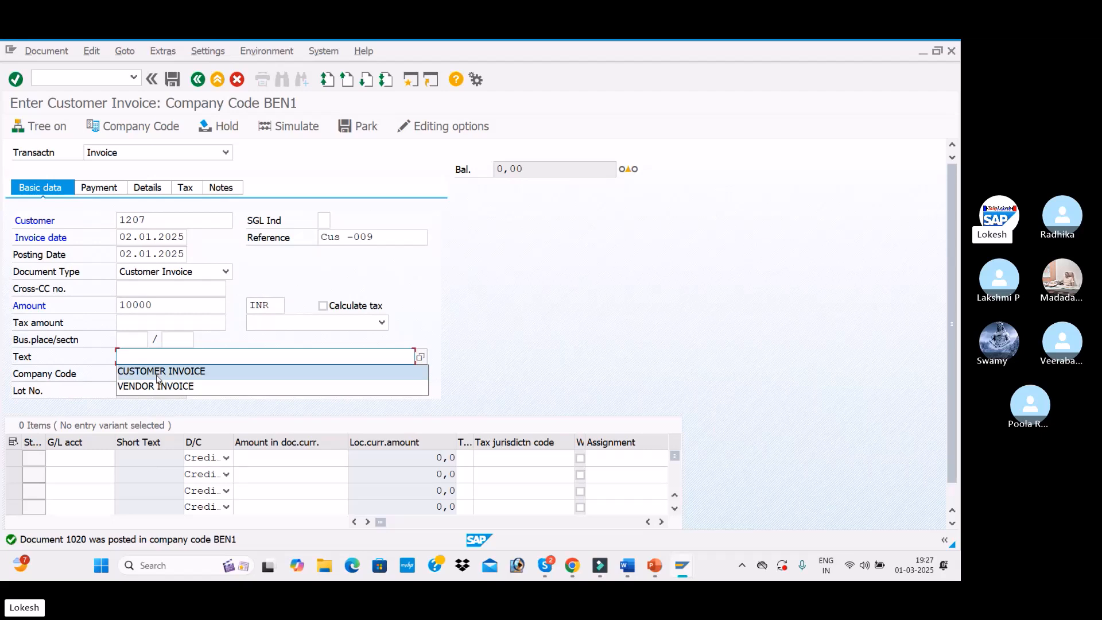
pyautogui.click(157, 371)
# Enter the Sales A/c G/L account as the first line item, with a credit amount of 10000.
pyautogui.click(80, 457)
pyautogui.press('Escape')
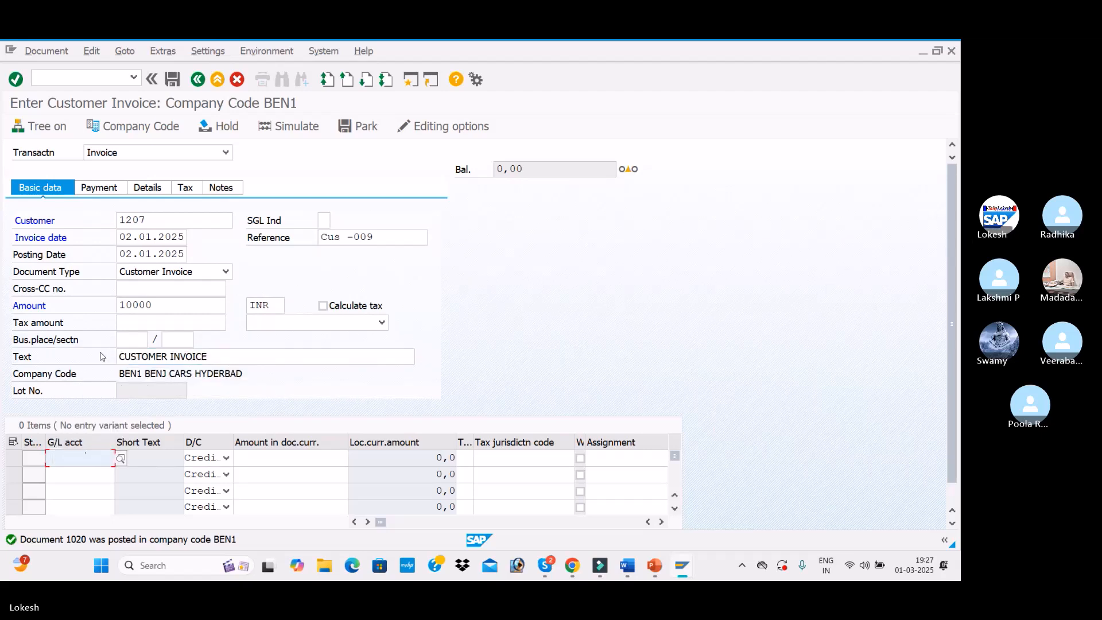
pyautogui.press('Tab')
pyautogui.press('Tab')
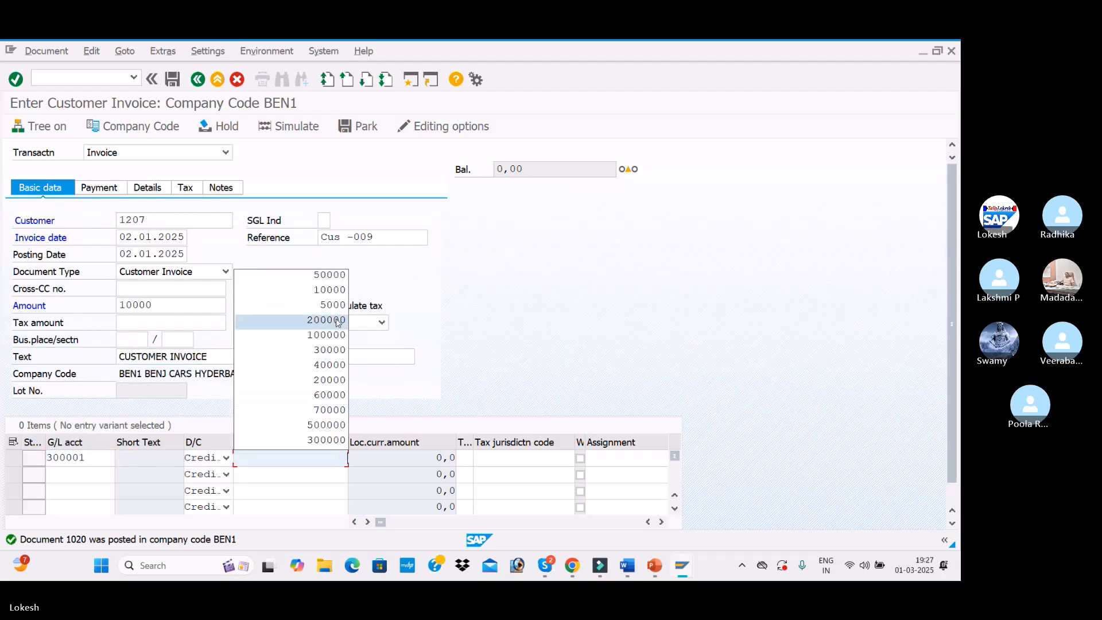
pyautogui.click(335, 291)
# Accept the date warnings for the 10000 INR invoice, then simulate and post it.
pyautogui.press('Return')
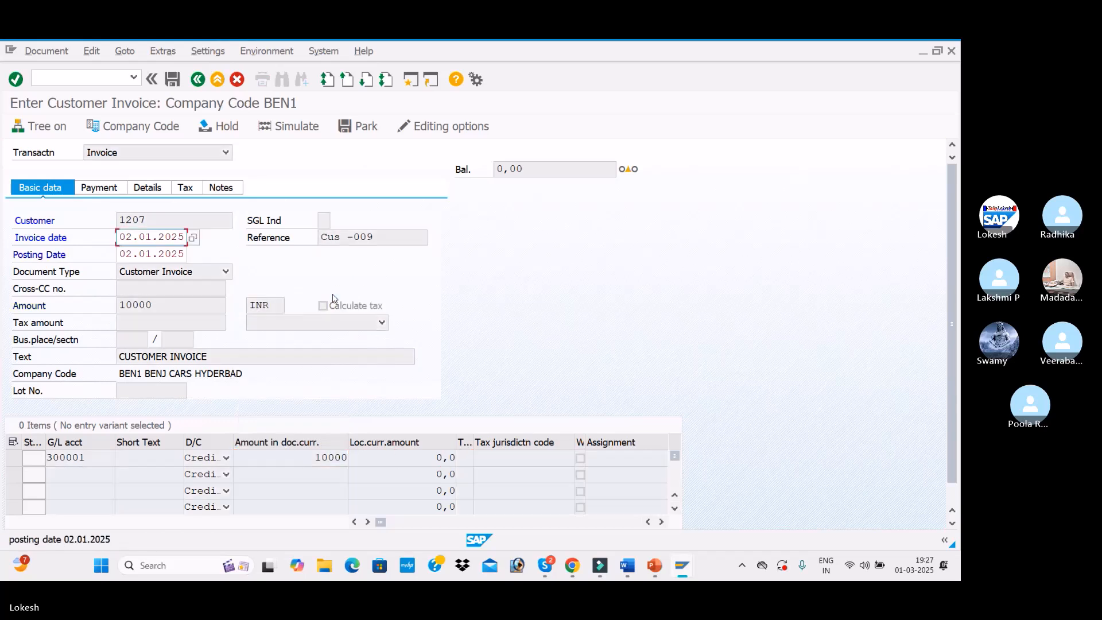
pyautogui.press('Return')
pyautogui.press('Return')
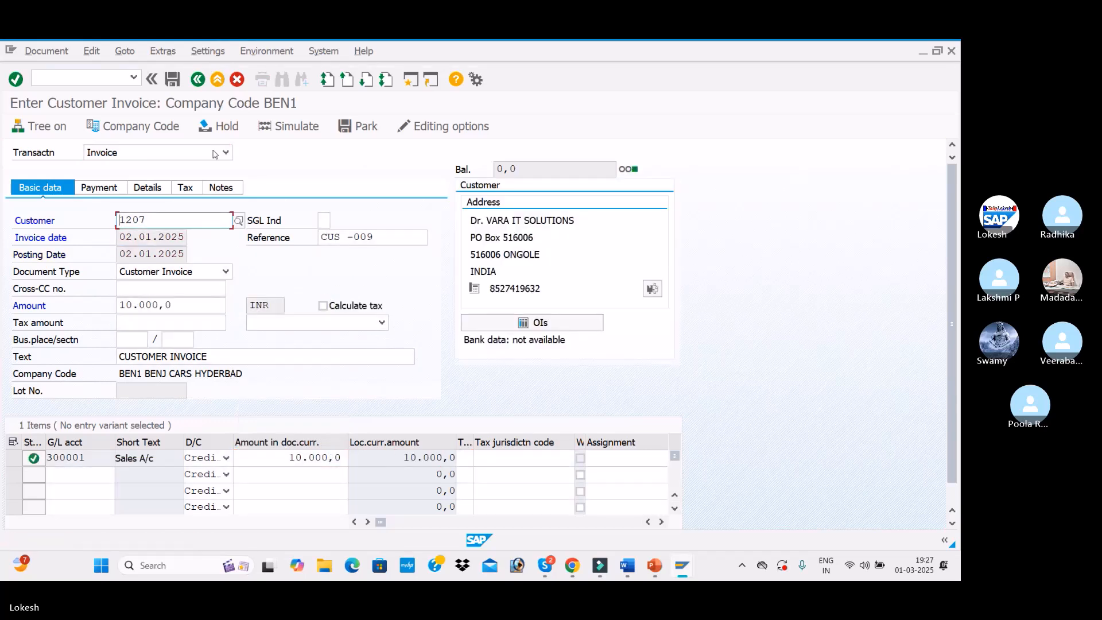
pyautogui.click(288, 126)
pyautogui.click(172, 85)
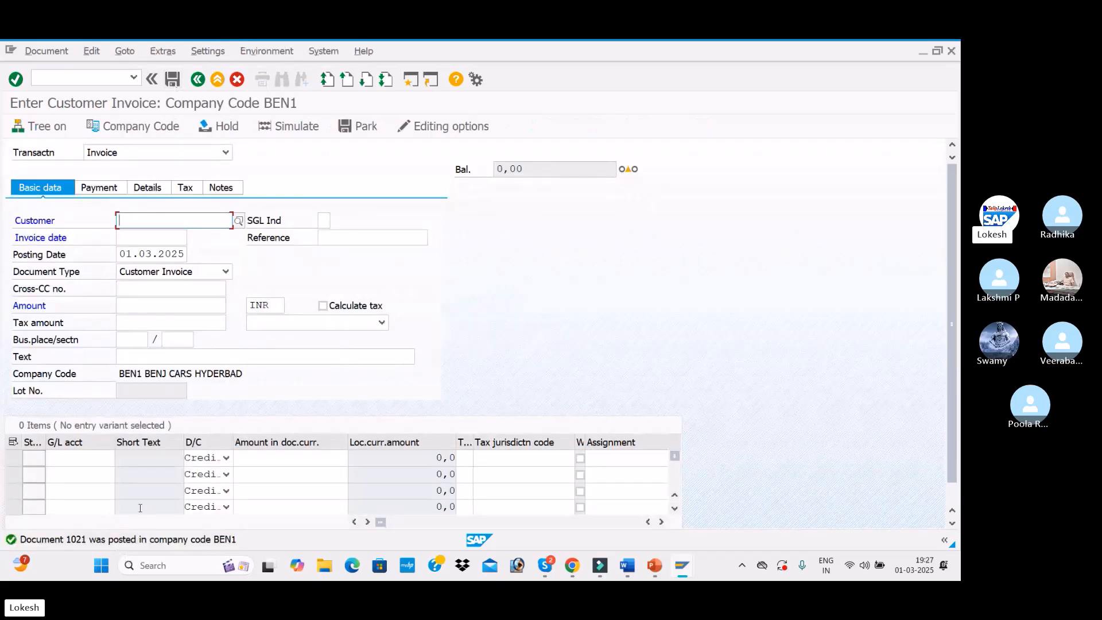
pyautogui.write('1207')
pyautogui.hotkey('alt', 'Tab')
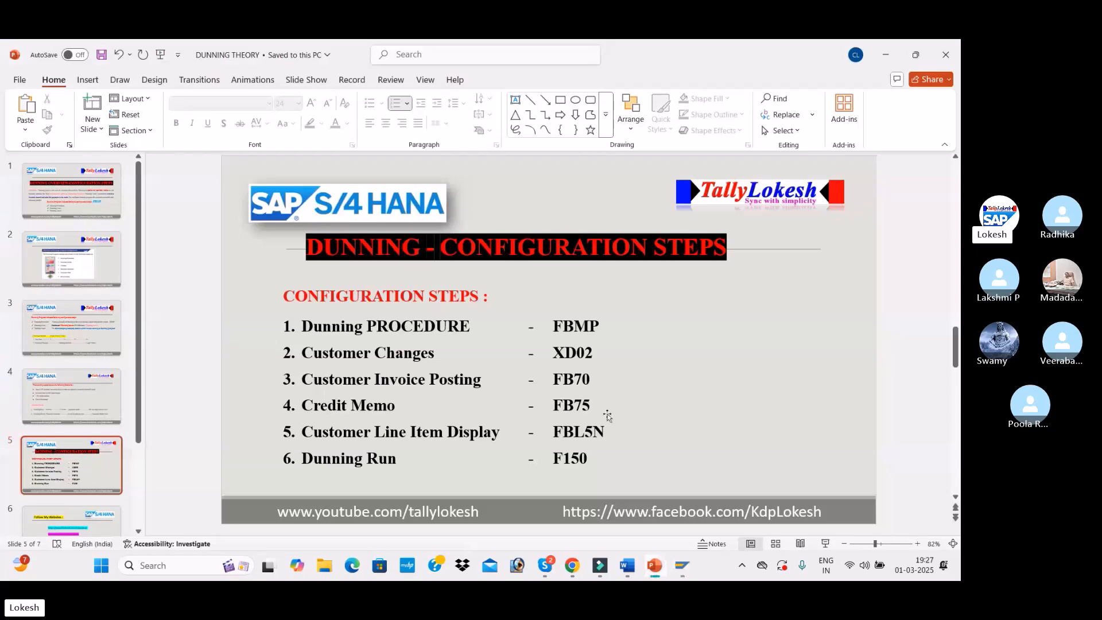
pyautogui.hotkey('alt', 'Tab')
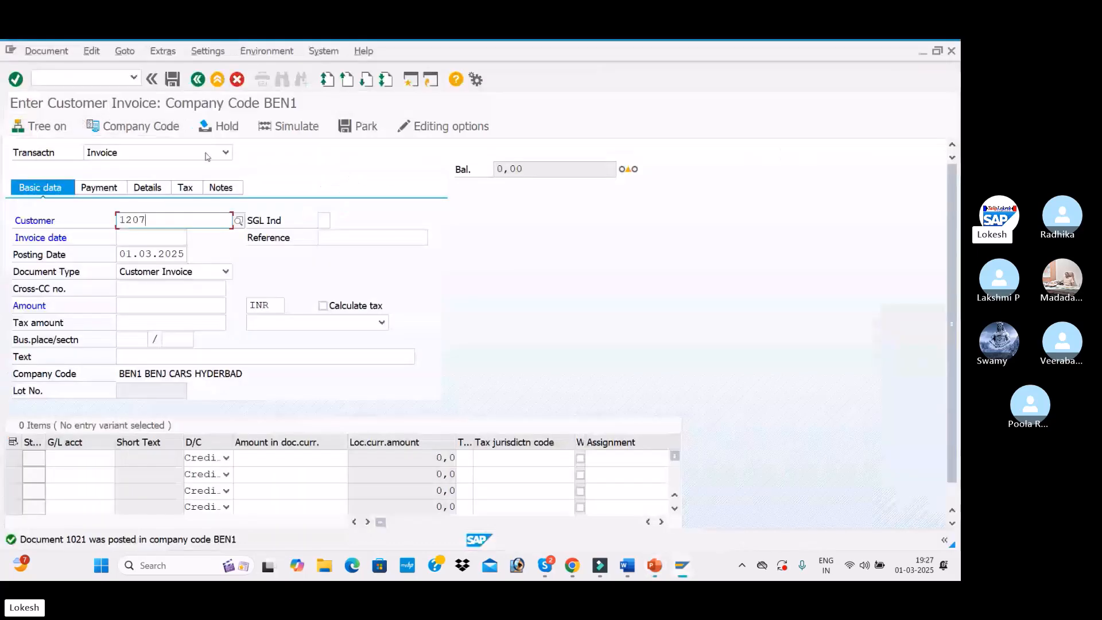
pyautogui.click(224, 152)
pyautogui.click(318, 188)
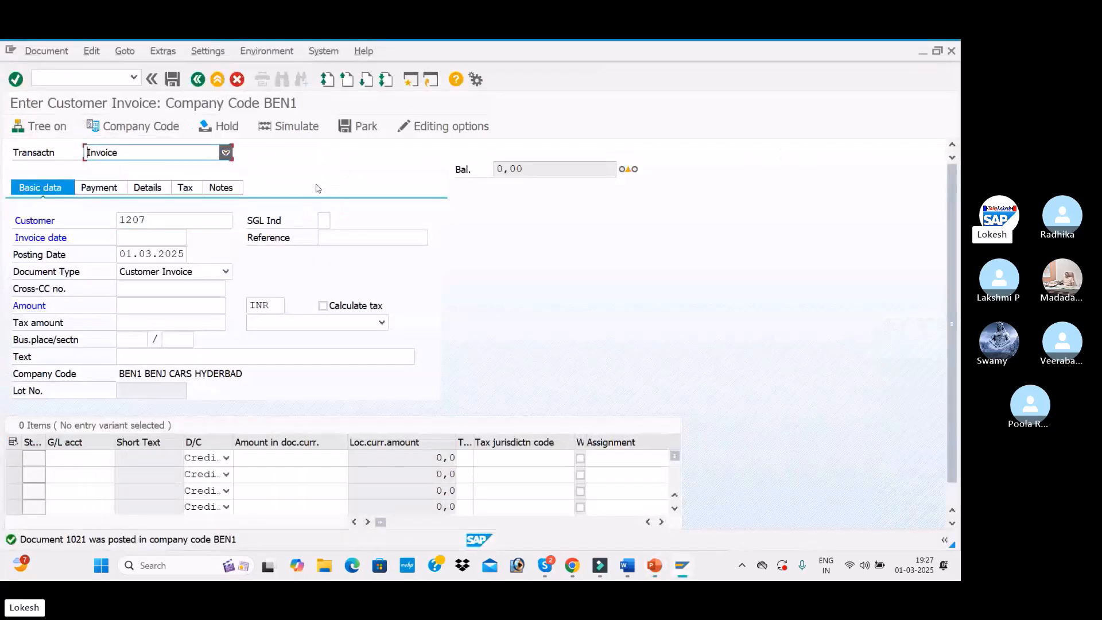
# Check the configuration steps slide and open transaction FB75 to enter a customer credit memo.
pyautogui.click(95, 80)
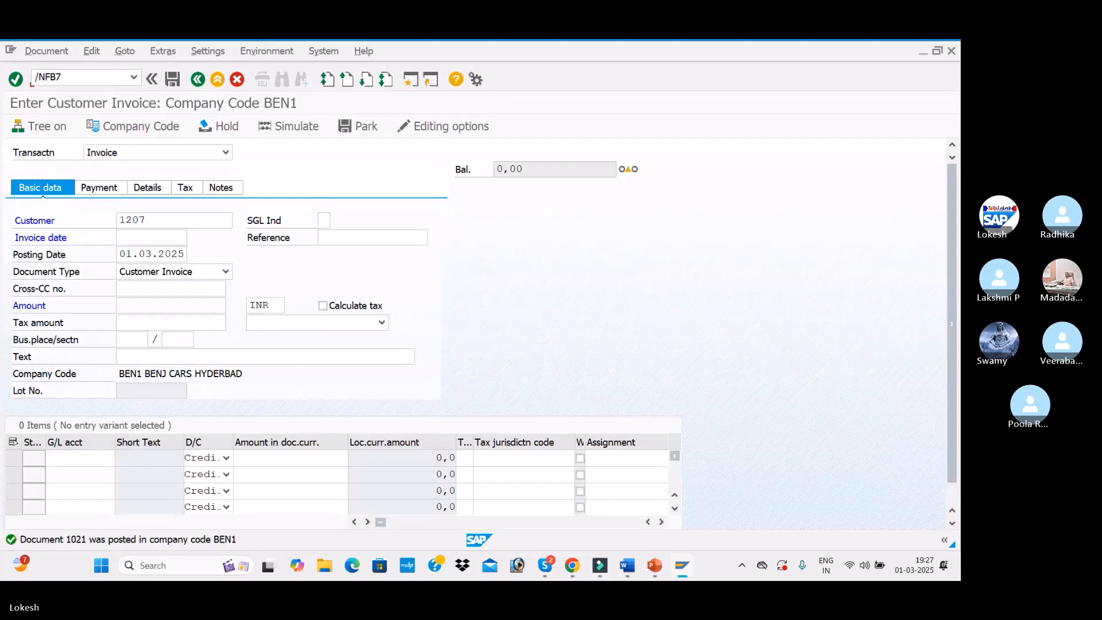
pyautogui.hotkey('alt', 'Tab')
pyautogui.hotkey('alt', 'Tab')
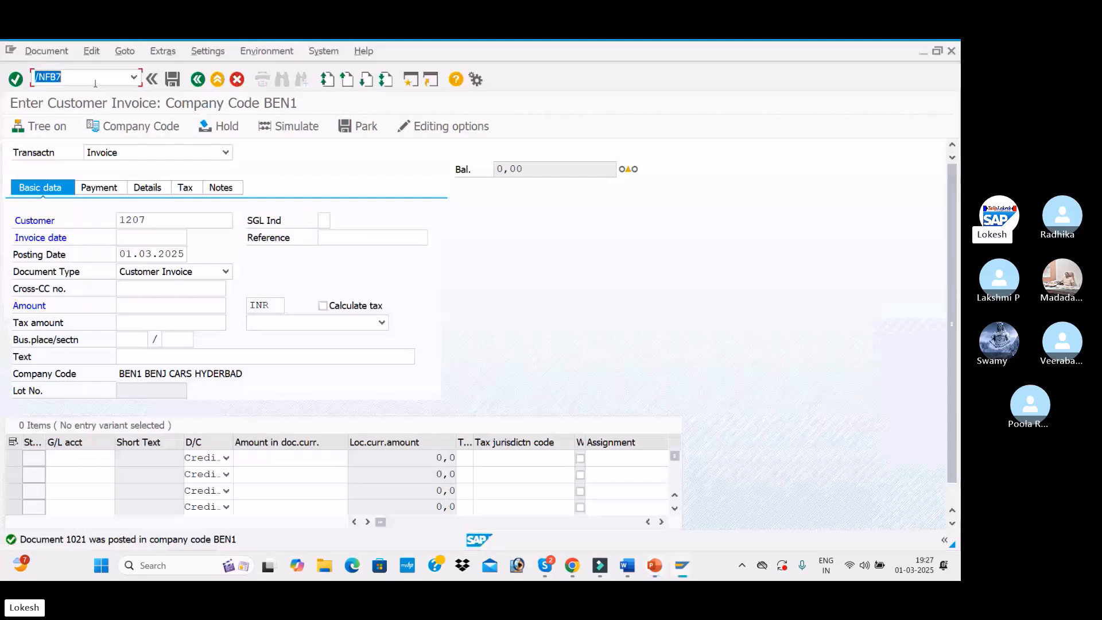
pyautogui.click(95, 83)
pyautogui.press('Return')
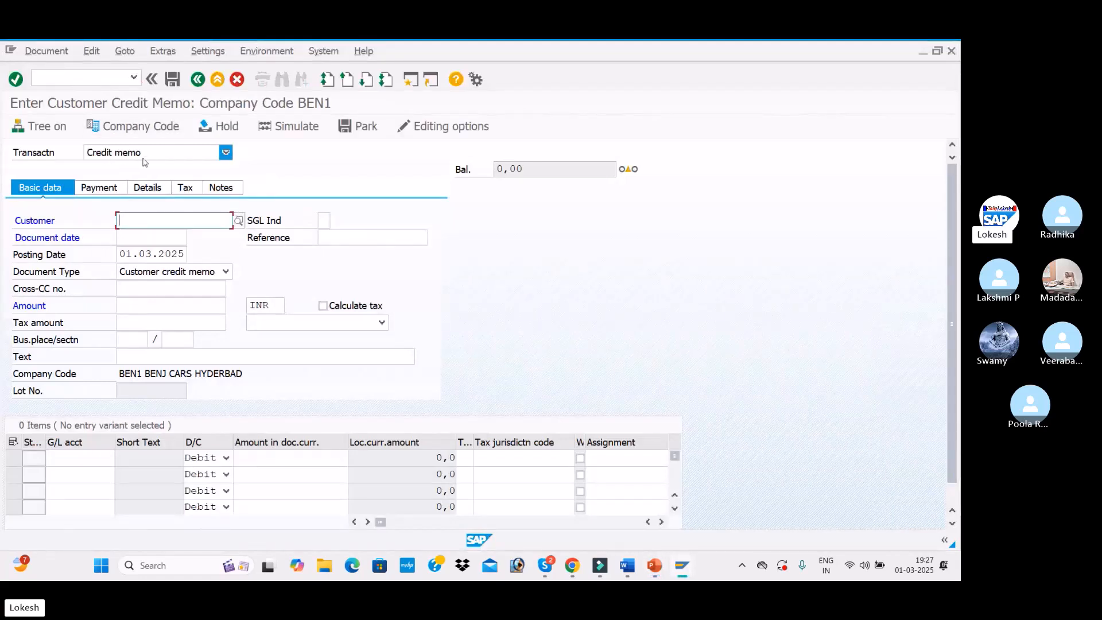
# Enter the customer number, set the document and posting dates to 04.01.2025, and set the reference to Cus -010.
pyautogui.click(166, 239)
pyautogui.click(162, 241)
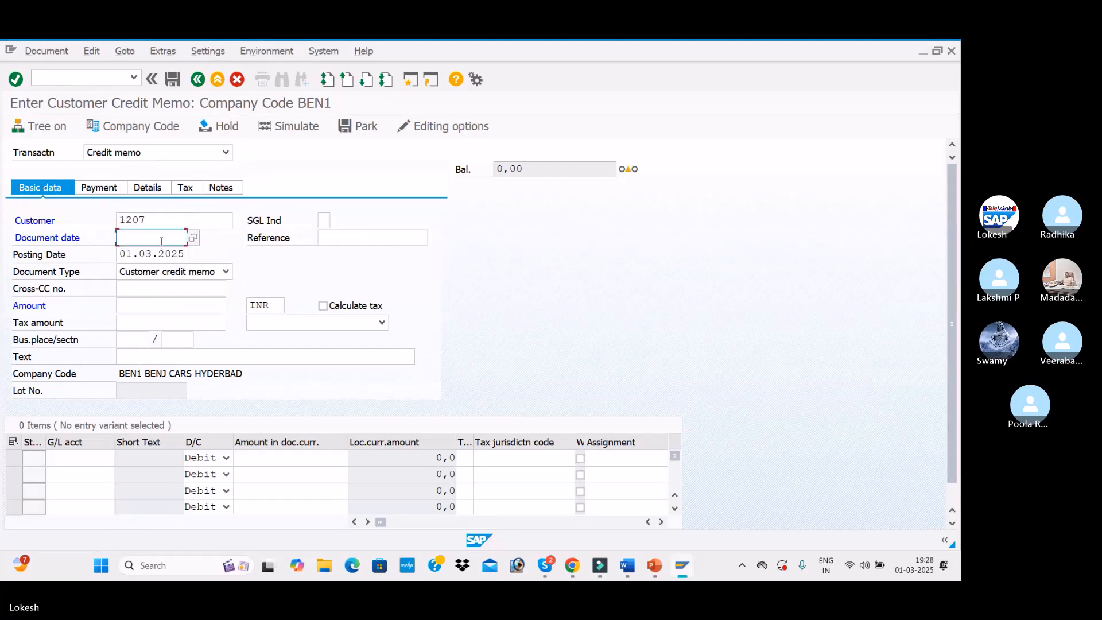
pyautogui.write('04.01.2025')
pyautogui.press('Tab')
pyautogui.press('Tab')
pyautogui.click(397, 243)
pyautogui.press('BackSpace')
pyautogui.press('BackSpace')
pyautogui.write('10')
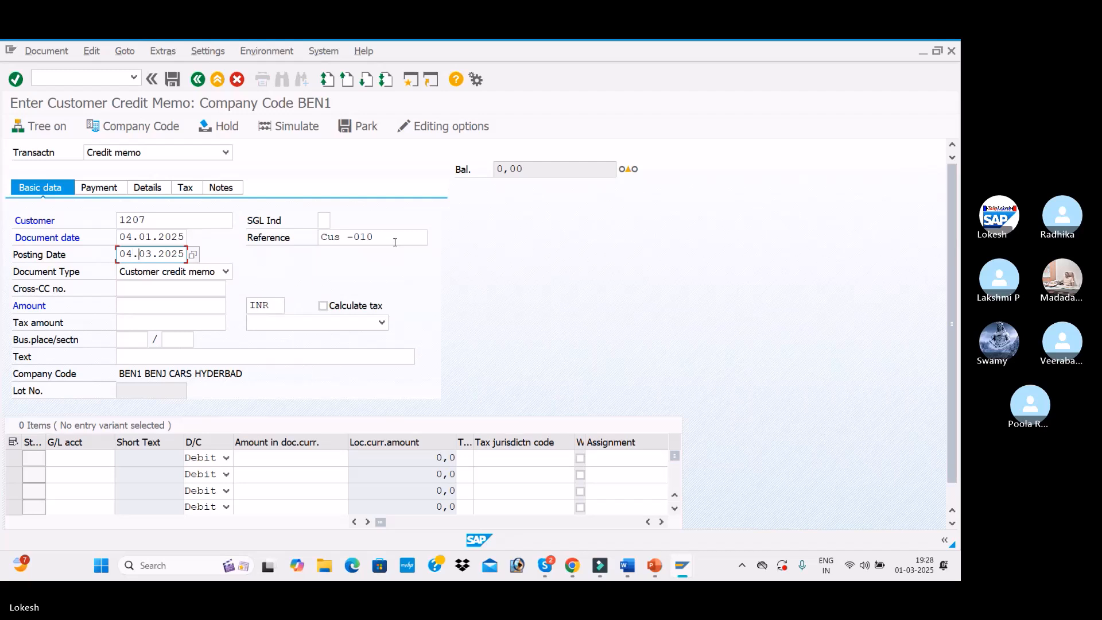
# Set the credit memo amount to 30000 INR and the text to CUSTOMER INVOICE.
pyautogui.click(168, 306)
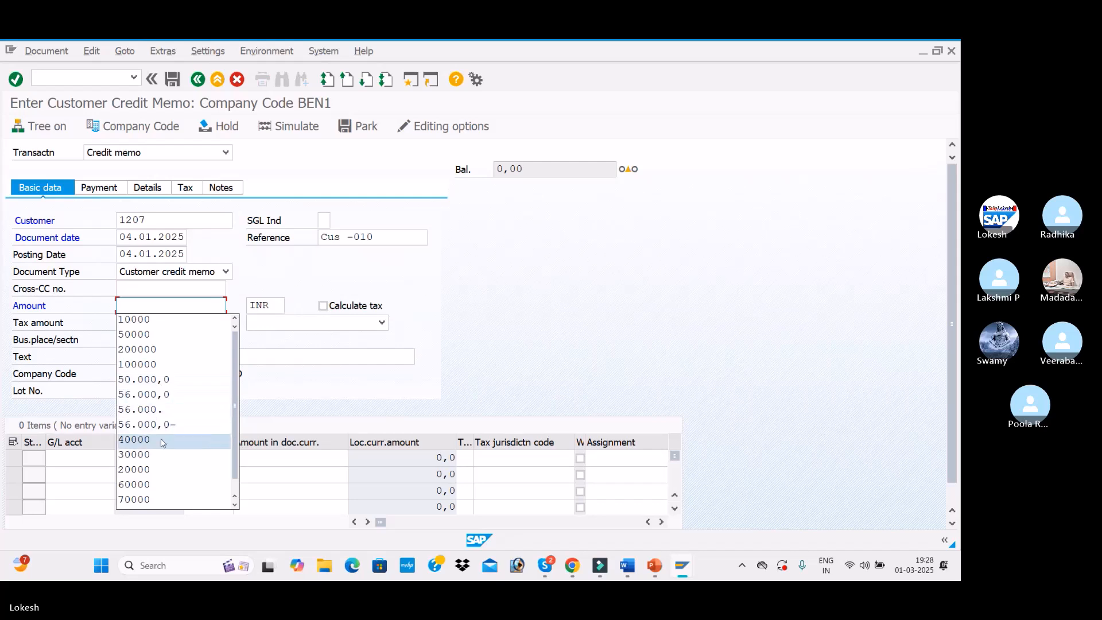
pyautogui.click(160, 455)
pyautogui.click(160, 358)
pyautogui.click(158, 376)
# Enter the Sales A/c G/L account as the credit memo's first line item, with a debit amount of 30000.
pyautogui.click(87, 458)
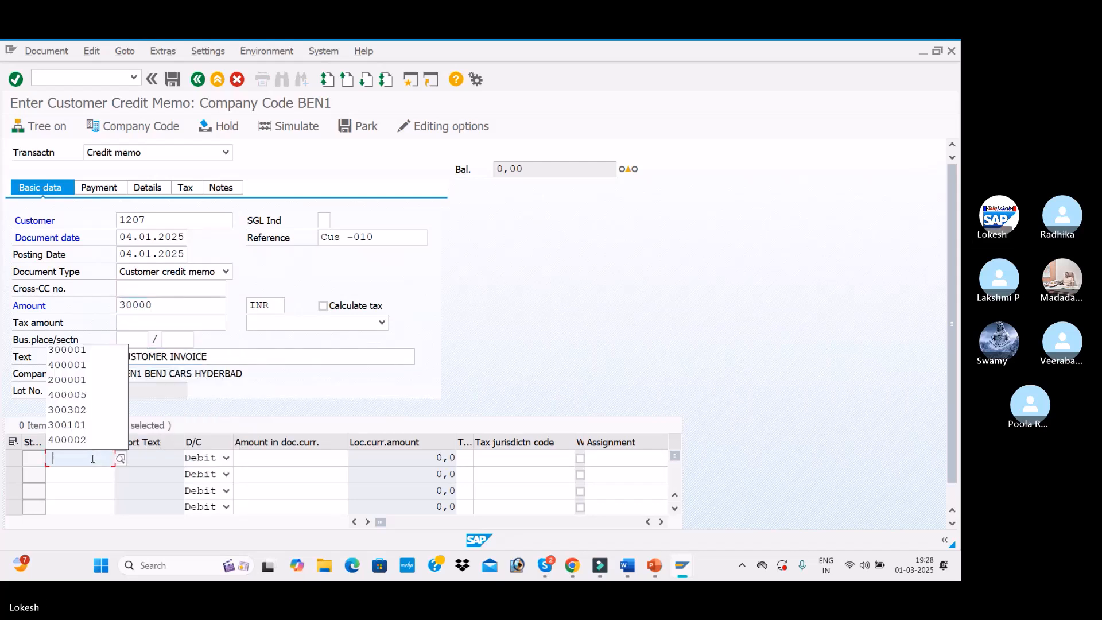
pyautogui.click(92, 352)
pyautogui.click(207, 459)
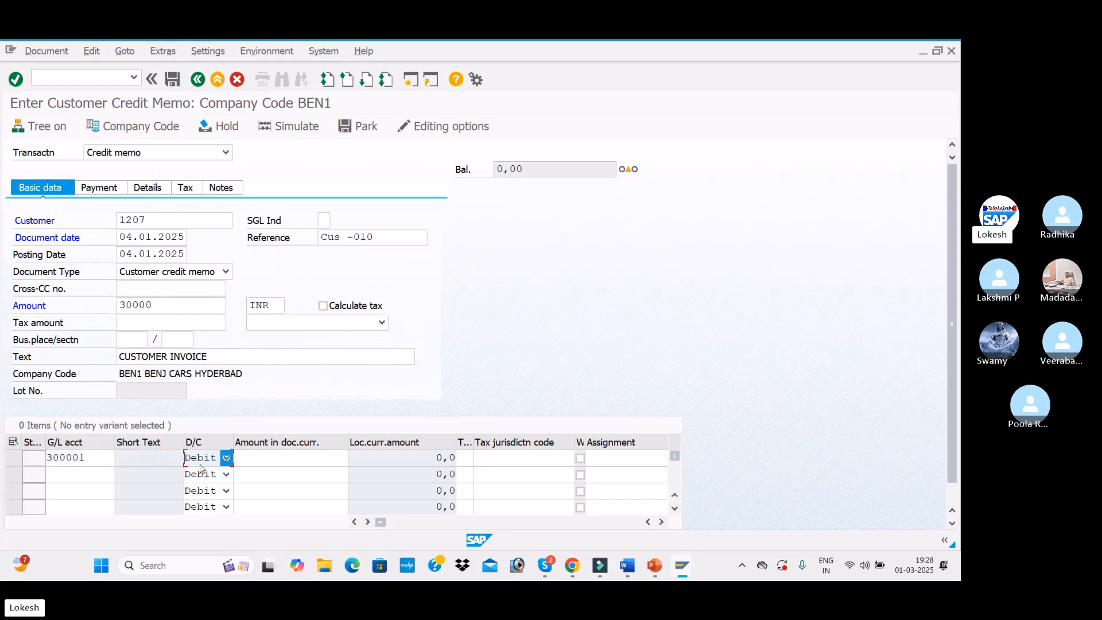
pyautogui.click(264, 463)
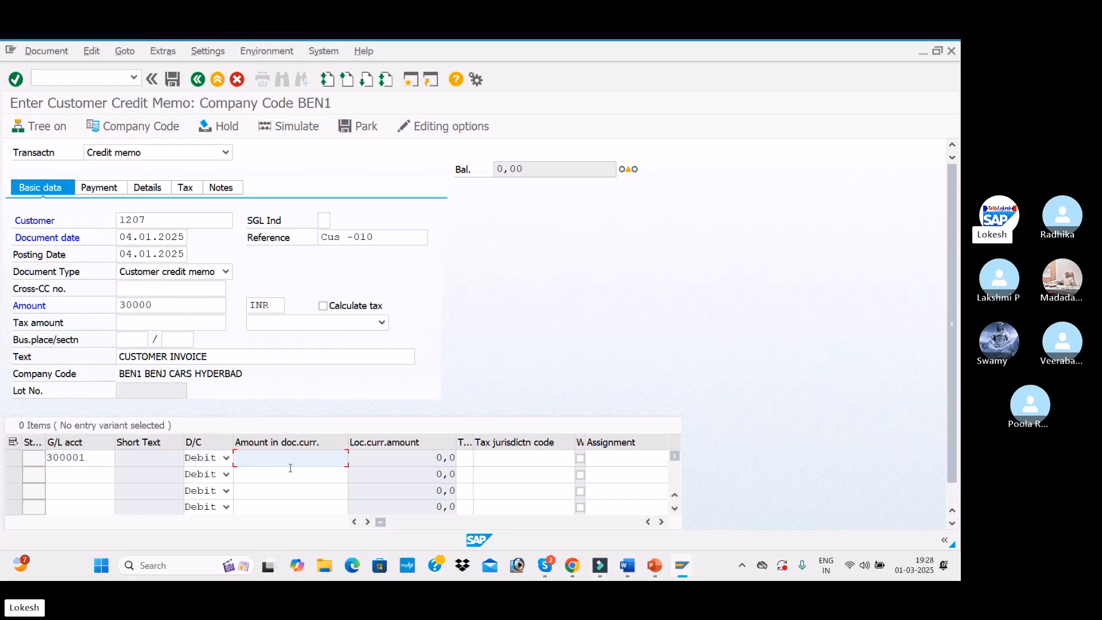
pyautogui.click(328, 352)
# Accept the due date warning, then simulate and post the 30000 INR customer credit memo.
pyautogui.press('Return')
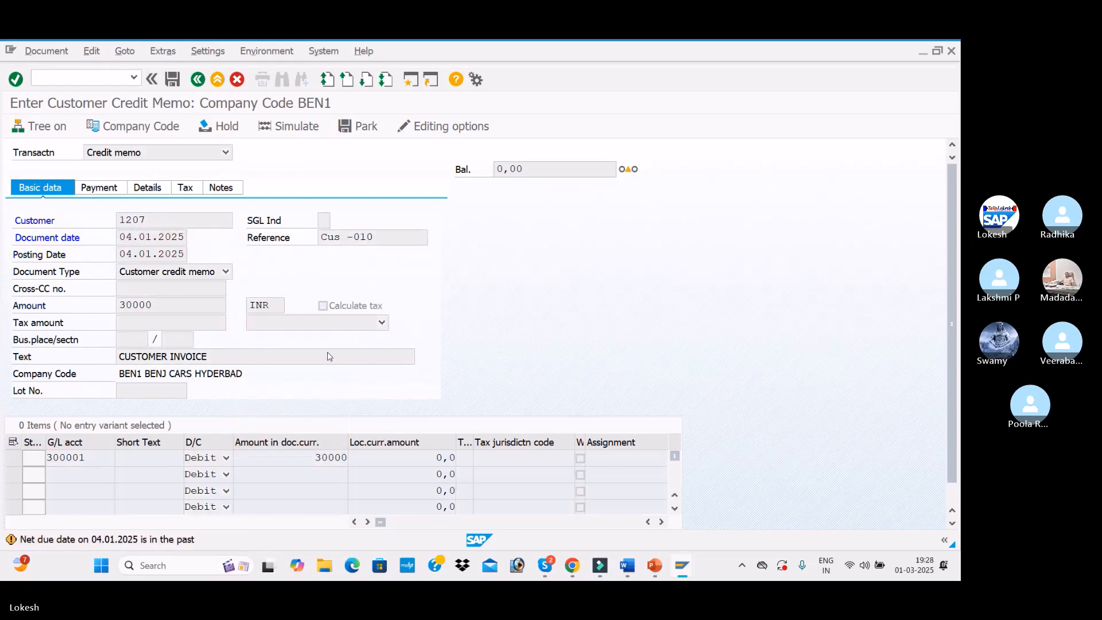
pyautogui.click(298, 127)
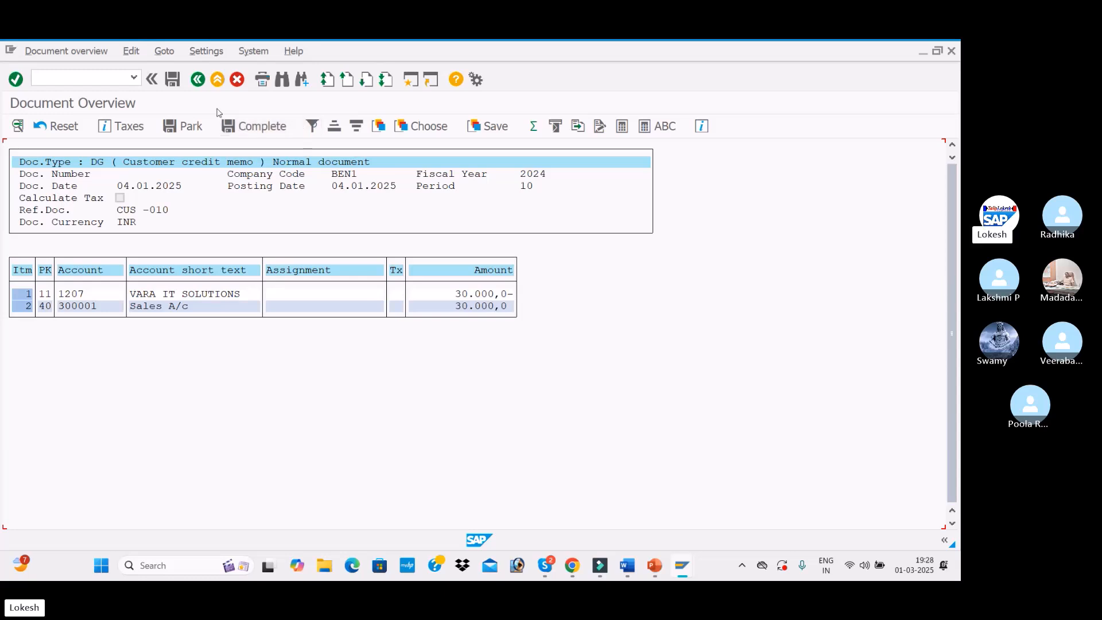
pyautogui.click(179, 85)
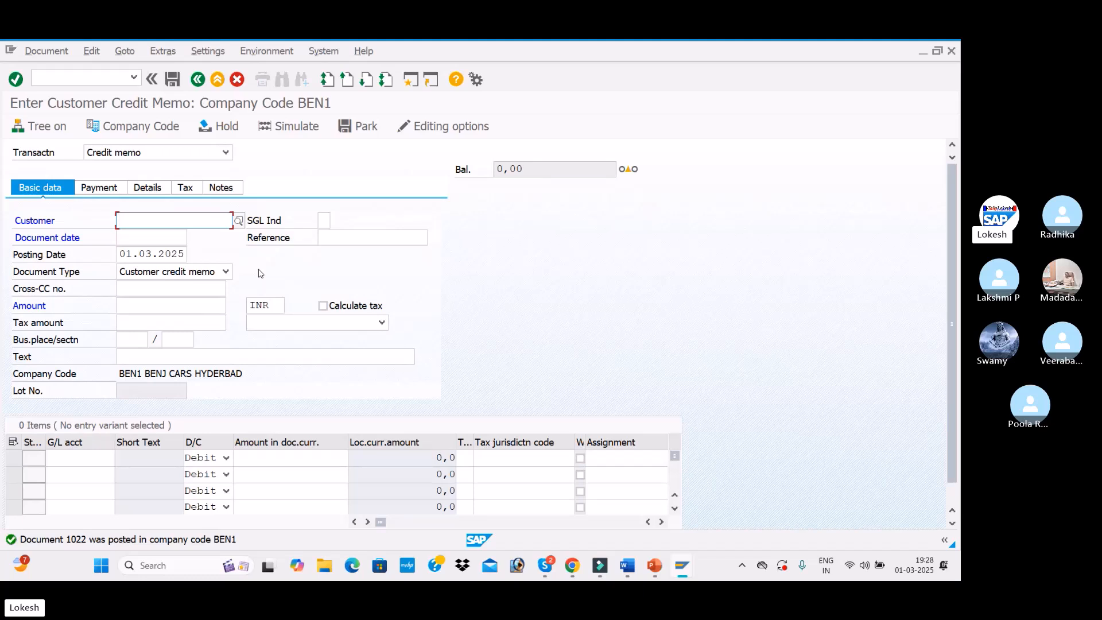
# Start another credit memo for the same customer with document and posting dates 13.01.2025 and reference Cus -011.
pyautogui.press('space')
pyautogui.click(171, 233)
pyautogui.click(164, 238)
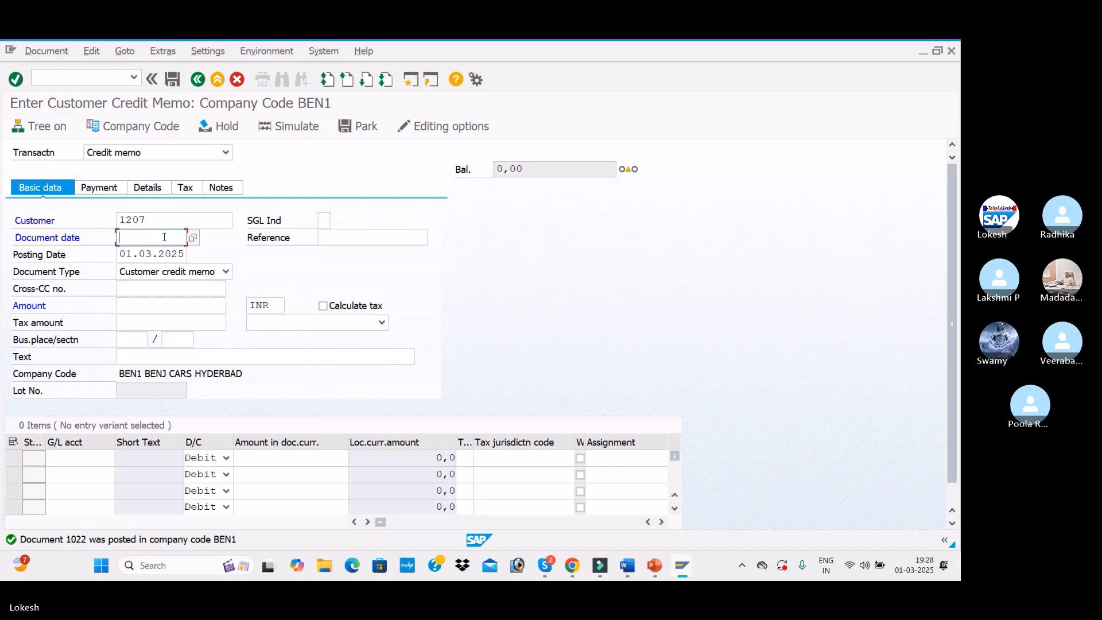
pyautogui.write('13.01.2025')
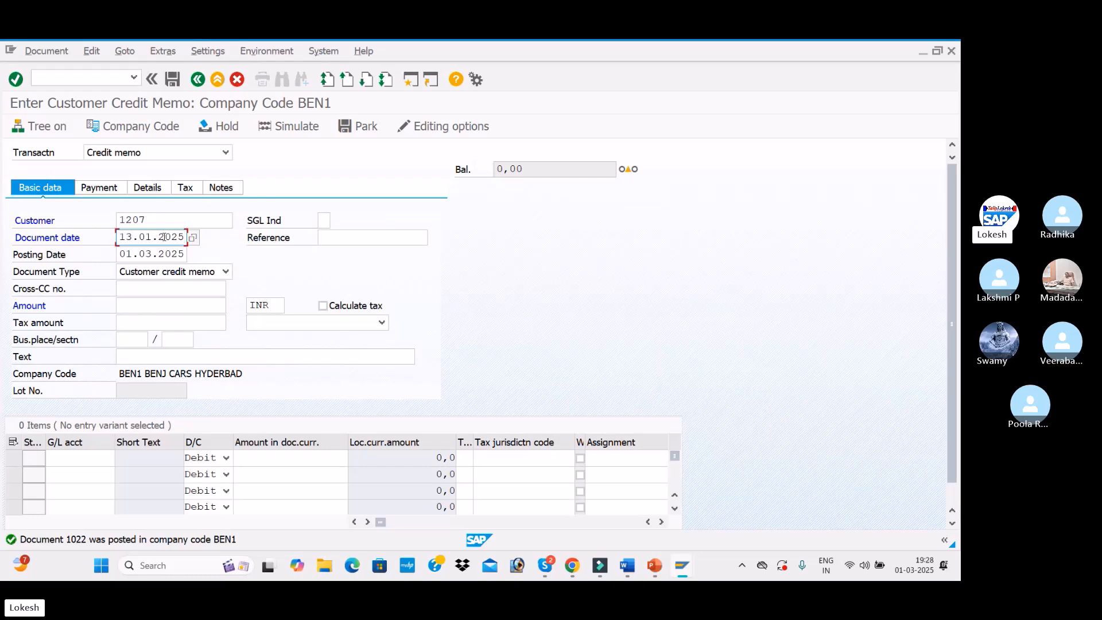
pyautogui.press('Tab')
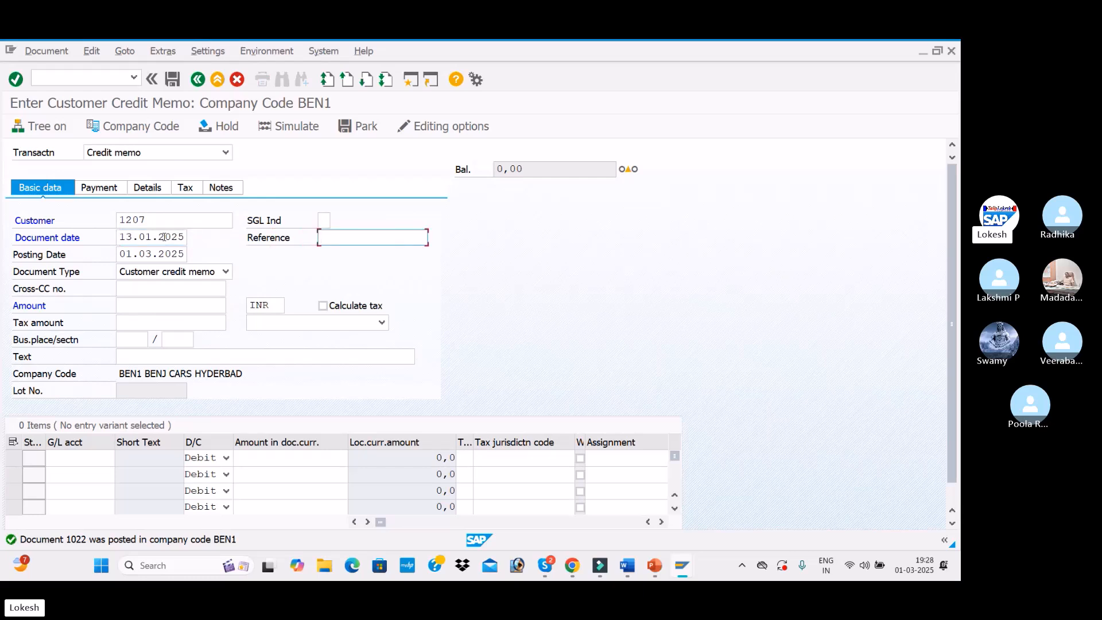
pyautogui.press('Tab')
pyautogui.click(369, 242)
pyautogui.press('Return')
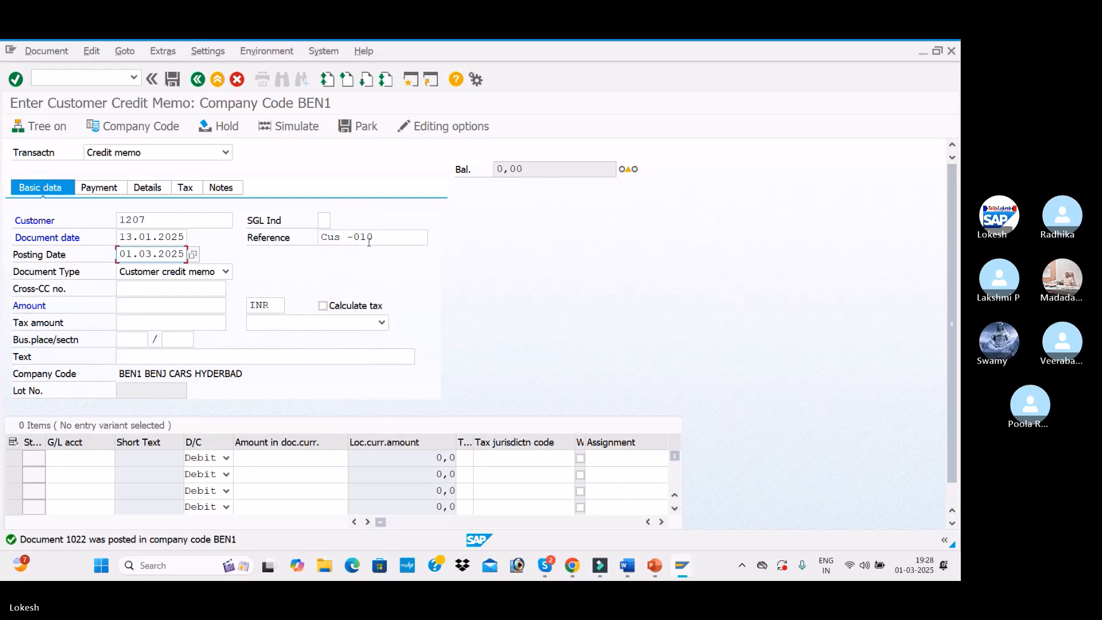
pyautogui.press('BackSpace')
pyautogui.write('1')
pyautogui.press('Tab')
# Switch to Excel and create a blank workbook.
pyautogui.click(165, 307)
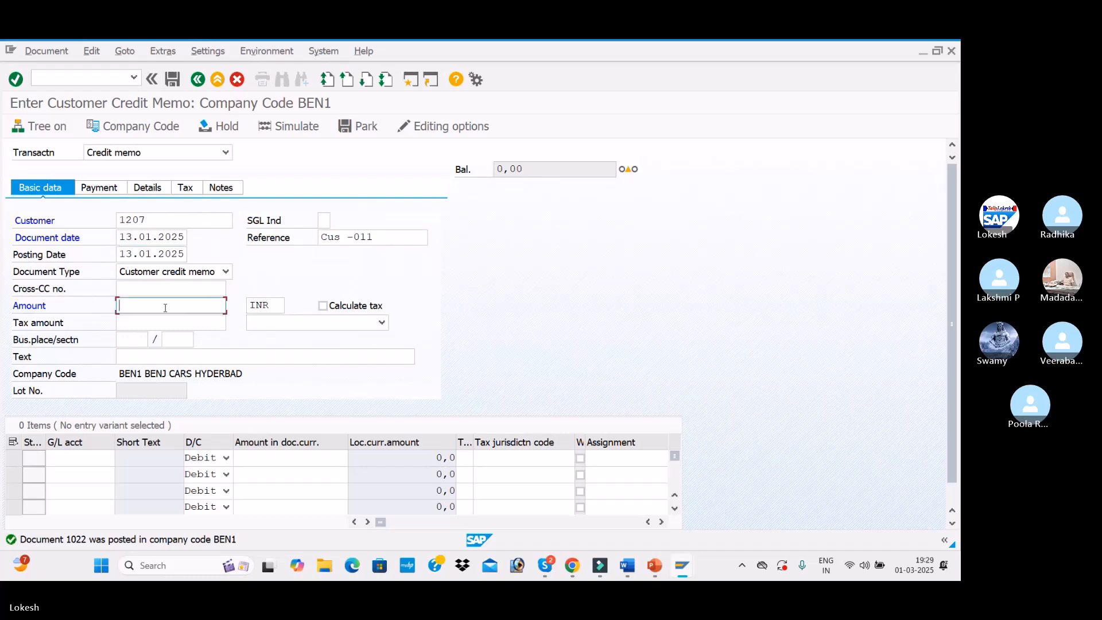
pyautogui.click(234, 570)
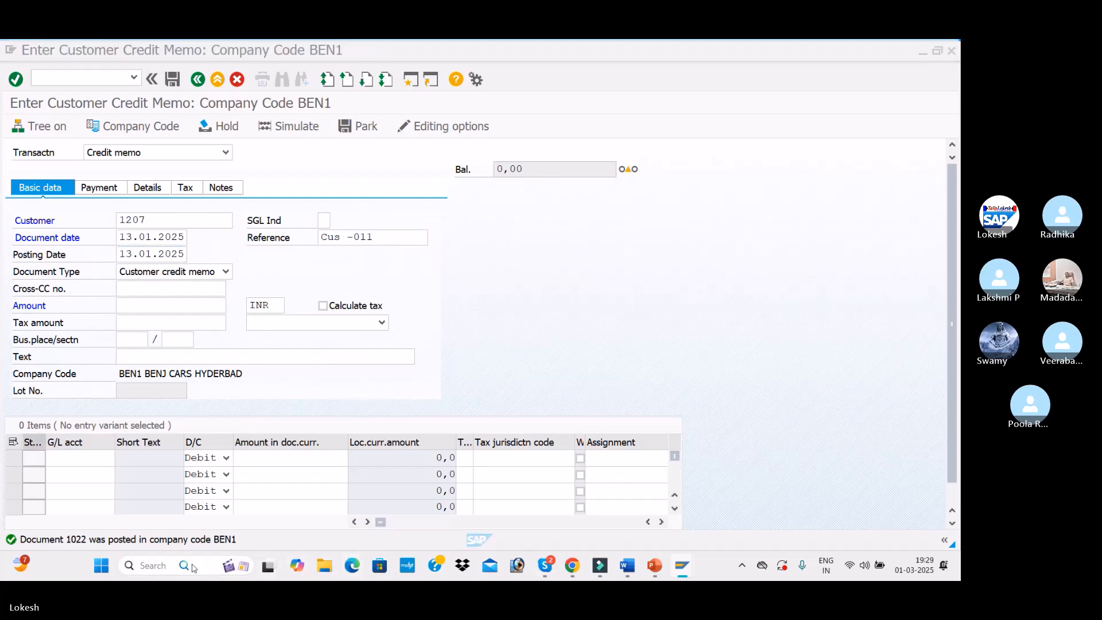
pyautogui.write('EXCE')
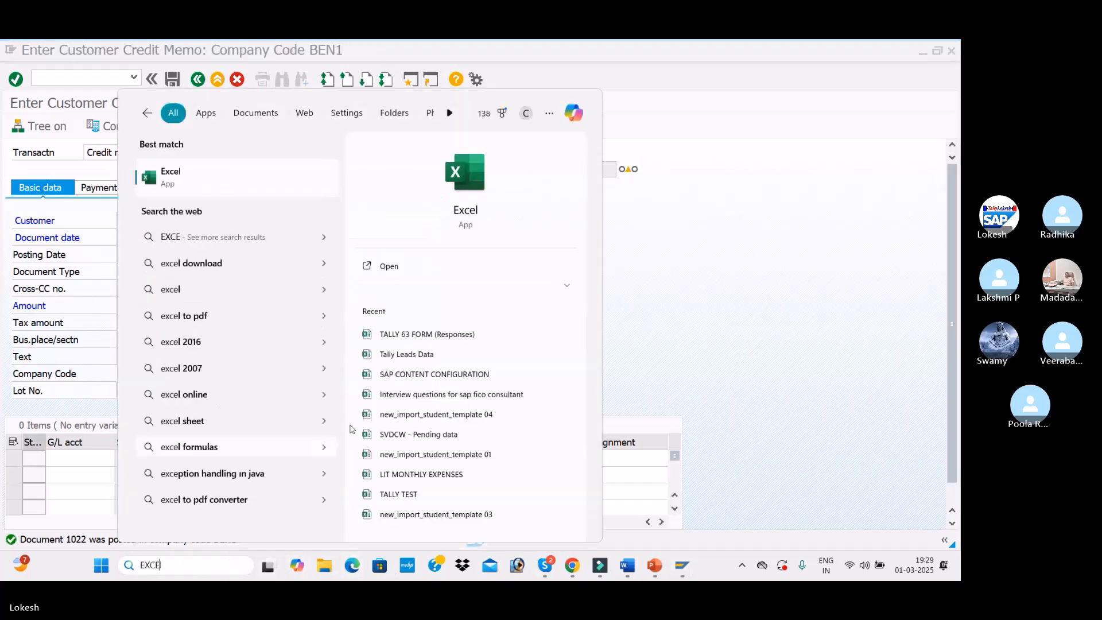
pyautogui.click(411, 266)
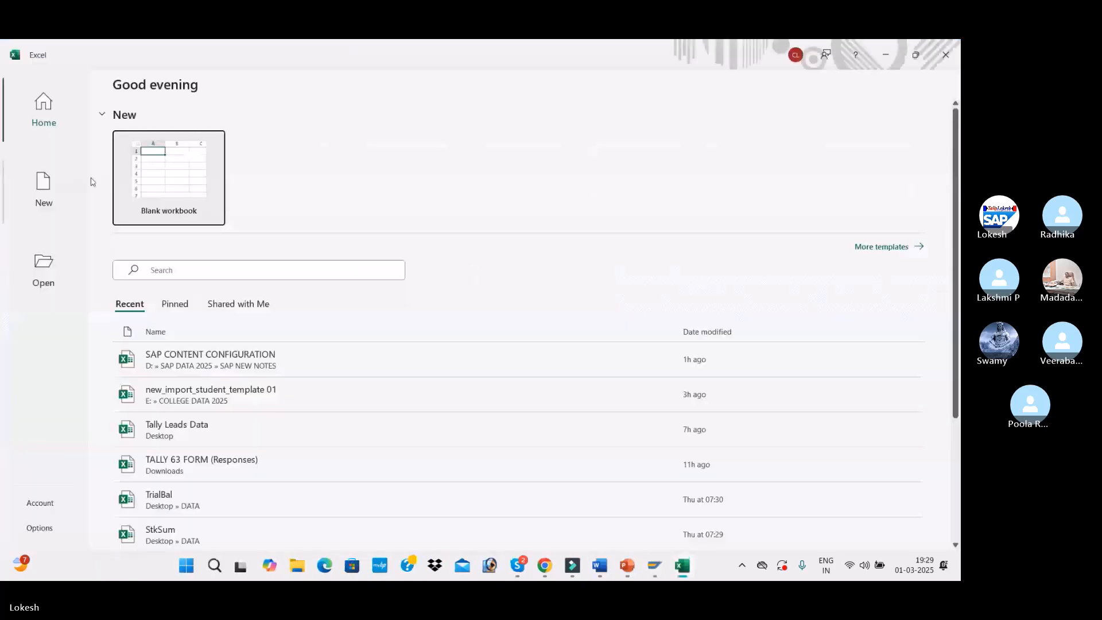
pyautogui.click(148, 180)
# Widen column D and enter Notice 1 in cell D6.
pyautogui.click(928, 544)
pyautogui.click(929, 544)
pyautogui.click(929, 544)
pyautogui.click(929, 543)
pyautogui.click(929, 543)
pyautogui.click(218, 294)
pyautogui.moveTo(266, 185); pyautogui.dragTo(313, 185)
pyautogui.write('no')
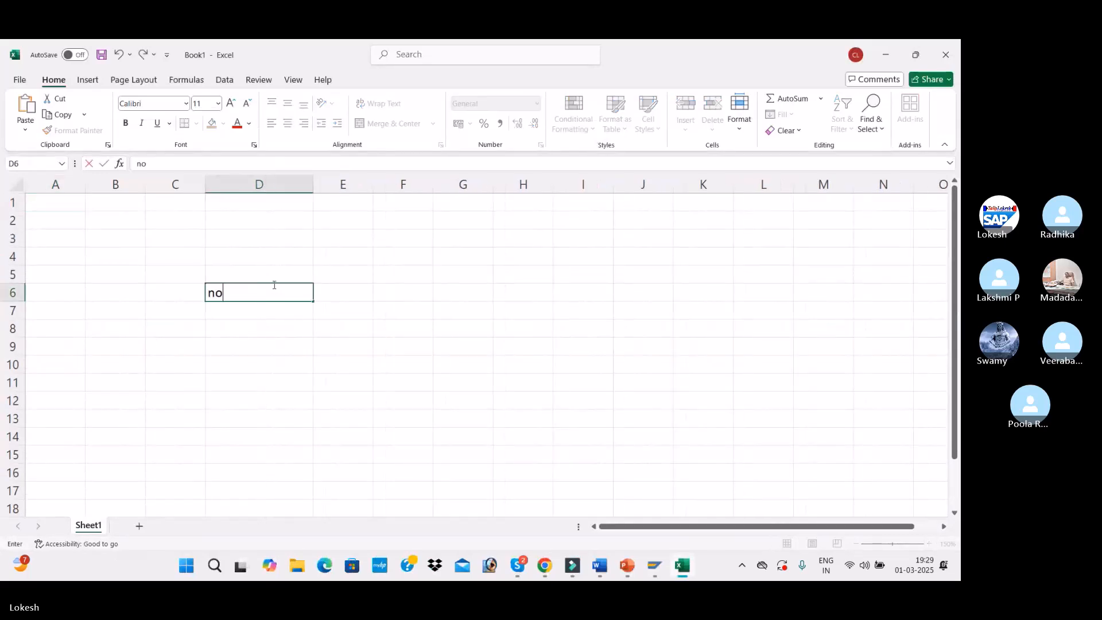
pyautogui.press('BackSpace')
pyautogui.press('BackSpace')
pyautogui.write('n')
pyautogui.press('BackSpace')
pyautogui.write('Notice')
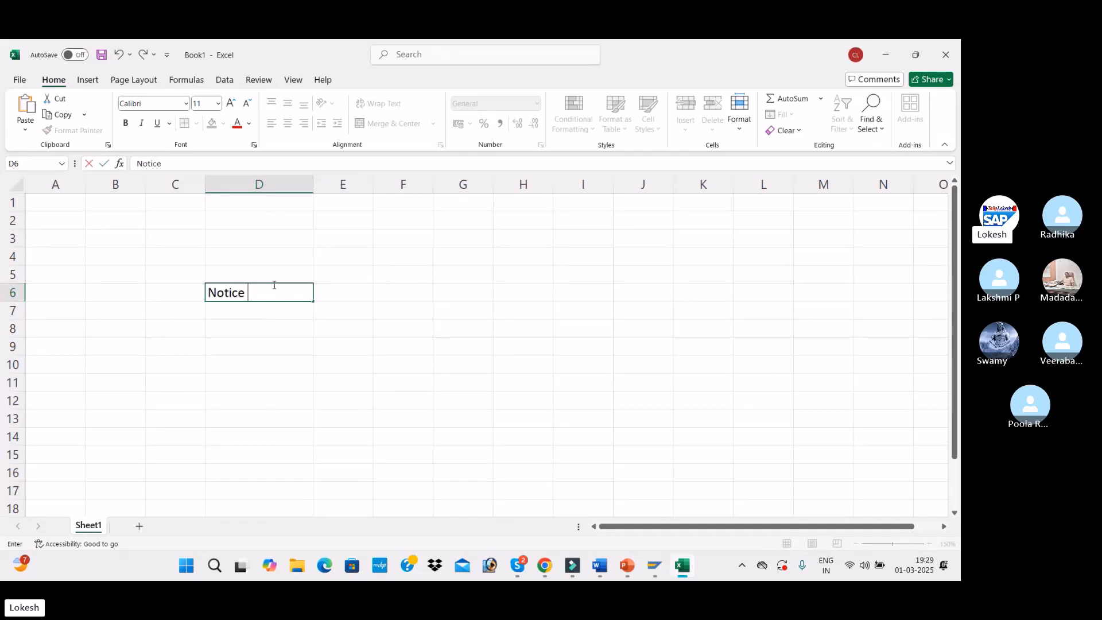
pyautogui.write(' 1')
pyautogui.press('Tab')
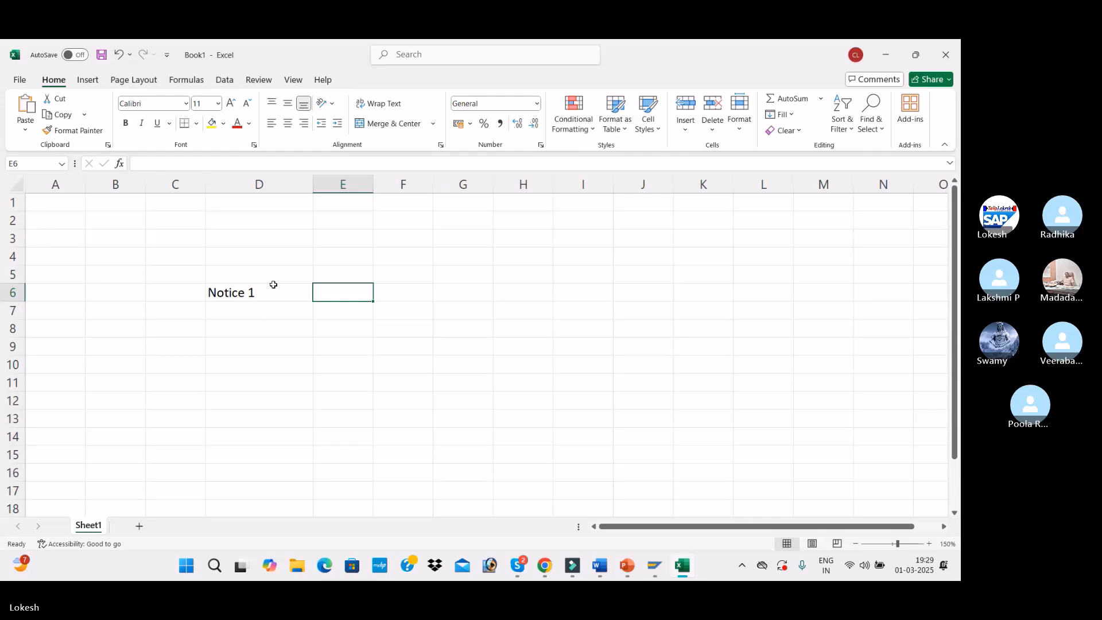
# Enter the heading Date in E5 and the dates 02.01.25, 03.01.25 and 04.01.25 in cells E6 to G6.
pyautogui.press('Up')
pyautogui.write('Date')
pyautogui.press('Return')
pyautogui.write('02.0')
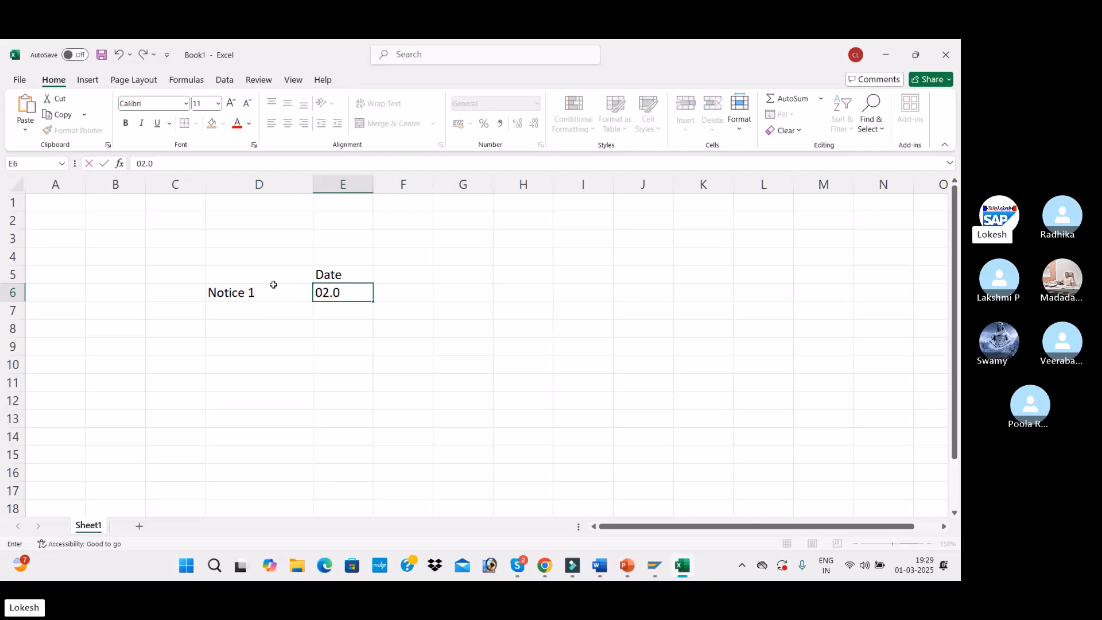
pyautogui.write('1.25')
pyautogui.press('Tab')
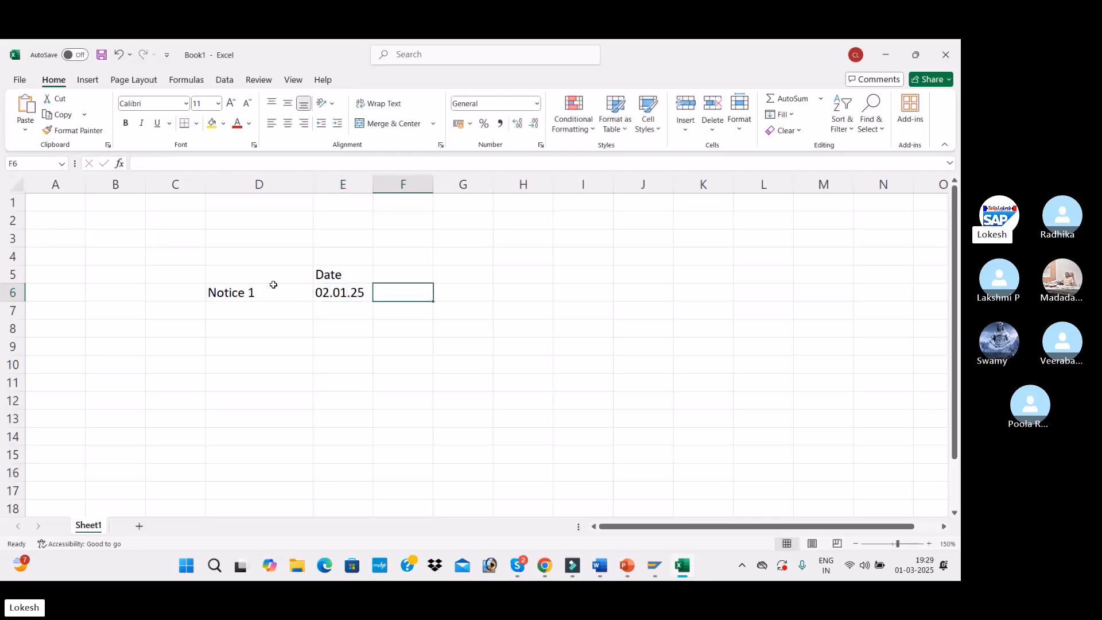
pyautogui.write('03.01.25')
pyautogui.press('Tab')
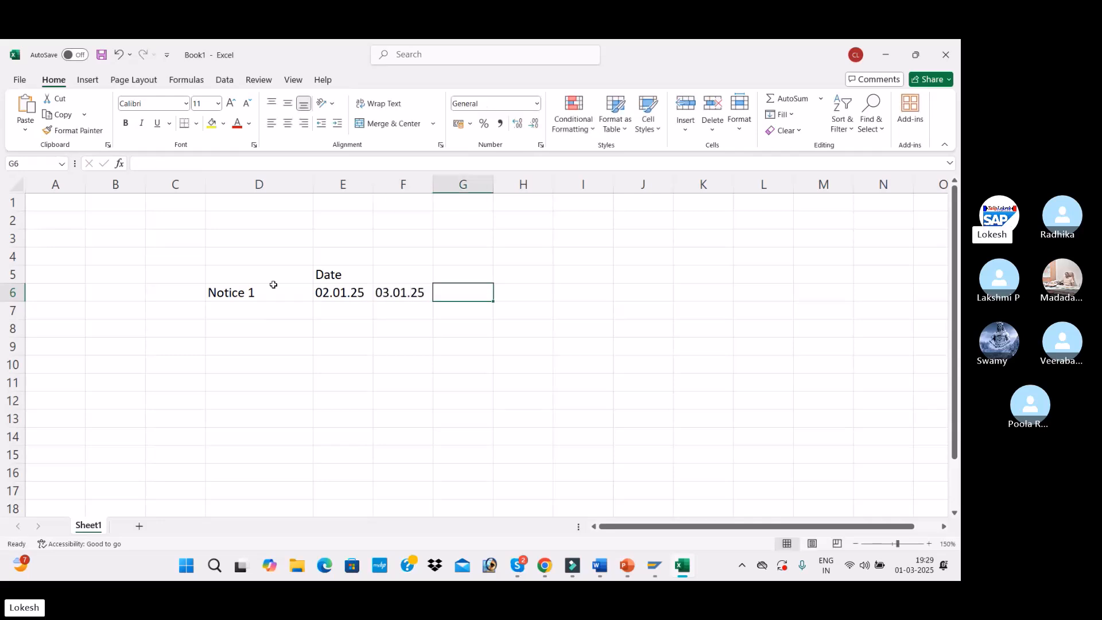
pyautogui.write('04.01.25')
pyautogui.click(358, 293)
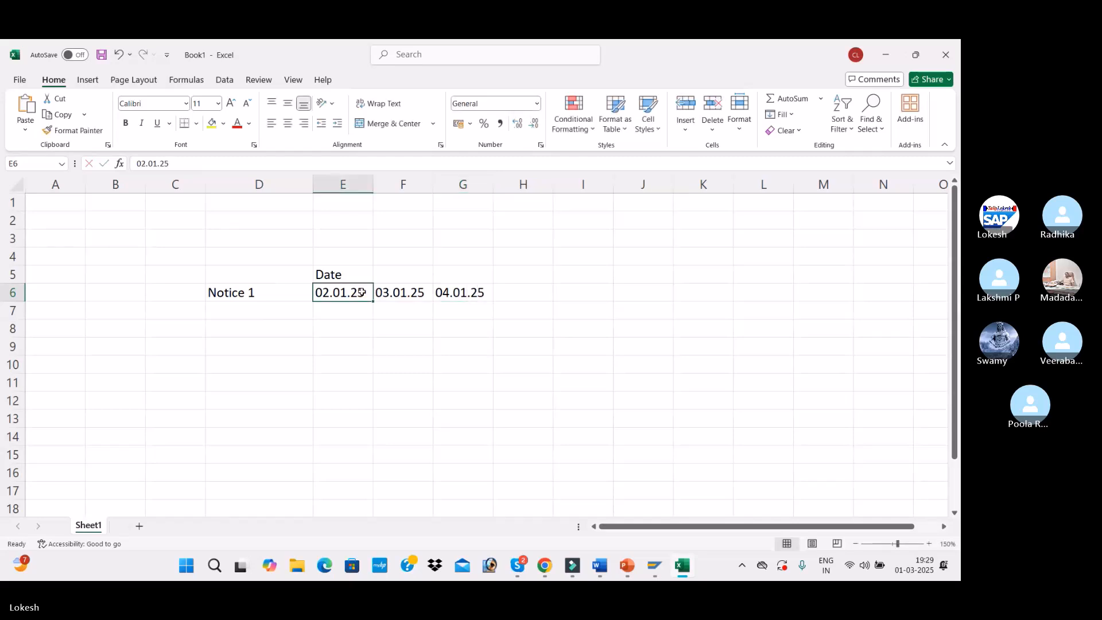
# Copy Notice 1 to cell D8 and enter the date 13.01.25 beside it in E8.
pyautogui.click(229, 298)
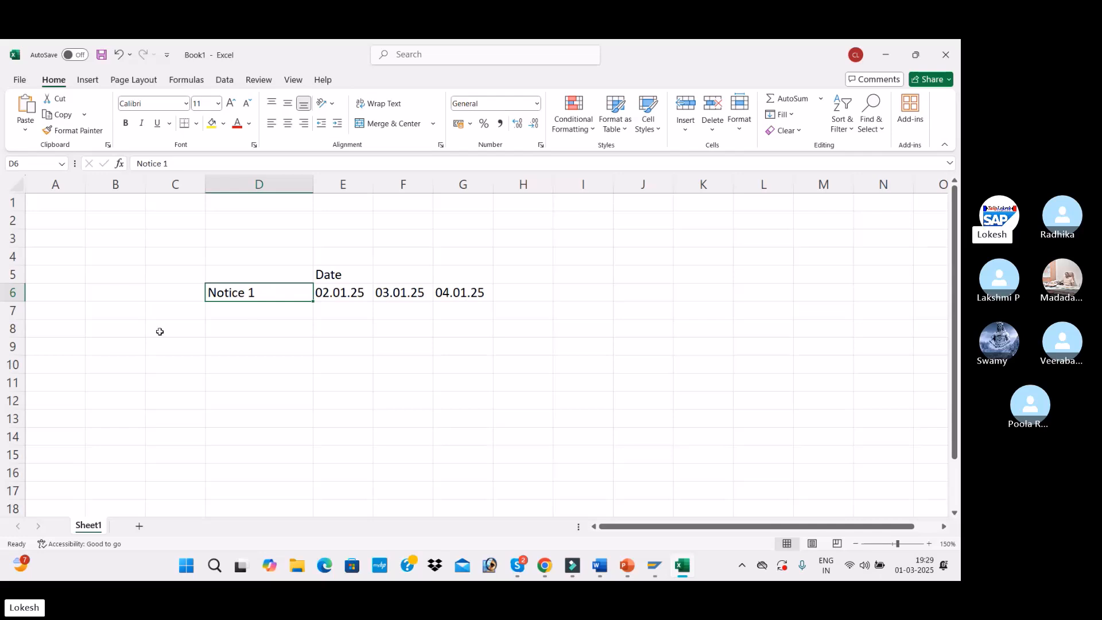
pyautogui.hotkey('ctrl', 'c')
pyautogui.click(255, 325)
pyautogui.click(331, 334)
pyautogui.write('0')
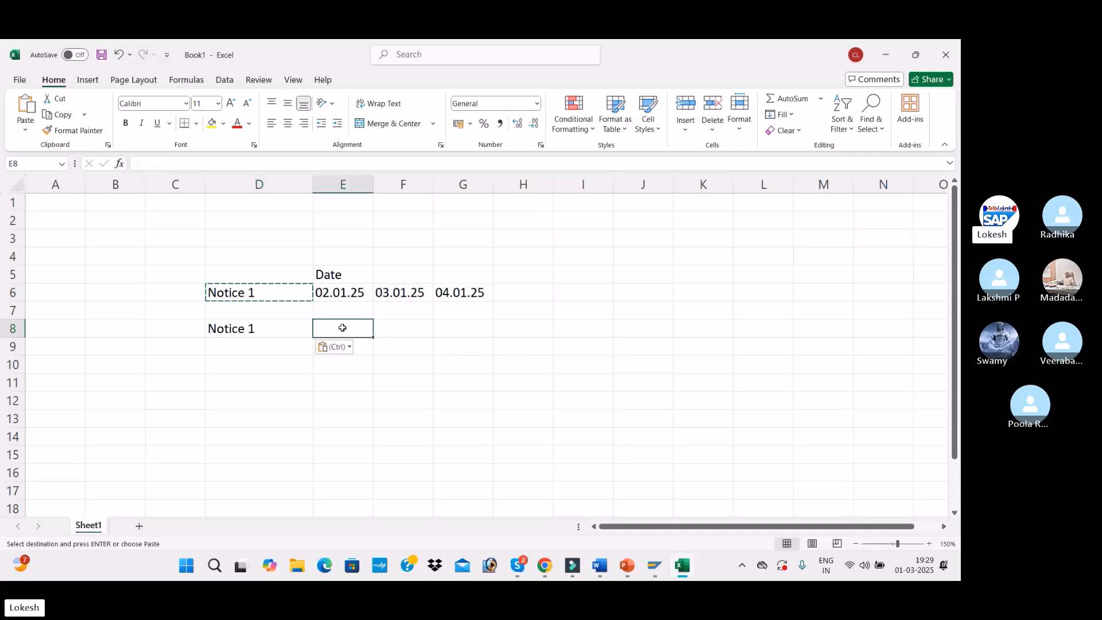
pyautogui.press('BackSpace')
pyautogui.write('13.01.25')
pyautogui.hotkey('alt', 'Tab')
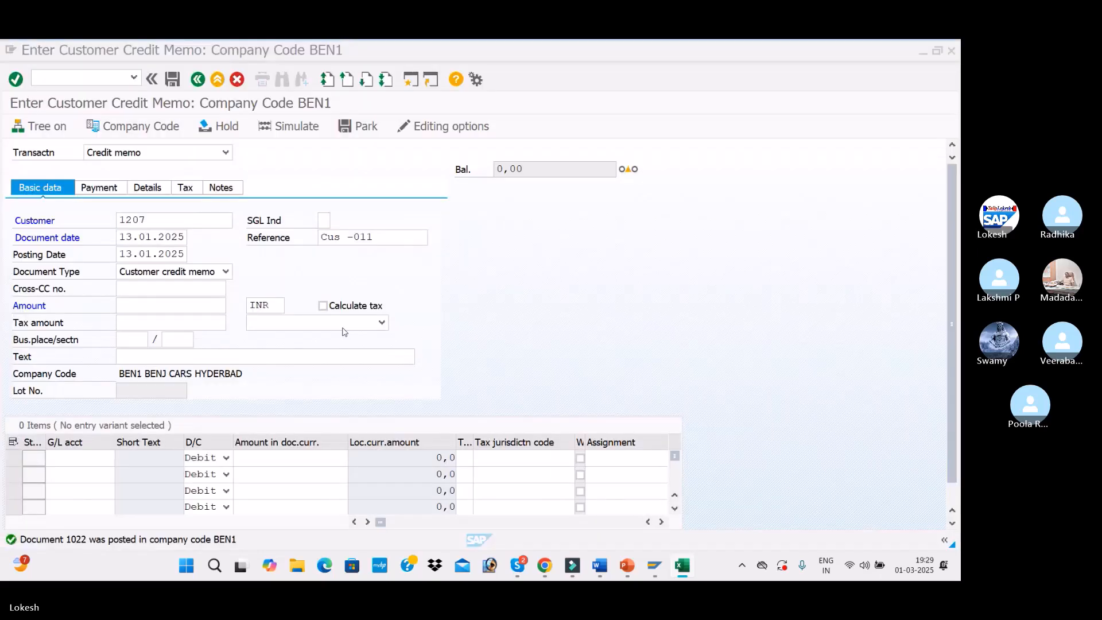
pyautogui.hotkey('alt', 'Tab')
pyautogui.hotkey('alt', 'Tab')
pyautogui.hotkey('alt', 'Tab')
pyautogui.click(437, 528)
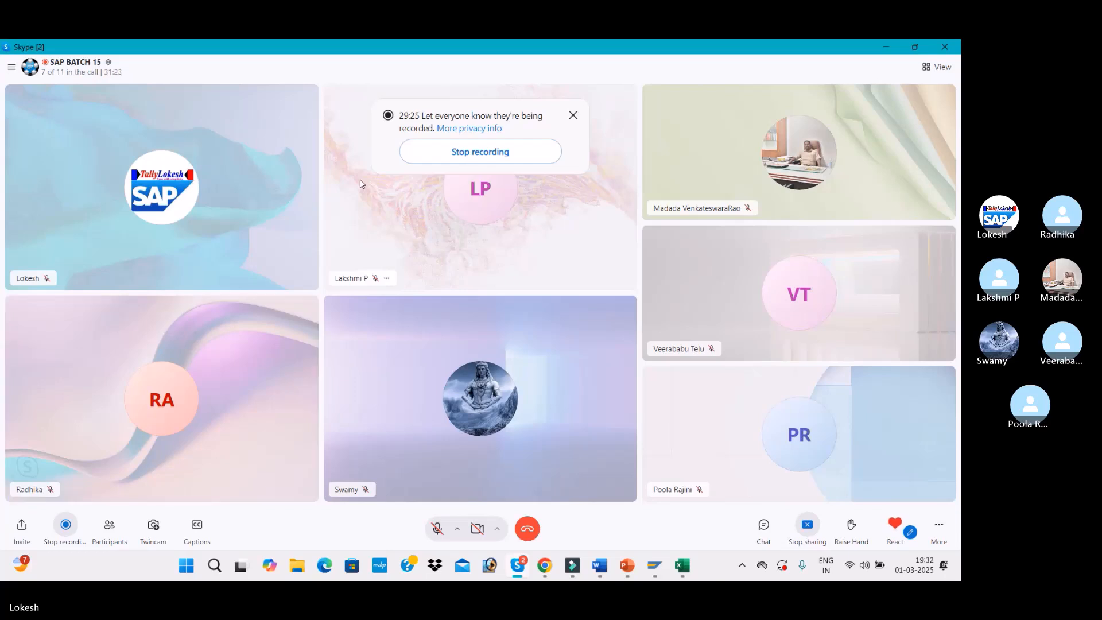
pyautogui.click(438, 529)
pyautogui.hotkey('alt', 'Tab')
pyautogui.hotkey('alt', 'Tab')
pyautogui.press('Tab')
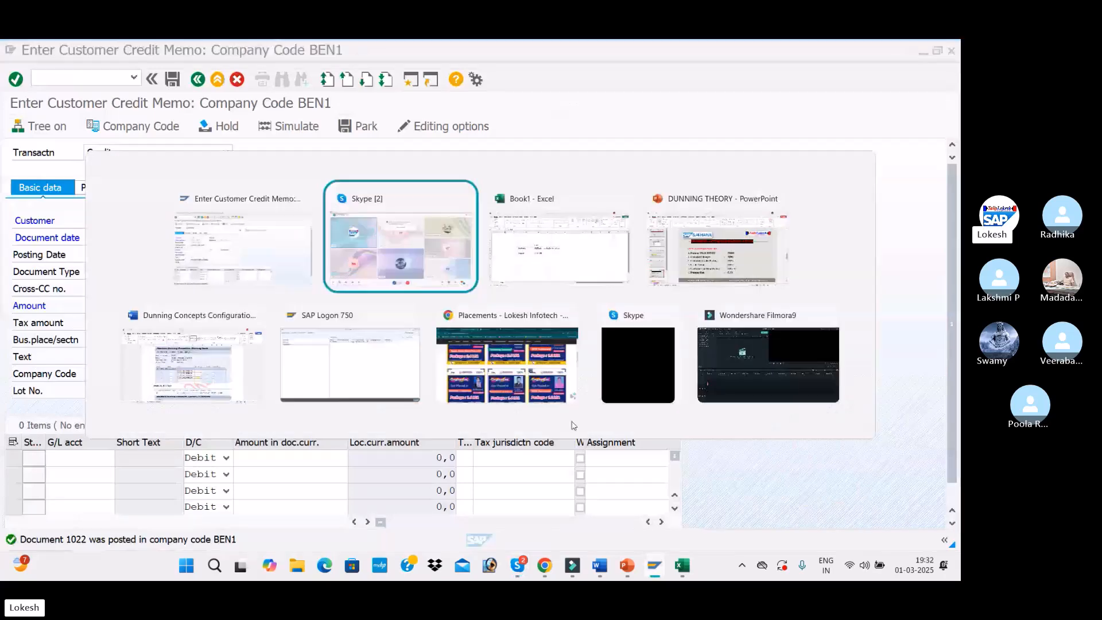
pyautogui.click(391, 334)
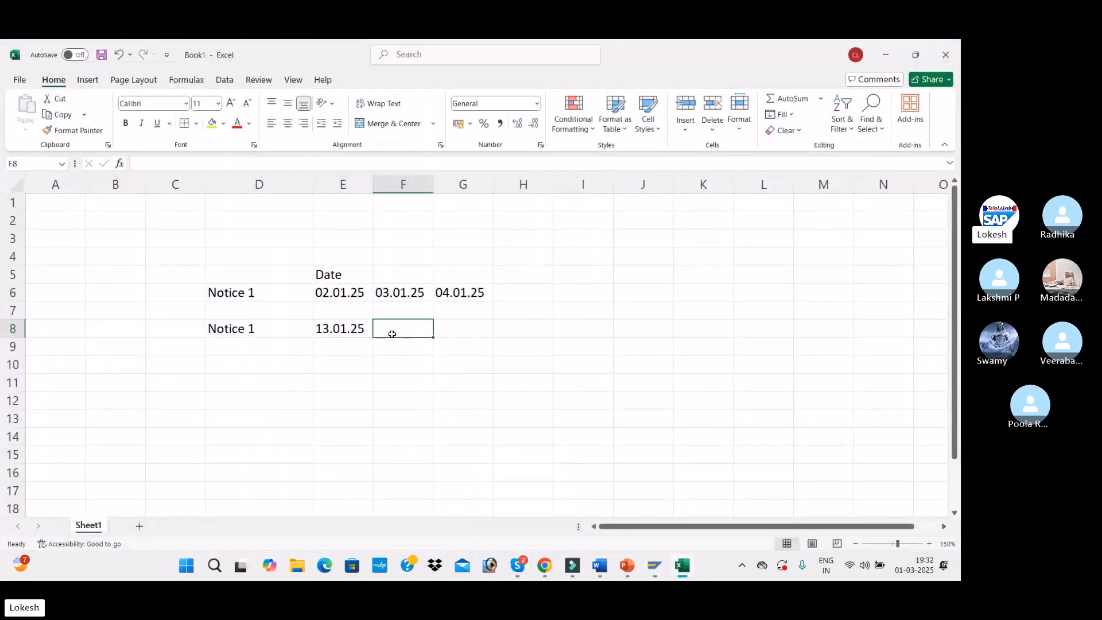
# Switch to SAP and set the credit memo amount to 50000 INR and the text to CUSTOMER INVOICE.
pyautogui.hotkey('alt', 'Tab')
pyautogui.click(172, 305)
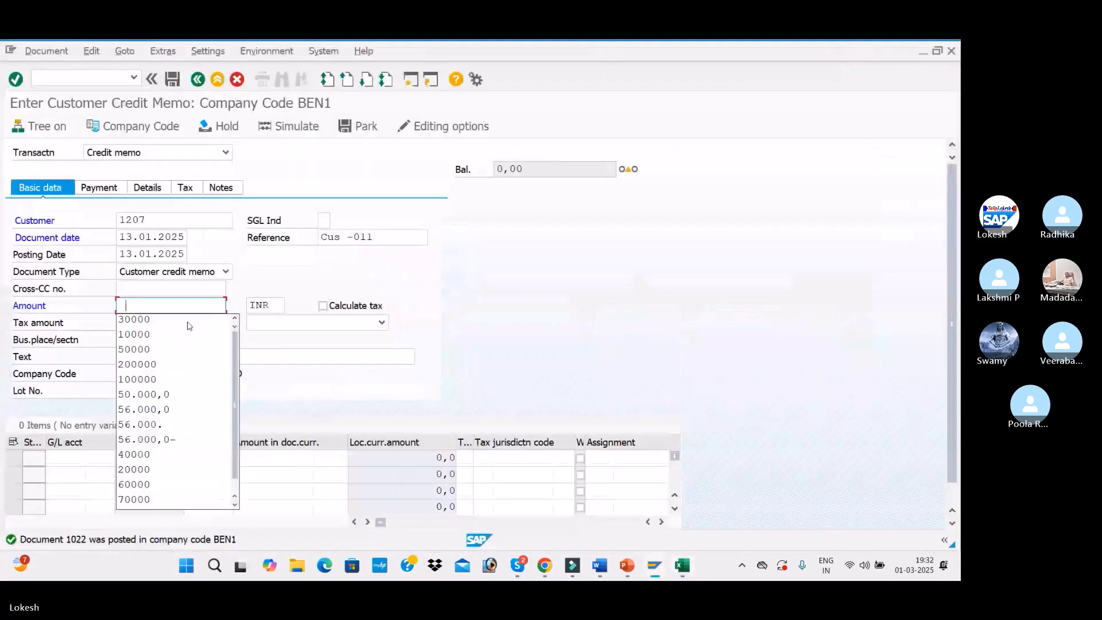
pyautogui.click(179, 349)
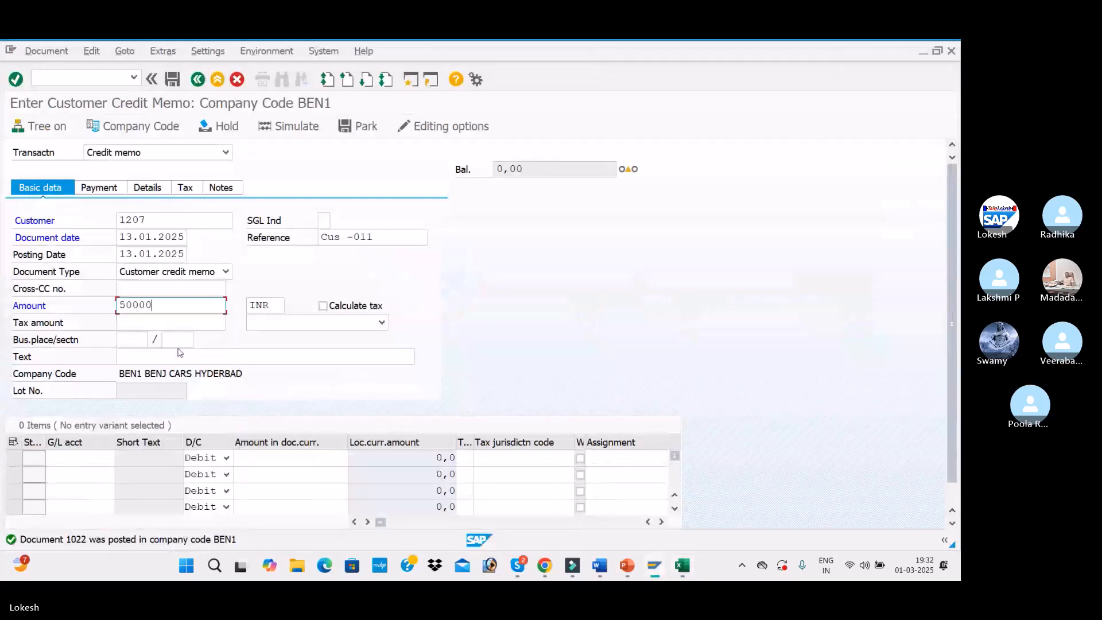
pyautogui.click(155, 355)
pyautogui.click(152, 369)
# Enter the sales G/L account as the credit memo's first line item, with a debit amount of 50000.
pyautogui.click(81, 457)
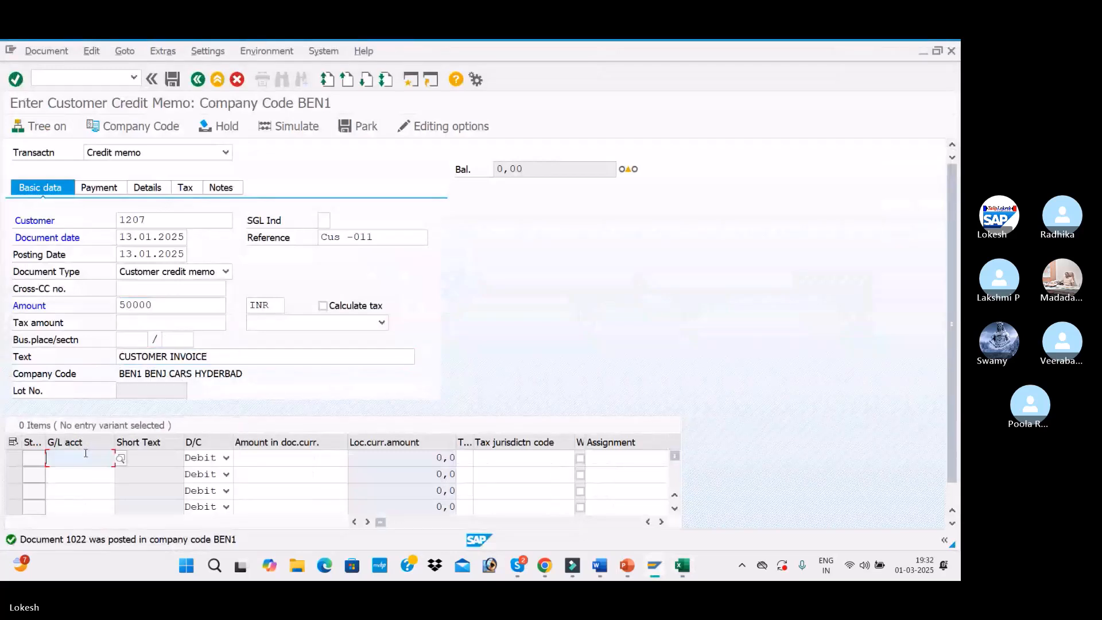
pyautogui.click(67, 349)
pyautogui.click(290, 458)
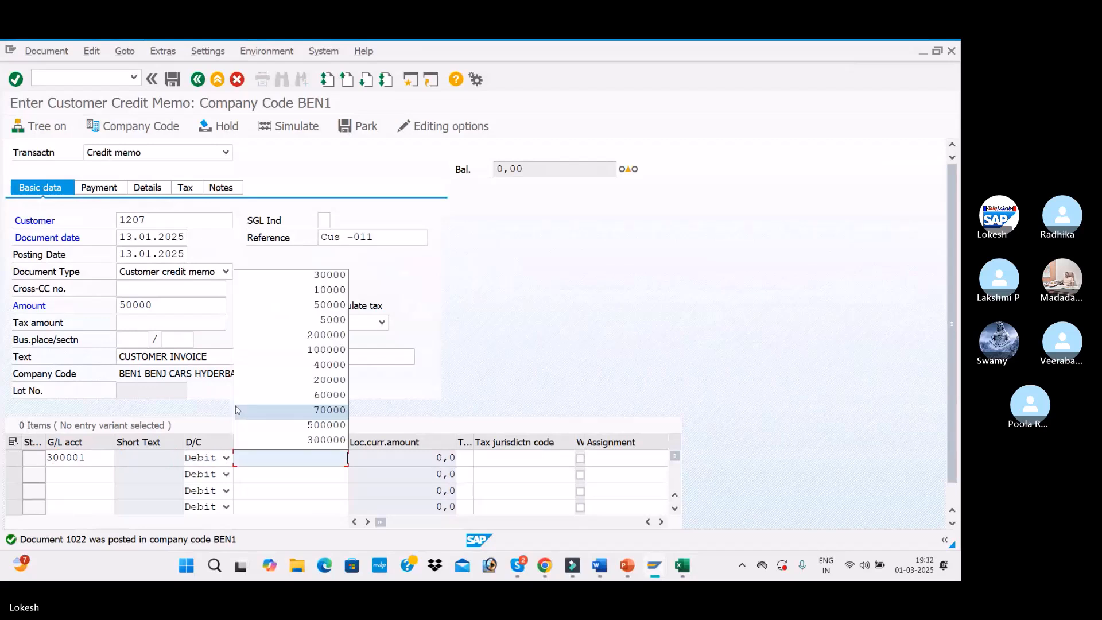
pyautogui.click(311, 306)
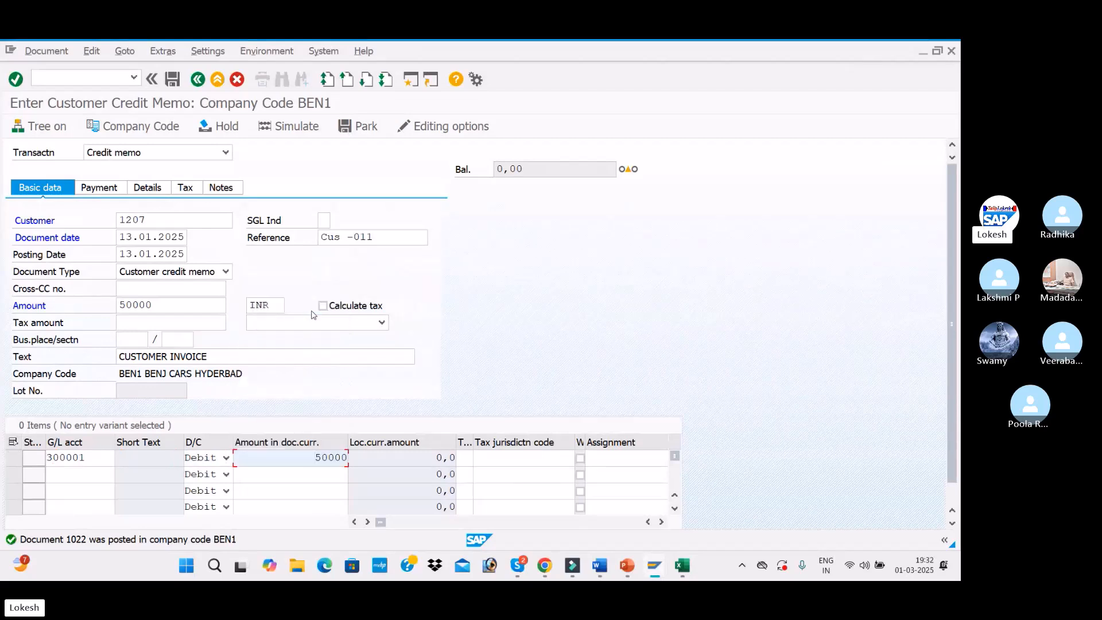
# Accept the due date warning, then simulate and post the 50000 INR customer credit memo.
pyautogui.press('Return')
pyautogui.press('Return')
pyautogui.press('Return')
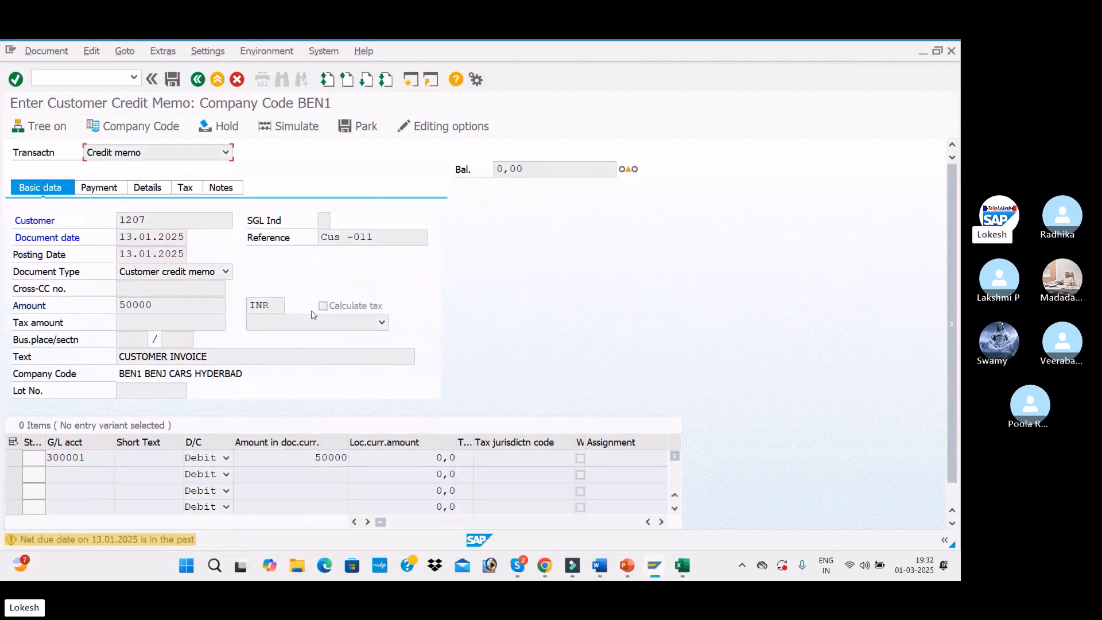
pyautogui.click(287, 126)
pyautogui.click(173, 79)
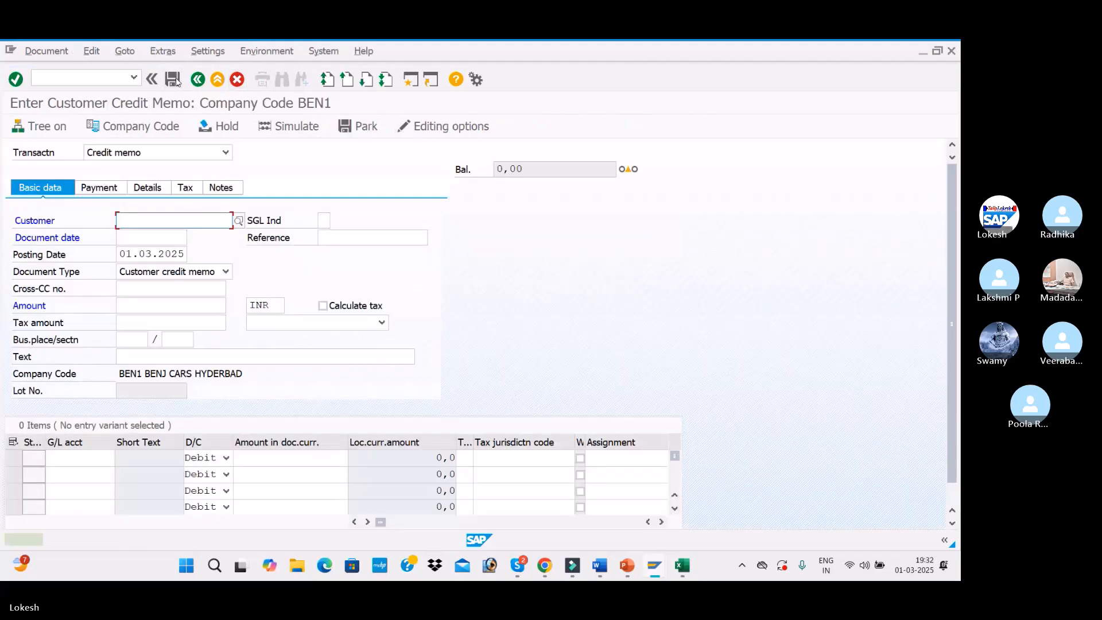
# Switch to Excel, copy the Notice 1 entry from row 8 to row 11, and set its date to 23.01.25.
pyautogui.hotkey('alt', 'Tab')
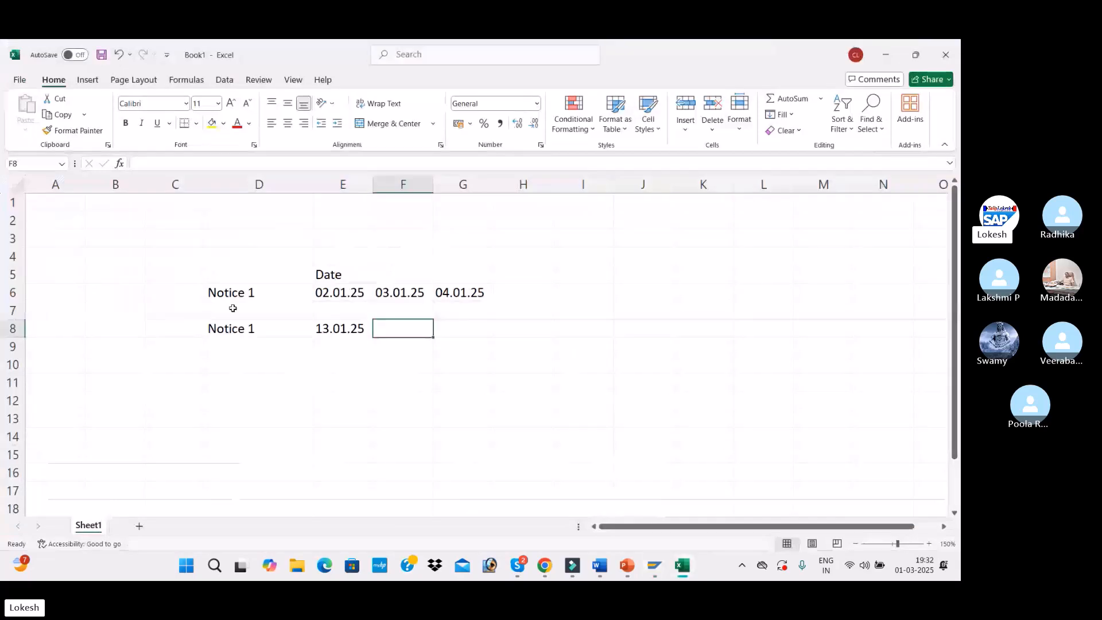
pyautogui.click(303, 323)
pyautogui.moveTo(303, 324); pyautogui.dragTo(342, 328)
pyautogui.hotkey('ctrl', 'c')
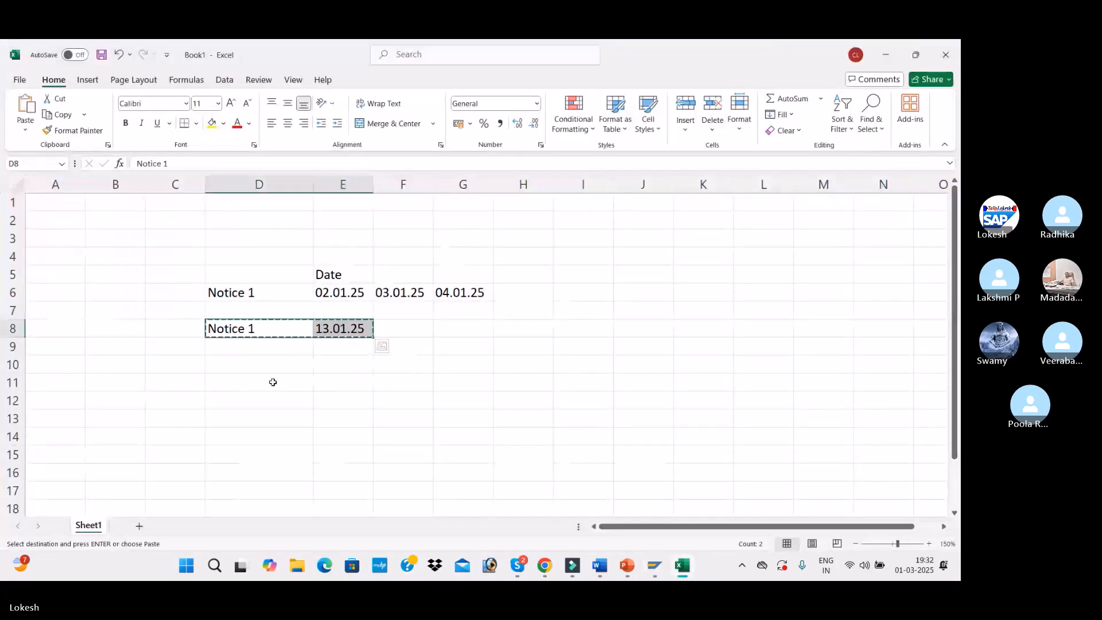
pyautogui.click(274, 382)
pyautogui.hotkey('ctrl', 'v')
pyautogui.click(320, 382)
pyautogui.press('Escape')
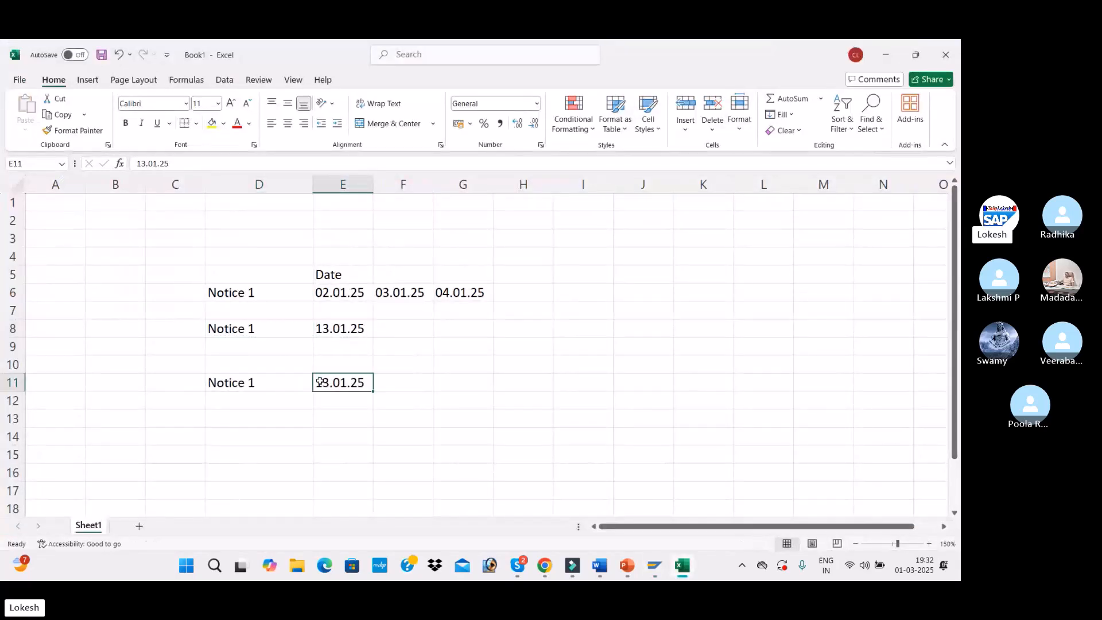
pyautogui.doubleClick(320, 382)
pyautogui.press('BackSpace')
pyautogui.write('2')
pyautogui.press('Return')
# Switch to SAP and start another credit memo for the same customer with document and posting dates 23.01.2025 and reference Cus -012.
pyautogui.hotkey('alt', 'Tab')
pyautogui.press('space')
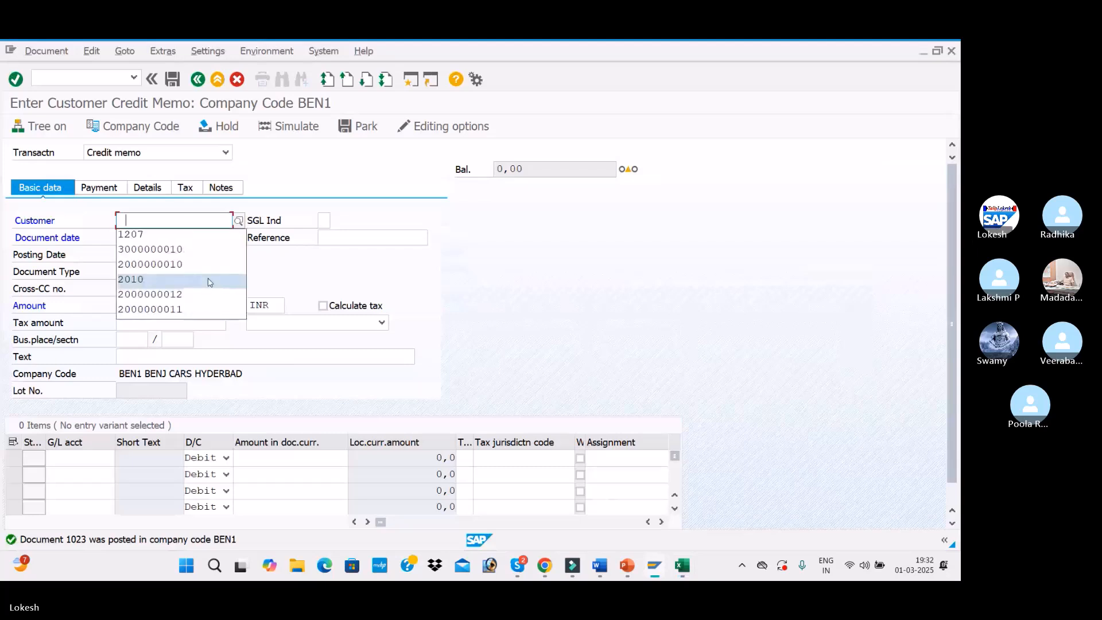
pyautogui.click(186, 236)
pyautogui.click(185, 235)
pyautogui.write('2')
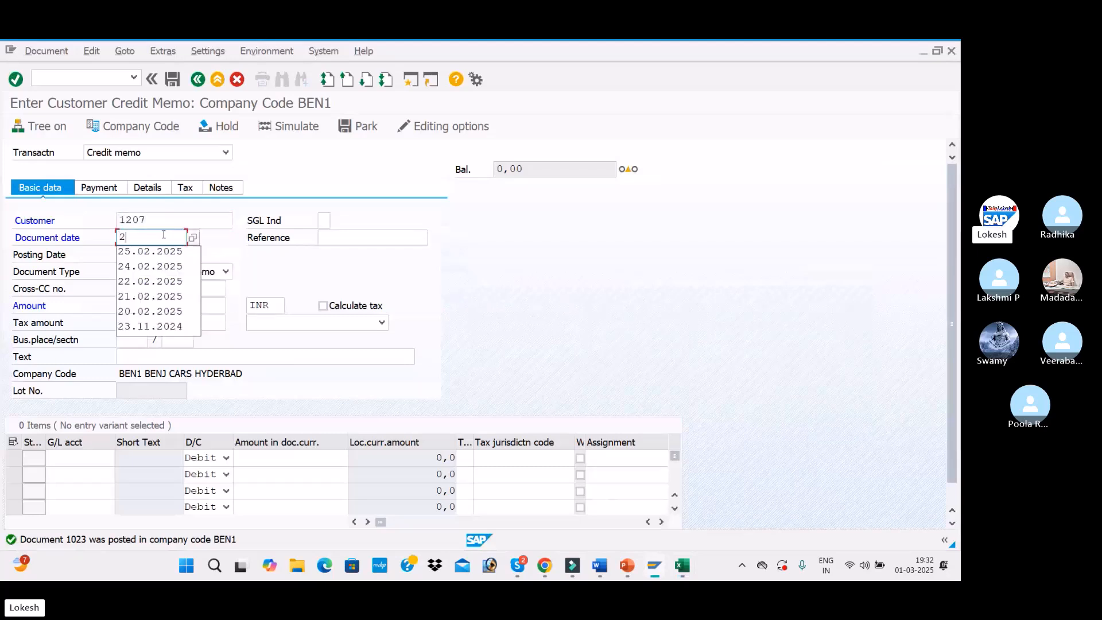
pyautogui.write('3.01.25')
pyautogui.press('Tab')
pyautogui.press('space')
pyautogui.press('Down')
pyautogui.press('Tab')
pyautogui.click(387, 236)
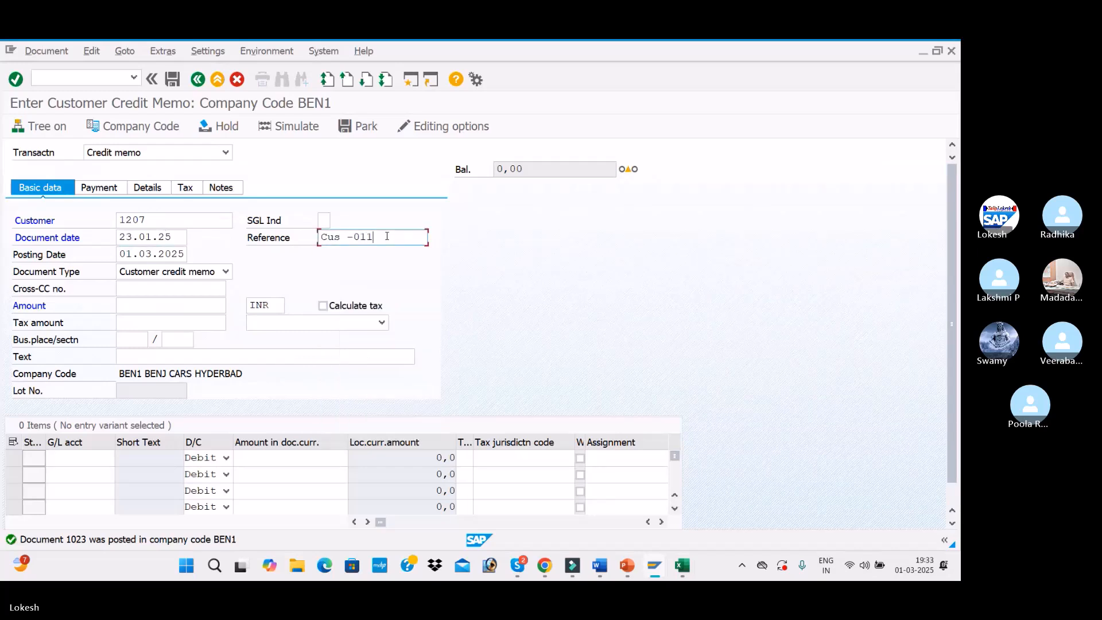
pyautogui.press('BackSpace')
pyautogui.write('2')
pyautogui.press('Tab')
pyautogui.write('23.0')
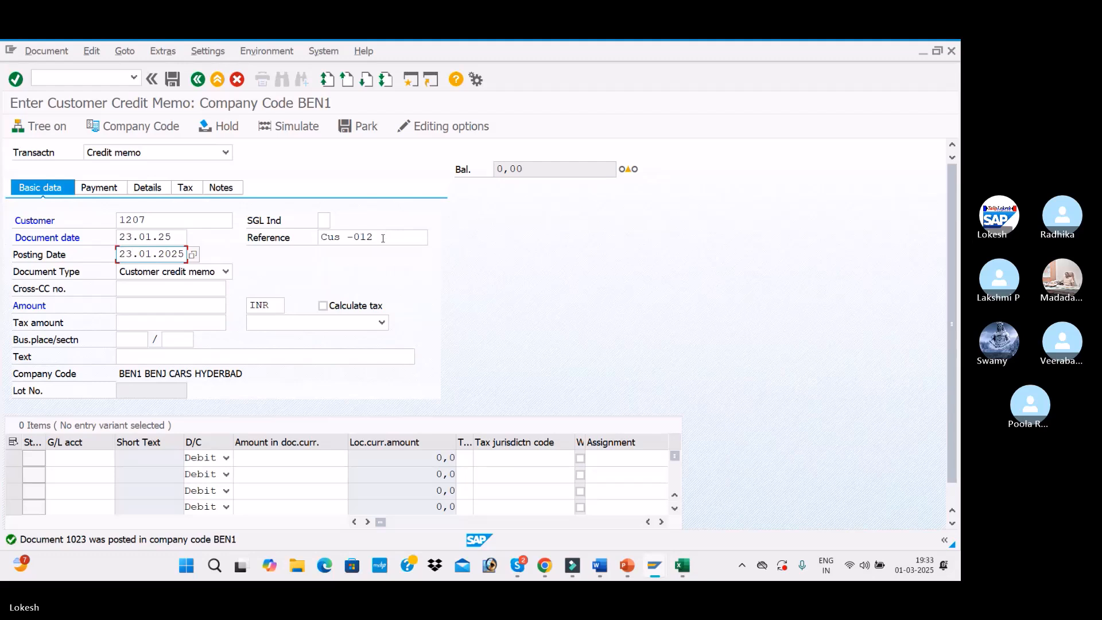
pyautogui.click(161, 234)
pyautogui.write('02')
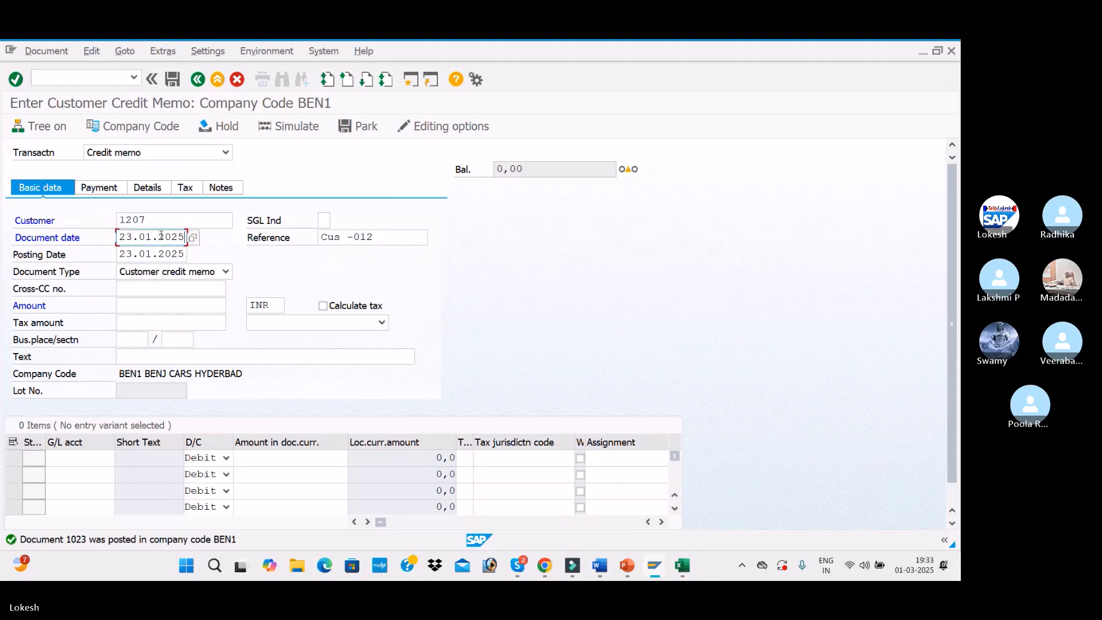
# Set the new credit memo's amount to 100000 INR and its text to CUSTOMER INVOICE.
pyautogui.click(164, 308)
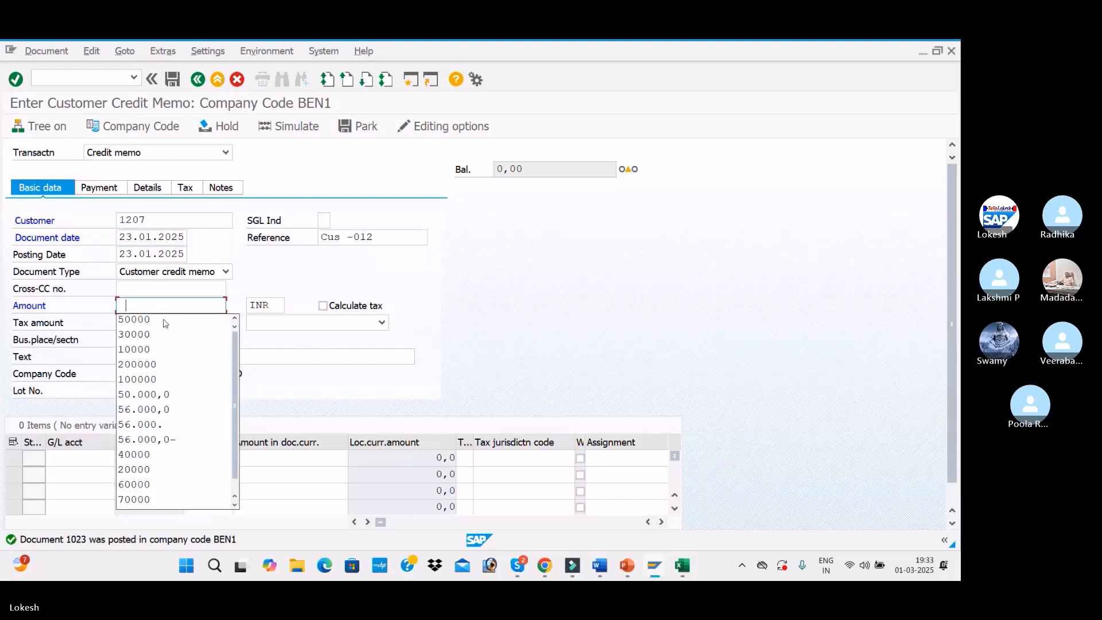
pyautogui.click(149, 358)
pyautogui.click(149, 358)
pyautogui.click(150, 370)
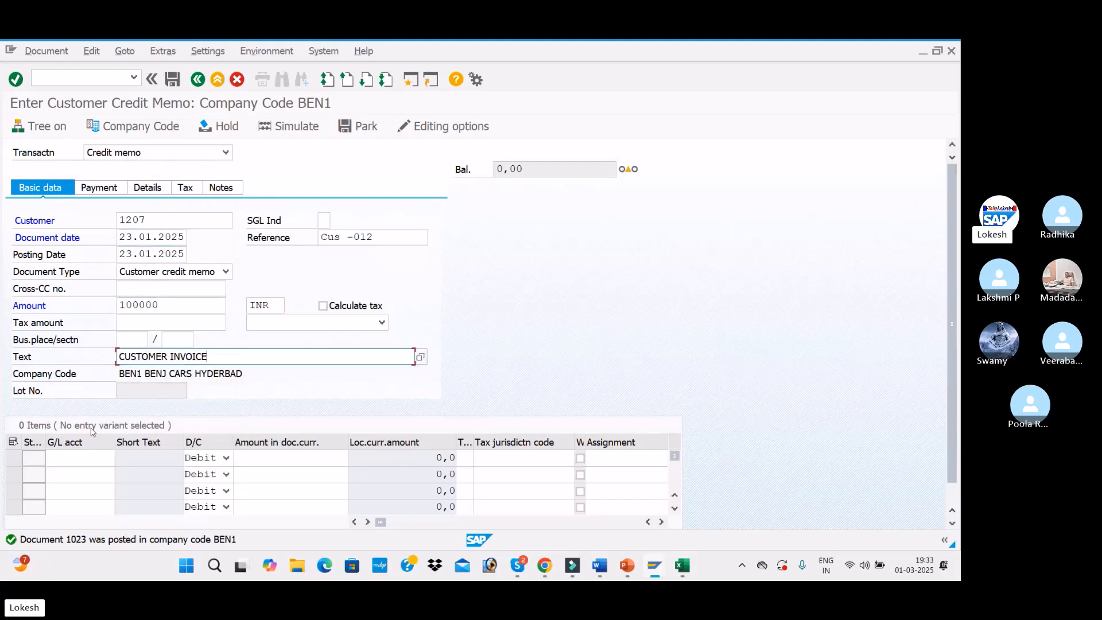
# Add a debit line item of 100000 on the Sales A/c G/L account to the credit memo.
pyautogui.click(80, 458)
pyautogui.click(92, 352)
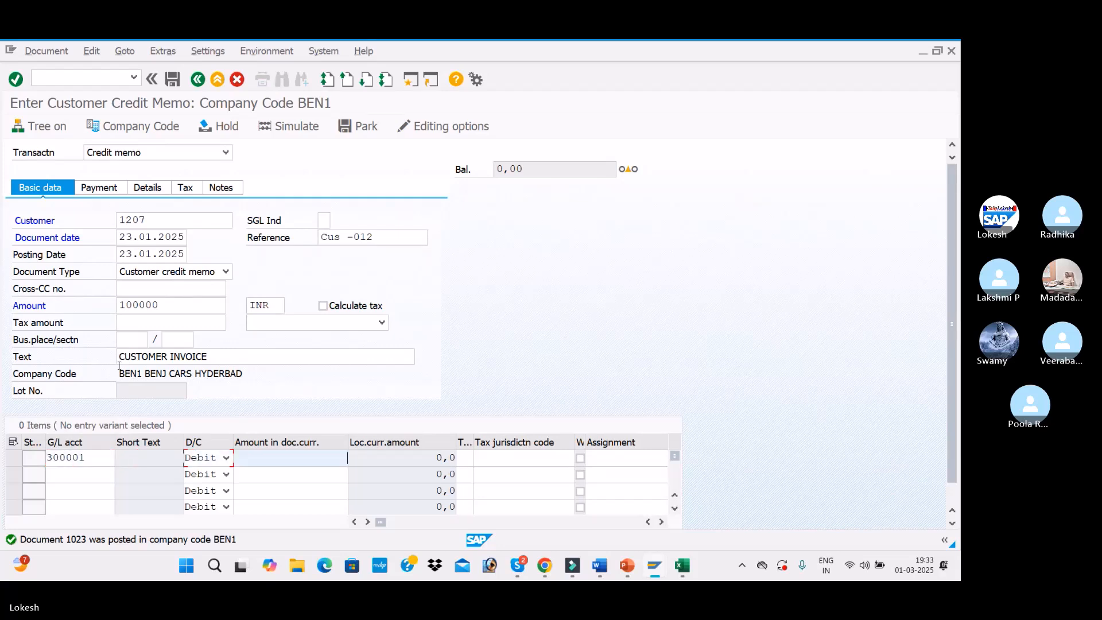
pyautogui.click(290, 458)
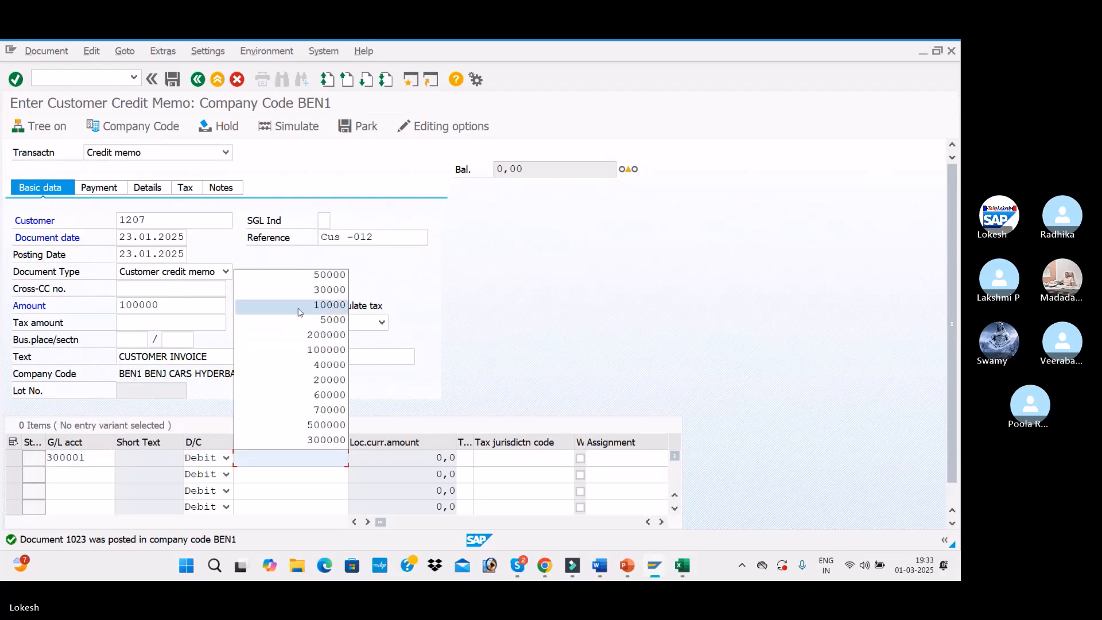
pyautogui.click(313, 349)
# Accept the due date warning, simulate the 100000 INR credit memo and post it.
pyautogui.press('Return')
pyautogui.press('Return')
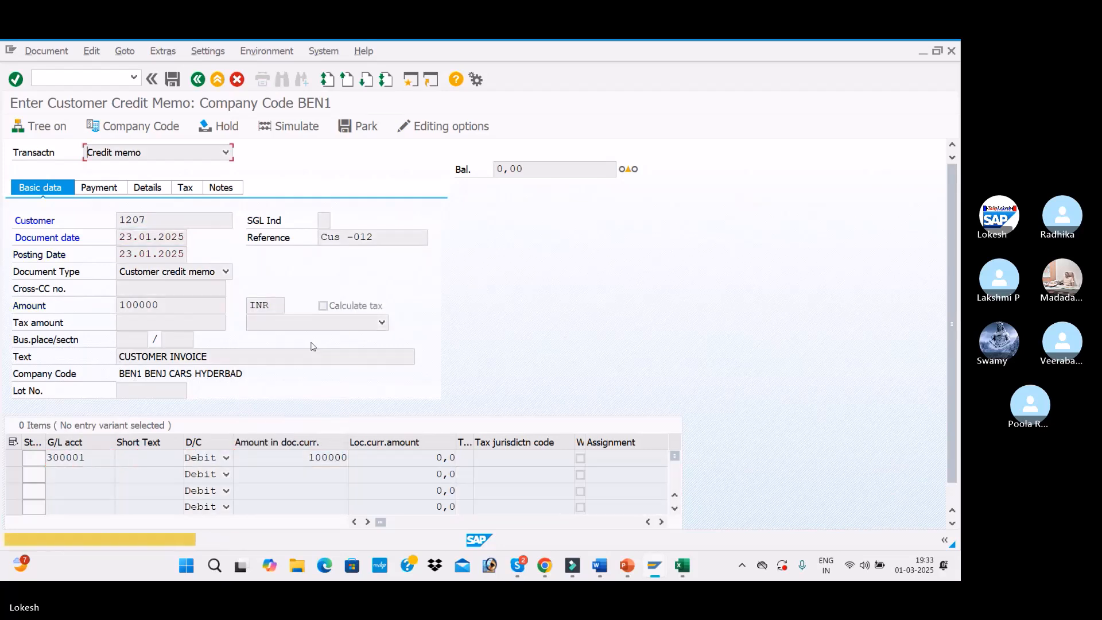
pyautogui.press('Return')
pyautogui.click(309, 127)
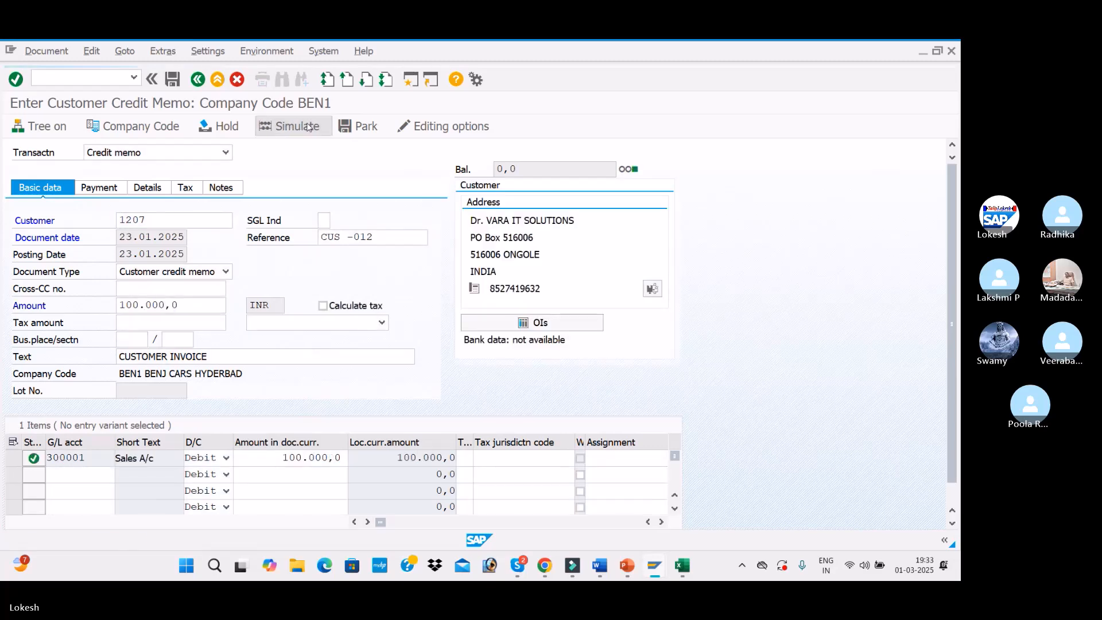
pyautogui.click(173, 80)
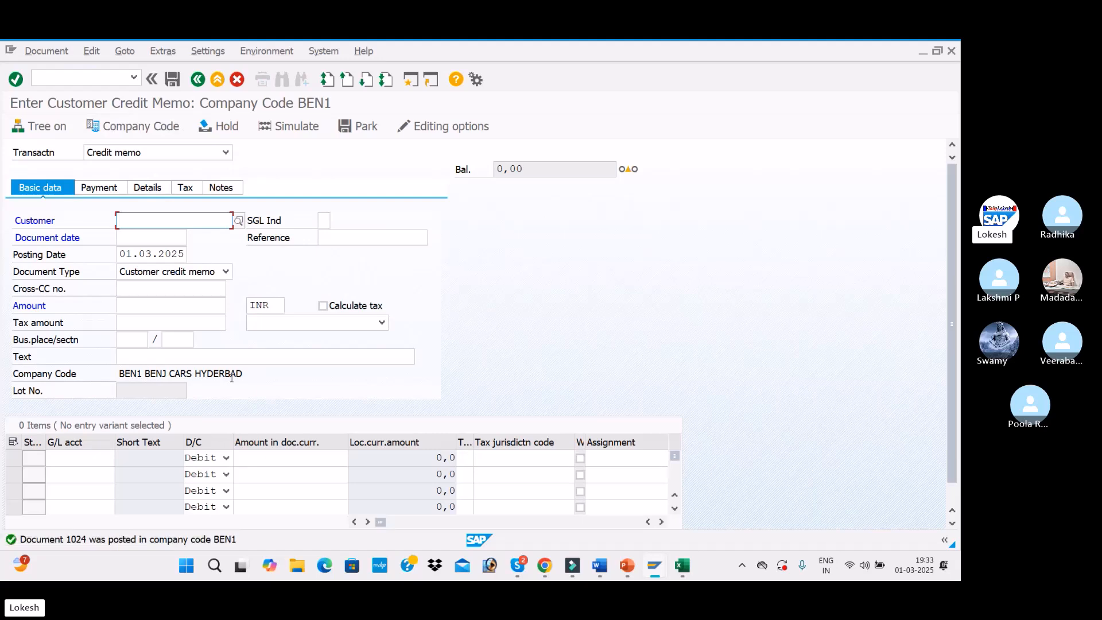
# Switch to Excel and copy the Notice 1 entry with its date from row 11 to row 12.
pyautogui.hotkey('alt', 'Tab')
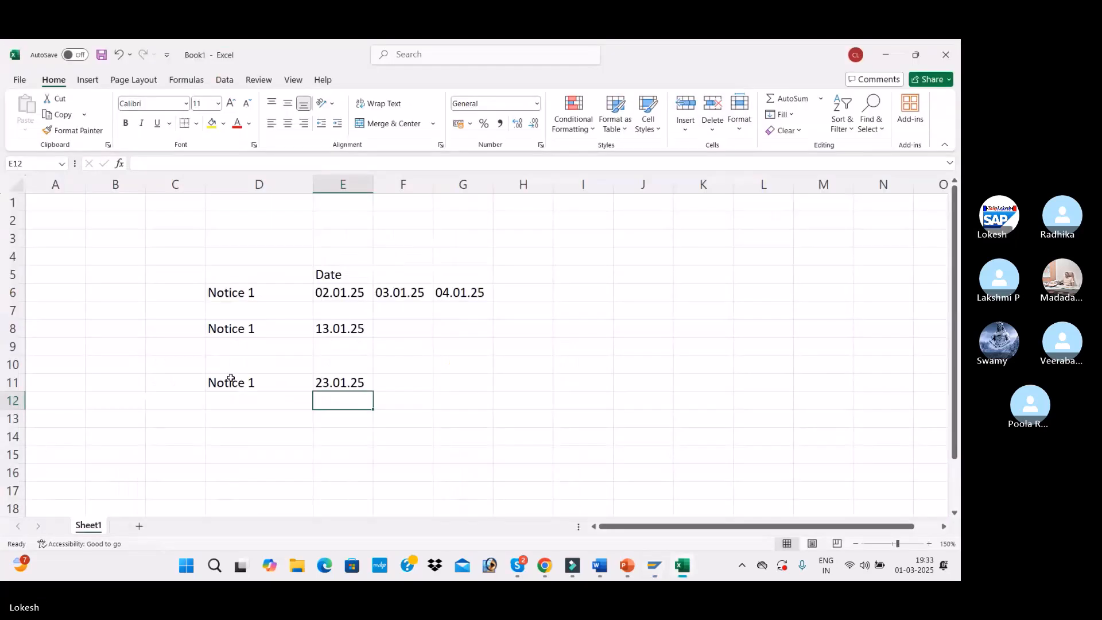
pyautogui.moveTo(263, 386); pyautogui.dragTo(321, 385)
pyautogui.hotkey('ctrl', 'c')
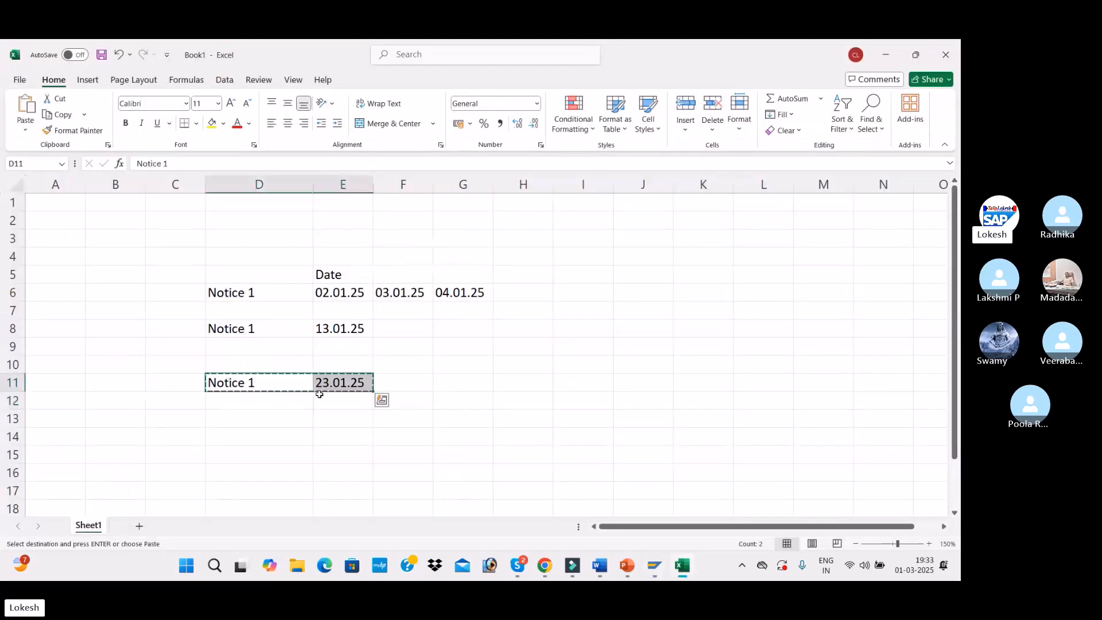
pyautogui.click(276, 401)
pyautogui.hotkey('ctrl', 'v')
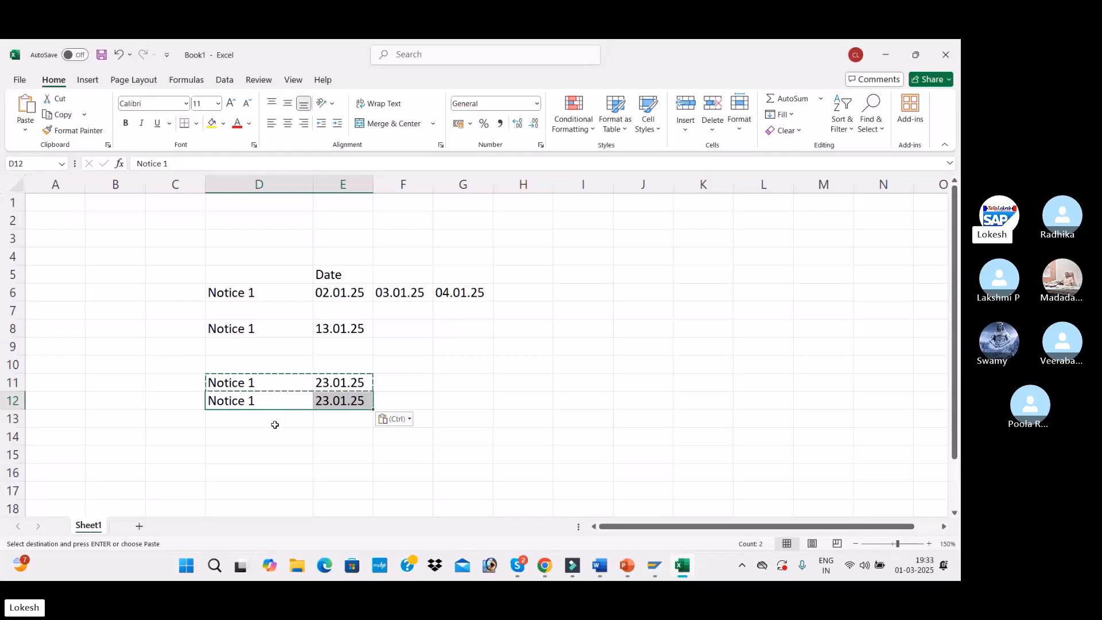
pyautogui.press('Escape')
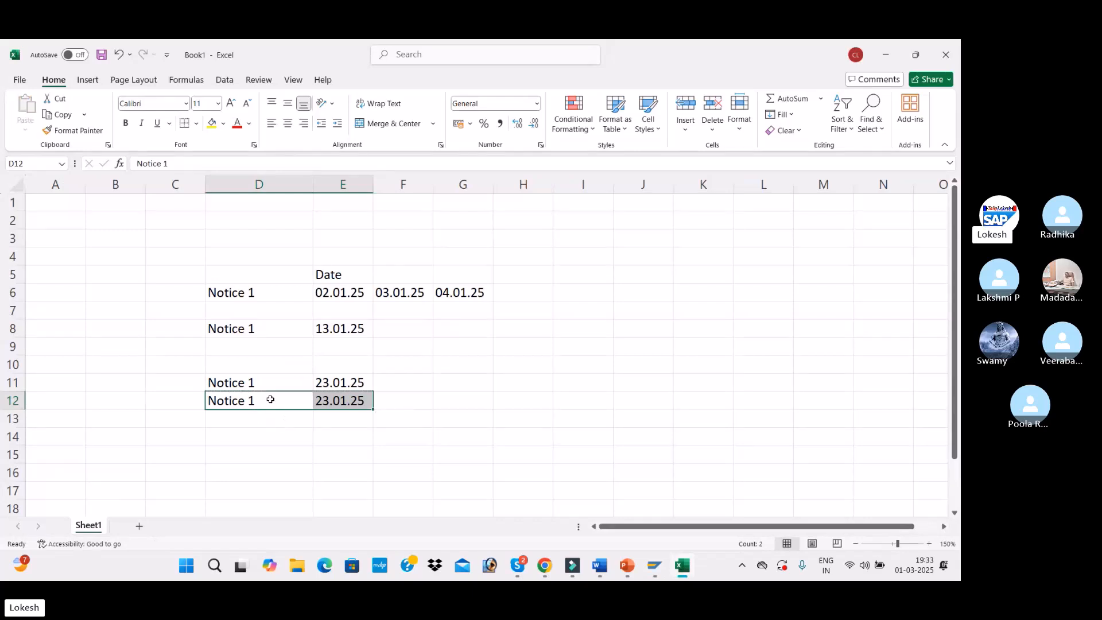
# Change the Notice 1 date in cell E12 to 03.02.25.
pyautogui.doubleClick(323, 400)
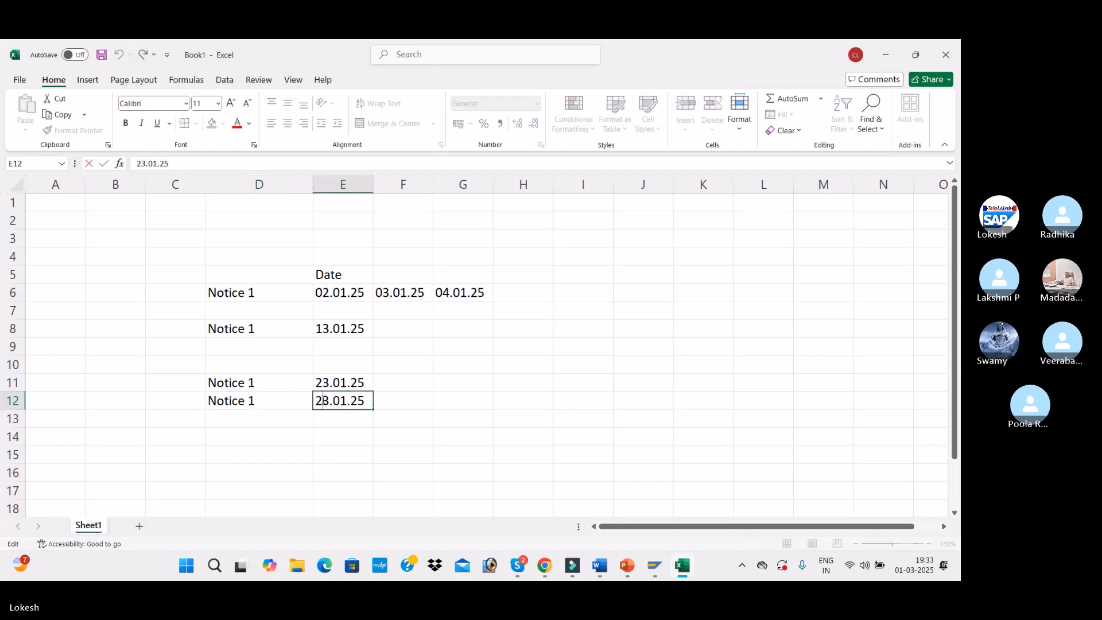
pyautogui.write('03')
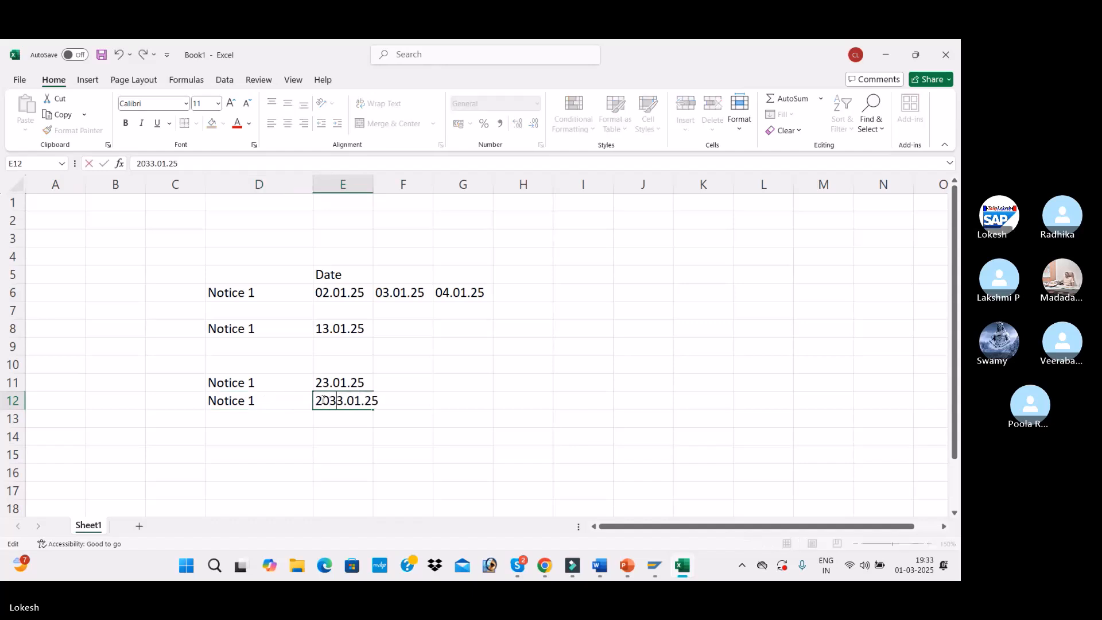
pyautogui.press('BackSpace')
pyautogui.press('BackSpace')
pyautogui.press('BackSpace')
pyautogui.write('03')
pyautogui.press('BackSpace')
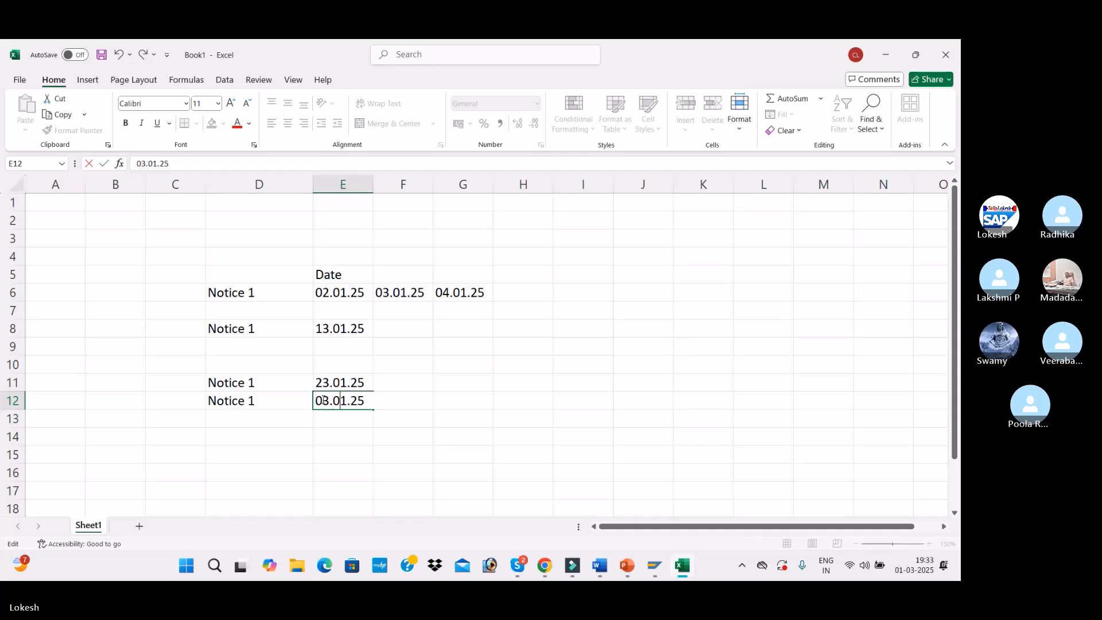
pyautogui.press('BackSpace')
pyautogui.write('2')
# Switch to SAP and start another credit memo for the same customer with document date 03.02.2025.
pyautogui.hotkey('alt', 'Tab')
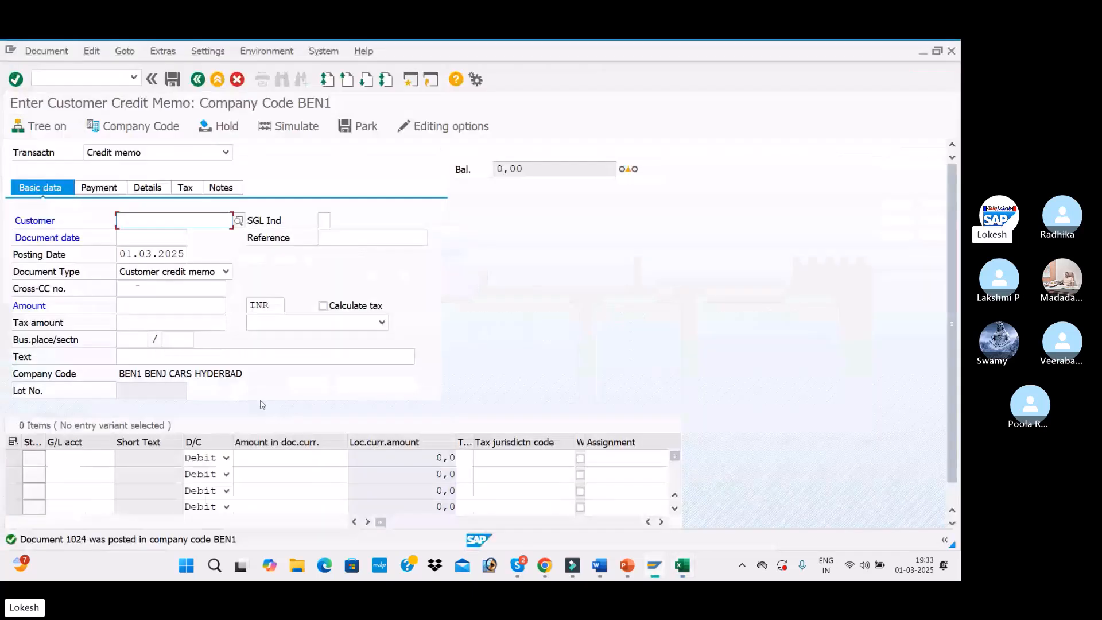
pyautogui.click(155, 230)
pyautogui.click(161, 223)
pyautogui.click(151, 229)
pyautogui.click(151, 237)
pyautogui.write('03.02.2025')
pyautogui.press('Tab')
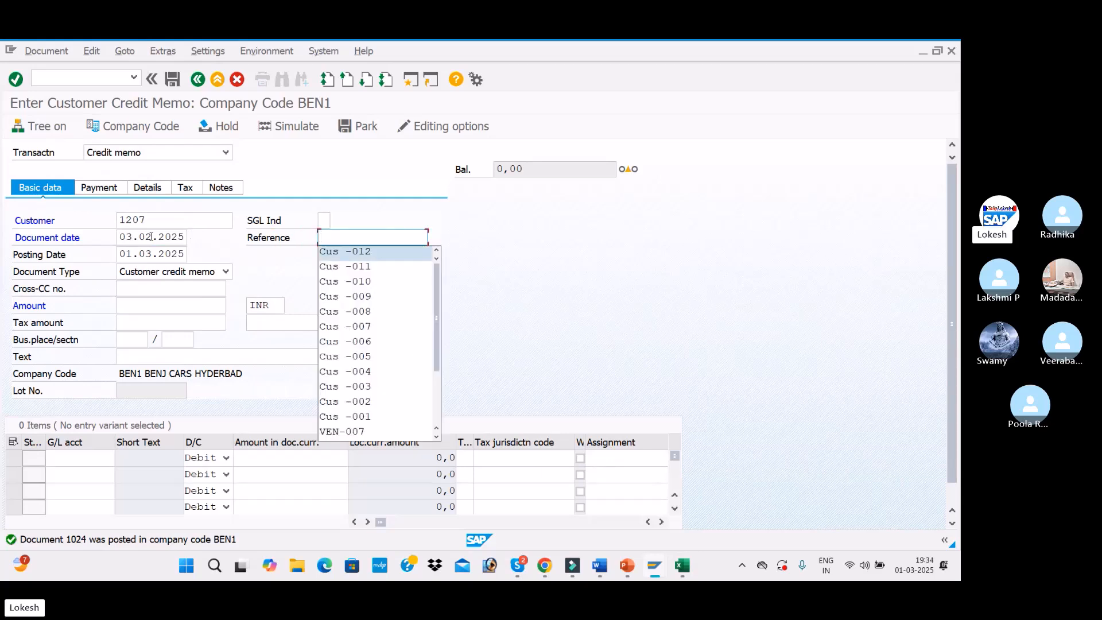
# Set the credit memo's reference to Cus -013 and its posting date to 03.02.2025.
pyautogui.press('Tab')
pyautogui.click(380, 238)
pyautogui.press('BackSpace')
pyautogui.write('1')
pyautogui.press('BackSpace')
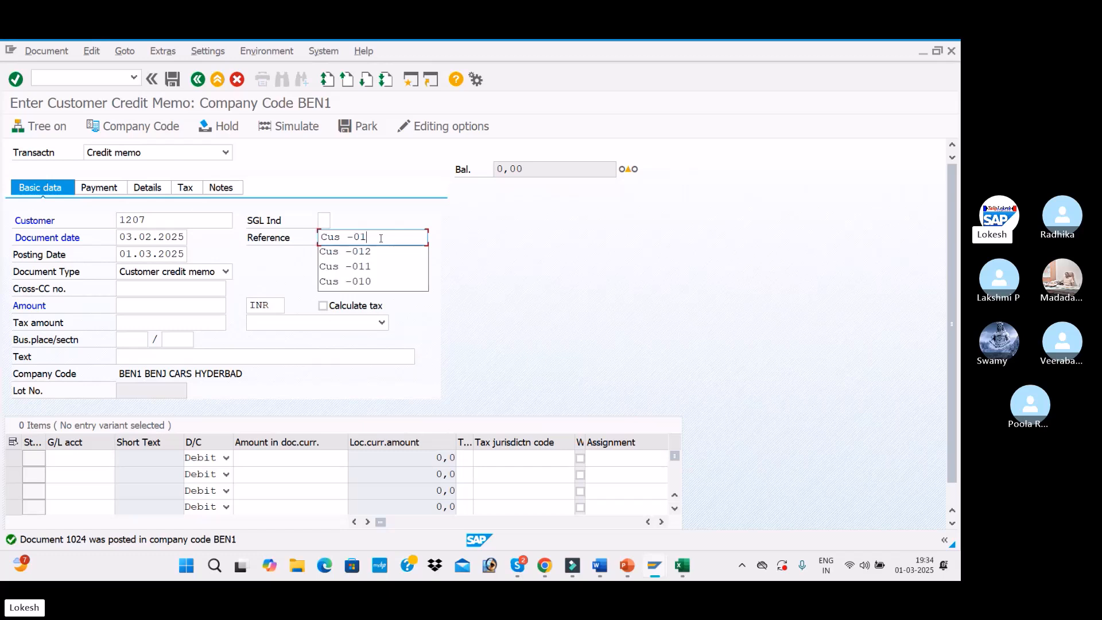
pyautogui.click(121, 253)
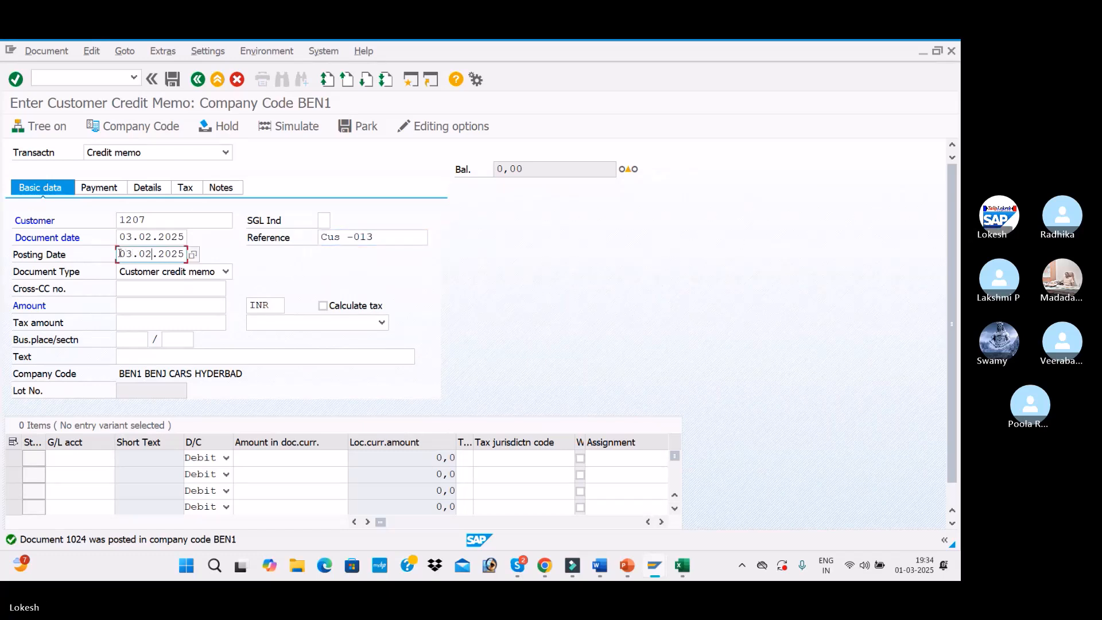
# Set the credit memo's amount to 20000 INR and its text to CUSTOMER INVOICE.
pyautogui.click(142, 305)
pyautogui.press('BackSpace')
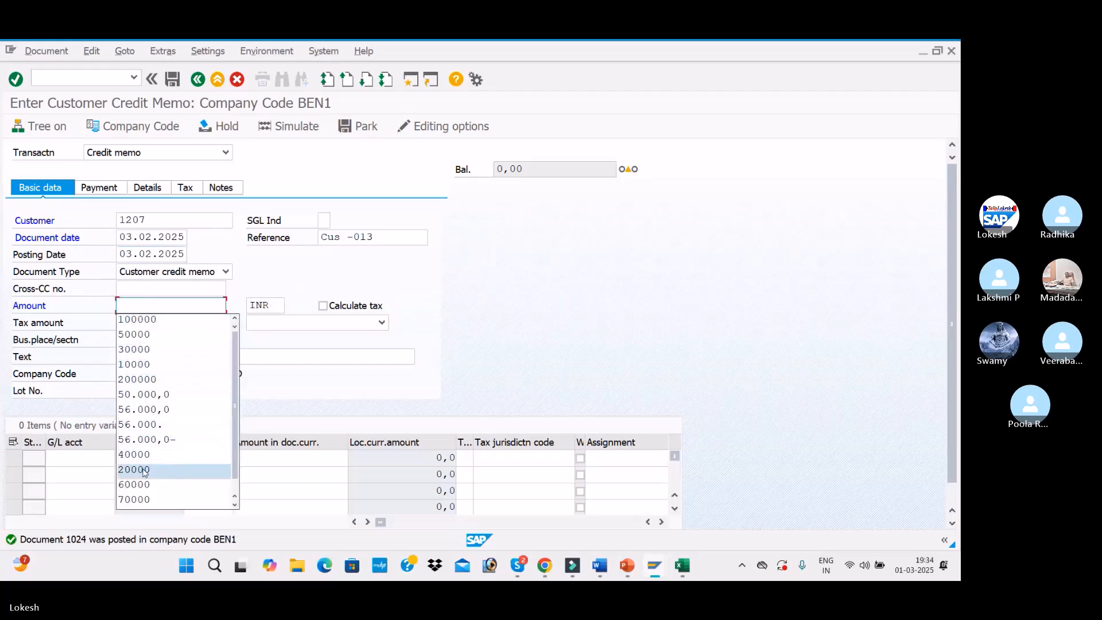
pyautogui.click(144, 469)
pyautogui.click(165, 357)
pyautogui.click(164, 369)
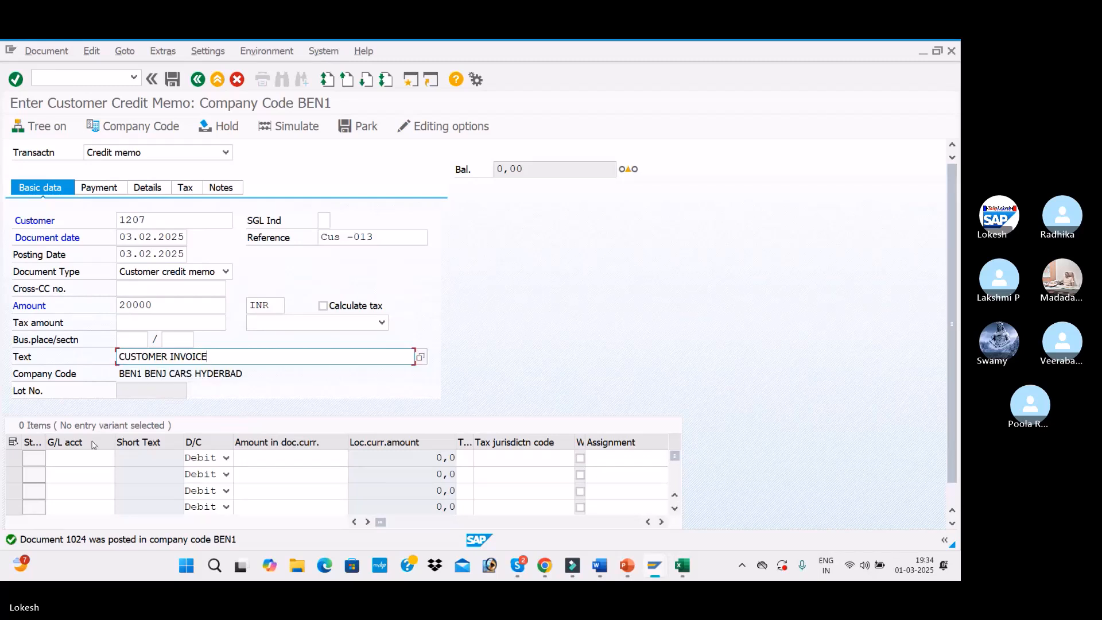
# Add a debit line item of 20000 on the Sales A/c G/L account to the credit memo.
pyautogui.click(92, 453)
pyautogui.click(75, 349)
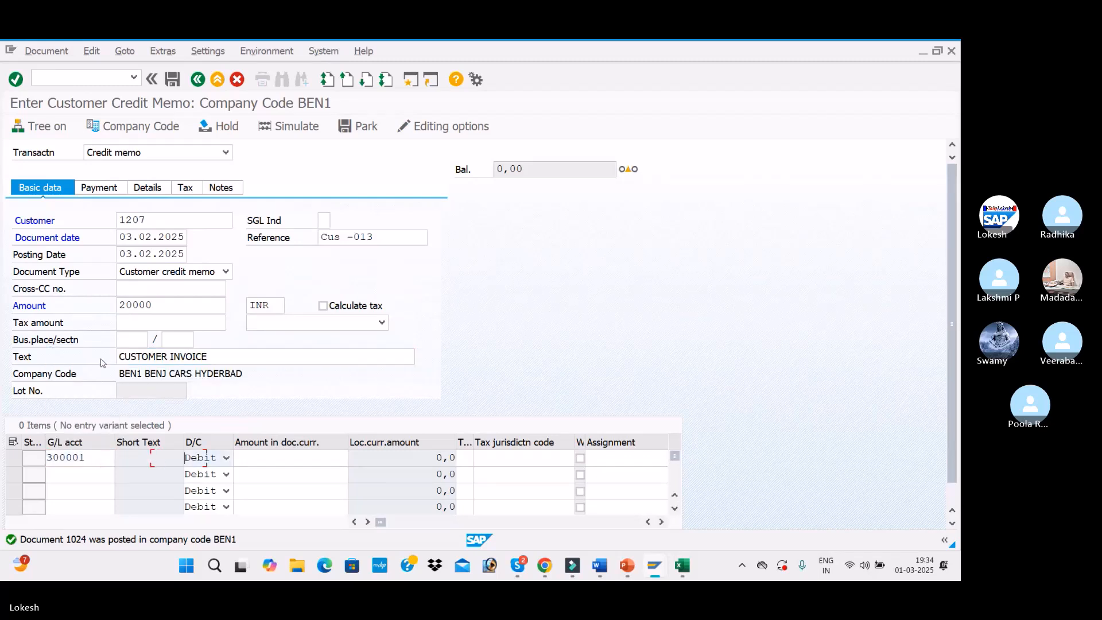
pyautogui.click(284, 457)
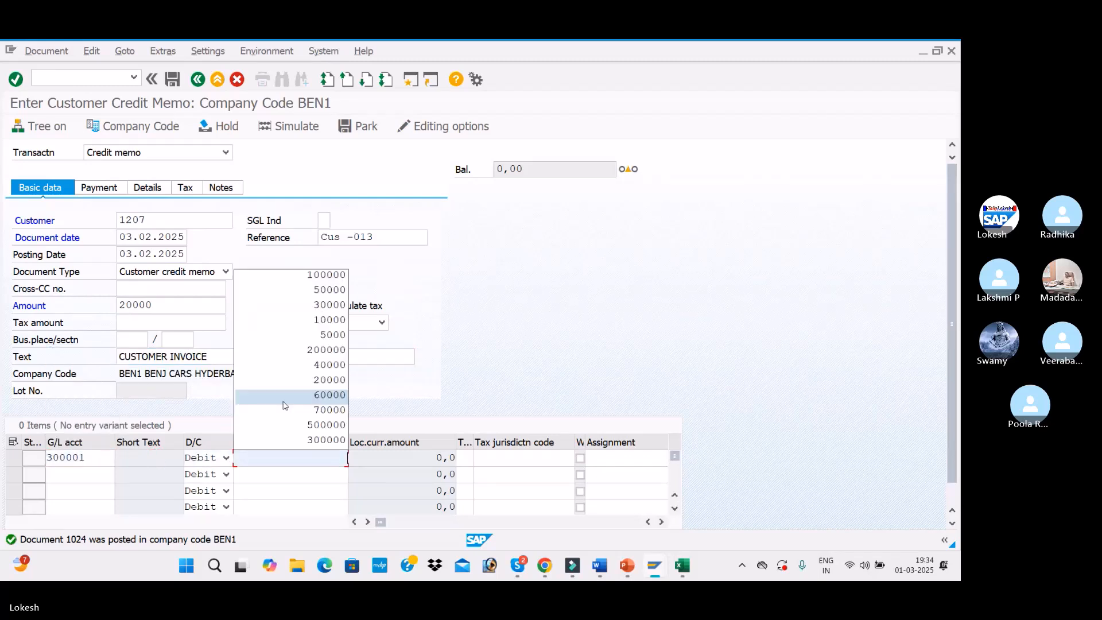
pyautogui.click(325, 380)
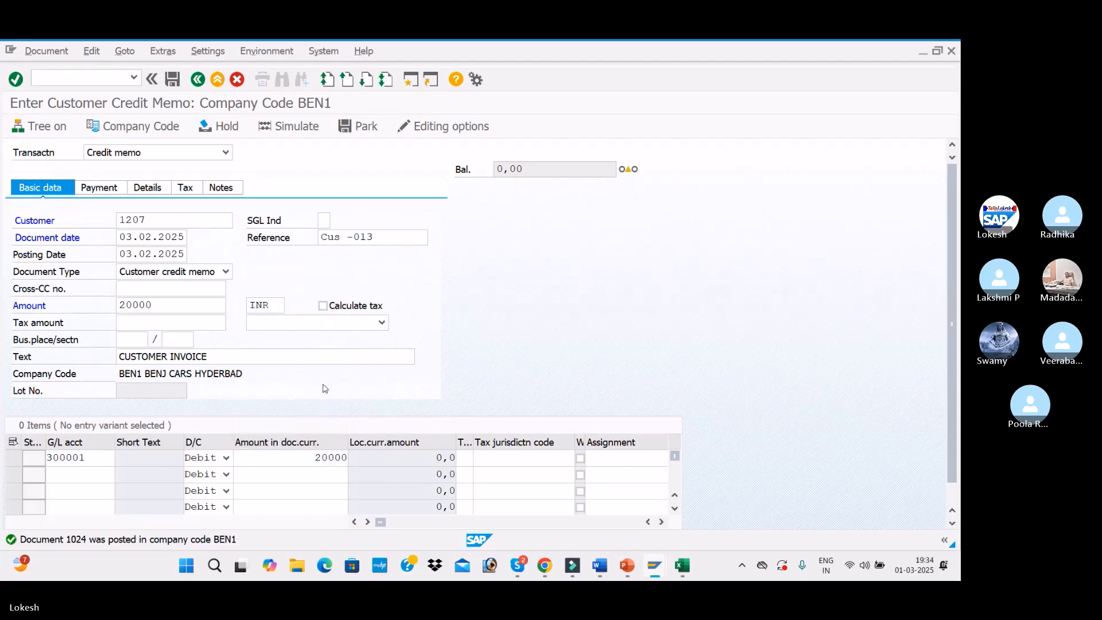
# Validate the 20000 INR credit memo, simulate it and post it.
pyautogui.press('Return')
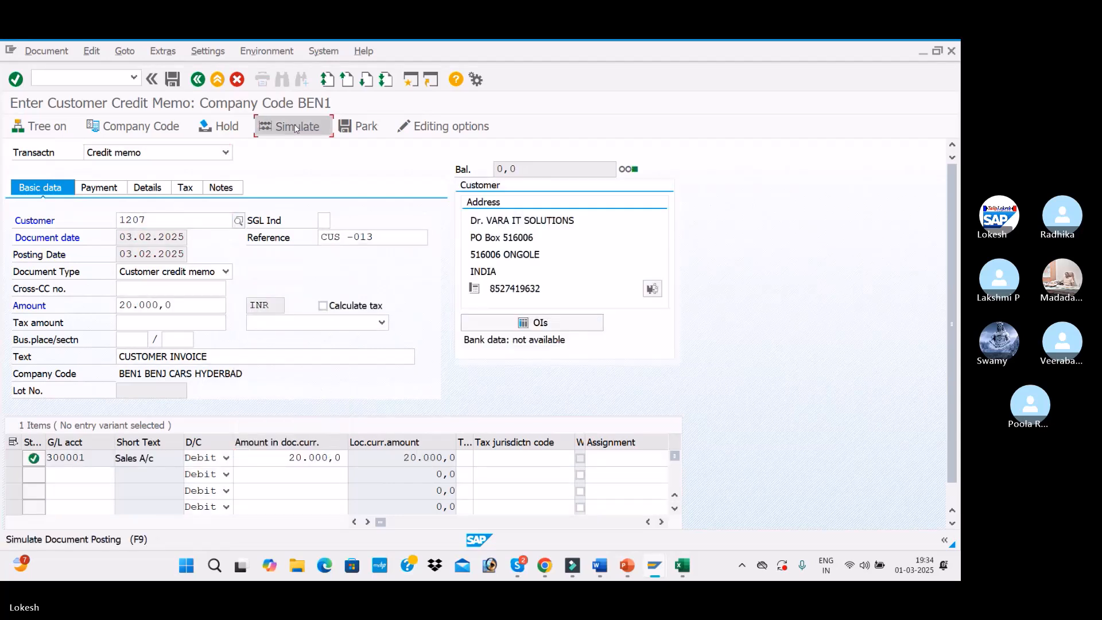
pyautogui.click(297, 128)
pyautogui.click(173, 81)
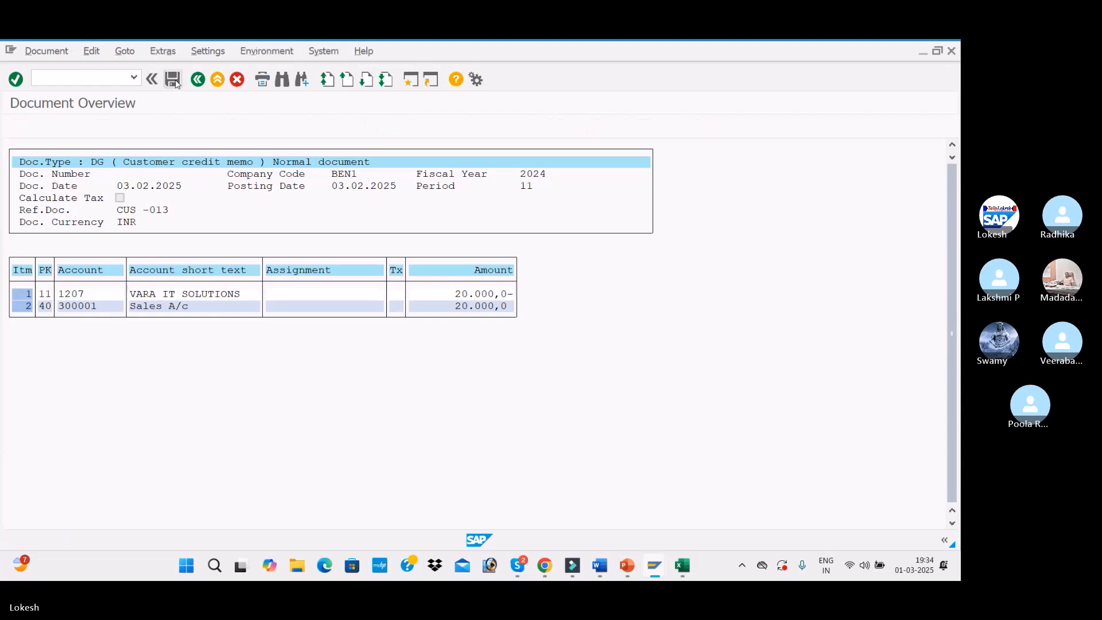
# Check the dunning configuration steps slide in PowerPoint, switch back to SAP and open Customer Line Item Display with transaction FBL5N.
pyautogui.hotkey('alt', 'Tab')
pyautogui.press('Tab')
pyautogui.press('Tab')
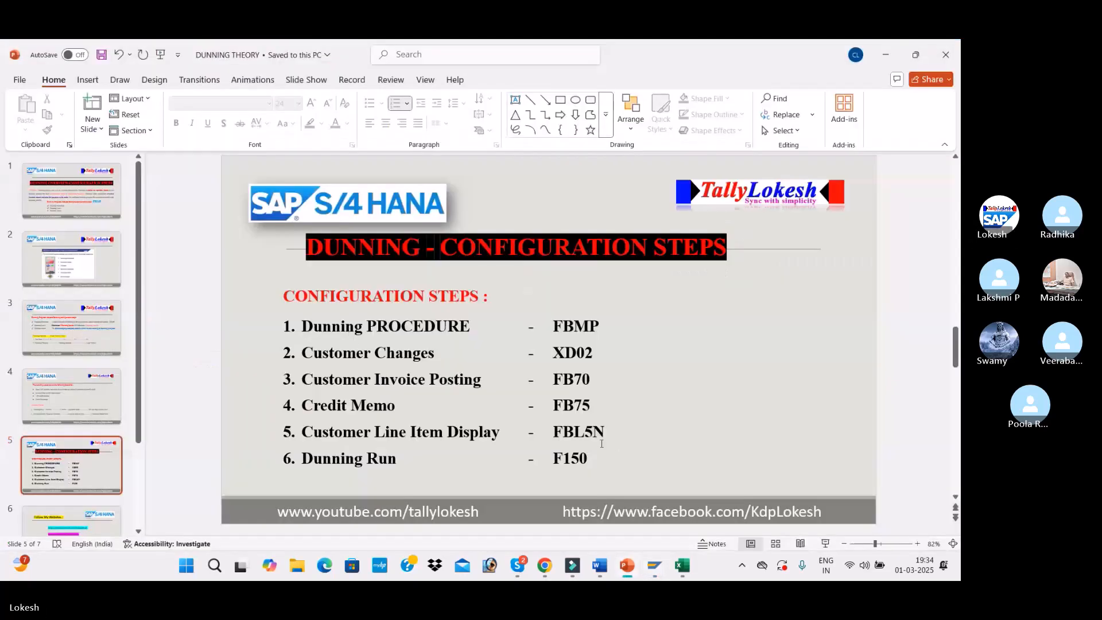
pyautogui.hotkey('alt', 'Tab')
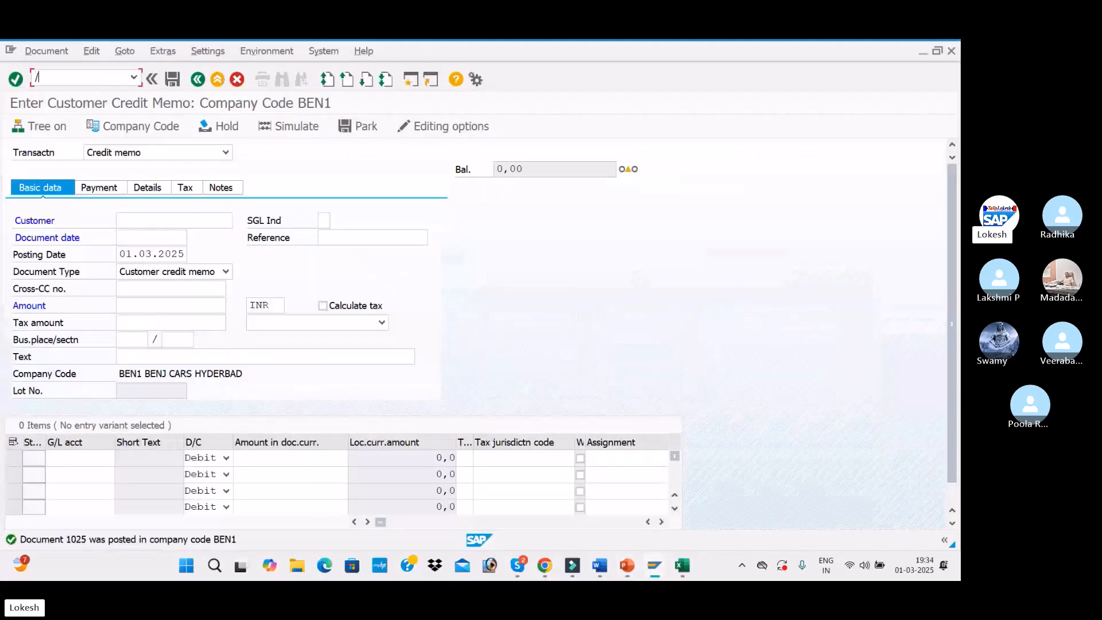
pyautogui.write('/nfbl5n')
pyautogui.press('Return')
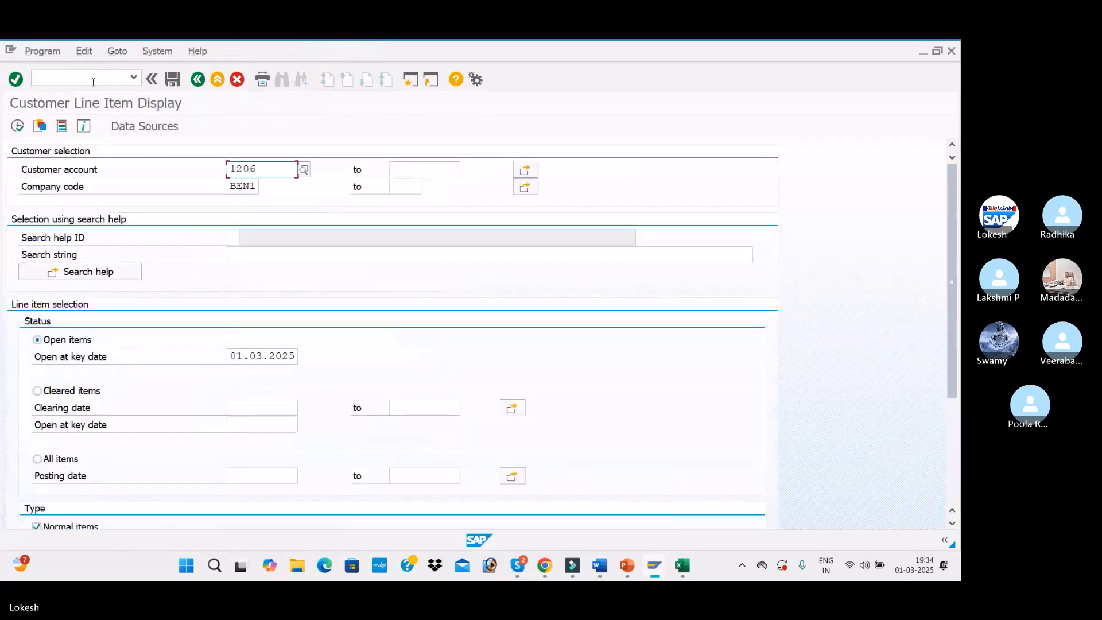
# Select the customer VARA IT SOLUTIONS in company code BEN1 and display its open items at key date 01.03.2025.
pyautogui.press('F8')
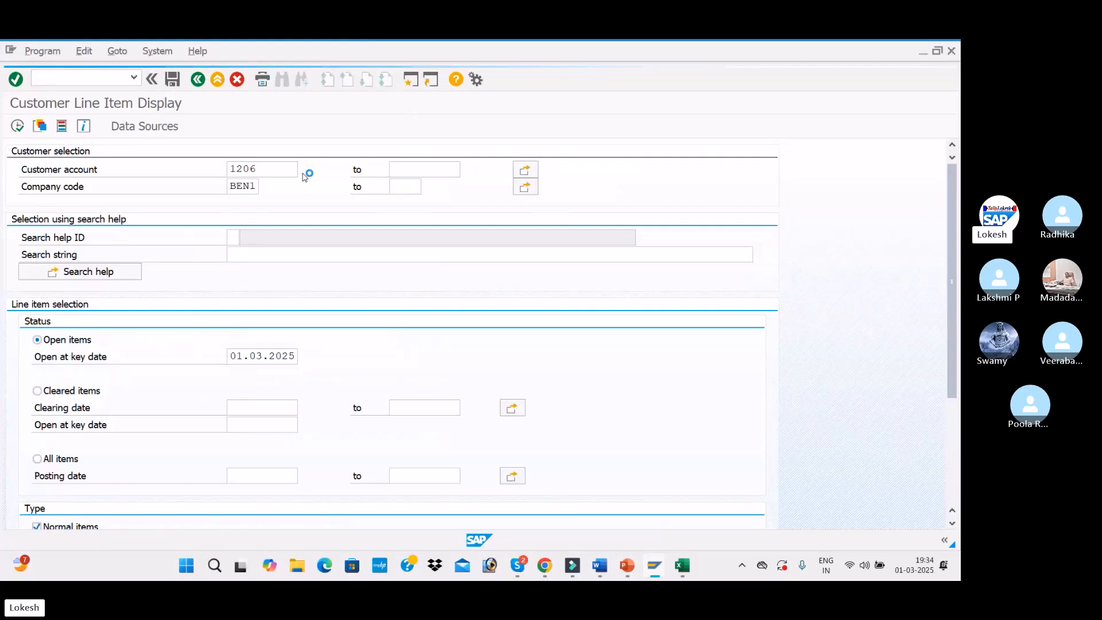
pyautogui.press('Return')
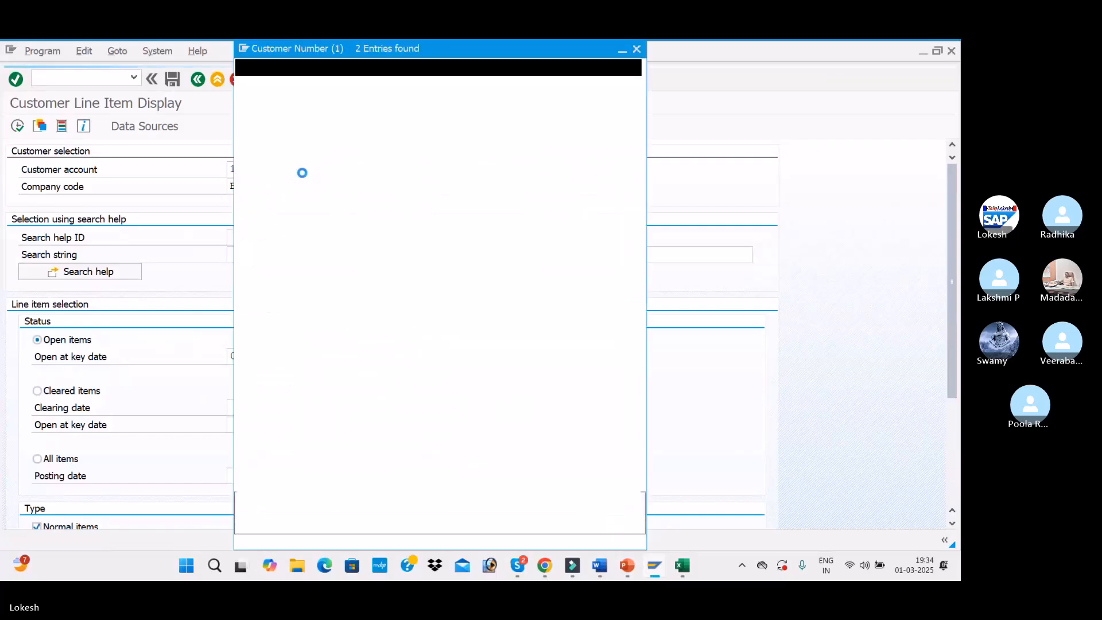
pyautogui.doubleClick(303, 175)
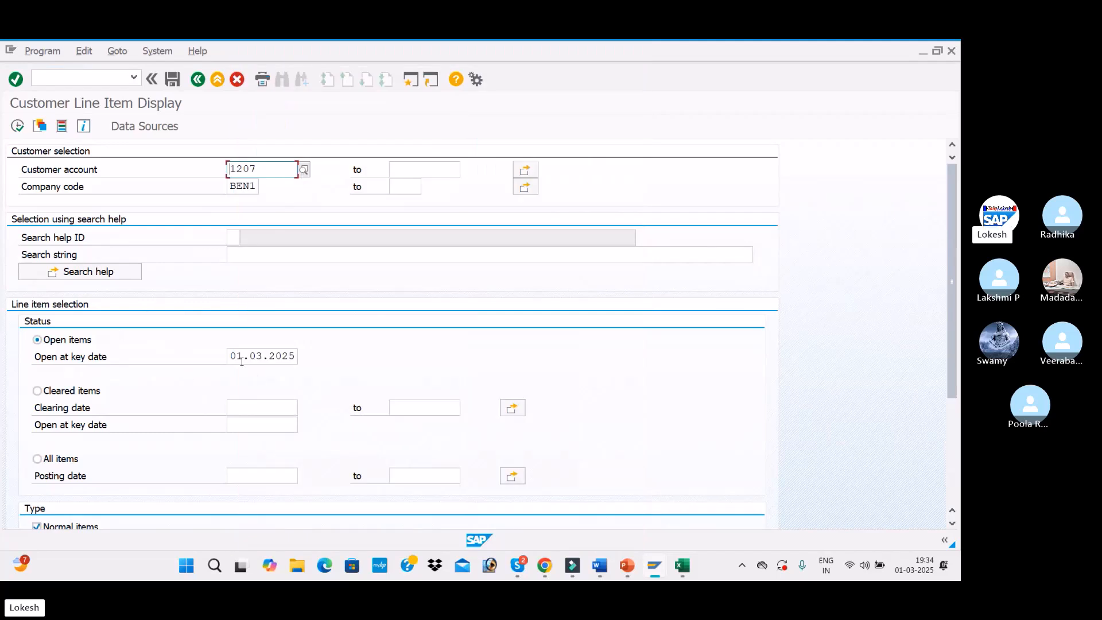
pyautogui.click(17, 126)
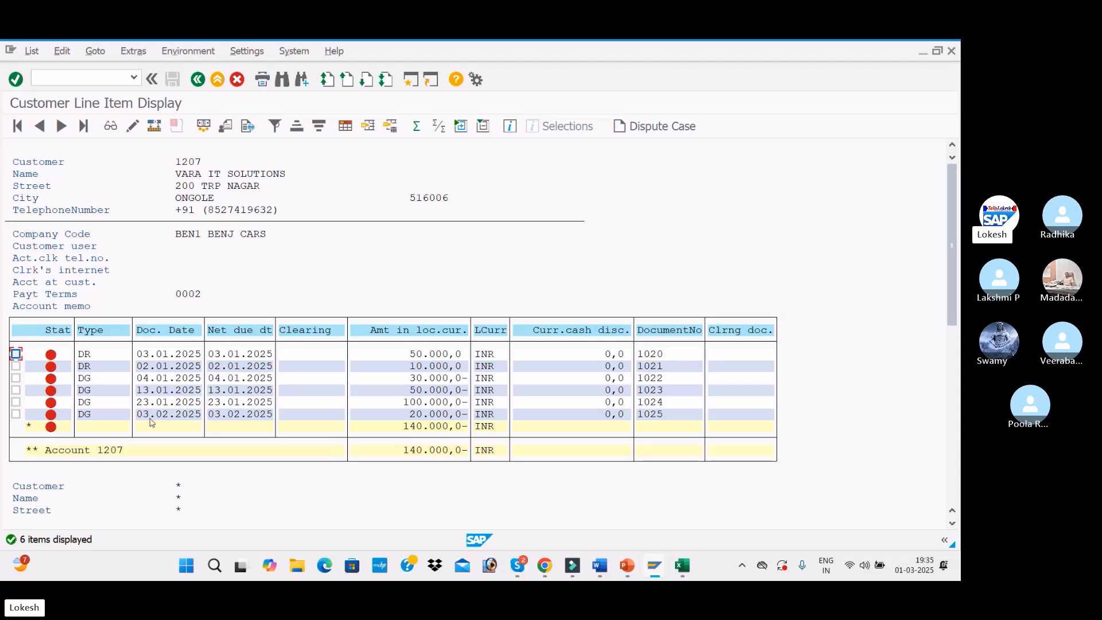
pyautogui.hotkey('alt', 'Tab')
pyautogui.hotkey('alt', 'Tab')
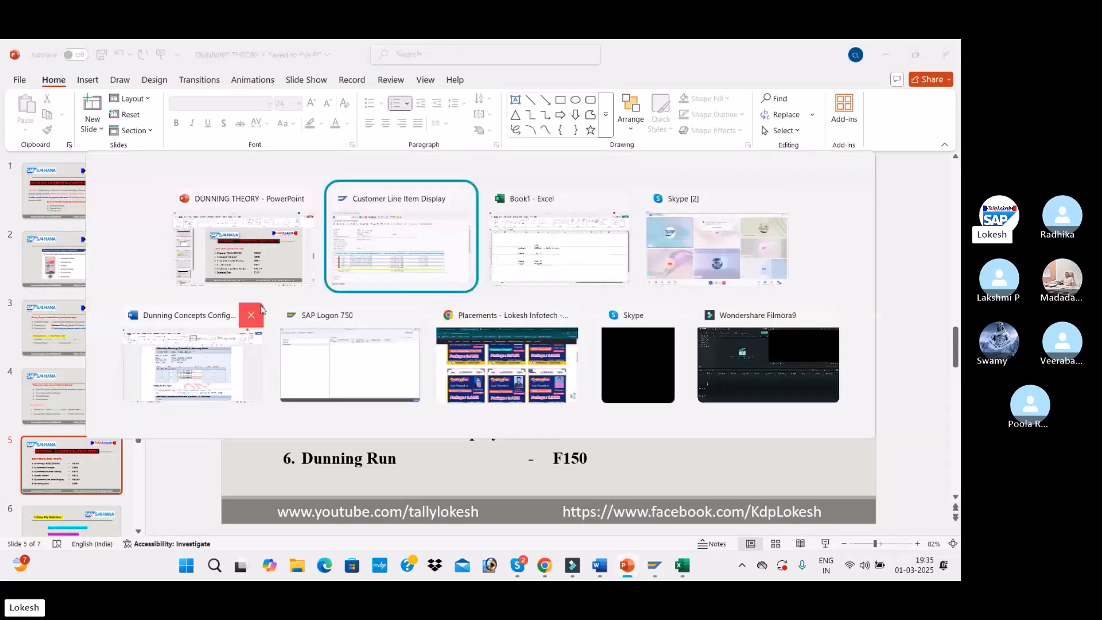
pyautogui.hotkey('alt', 'Tab')
pyautogui.hotkey('alt', 'Tab')
pyautogui.hotkey('alt', 'Tab')
pyautogui.hotkey('alt', 'Tab')
pyautogui.hotkey('alt', 'Tab')
pyautogui.hotkey('alt', 'Tab')
pyautogui.hotkey('alt', 'Tab')
pyautogui.hotkey('alt', 'Tab')
pyautogui.hotkey('alt', 'Tab')
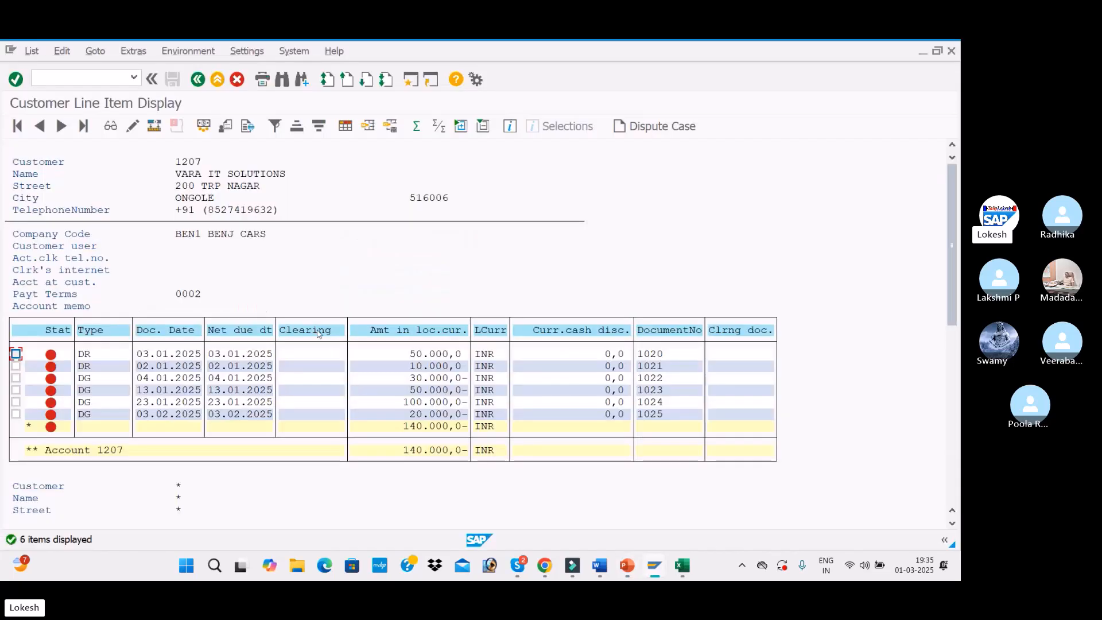
# Open Enter Customer Invoice in a new session for customer VARA IT SOLUTIONS, keeping Invoice as the transaction type.
pyautogui.click(411, 81)
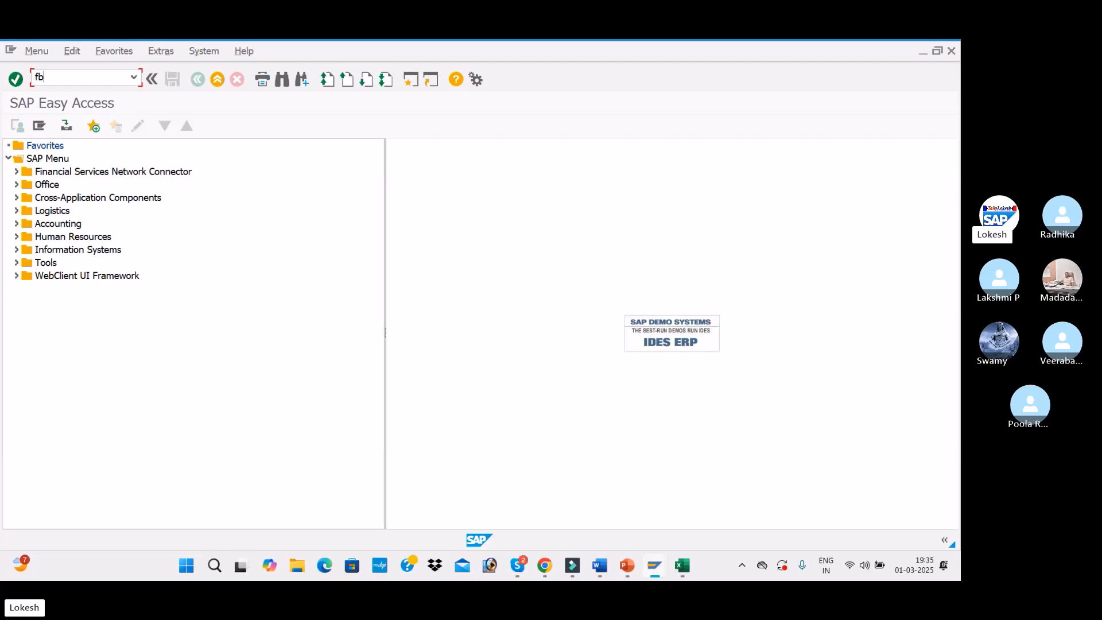
pyautogui.press('Return')
pyautogui.click(189, 223)
pyautogui.click(174, 236)
pyautogui.click(149, 240)
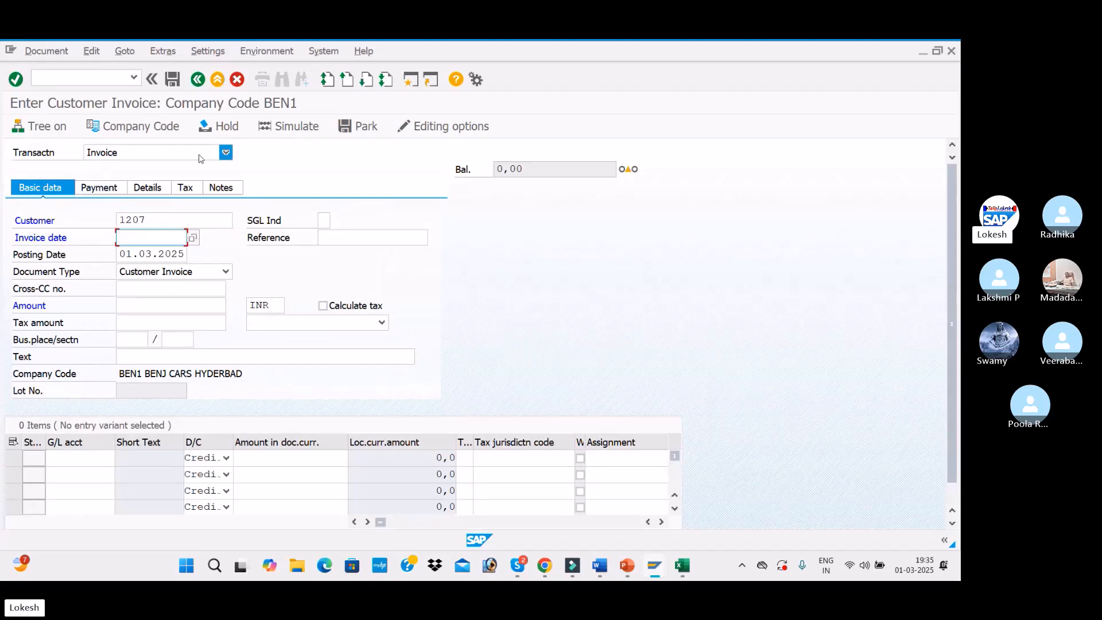
pyautogui.click(226, 153)
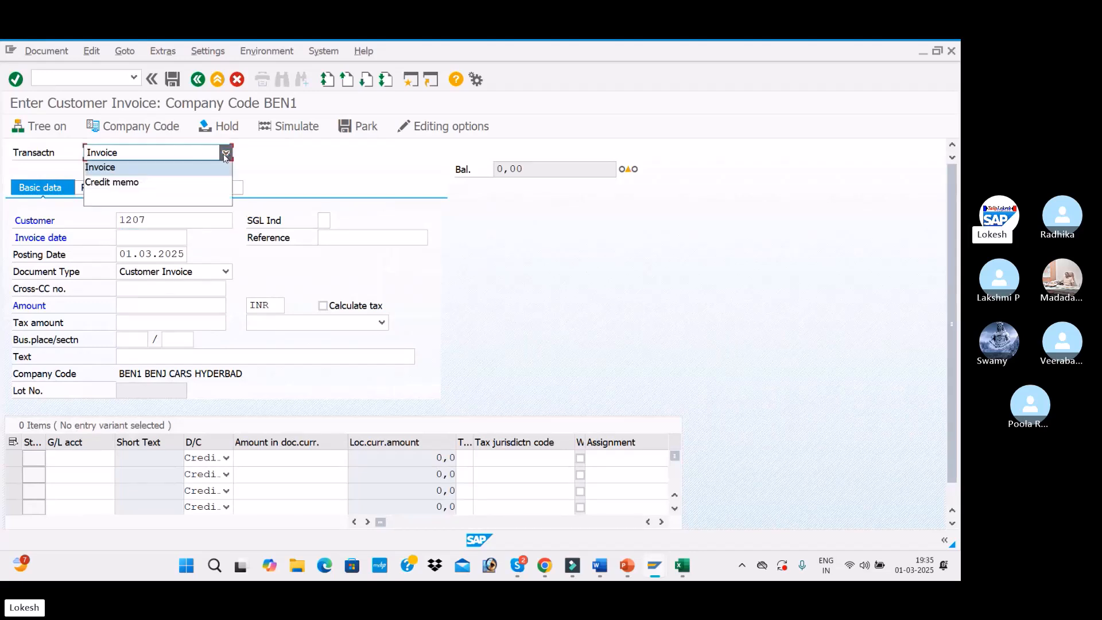
pyautogui.click(269, 186)
# Set the invoice date to 13.01.2025, the reference to Cus -014 and the posting date to 13.01.2025.
pyautogui.click(141, 238)
pyautogui.press('space')
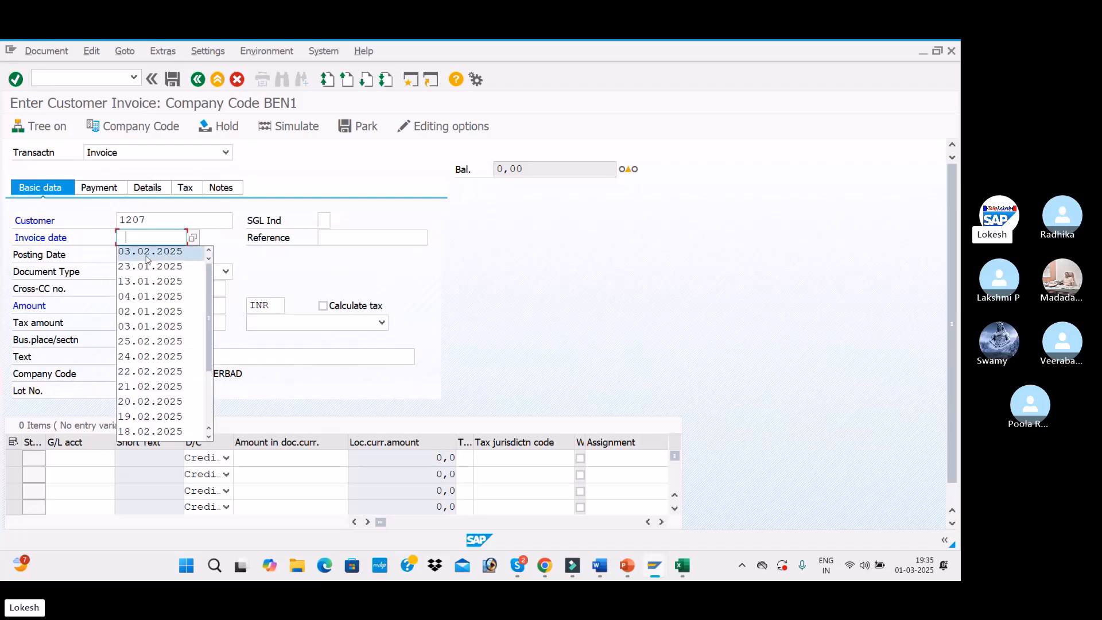
pyautogui.click(151, 285)
pyautogui.click(321, 237)
pyautogui.press('space')
pyautogui.click(351, 254)
pyautogui.press('BackSpace')
pyautogui.write('4')
pyautogui.click(122, 253)
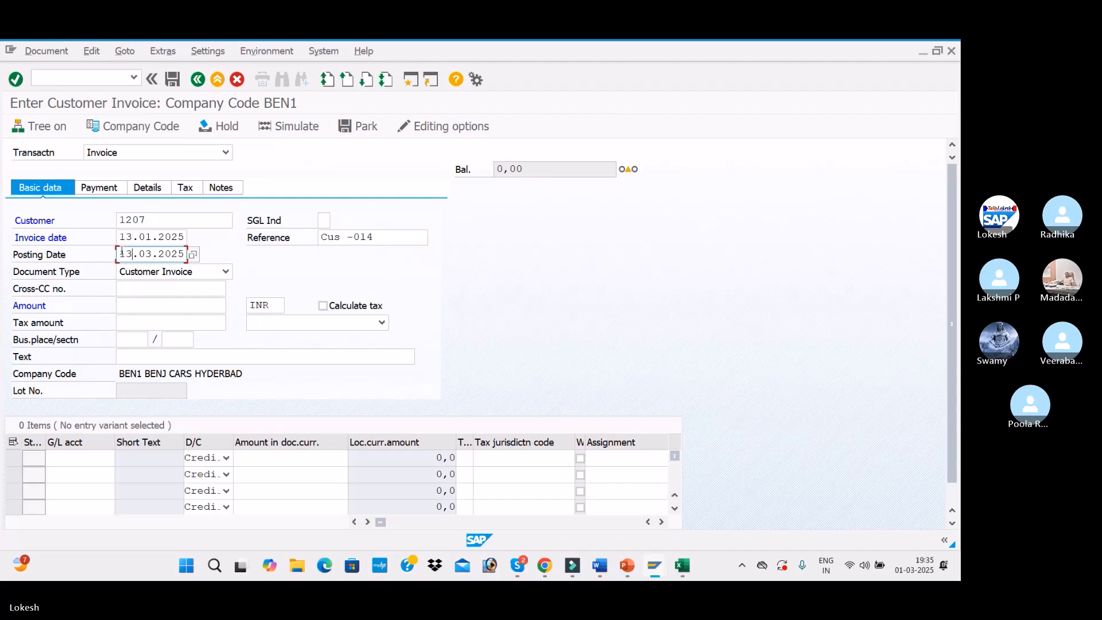
# Set the invoice amount to 20000 INR and the text to CUSTOMER INVOICE.
pyautogui.click(153, 310)
pyautogui.press('space')
pyautogui.click(157, 322)
pyautogui.click(151, 358)
pyautogui.press('space')
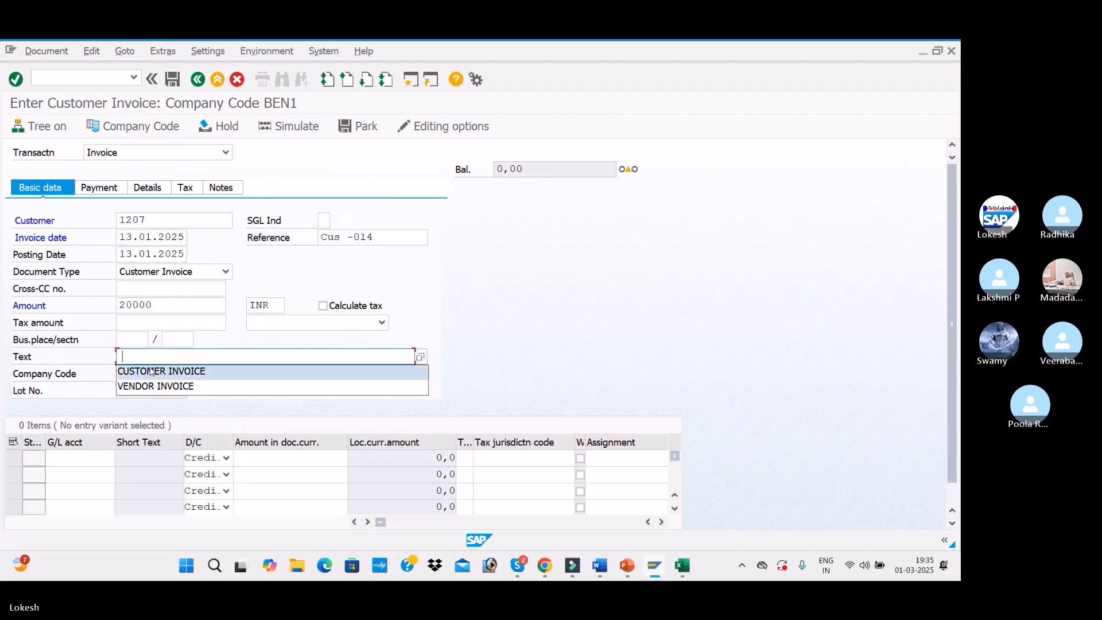
pyautogui.click(151, 372)
# Add a credit line item of 20000 on the Sales A/c G/L account to the invoice.
pyautogui.click(81, 458)
pyautogui.press('space')
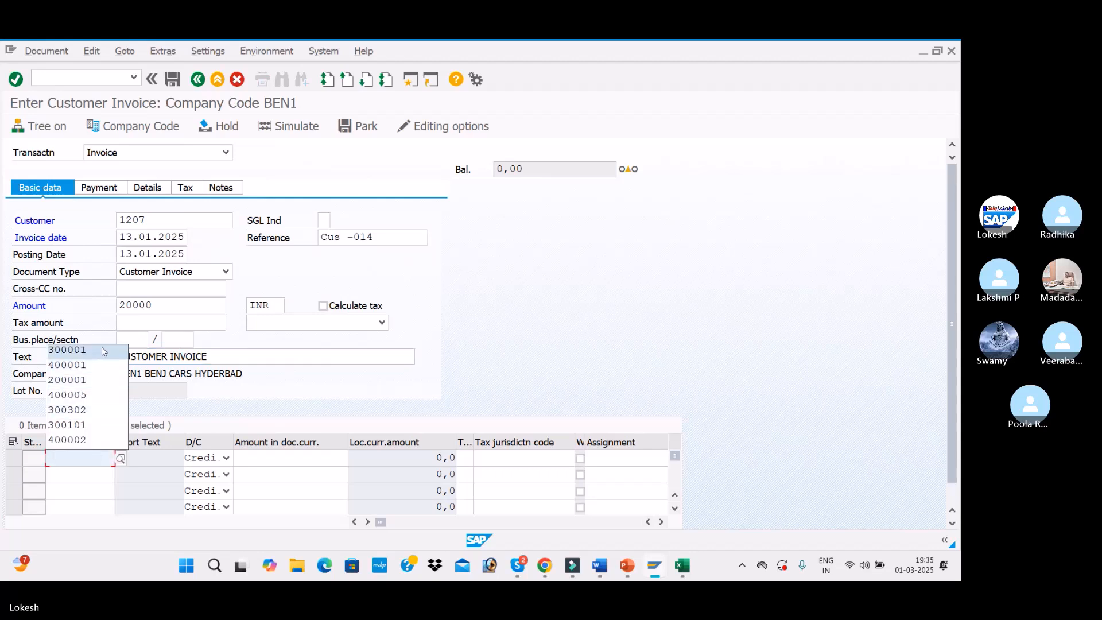
pyautogui.click(104, 352)
pyautogui.click(241, 458)
pyautogui.press('space')
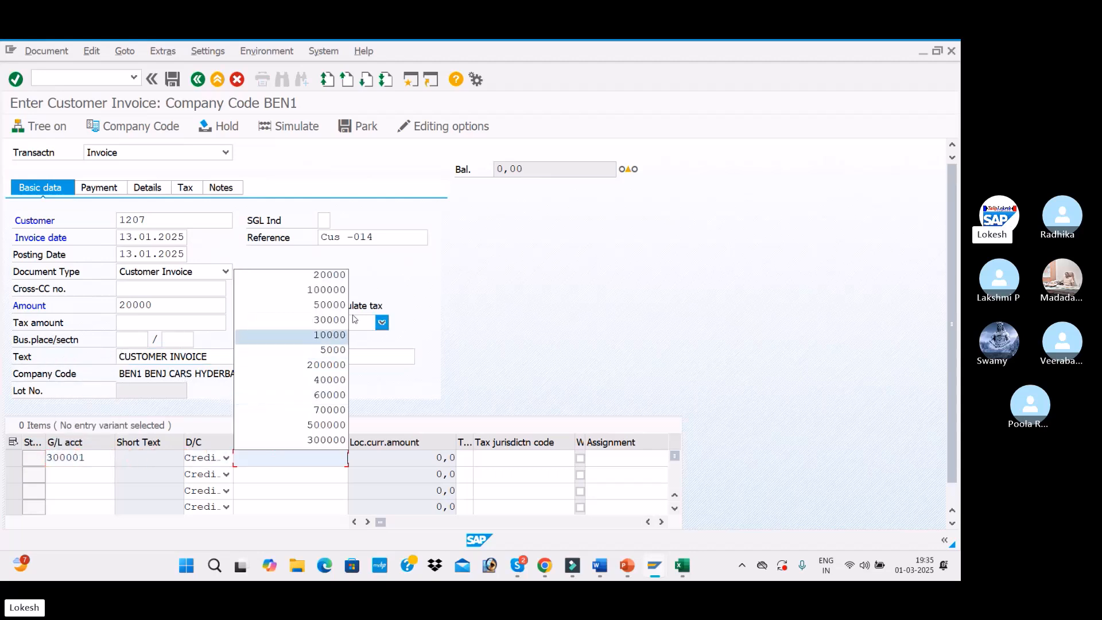
pyautogui.click(336, 275)
# Validate the 20000 INR customer invoice, simulate it and post it.
pyautogui.press('Return')
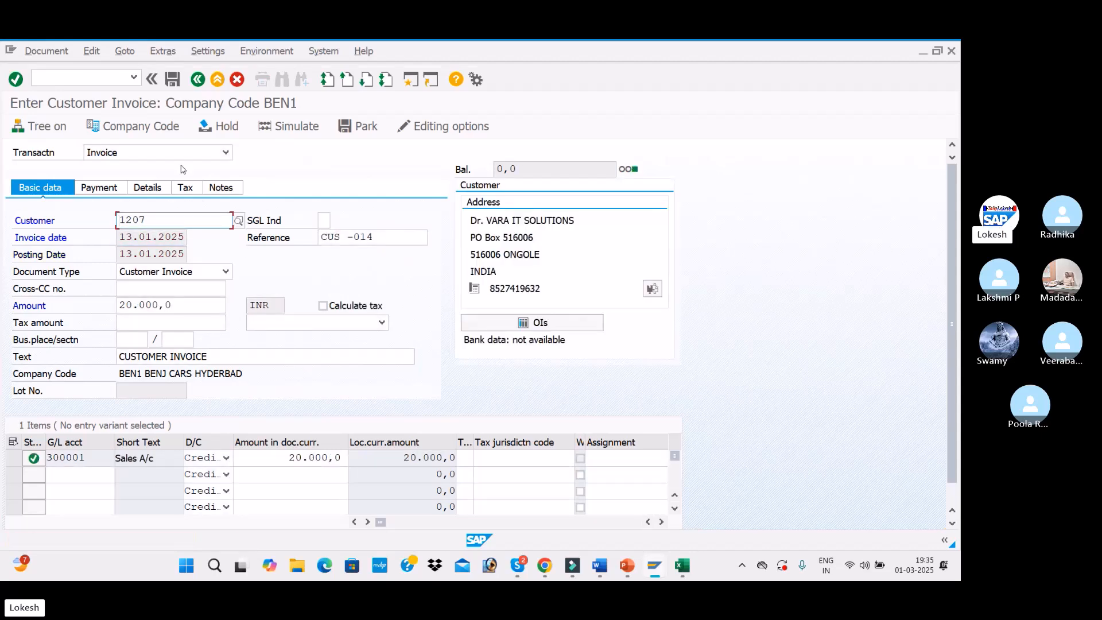
pyautogui.click(287, 126)
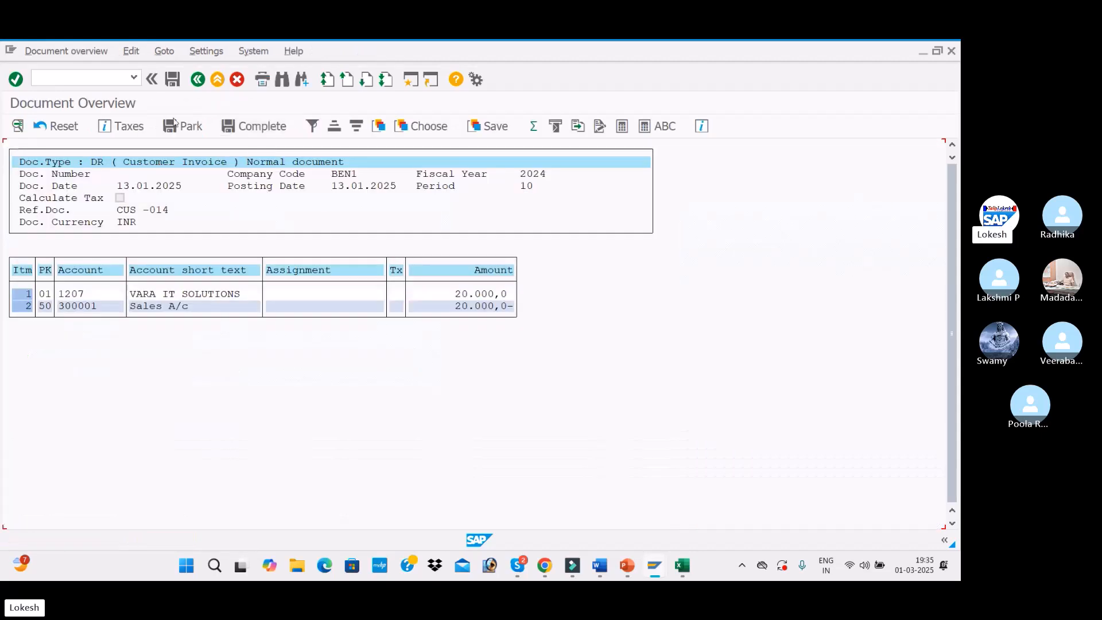
pyautogui.click(172, 79)
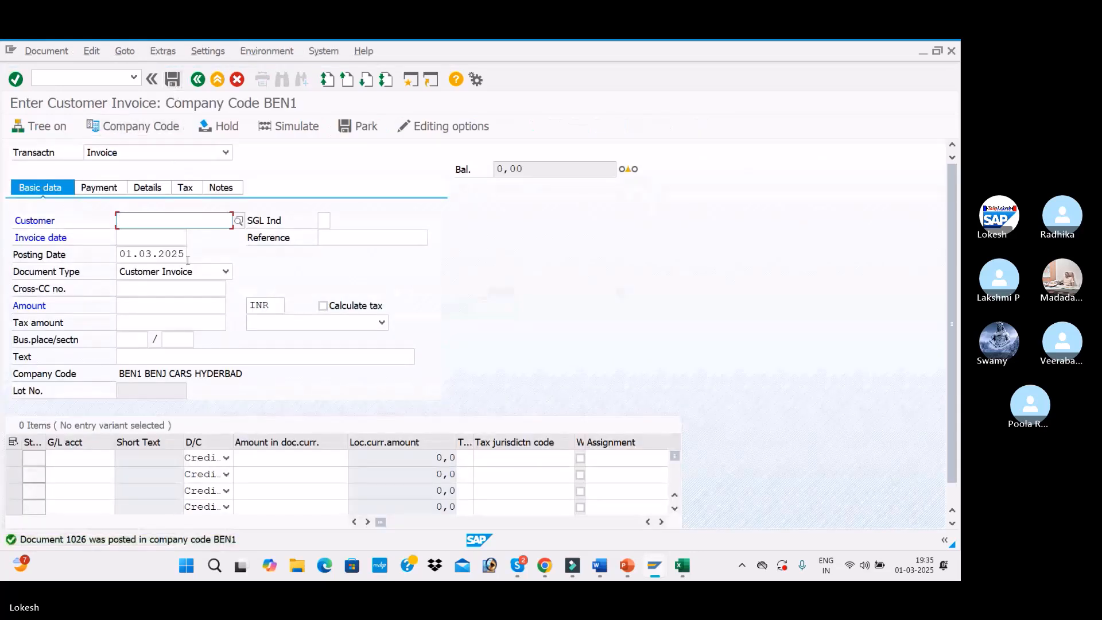
# Switch to the Customer Line Item Display session and refresh the list of open items.
pyautogui.hotkey('alt', 'Tab')
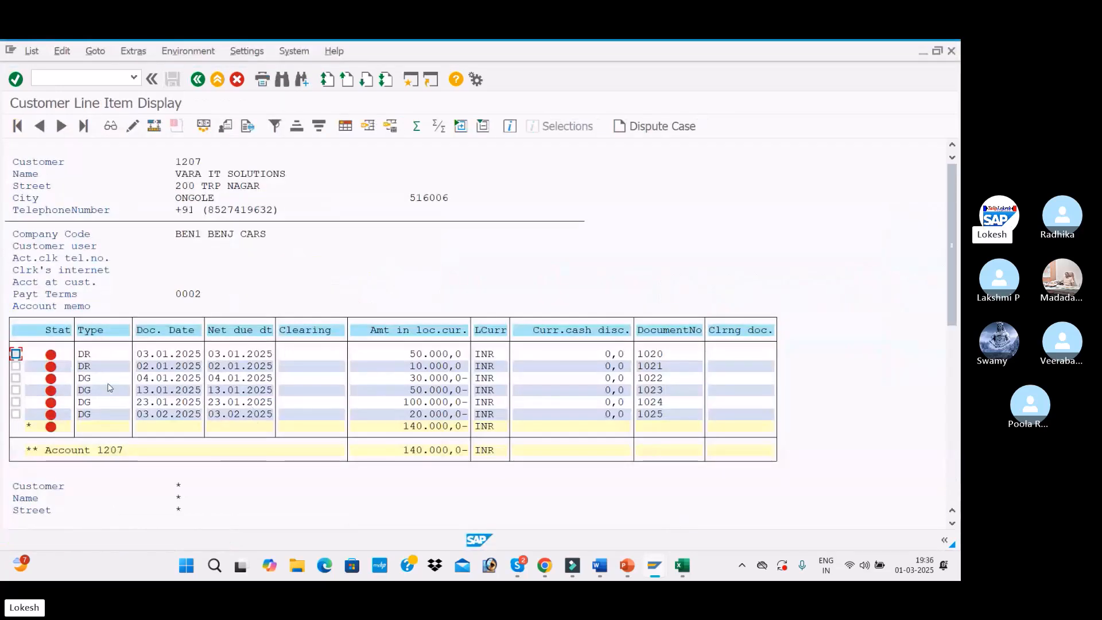
pyautogui.click(31, 50)
pyautogui.click(36, 85)
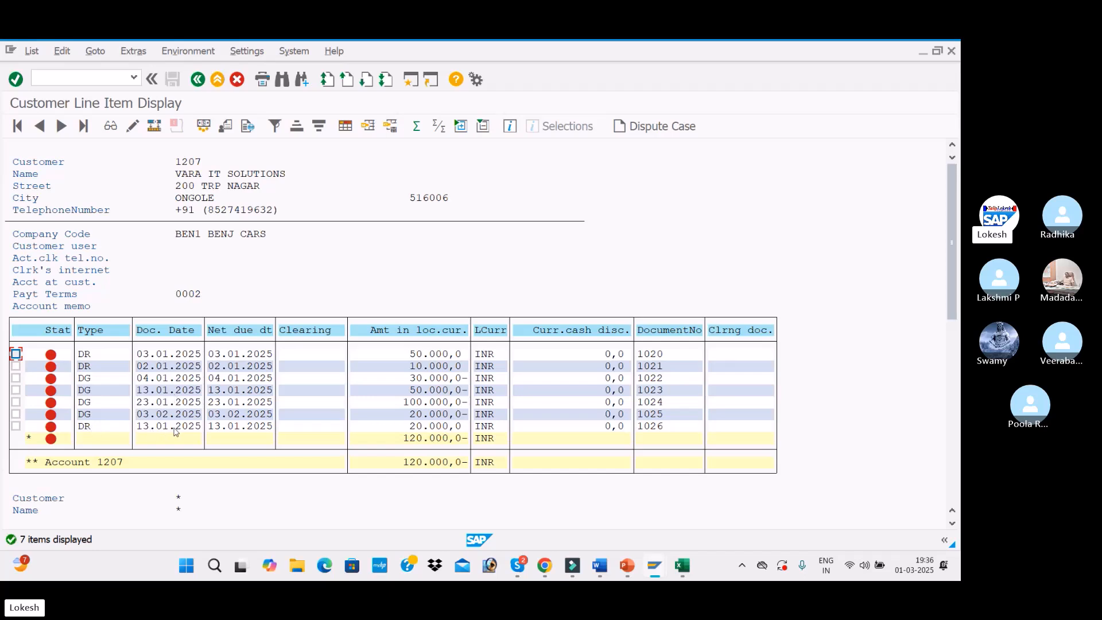
# Return to Enter Customer Invoice and start an invoice for customer VARA IT SOLUTIONS with invoice date 23.01.2025.
pyautogui.press('F3')
pyautogui.write('1207')
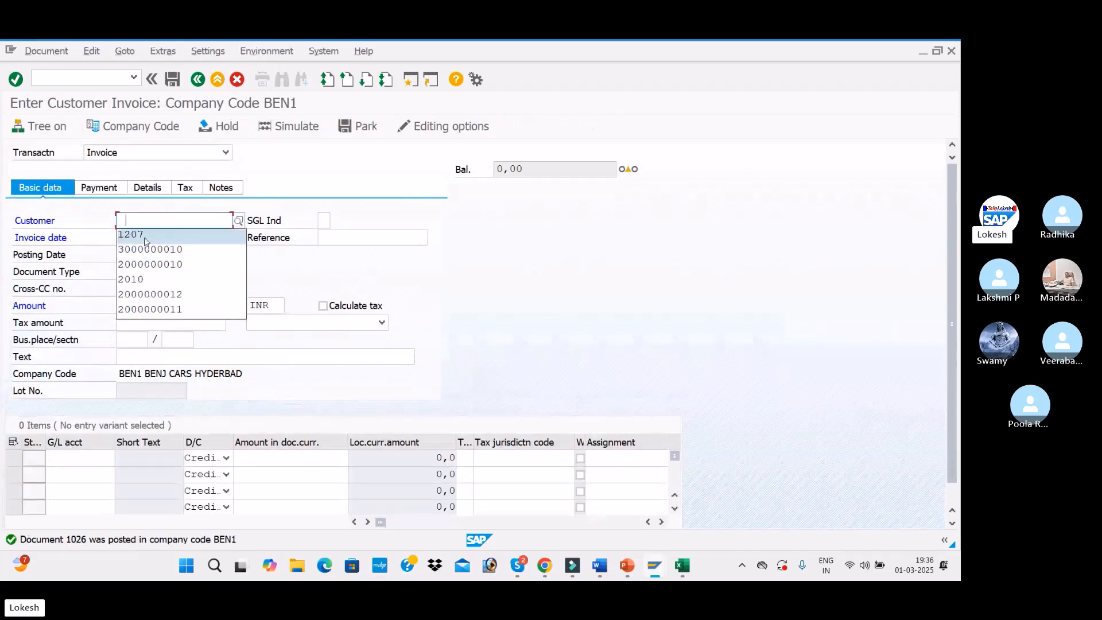
pyautogui.click(143, 242)
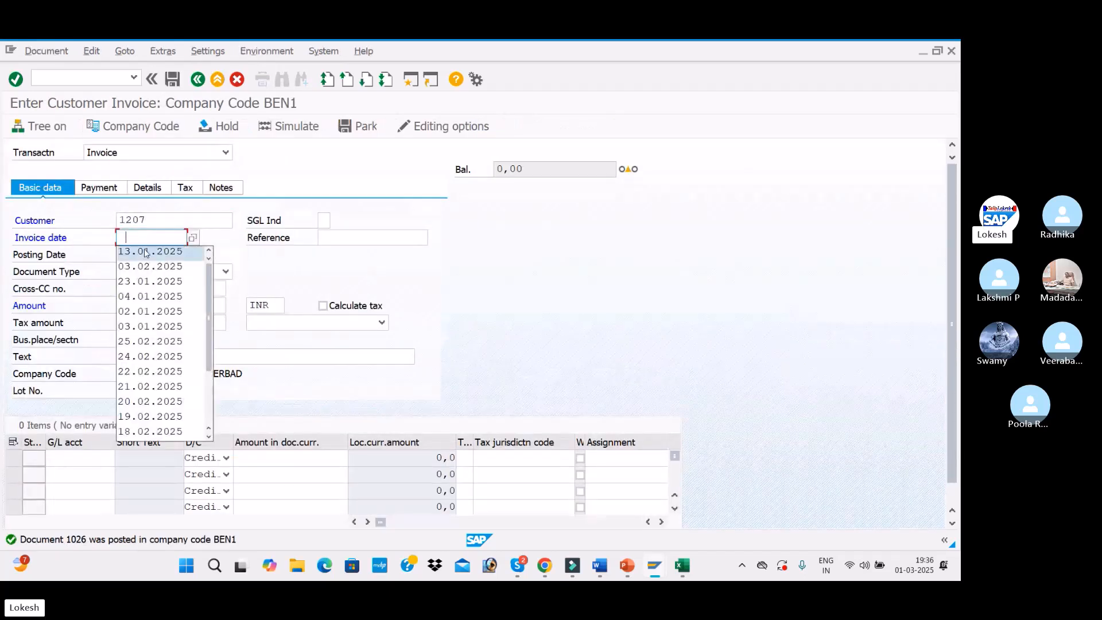
pyautogui.click(148, 285)
# Set the invoice reference to Cus -015 and the posting date to 23.01.2025.
pyautogui.click(356, 237)
pyautogui.click(368, 250)
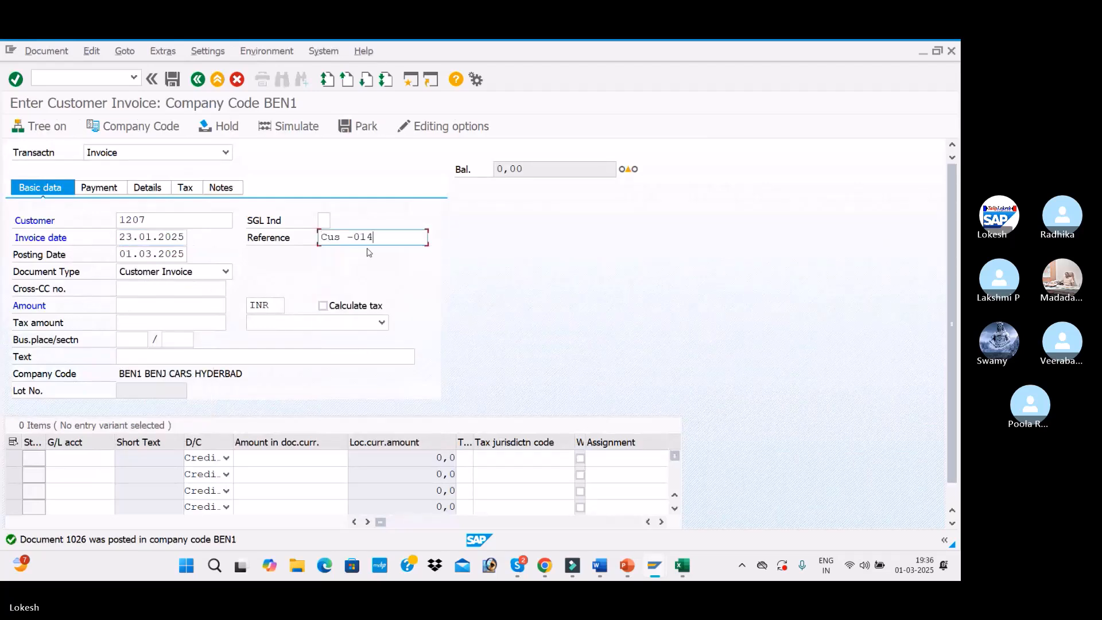
pyautogui.press('BackSpace')
pyautogui.write('5')
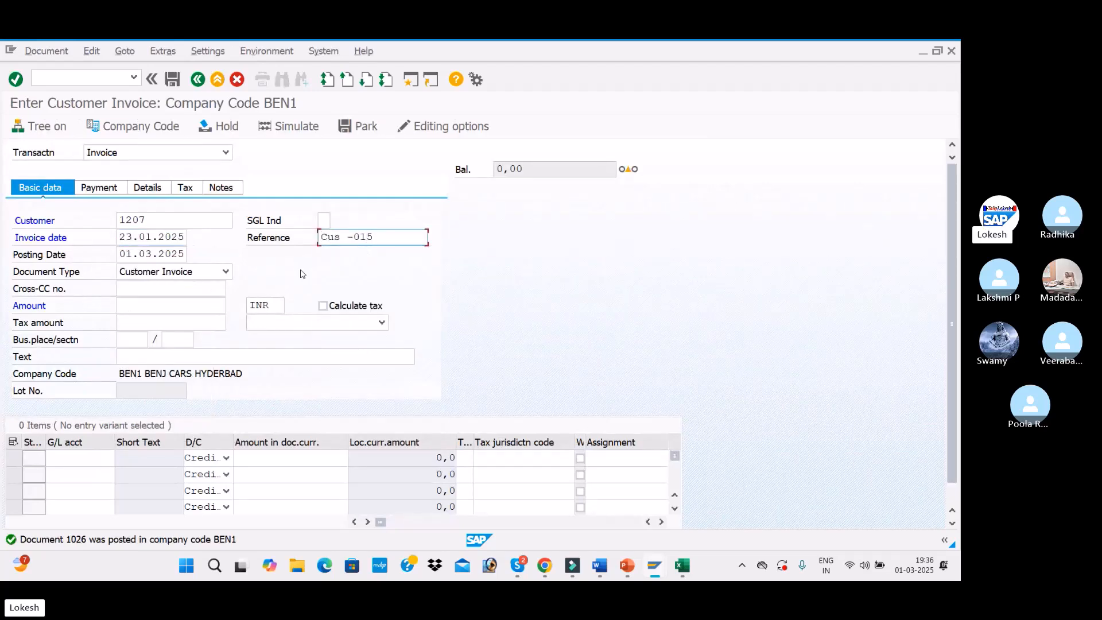
pyautogui.click(122, 260)
pyautogui.write('23.')
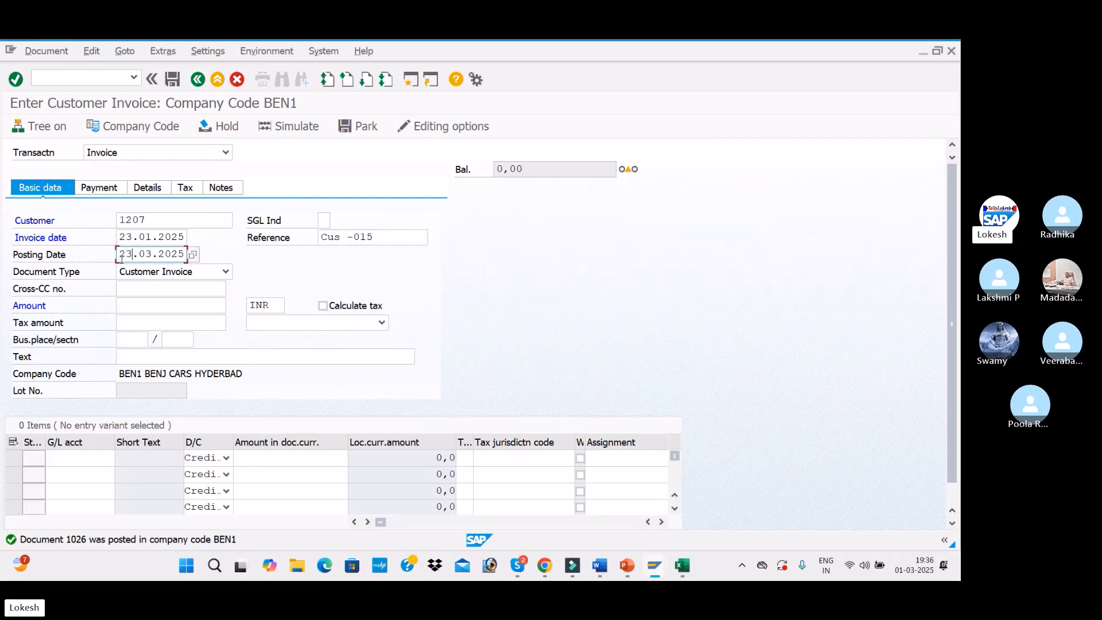
pyautogui.write('0')
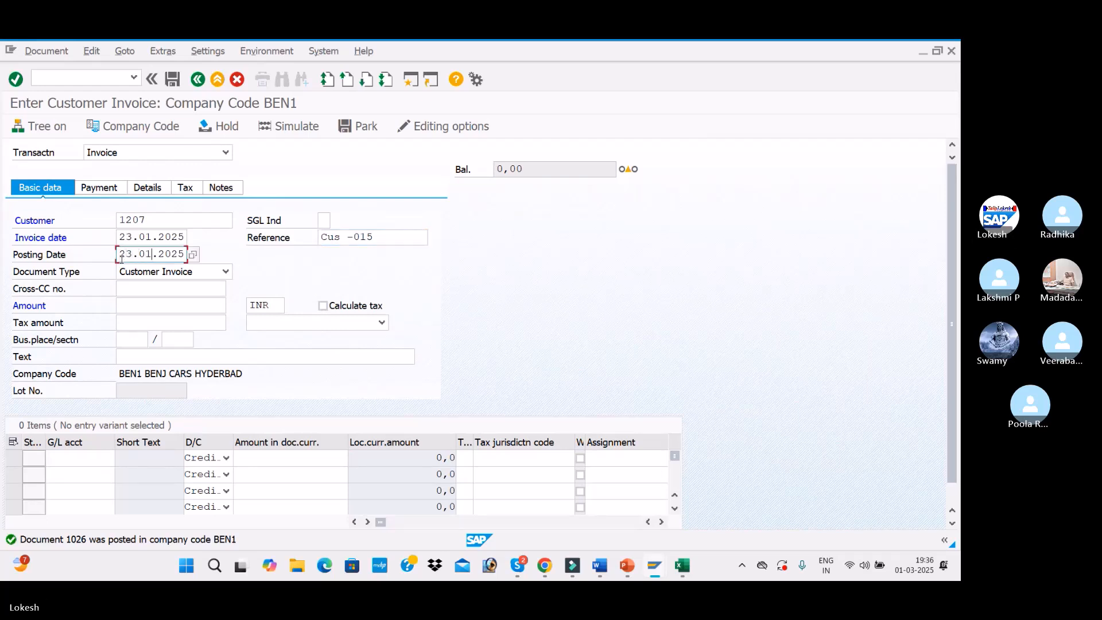
# Set the invoice amount to 40000 INR and the text to CUSTOMER INVOICE.
pyautogui.click(145, 303)
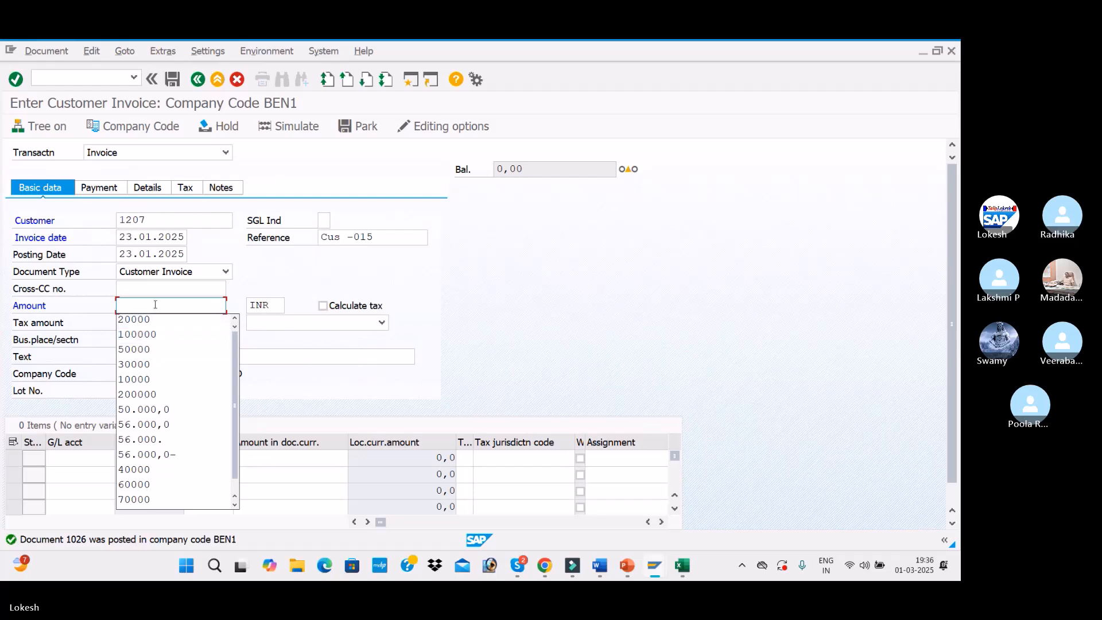
pyautogui.write('4000')
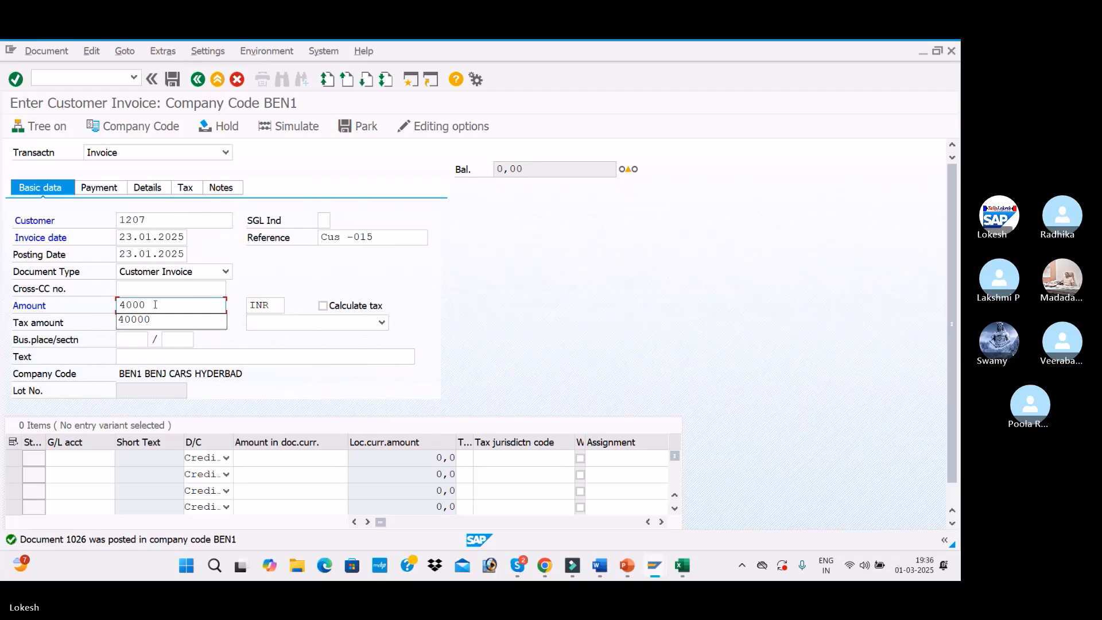
pyautogui.click(150, 320)
pyautogui.click(147, 357)
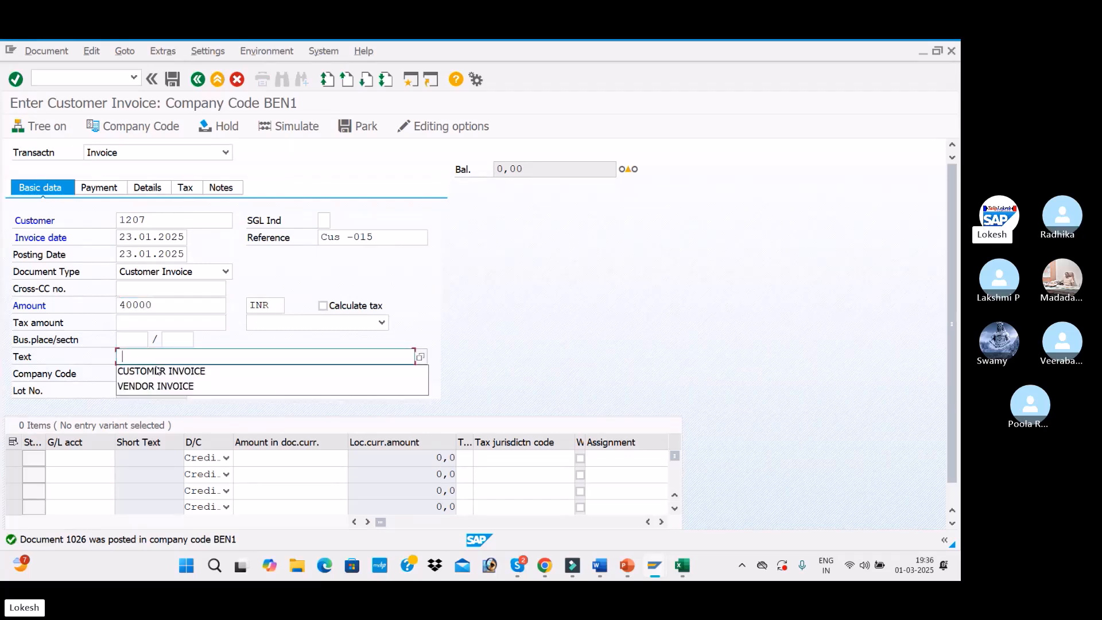
pyautogui.click(144, 372)
# Add a credit line item of 40000 on the Sales A/c G/L account to the invoice.
pyautogui.click(94, 457)
pyautogui.write('300001')
pyautogui.click(281, 456)
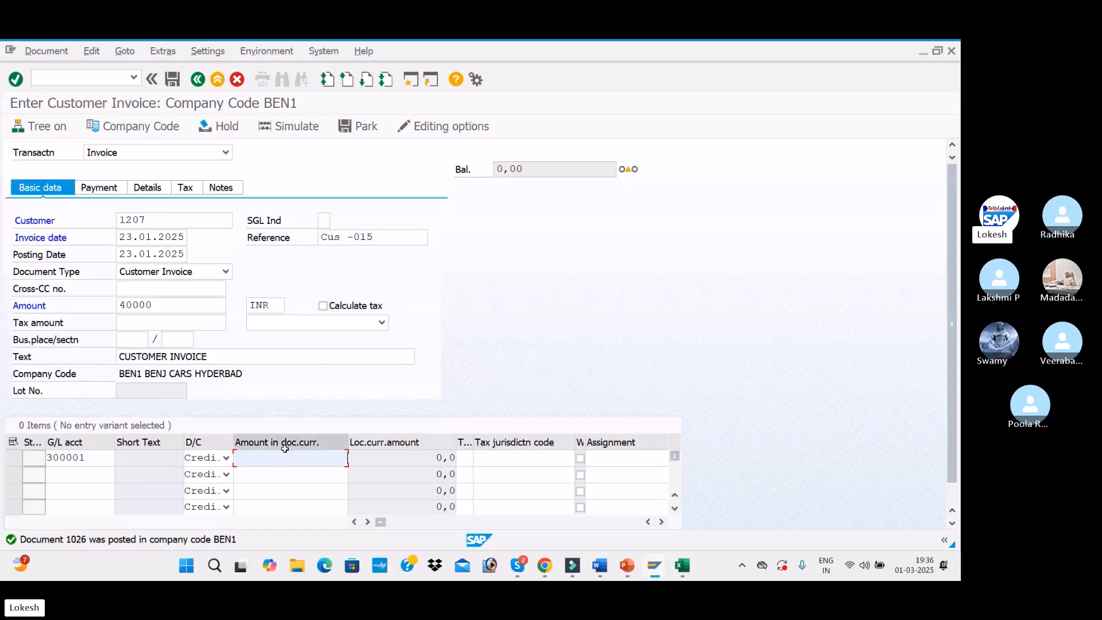
pyautogui.write('4')
pyautogui.click(327, 472)
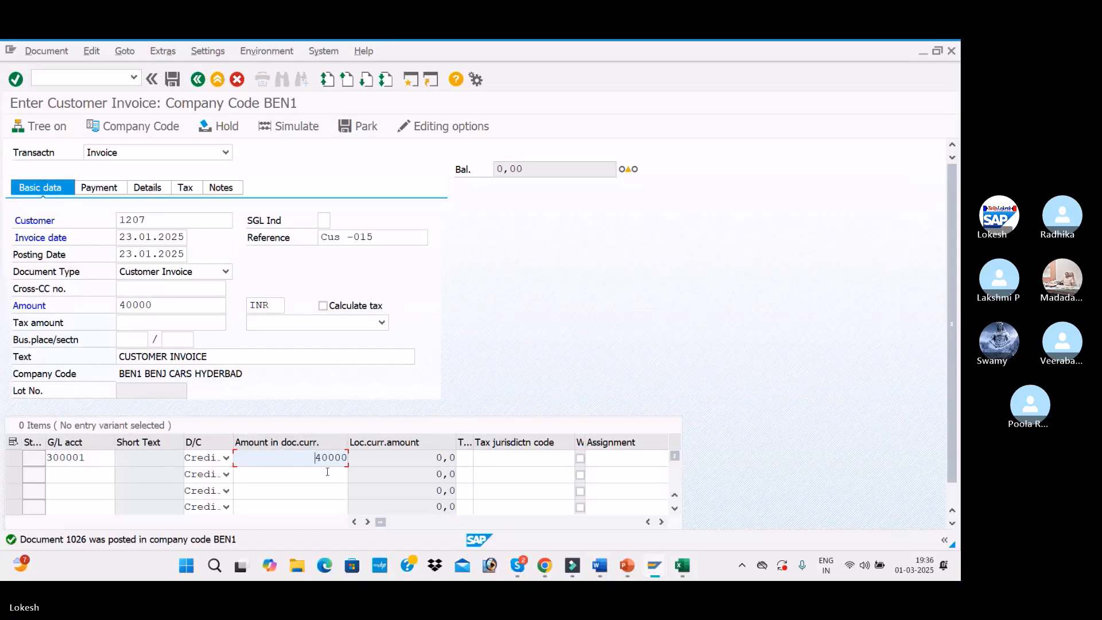
# Validate the 40000 INR customer invoice, simulate it and post it.
pyautogui.press('Return')
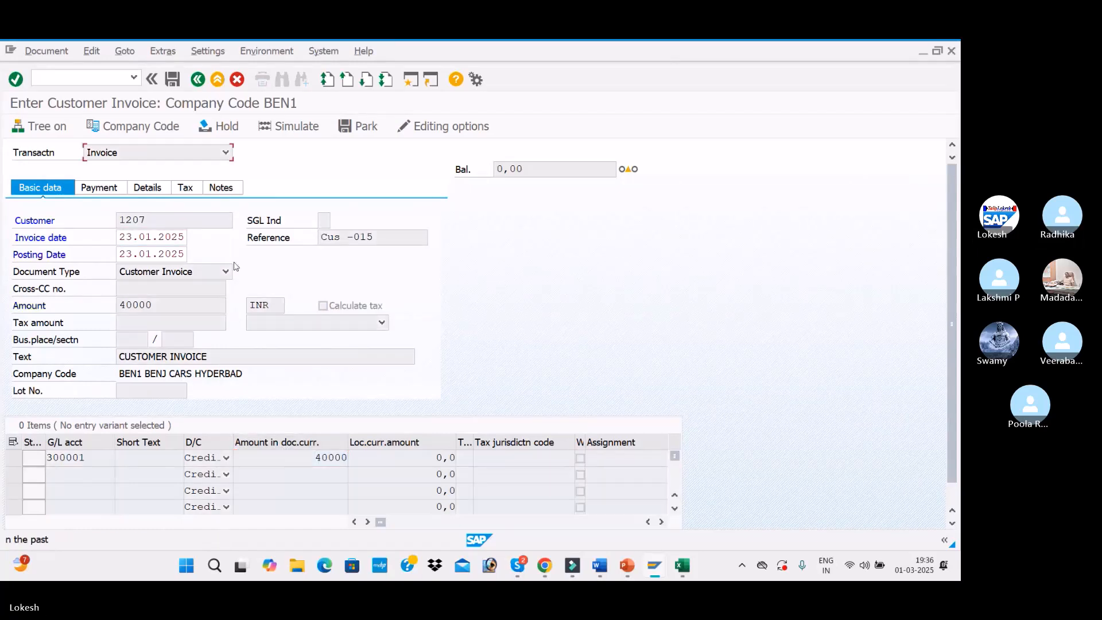
pyautogui.click(289, 127)
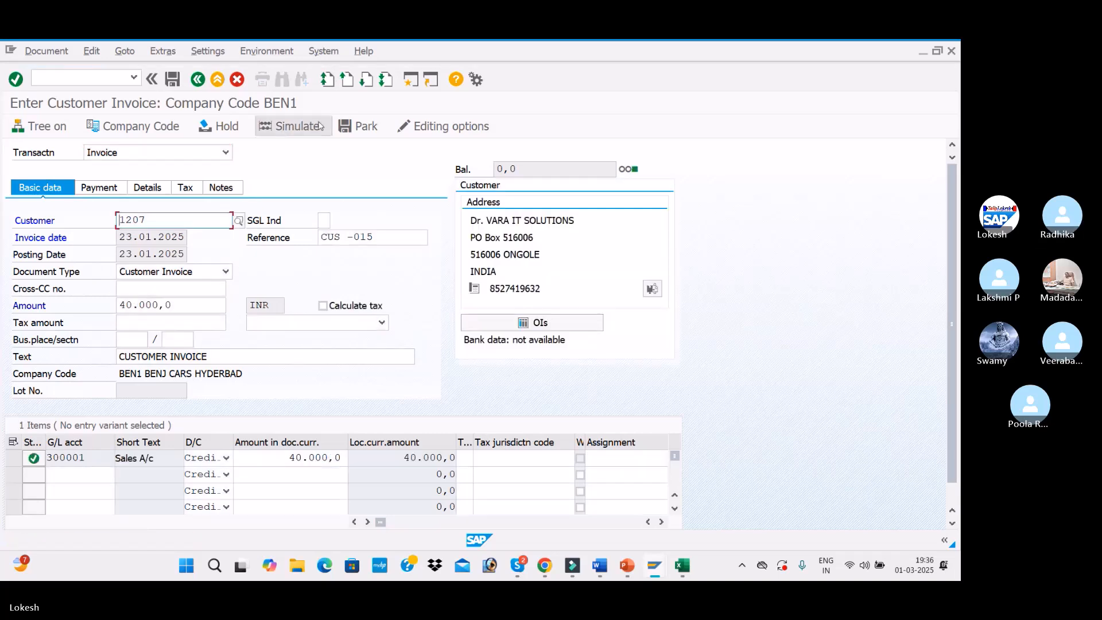
pyautogui.click(171, 81)
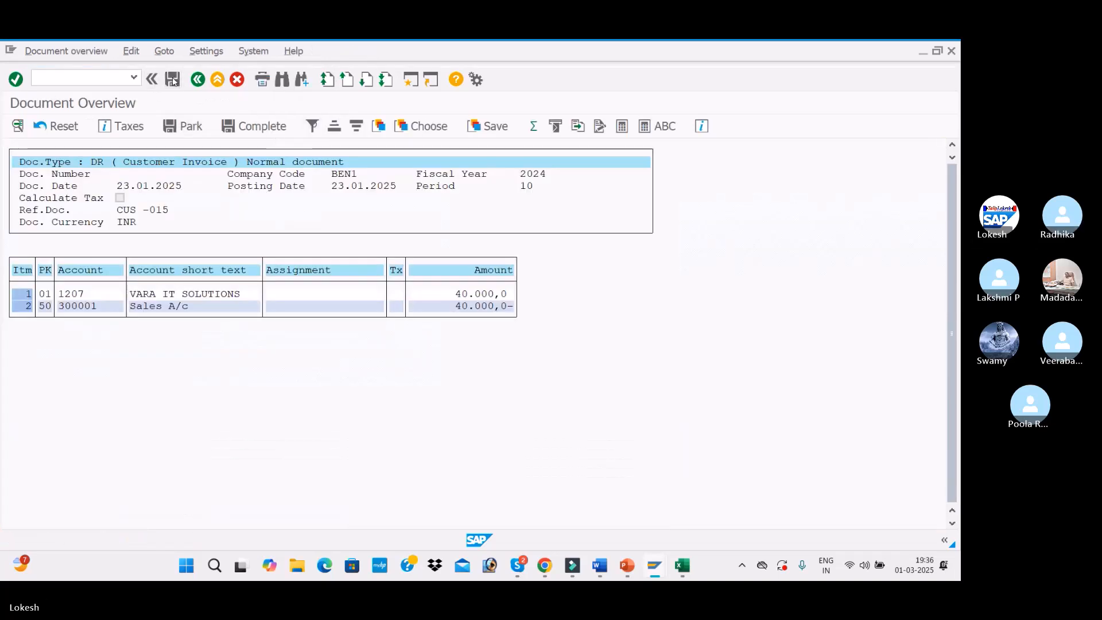
# Start another invoice for customer VARA IT SOLUTIONS with invoice date 03.02.2025.
pyautogui.click(172, 228)
pyautogui.click(154, 236)
pyautogui.click(152, 238)
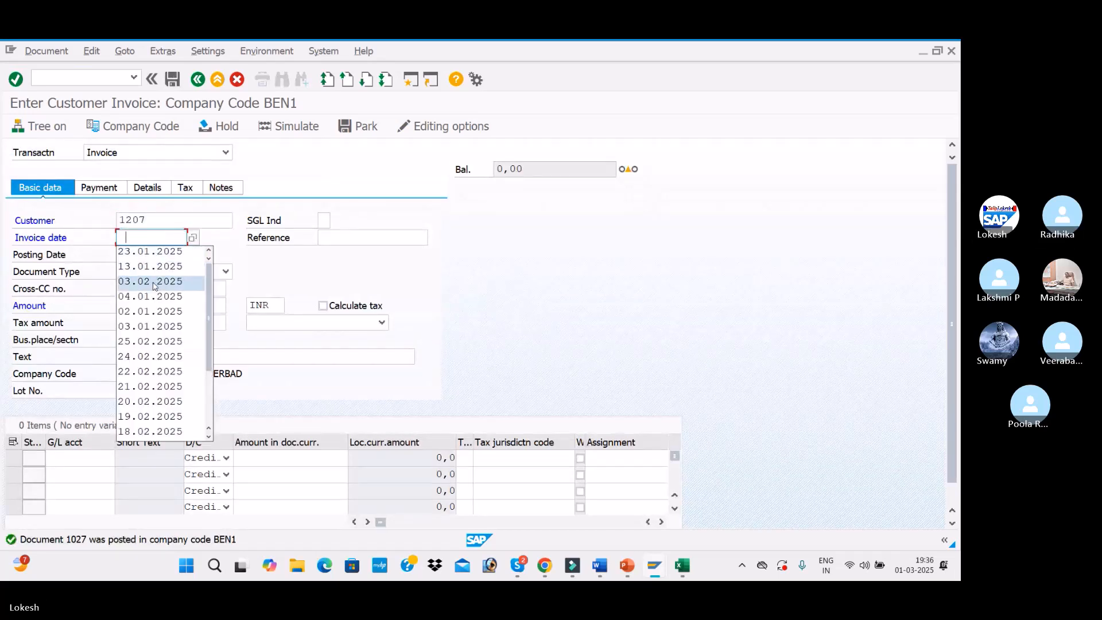
pyautogui.click(153, 281)
# Set the invoice reference to Cus -016 and the posting date to 03.02.2025.
pyautogui.click(342, 240)
pyautogui.click(343, 256)
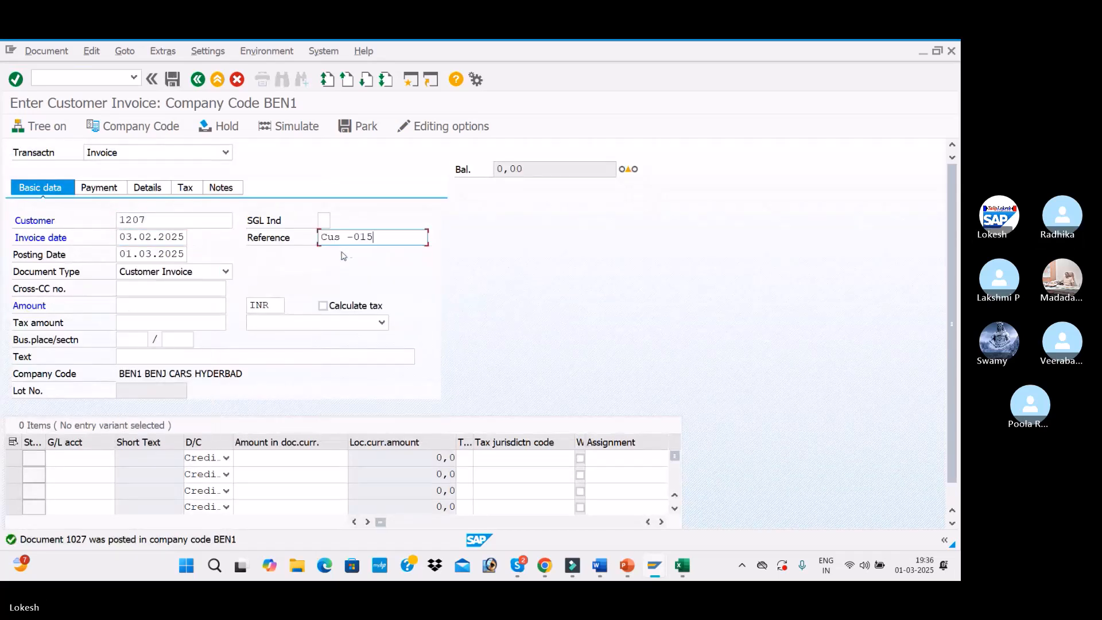
pyautogui.press('BackSpace')
pyautogui.click(118, 253)
pyautogui.write('03.')
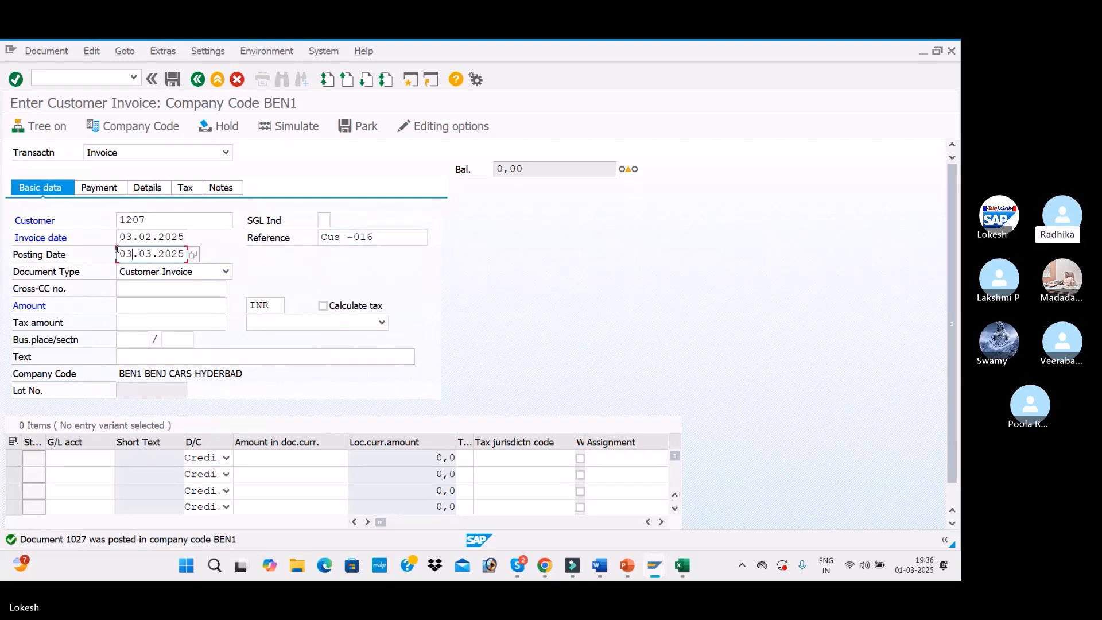
pyautogui.write('02')
# Set the invoice amount to 30000 INR and the text to CUSTOMER INVOICE.
pyautogui.click(147, 305)
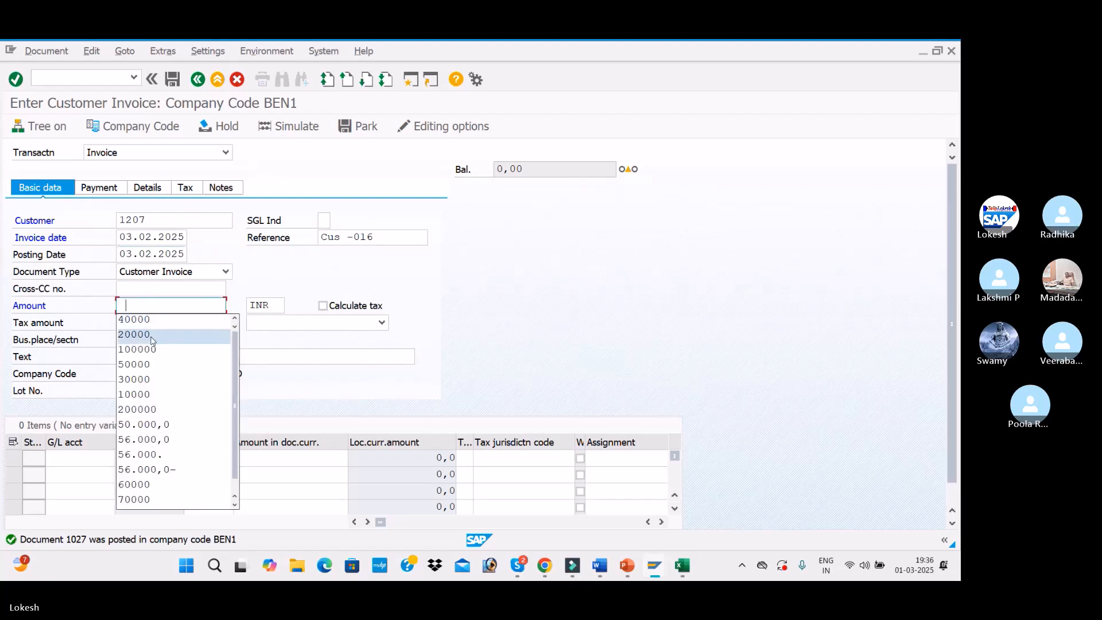
pyautogui.click(146, 379)
pyautogui.click(146, 353)
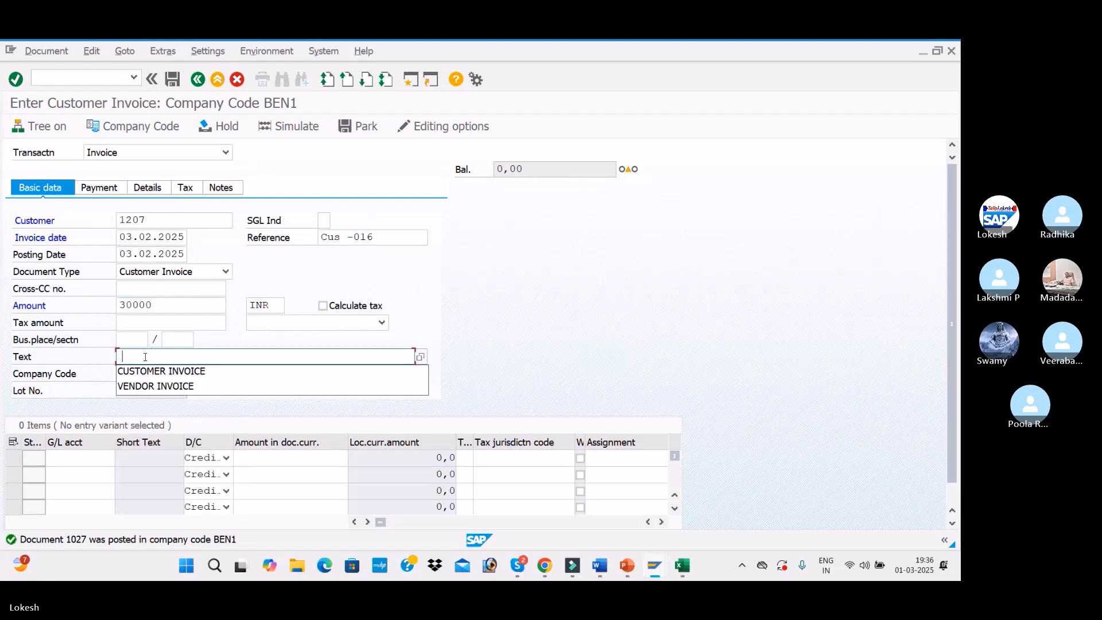
pyautogui.click(150, 369)
# Add a credit line item of 30000 on the Sales A/c G/L account and validate the invoice entries.
pyautogui.click(106, 458)
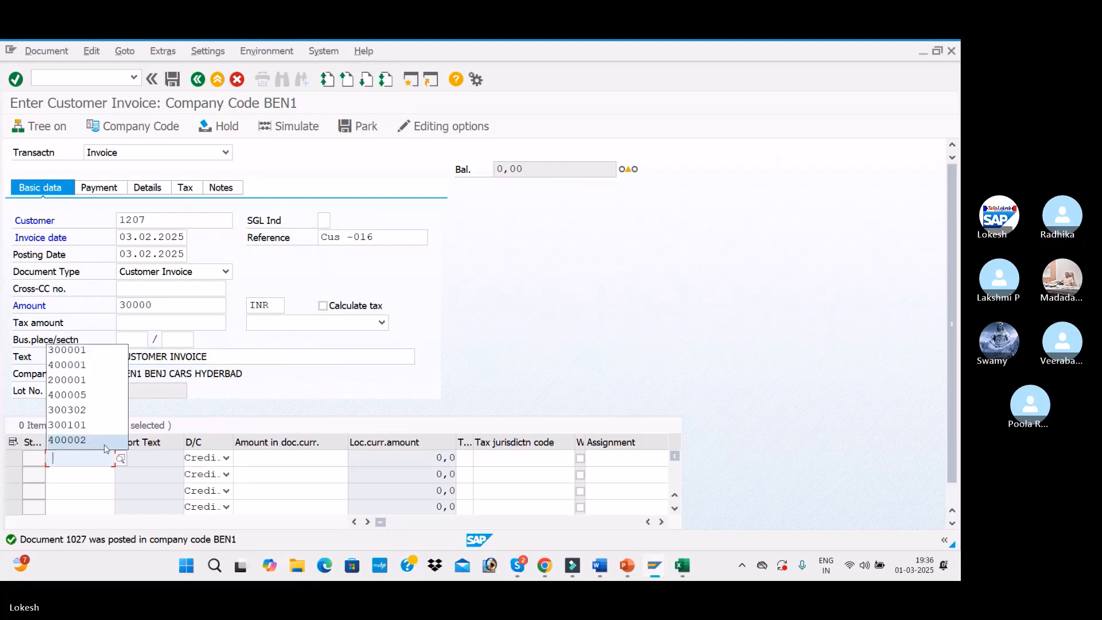
pyautogui.click(101, 352)
pyautogui.click(304, 457)
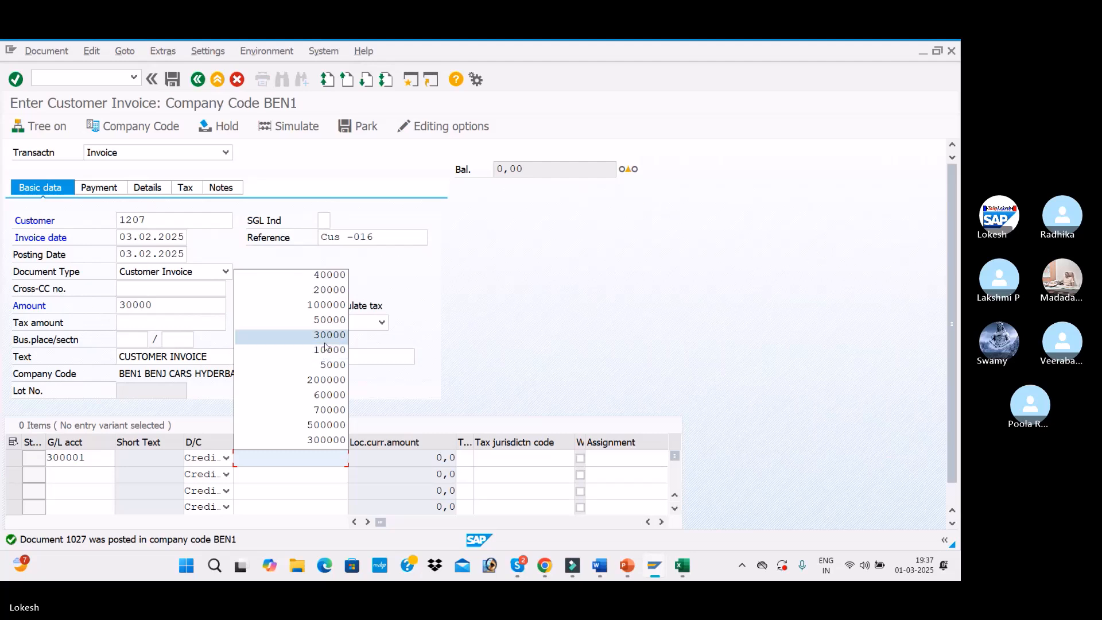
pyautogui.click(325, 340)
pyautogui.press('Return')
pyautogui.press('Return')
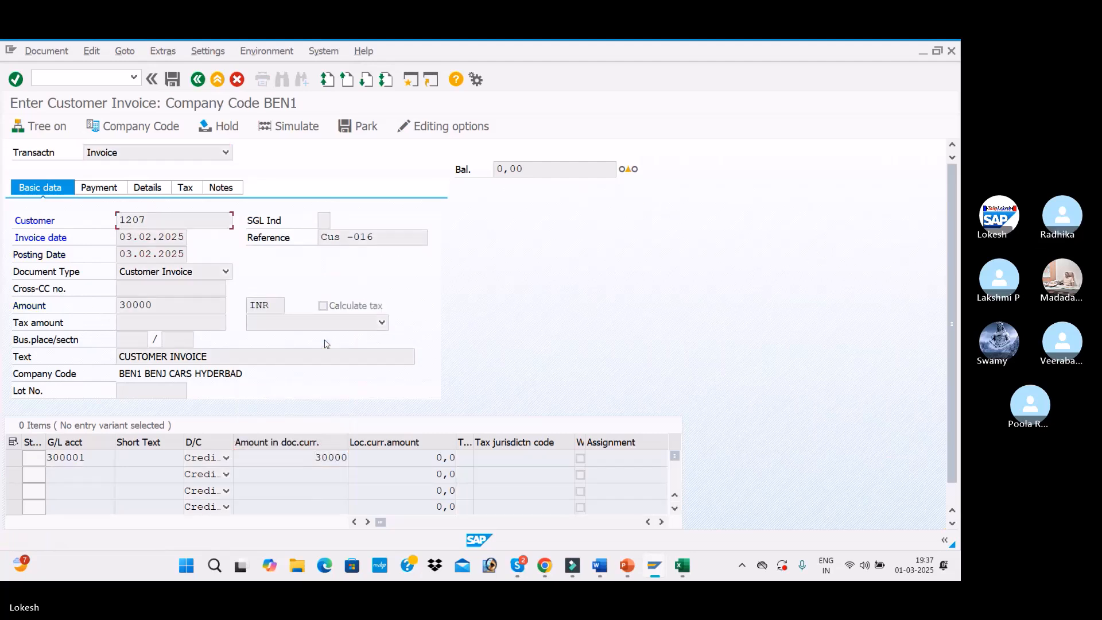
# Simulate the 30000 INR invoice Cus -016 for VARA IT SOLUTIONS and post it.
pyautogui.click(309, 136)
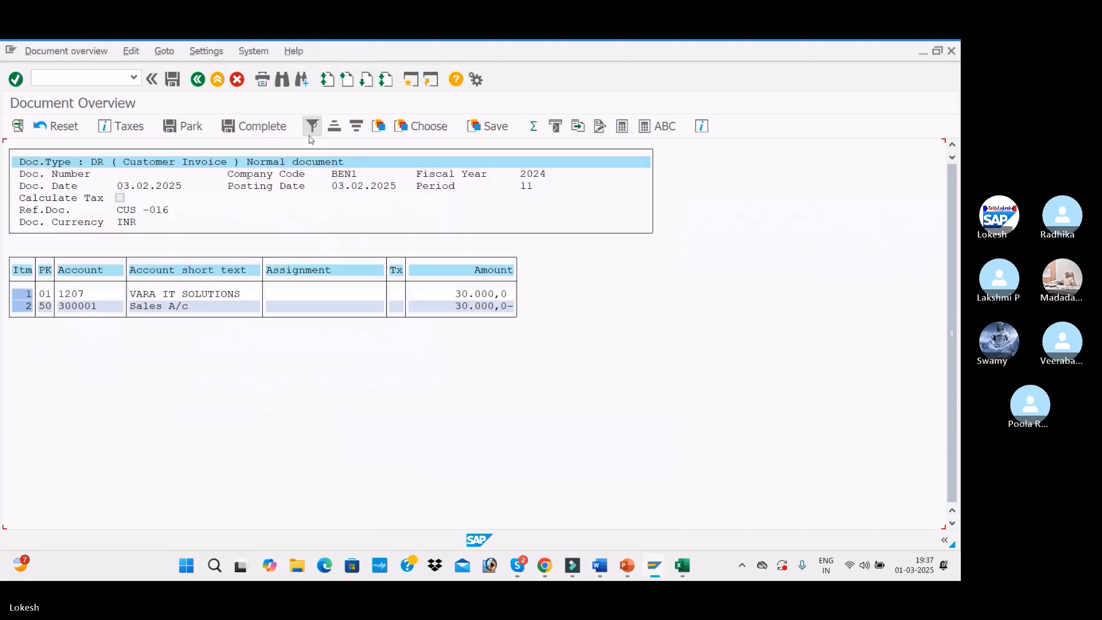
pyautogui.click(173, 79)
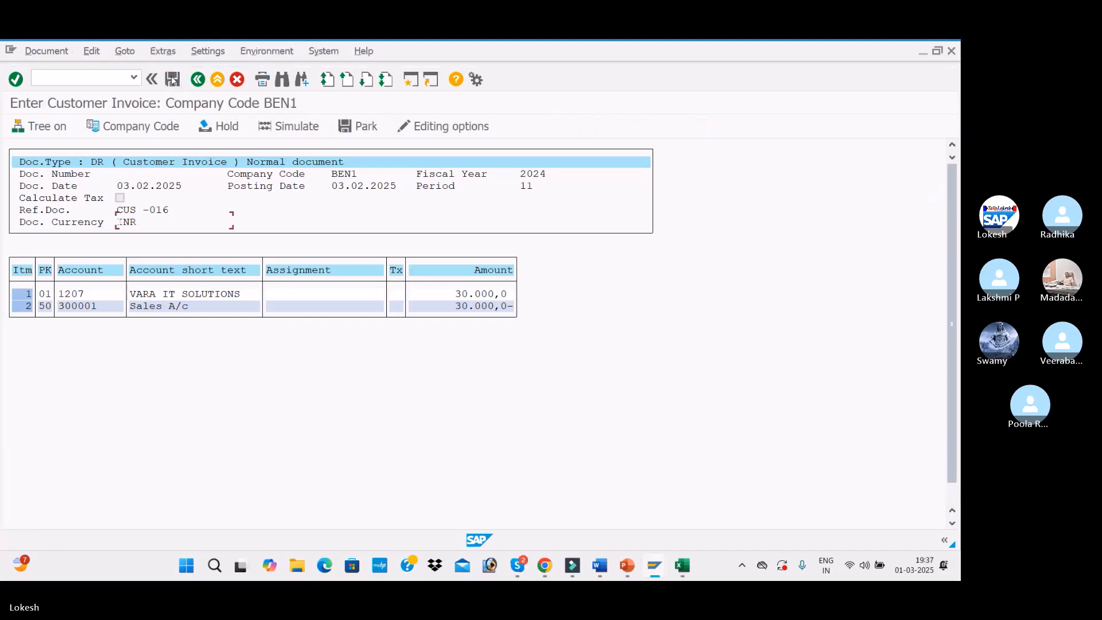
# Refresh the customer line item display for VARA IT SOLUTIONS to include the newly posted invoices.
pyautogui.hotkey('alt', 'Tab')
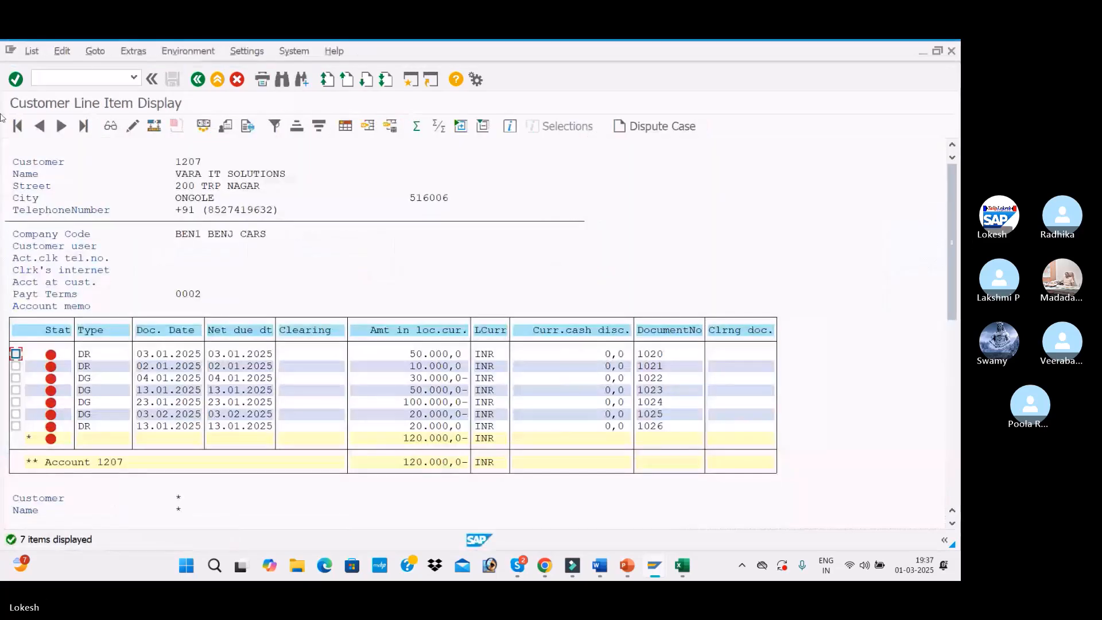
pyautogui.click(32, 50)
pyautogui.click(45, 85)
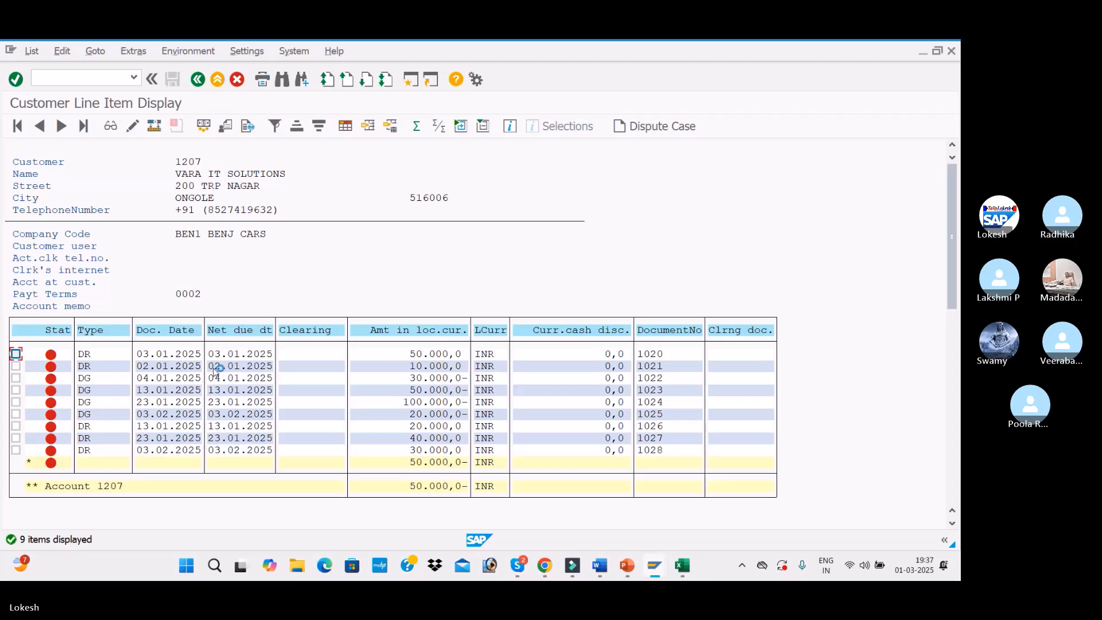
# Switch to the DUNNING THEORY presentation in PowerPoint and review the dunning configuration steps.
pyautogui.press('F3')
pyautogui.hotkey('alt', 'Tab')
pyautogui.hotkey('alt', 'Tab')
pyautogui.hotkey('alt', 'Tab')
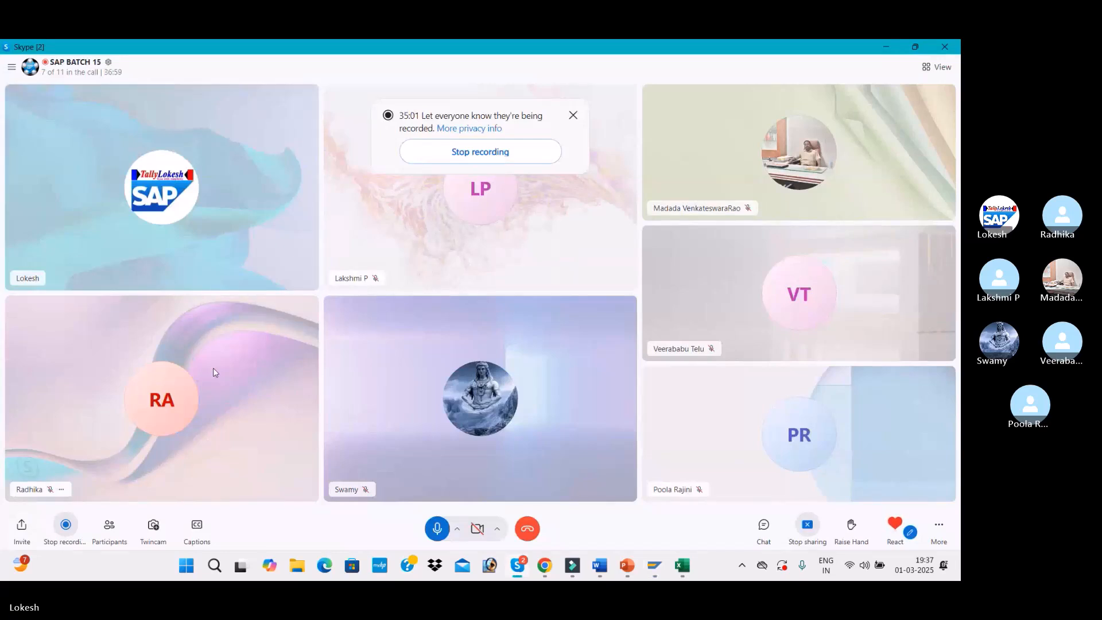
pyautogui.hotkey('alt', 'Tab')
pyautogui.hotkey('alt', 'Tab')
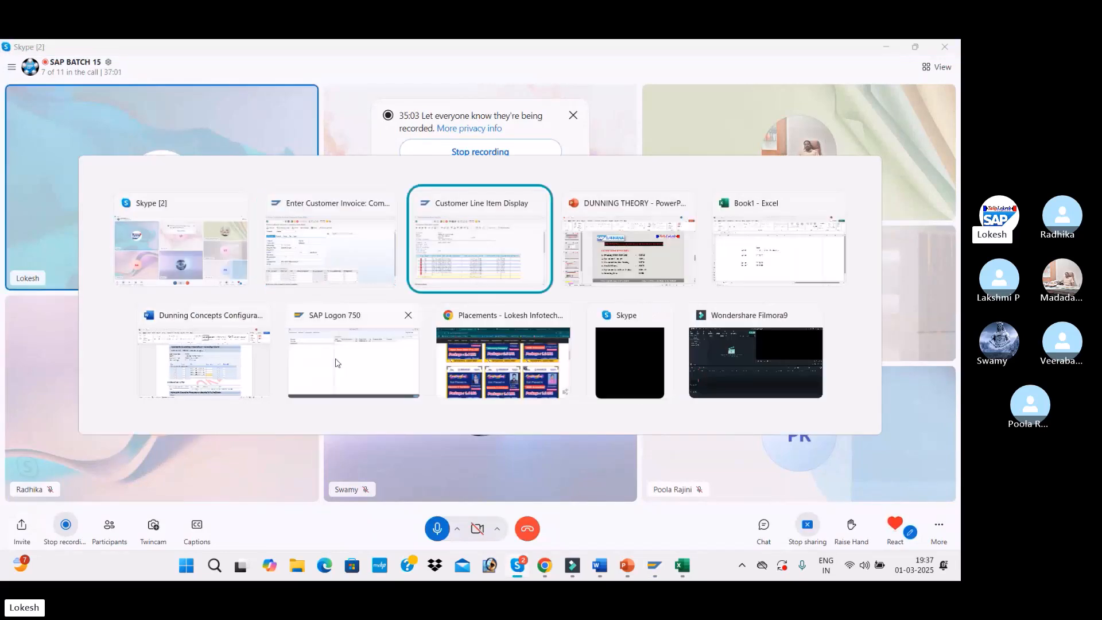
pyautogui.hotkey('alt', 'Tab')
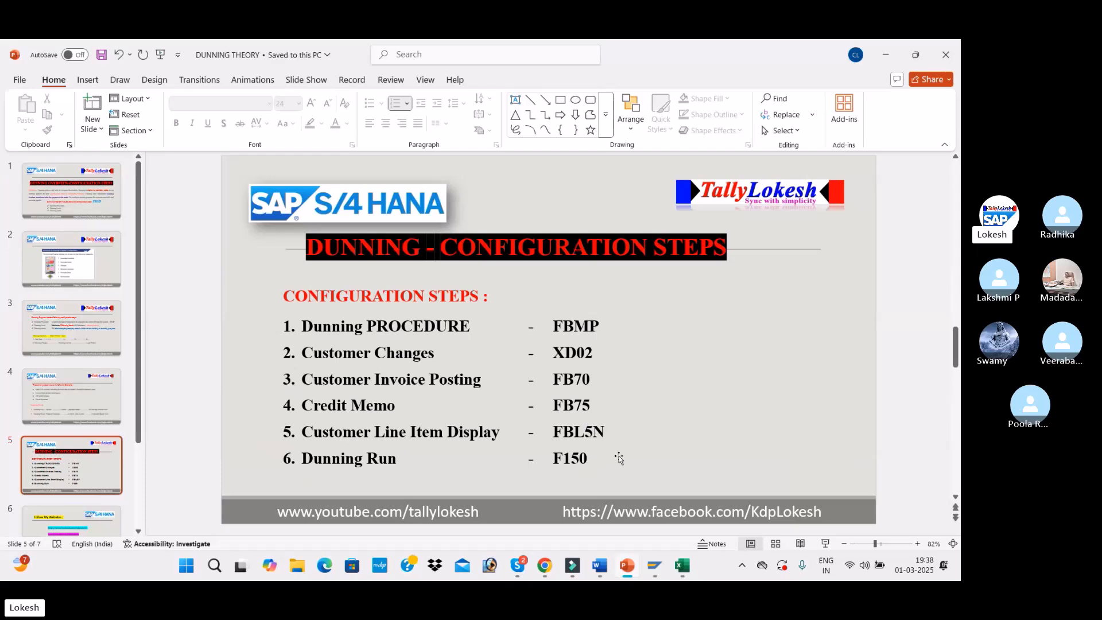
# Return to the SAP customer line item display and review the open items of VARA IT SOLUTIONS.
pyautogui.hotkey('alt', 'Tab')
pyautogui.hotkey('alt', 'Tab')
pyautogui.hotkey('alt', 'Tab')
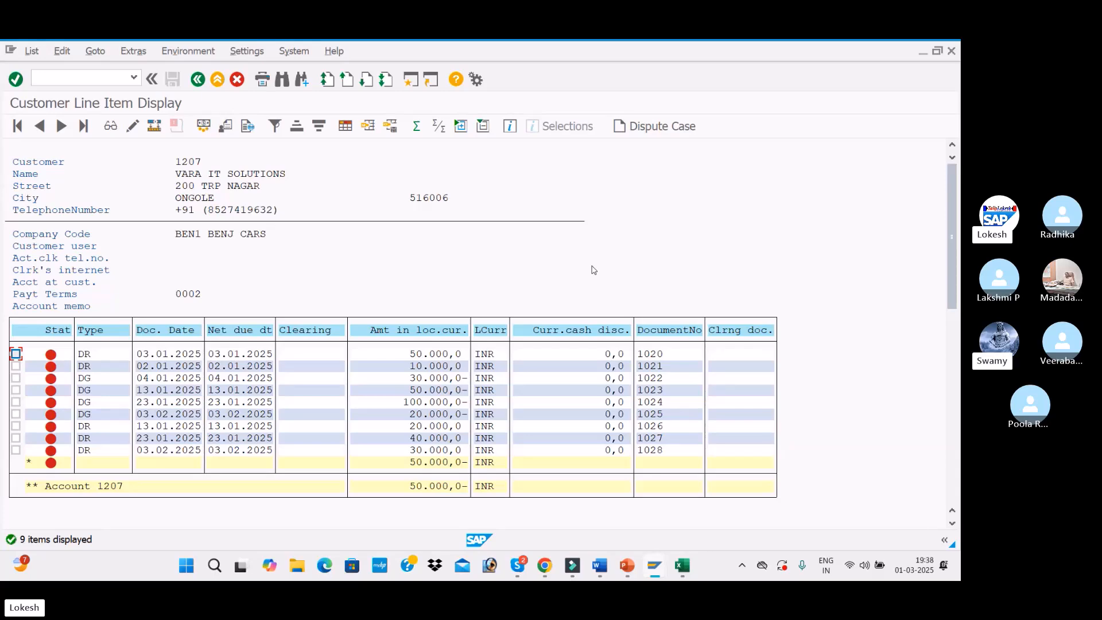
# Switch to the Skype call and dismiss its recording notice.
pyautogui.hotkey('alt', 'Tab')
pyautogui.hotkey('alt', 'Tab')
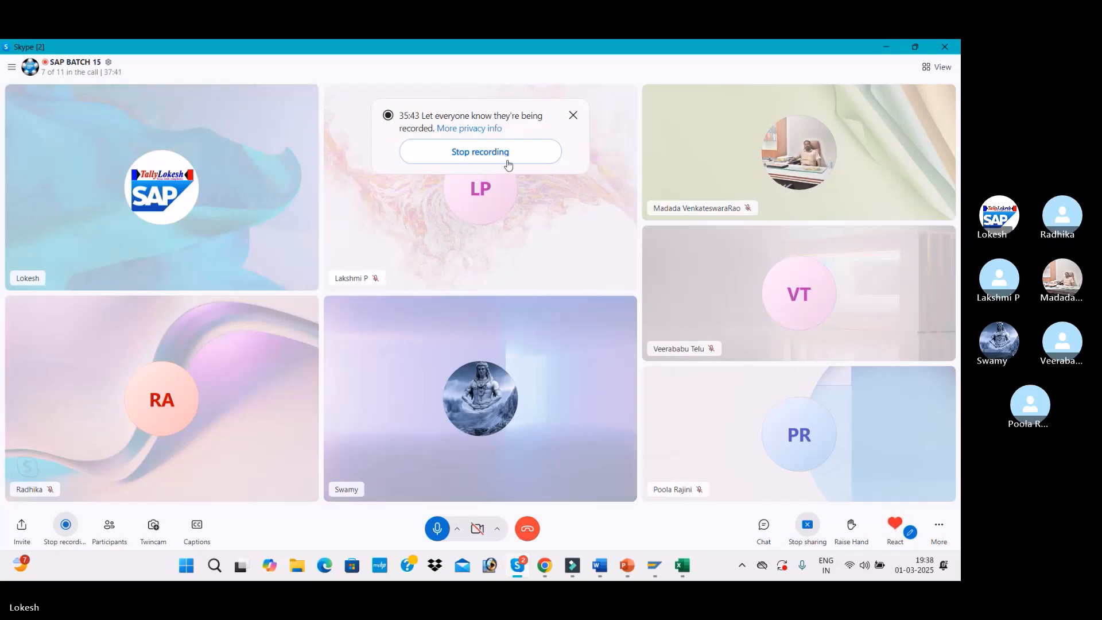
pyautogui.click(573, 116)
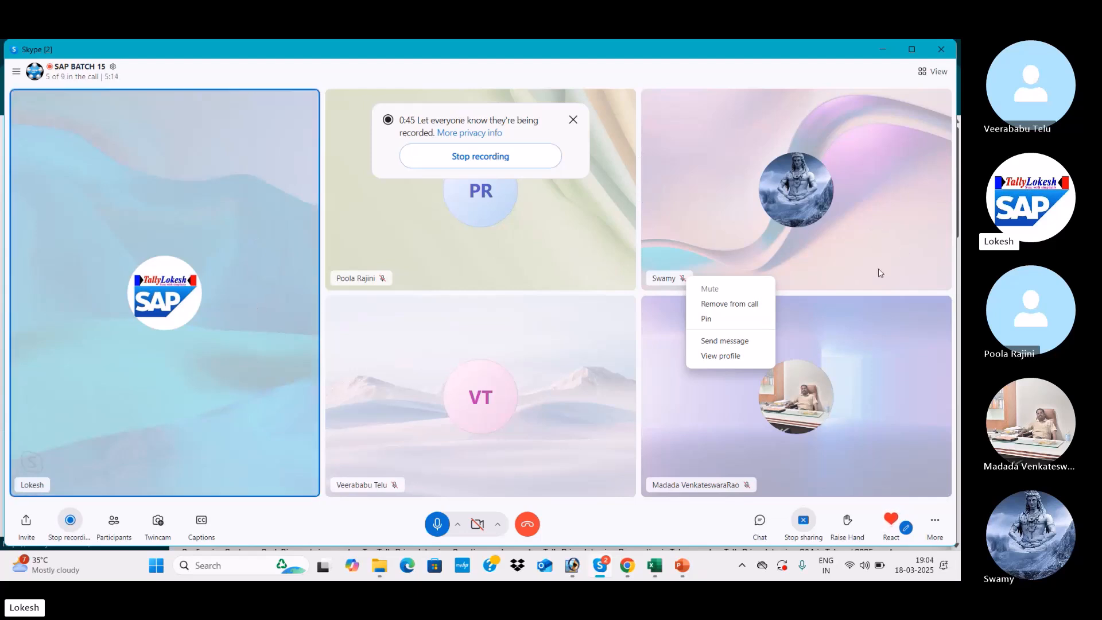
# Switch to the IDOC presentation in PowerPoint and examine the slide defining an IDOC.
pyautogui.moveTo(683, 574)
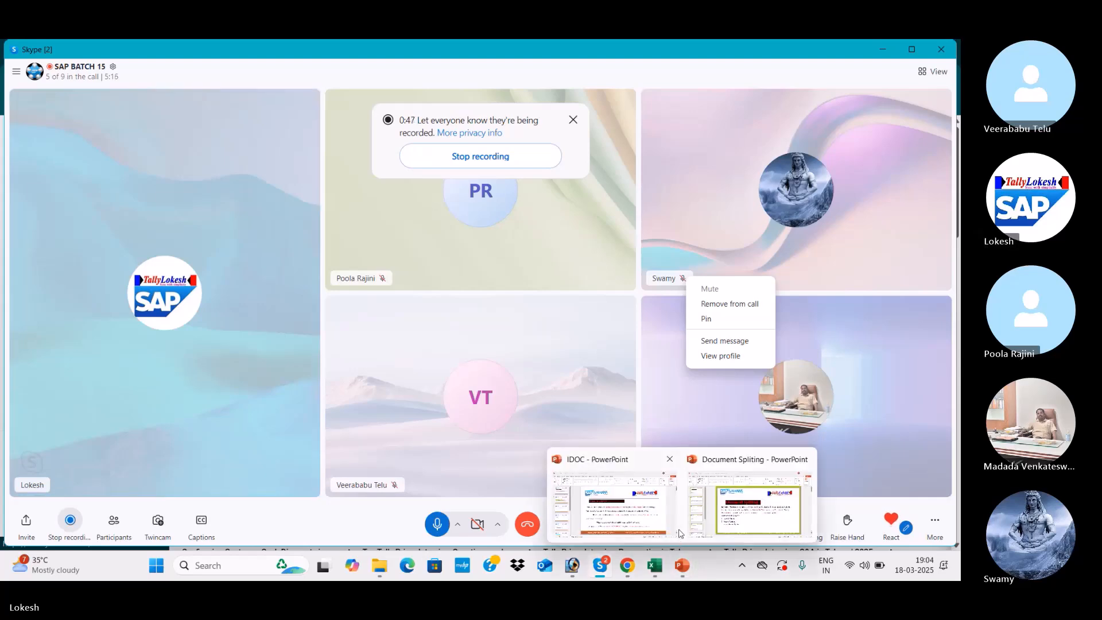
pyautogui.click(613, 505)
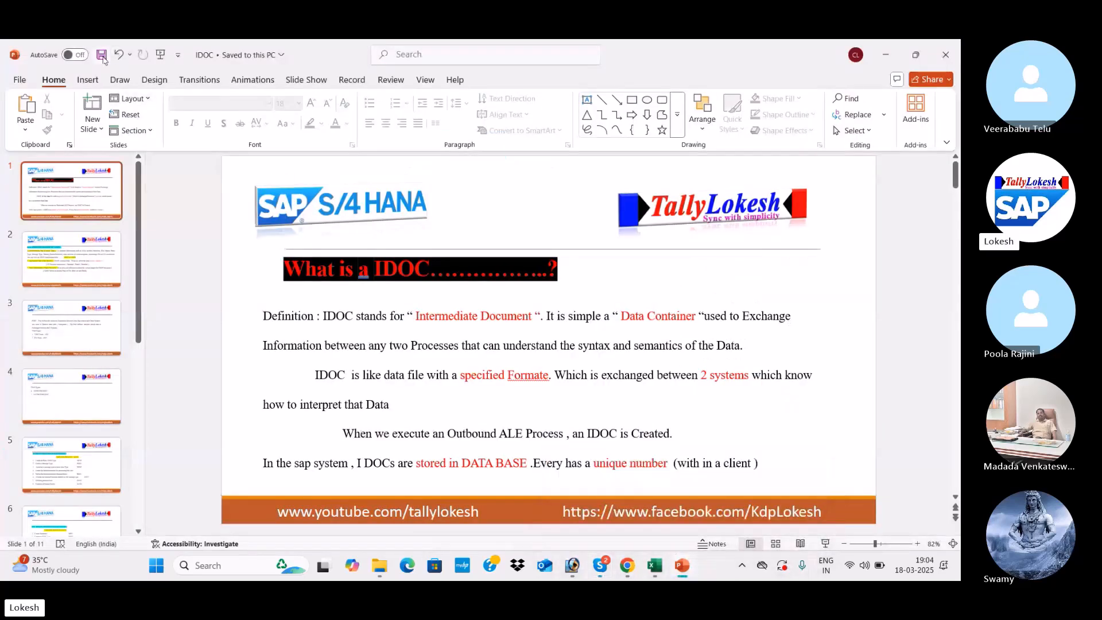